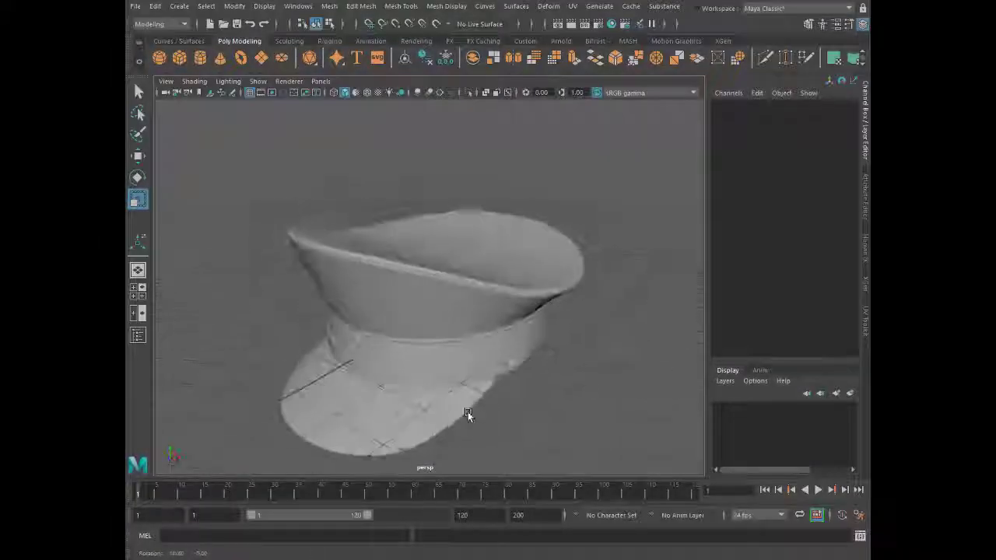
Select the cap and apply a planar UV projection to it
left_click(437, 300)
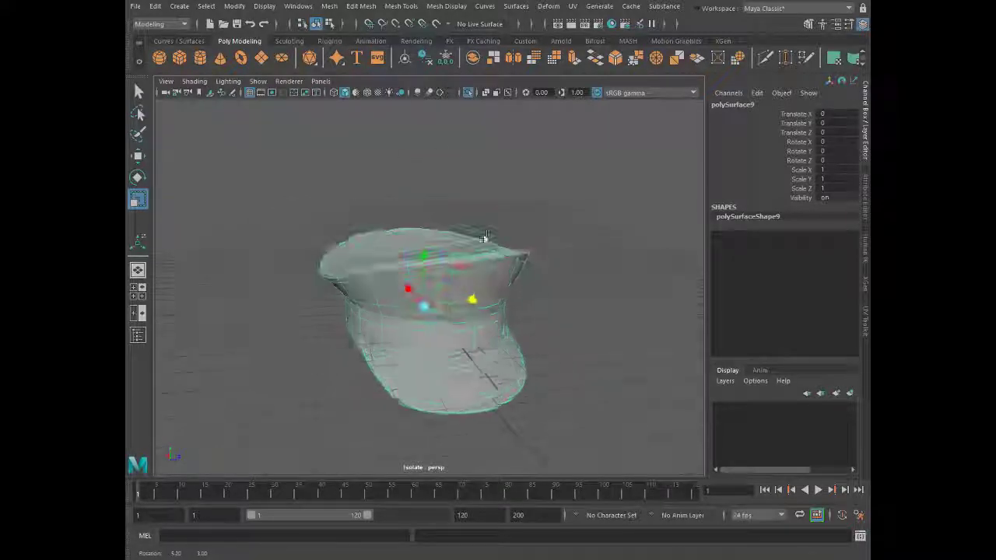
left_click(529, 299)
left_click(473, 273)
left_click(573, 6)
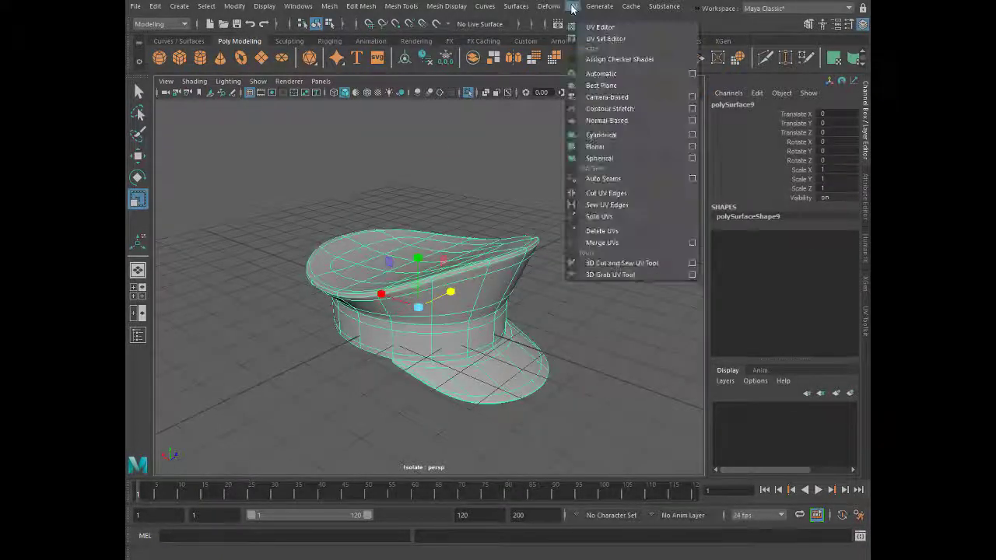
left_click(631, 96)
Open the UV Editor and dock it to the right of the viewport, showing tile 1001
left_click(573, 6)
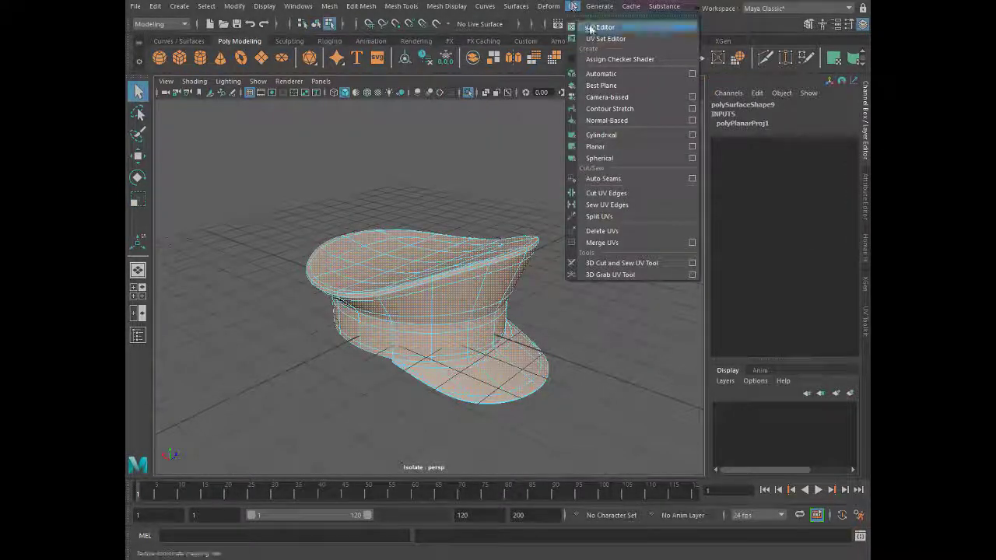
left_click(601, 26)
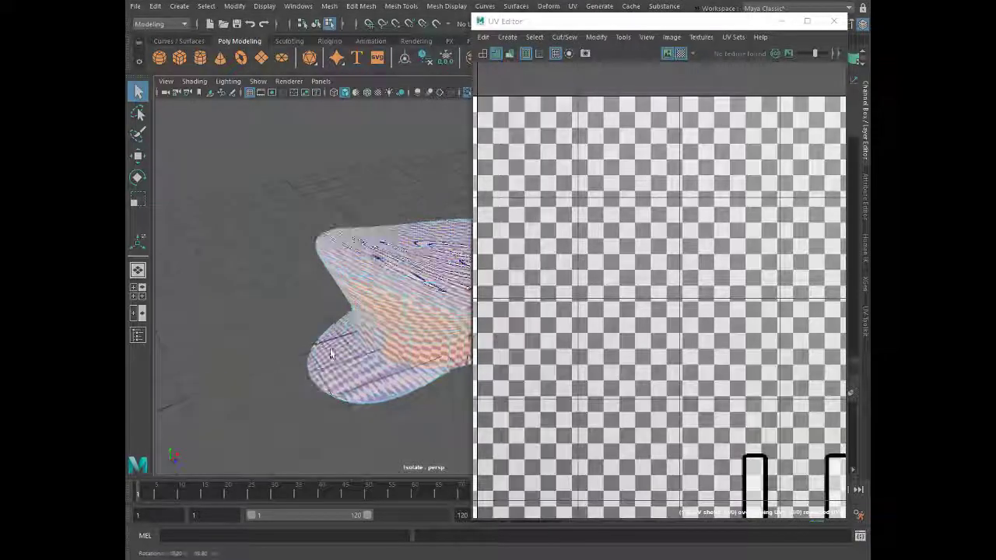
scroll(506, 435, "down", 3)
scroll(505, 435, "down", 3)
scroll(580, 421, "up", 4)
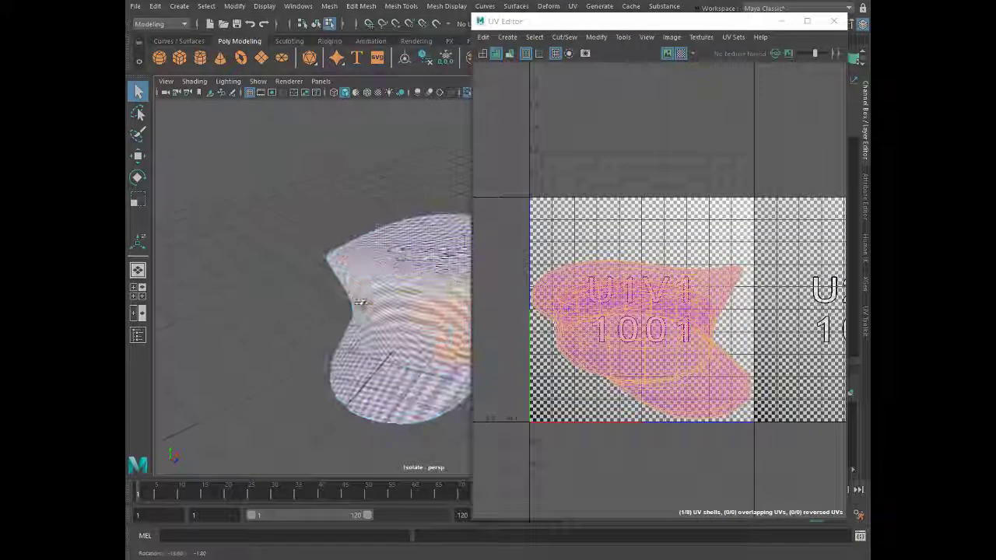
left_click_drag(504, 22, 592, 48)
scroll(739, 281, "down", 2)
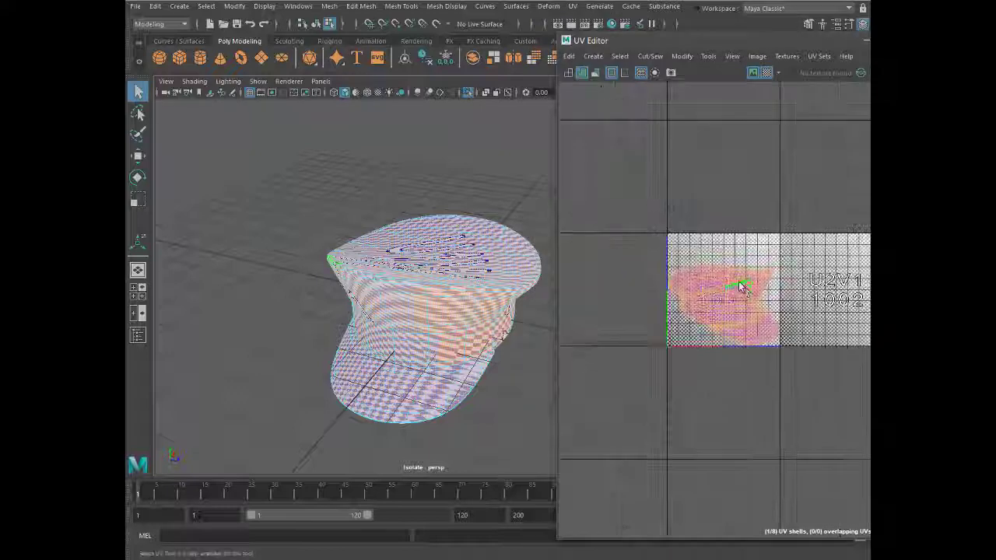
scroll(739, 281, "up", 2)
left_click_drag(473, 313, 438, 294, "alt")
Turn off the checker display, switch to Edge mode and pick the first seam edge
left_click(354, 93)
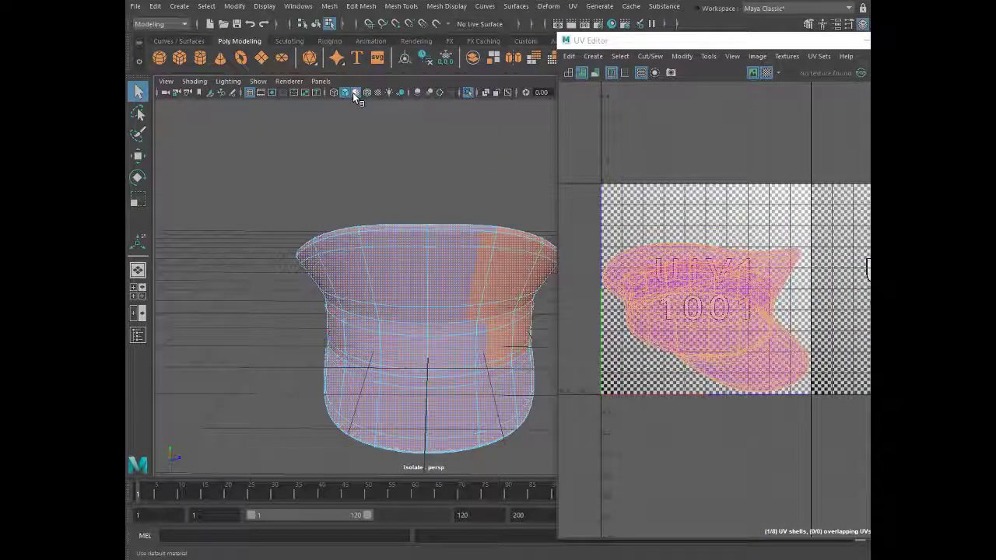
mouse_move(378, 202)
left_mouse_down("alt")
mouse_move(378, 255)
mouse_move(378, 233)
left_mouse_up("alt")
right_click_drag(395, 251, 389, 216)
left_click(406, 312)
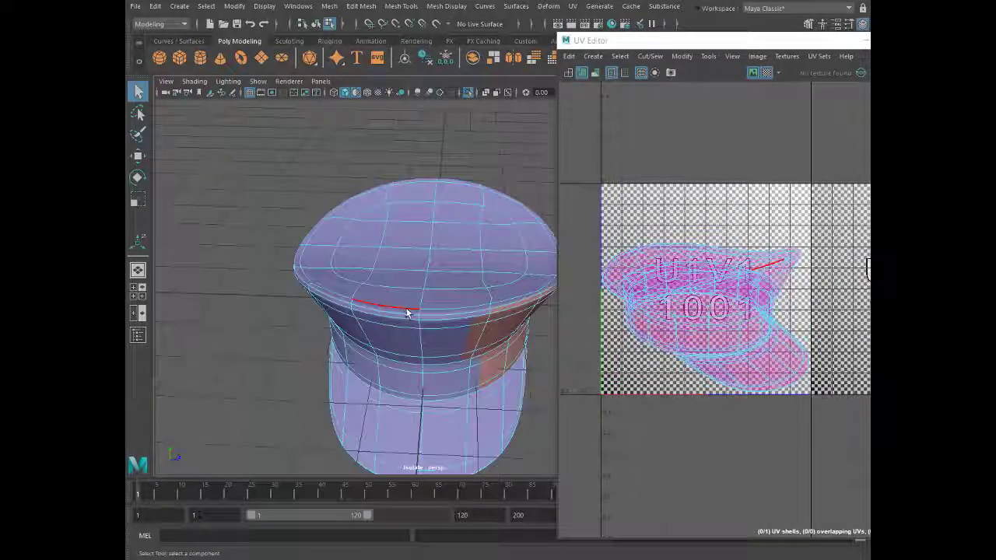
Tumble around the cap and select the seam edges along the brim and band
mouse_move(415, 326)
left_mouse_down("alt")
mouse_move(303, 360)
mouse_move(406, 370)
left_mouse_up("alt")
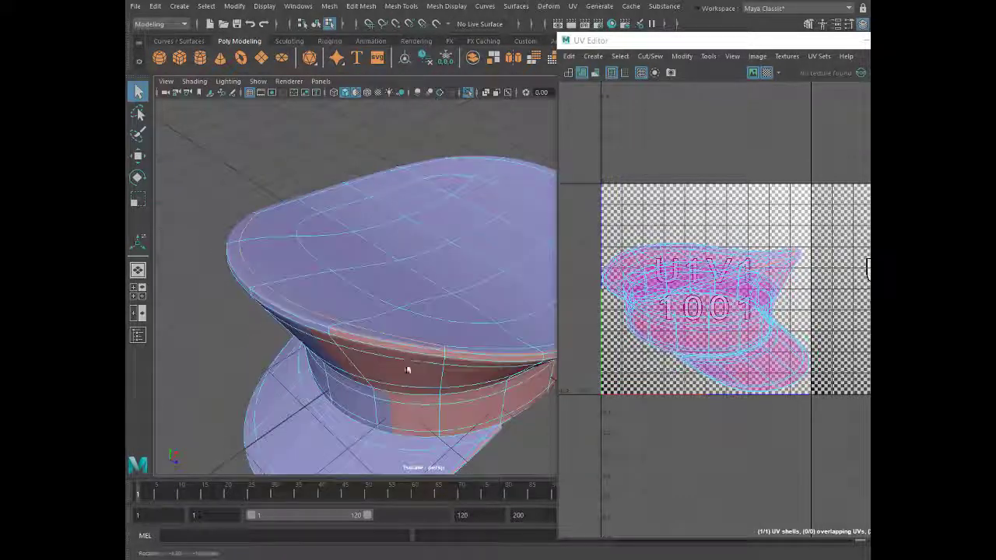
mouse_move(353, 334)
left_mouse_down("alt")
mouse_move(384, 343)
mouse_move(460, 285)
mouse_move(221, 293)
mouse_move(411, 280)
left_mouse_up("alt")
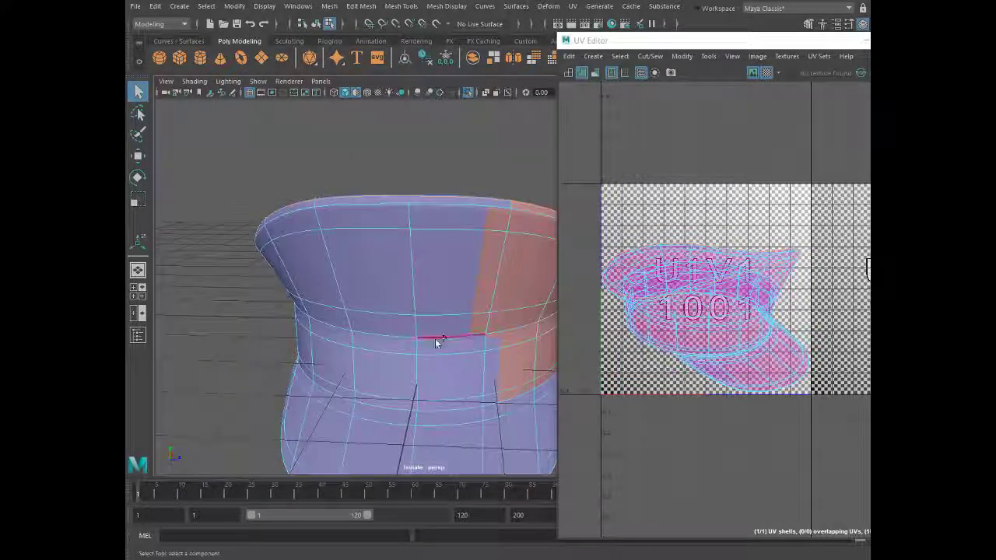
mouse_move(419, 367)
left_mouse_down("alt")
mouse_move(362, 351)
mouse_move(385, 389)
left_mouse_up("alt")
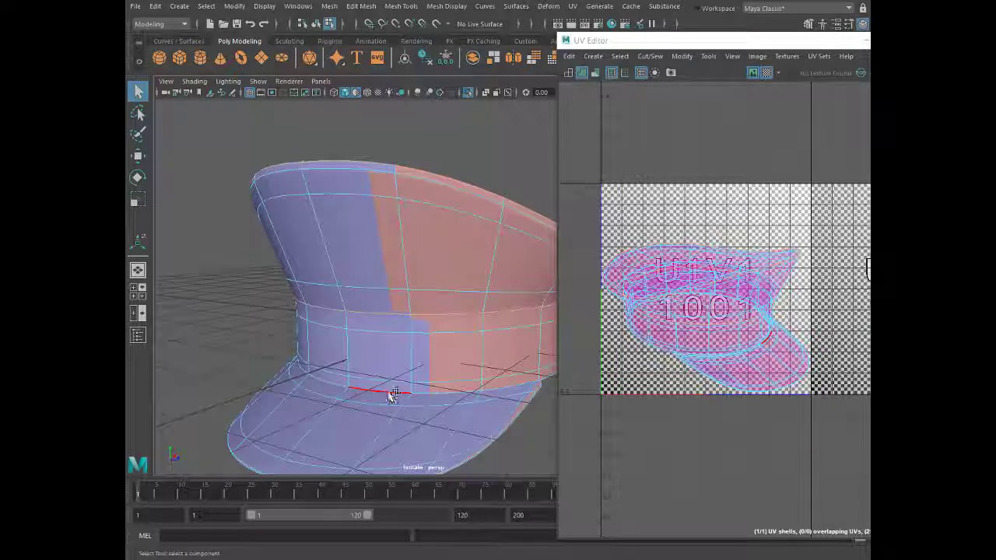
left_click(456, 379)
key("f")
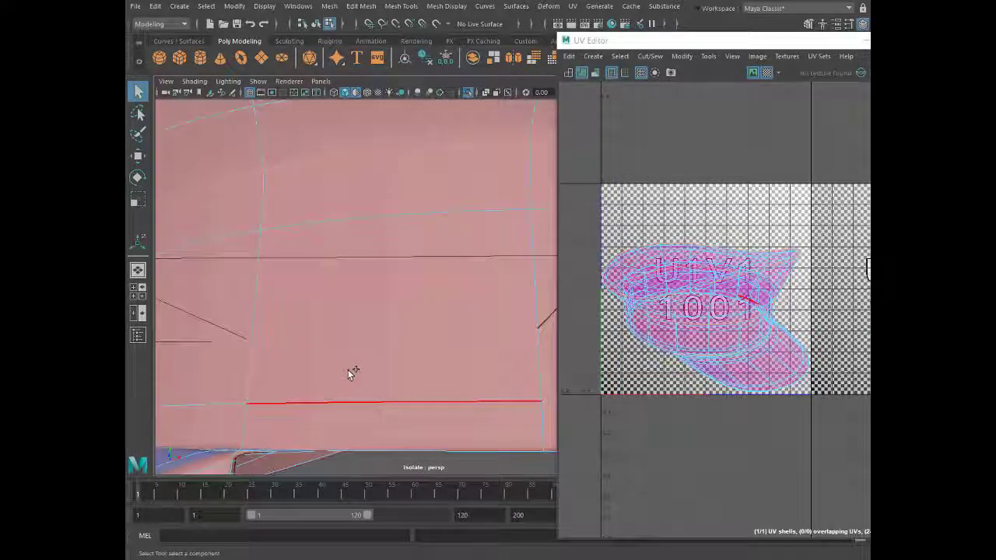
scroll(351, 348, "down", 5)
mouse_move(350, 347)
left_mouse_down("alt")
mouse_move(387, 382)
mouse_move(342, 279)
mouse_move(247, 275)
left_mouse_up("alt")
scroll(350, 301, "up", 3)
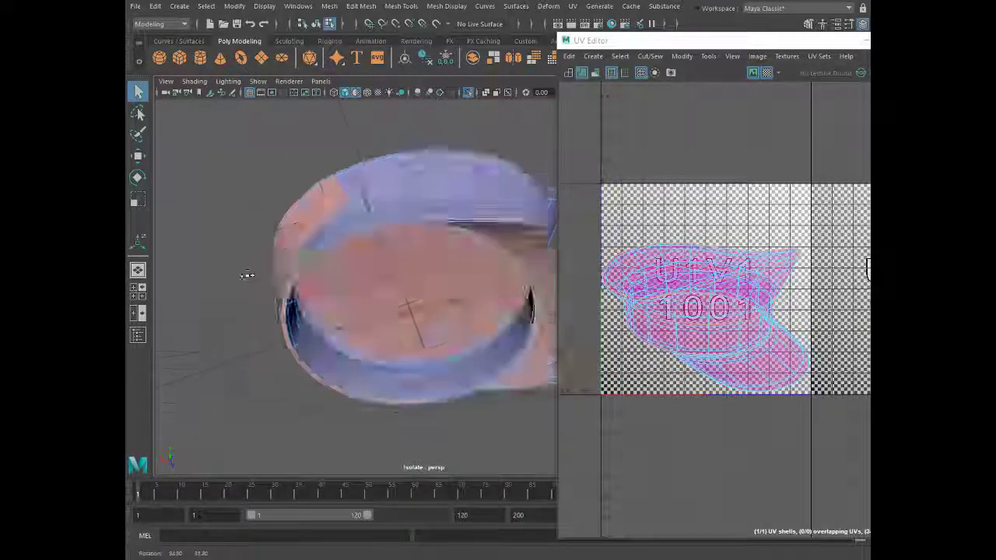
scroll(516, 238, "up", 4)
scroll(467, 213, "down", 2)
mouse_move(467, 213)
left_mouse_down("alt")
mouse_move(485, 318)
mouse_move(449, 338)
left_mouse_up("alt")
scroll(438, 325, "up", 4)
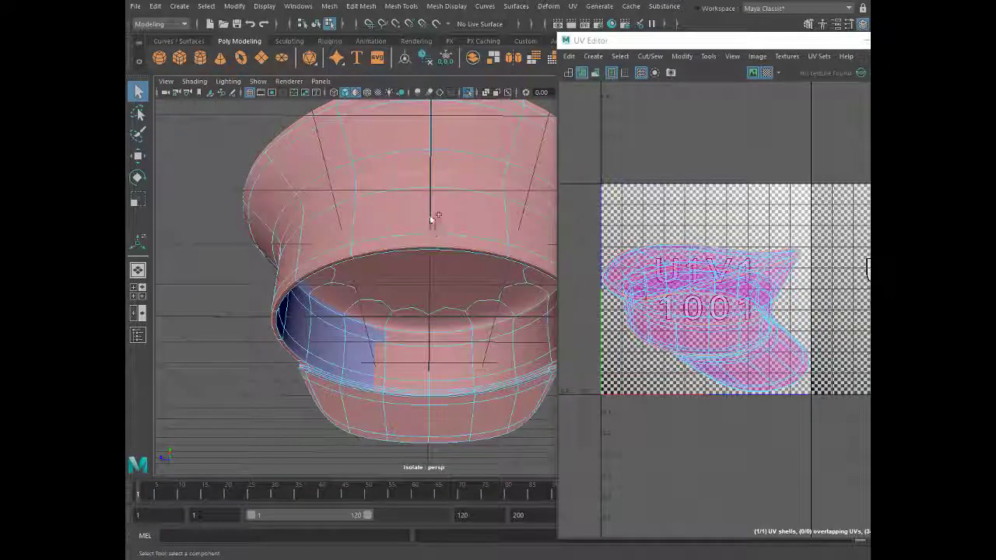
left_click_drag(477, 223, 431, 251, "alt")
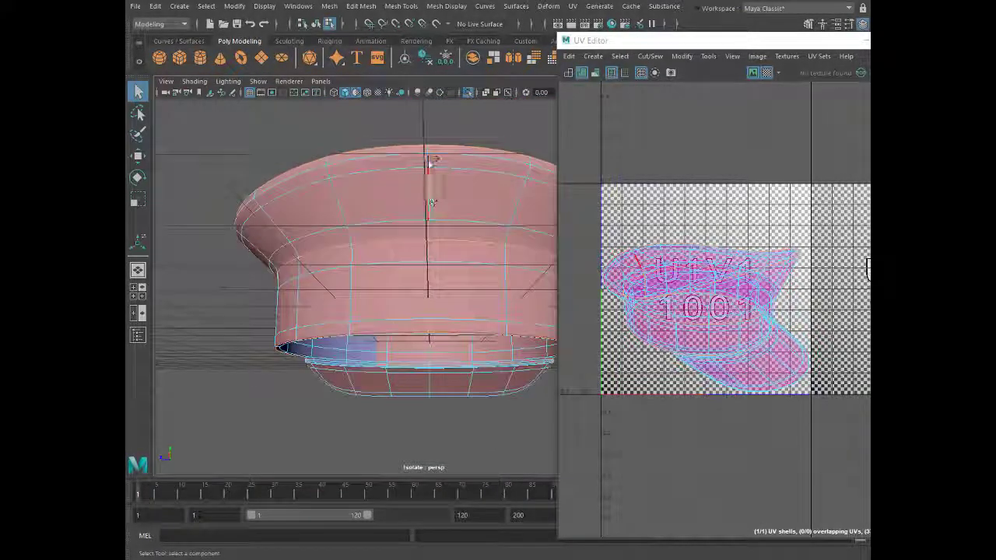
mouse_move(426, 184)
left_mouse_down("alt")
mouse_move(456, 213)
mouse_move(452, 193)
mouse_move(462, 281)
mouse_move(467, 233)
left_mouse_up("alt")
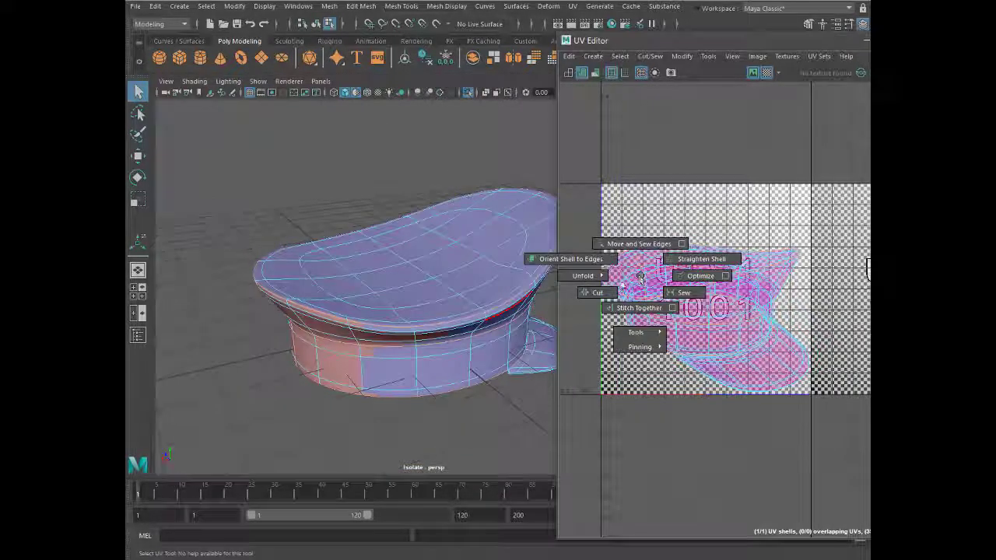
Cut the UVs along the seams, then move the top's shell up and unfold it flat
right_click_drag(590, 267, 594, 294, "shift")
key("r")
left_click(640, 278)
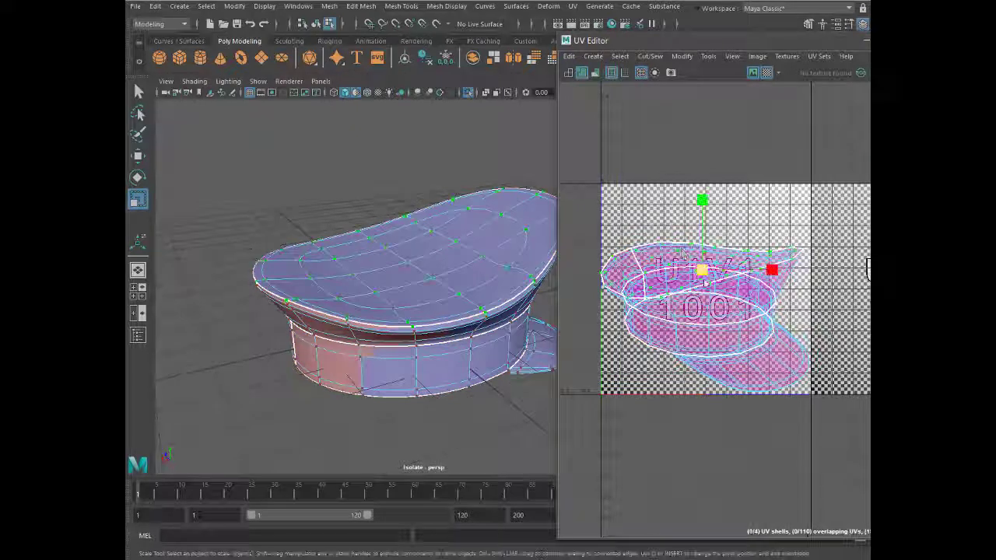
left_click_drag(704, 274, 677, 264)
key("ctrl+z")
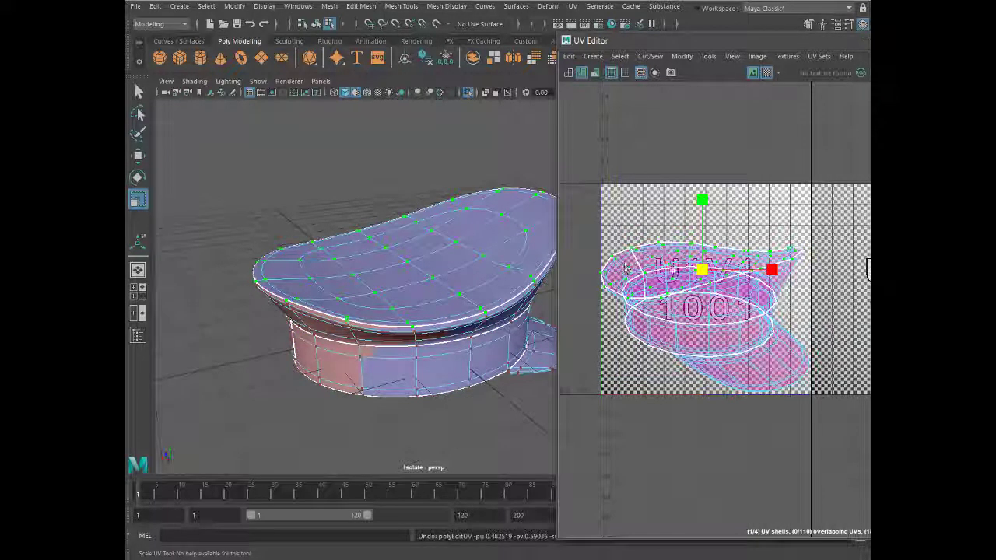
key("w")
left_click_drag(705, 274, 726, 201)
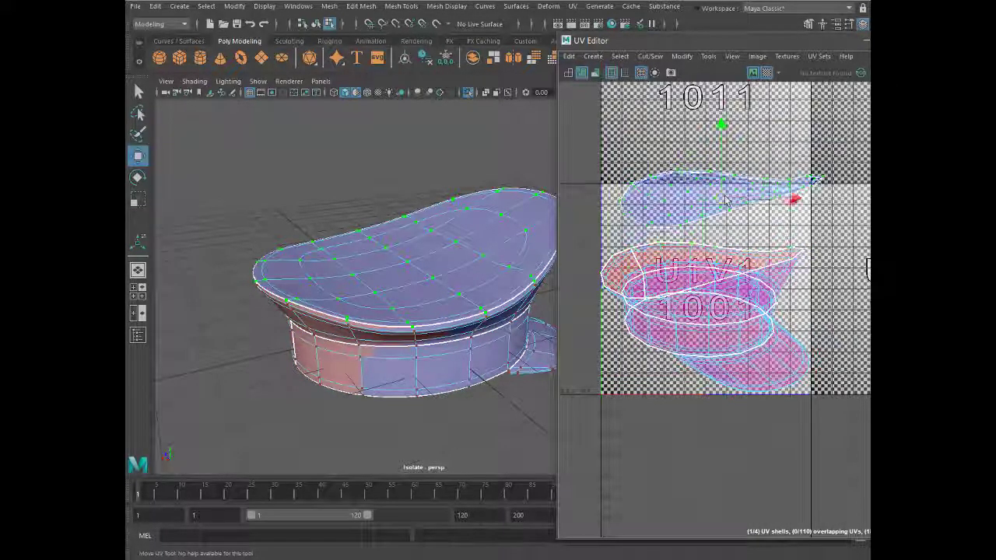
right_click_drag(690, 195, 646, 191, "shift")
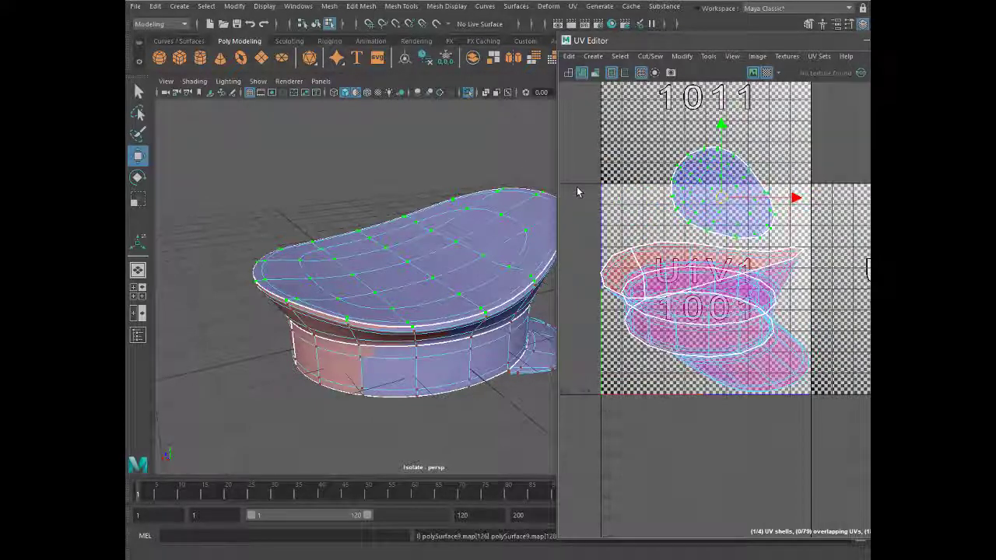
scroll(687, 190, "down", 1)
Apply a Y-axis planar projection to the top and place its round shell in tile 1011
left_click(573, 6)
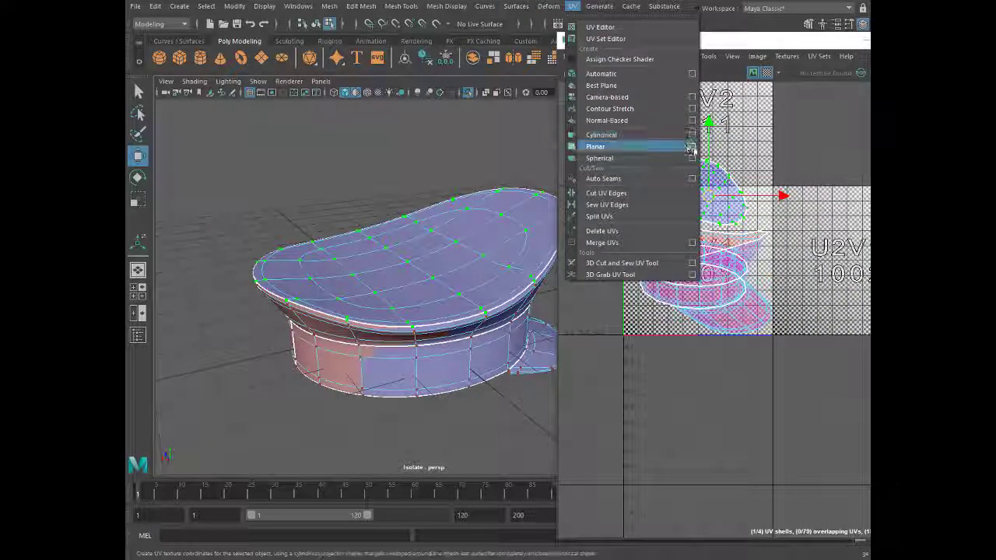
left_click(690, 148)
left_click(371, 263)
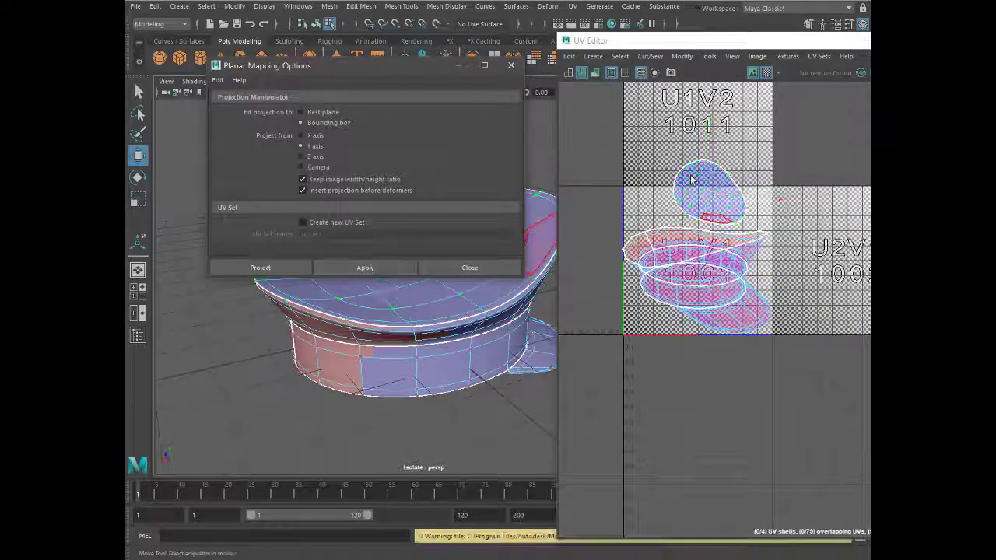
left_click(377, 269)
left_click(512, 67)
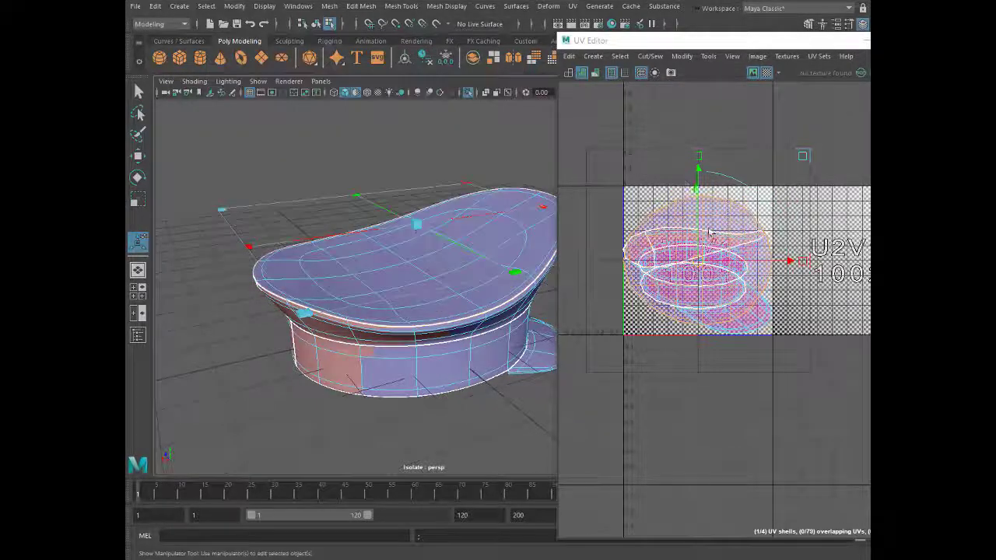
key("w")
key("r")
left_click_drag(696, 269, 676, 124)
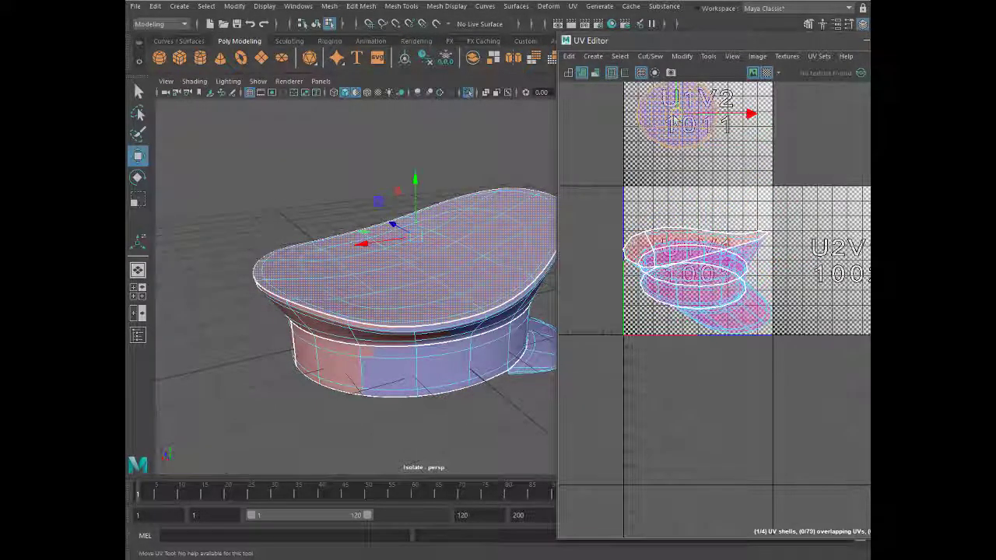
right_click_drag(712, 242, 722, 212)
Select the band's edge loop and unfold the band into a long rectangular shell
double_click(648, 236)
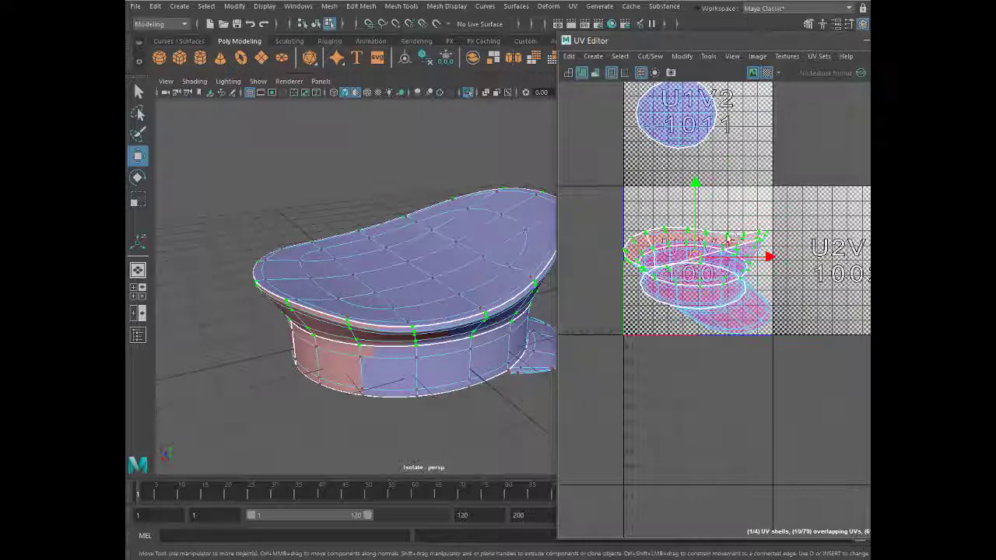
right_click(648, 235, "shift")
left_click(595, 232)
scroll(680, 237, "up", 1)
key("e")
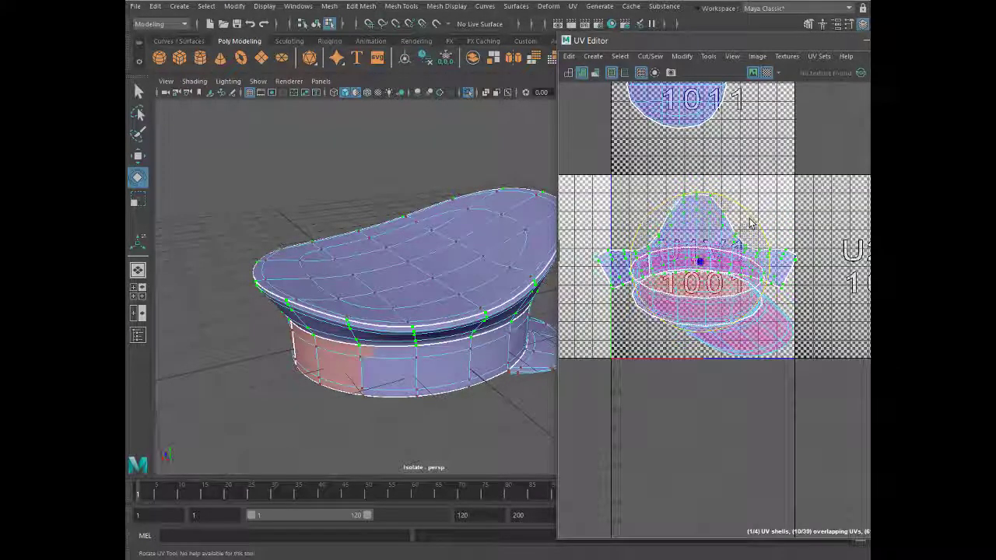
double_click(751, 304)
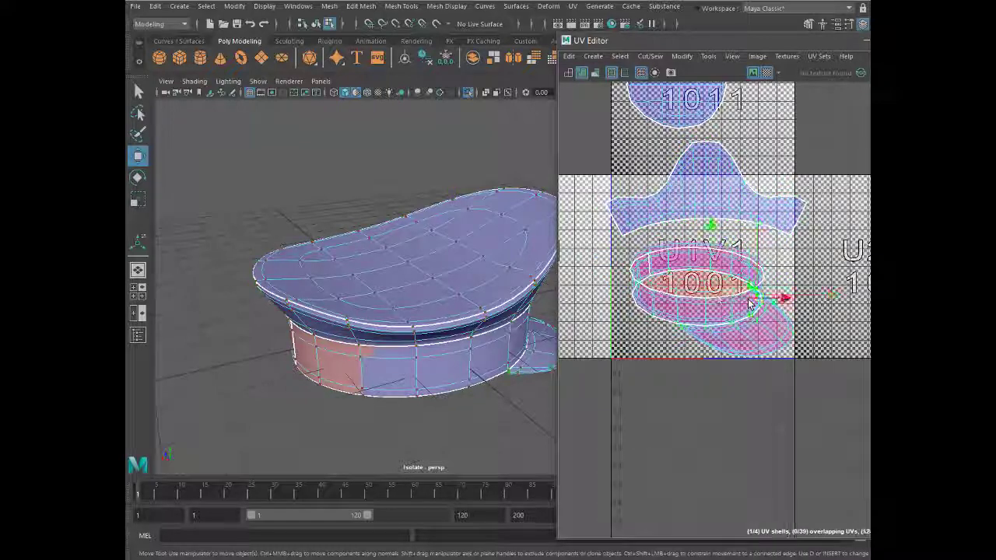
scroll(697, 177, "up", 2)
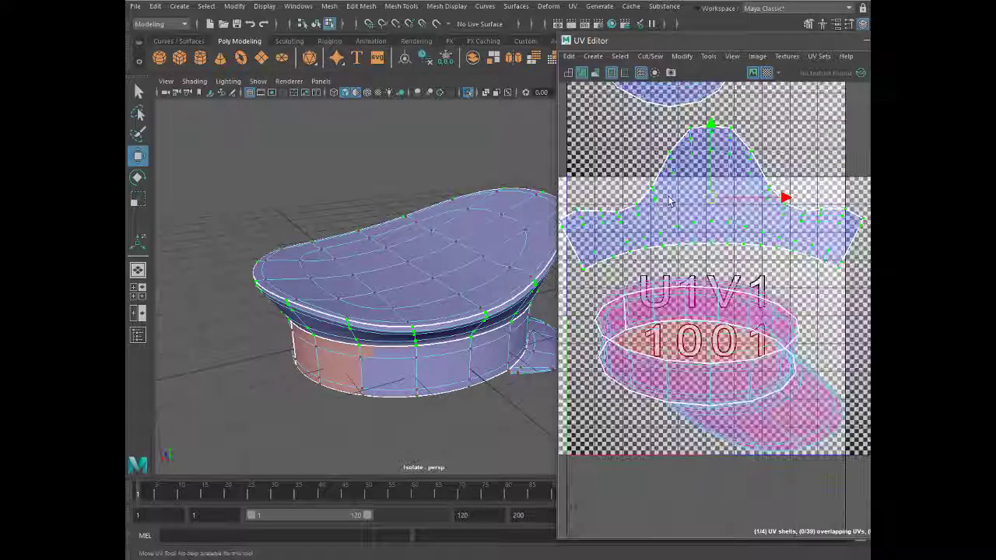
right_click_drag(633, 312, 572, 314, "shift")
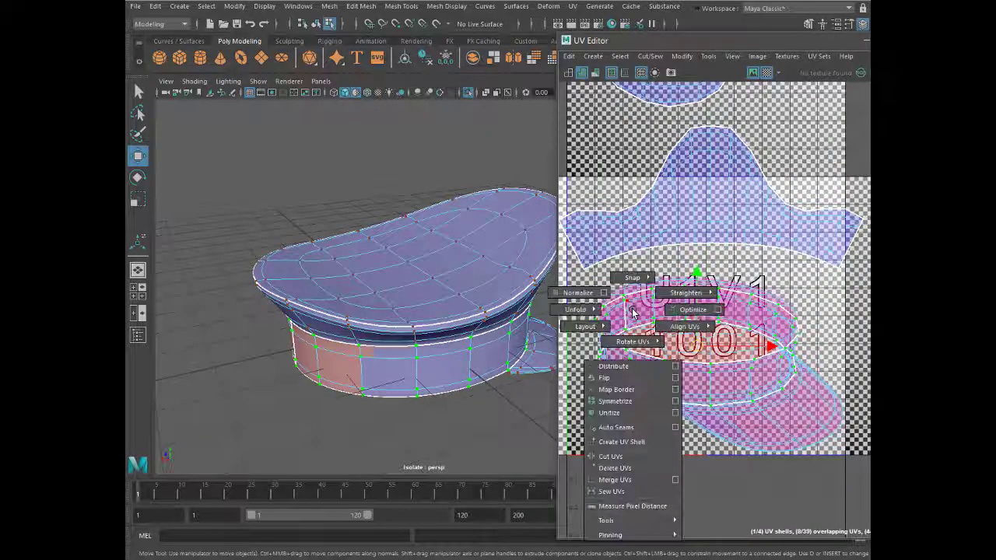
scroll(674, 324, "down", 2)
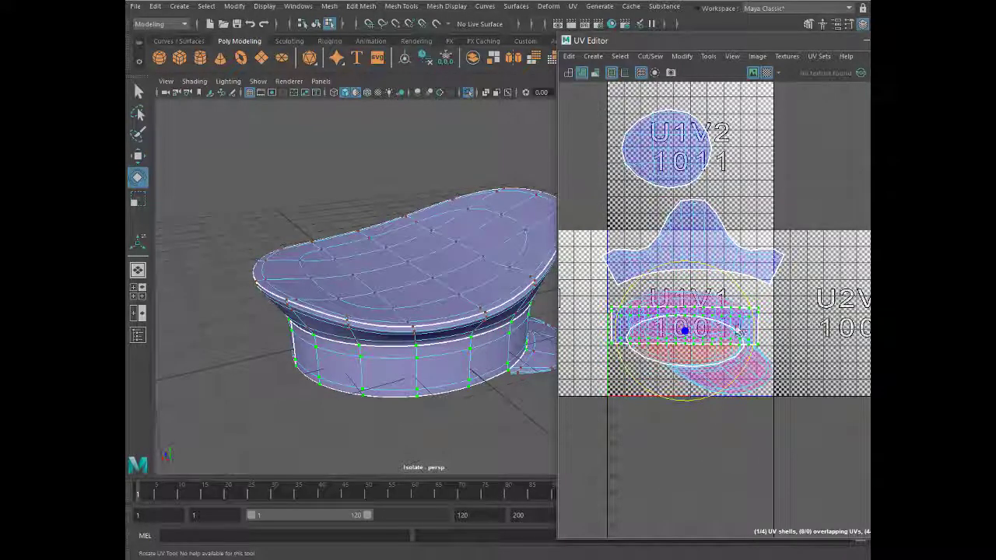
Move the band strip into the U2V2 (1012) tile and return to the Move Tool
key("w")
left_click_drag(738, 334, 724, 155)
scroll(711, 155, "down", 3)
scroll(584, 233, "up", 3)
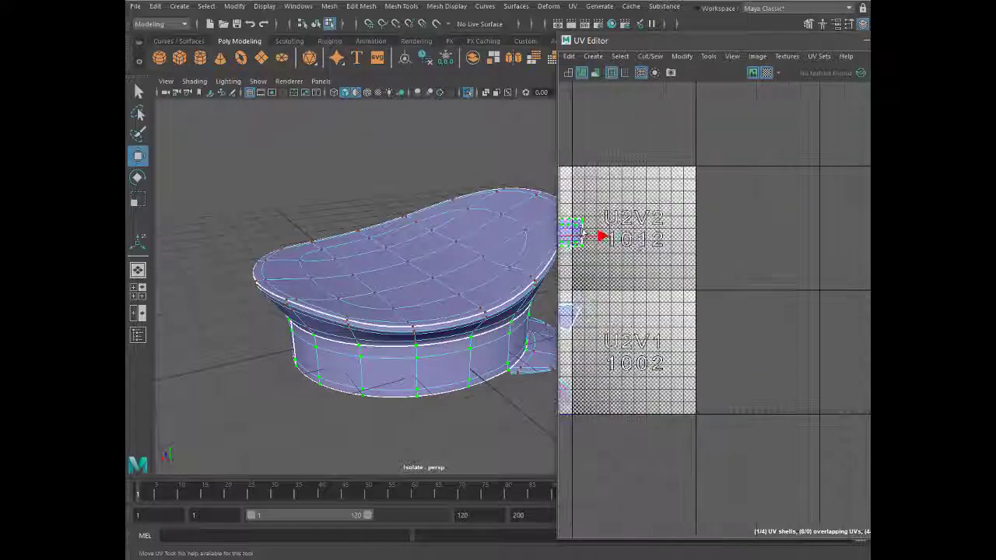
left_click_drag(602, 236, 741, 241)
scroll(701, 241, "up", 2)
scroll(678, 234, "up", 2)
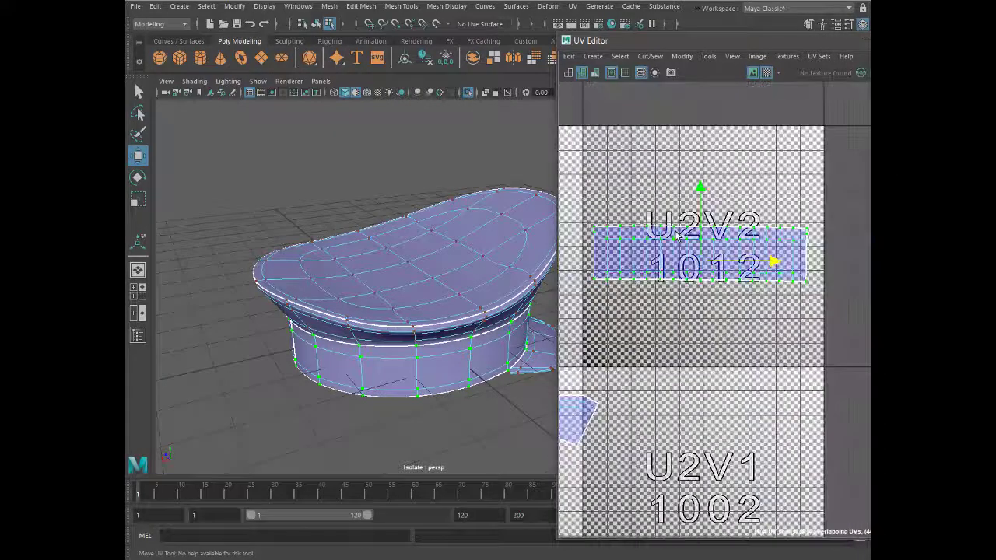
key("w")
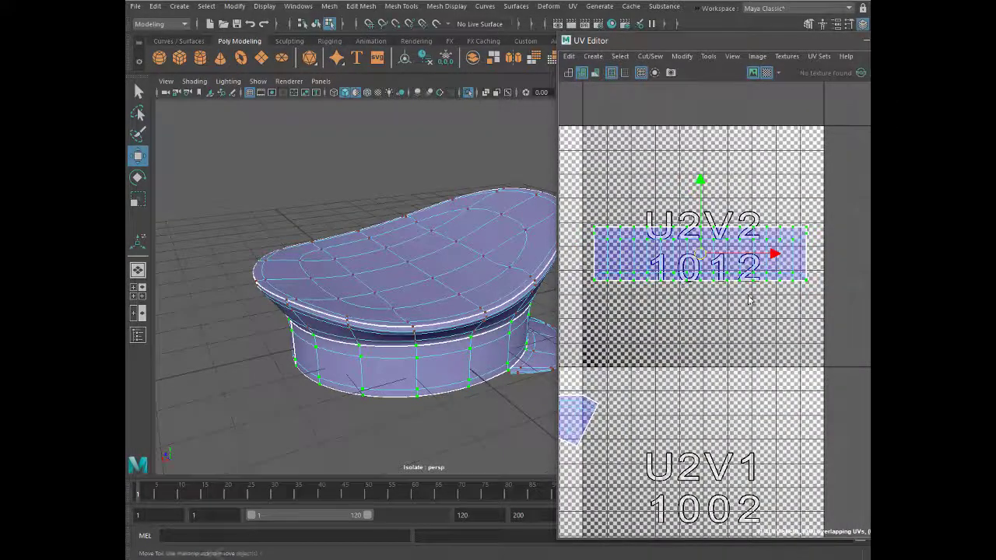
scroll(749, 299, "down", 1)
left_click_drag(517, 306, 335, 286, "alt")
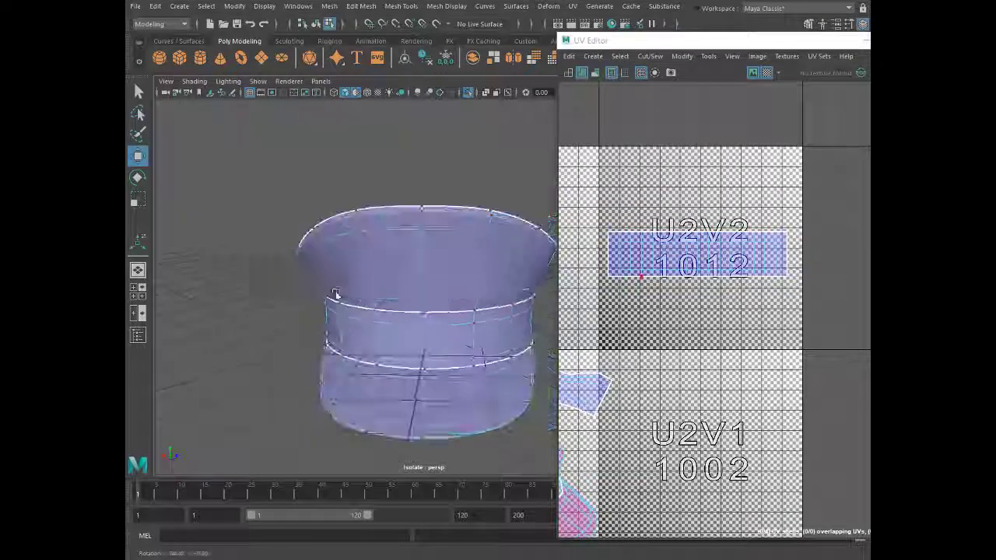
Check the checker texture on the hat, hide it again, and view down into the crown
left_click(356, 92)
left_click_drag(382, 194, 362, 99, "alt")
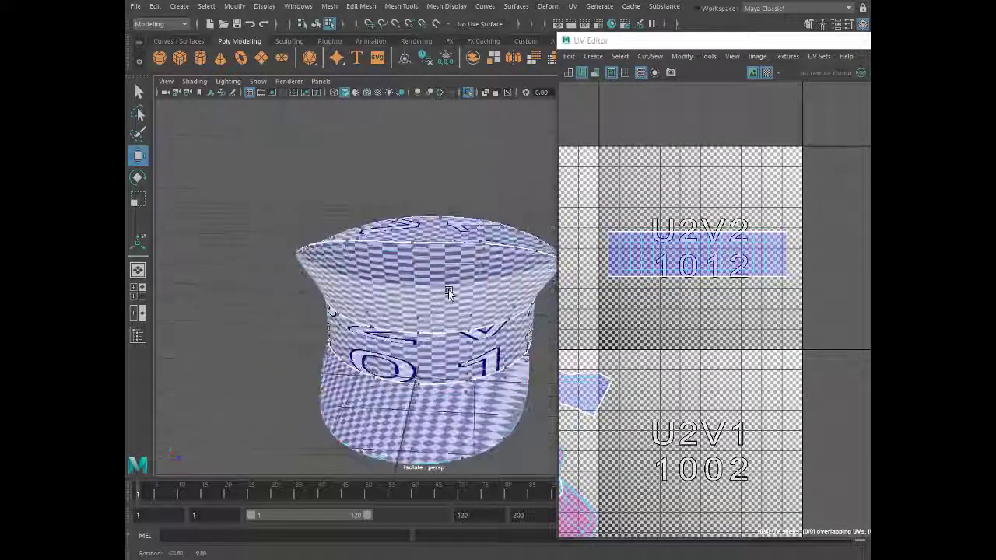
left_click(355, 92)
left_click_drag(389, 233, 444, 289, "alt")
scroll(656, 378, "down", 2)
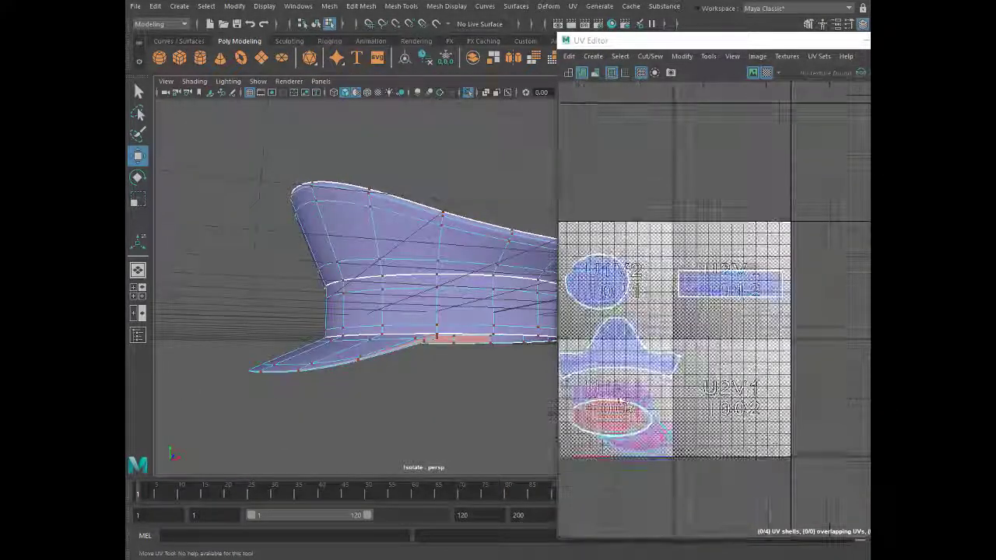
mouse_move(436, 296)
left_mouse_down("alt")
mouse_move(480, 311)
mouse_move(393, 308)
left_mouse_up("alt")
Cut the UV seam around the crown top and select the resulting elliptical shell
right_click(381, 214)
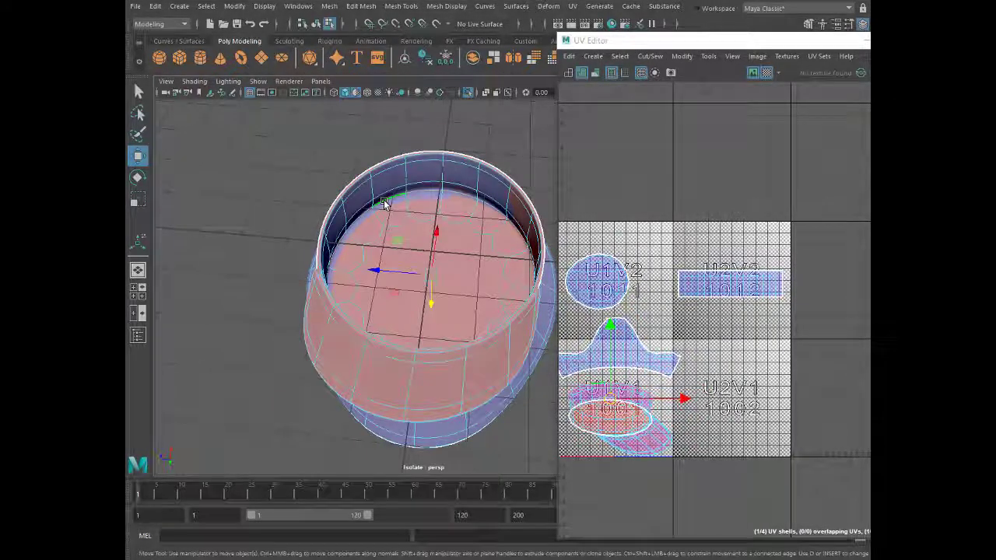
right_click(659, 290)
right_click(643, 400, "shift")
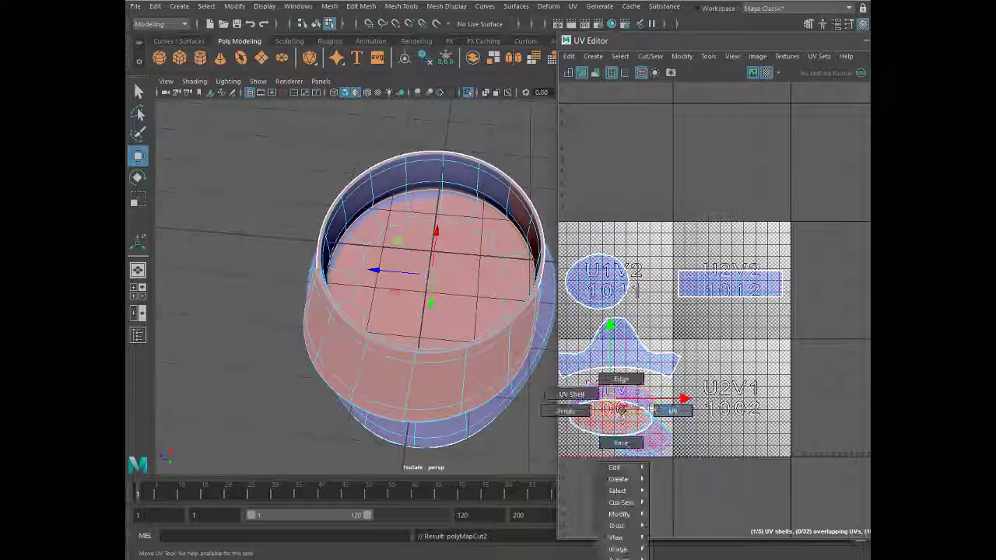
double_click(643, 400)
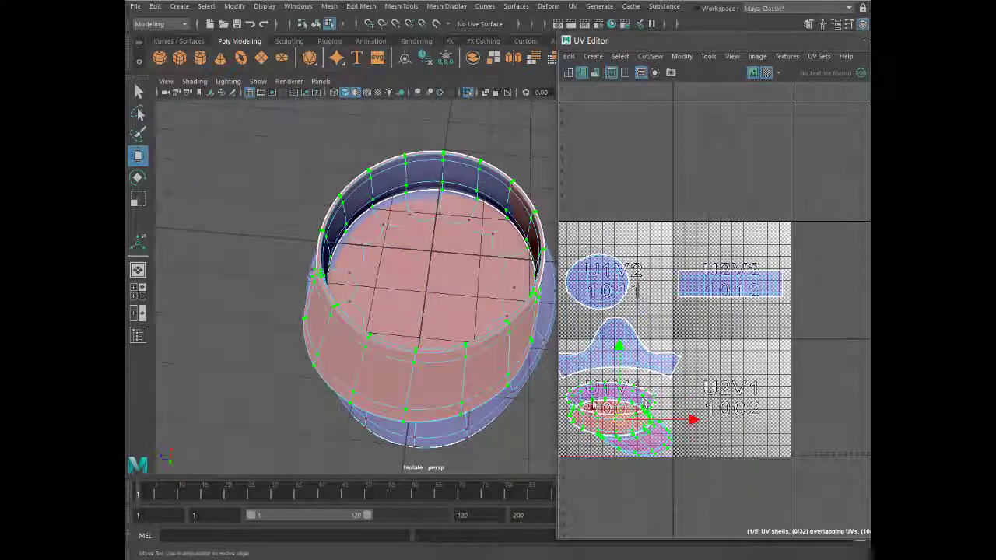
Unfold the crown-top shell, give it a planar projection, and scale the round shell down
right_click_drag(715, 358, 584, 336, "shift")
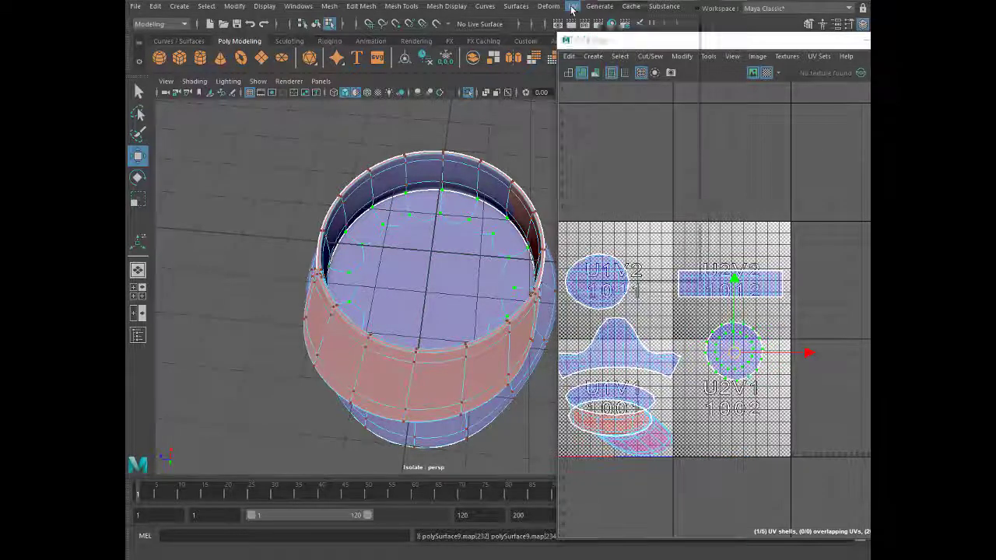
left_click(573, 6)
left_click(623, 145)
left_click(573, 6)
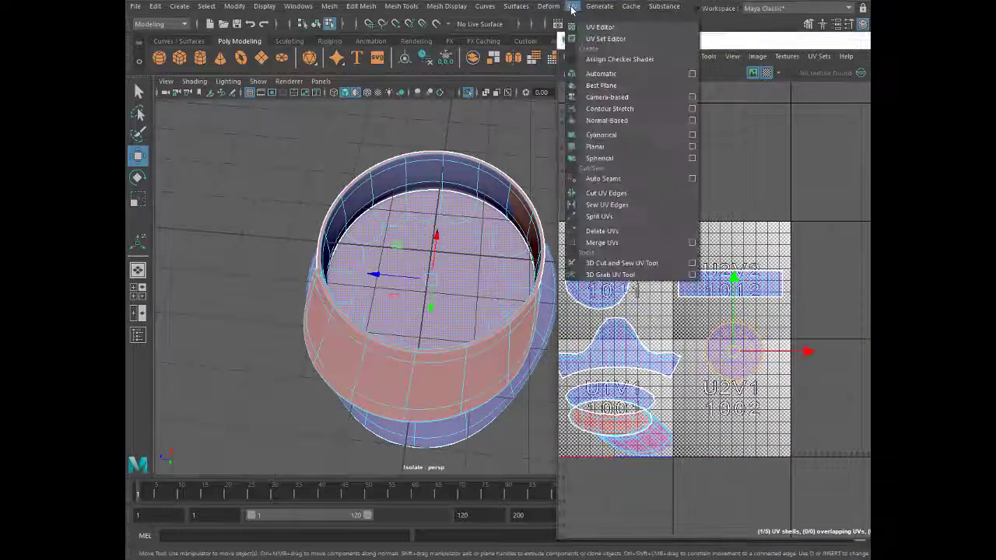
left_click(617, 148)
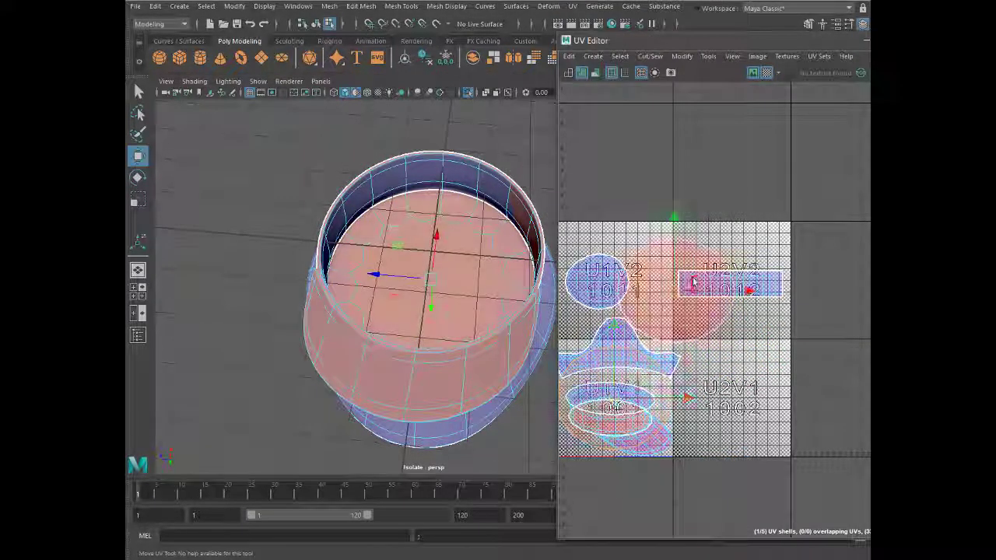
left_click(666, 306)
left_click_drag(674, 294, 646, 302)
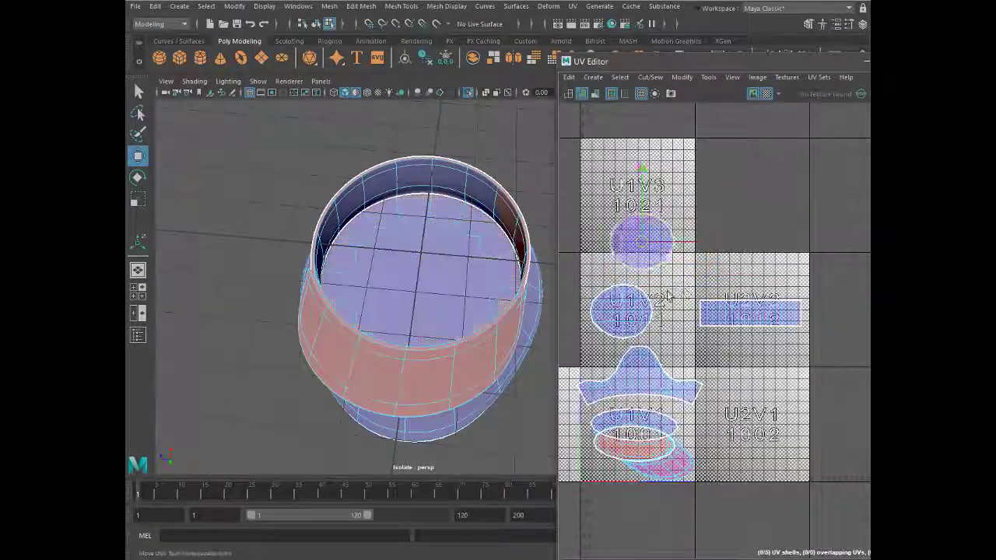
Switch to UV selection and select a ring of UVs around the hat band
scroll(623, 452, "up", 3)
left_click(633, 442)
mouse_move(467, 327)
left_mouse_down("alt")
mouse_move(429, 351)
mouse_move(407, 284)
mouse_move(361, 232)
left_mouse_up("alt")
scroll(363, 277, "up", 3)
right_click(360, 232)
left_click(334, 212)
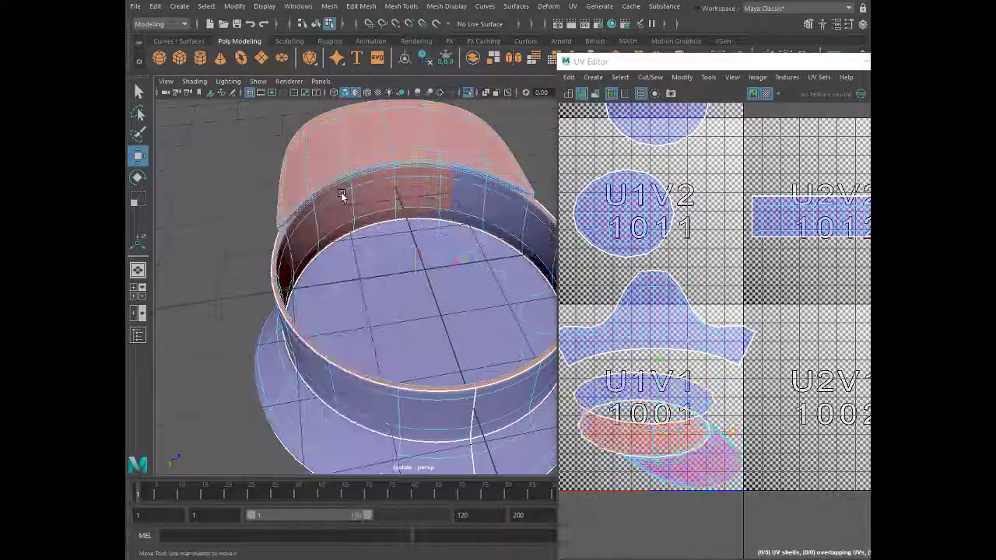
mouse_move(344, 191)
left_mouse_down("alt")
mouse_move(289, 233)
mouse_move(306, 239)
mouse_move(300, 204)
mouse_move(285, 262)
mouse_move(280, 238)
mouse_move(301, 237)
mouse_move(264, 237)
mouse_move(261, 195)
left_mouse_up("alt")
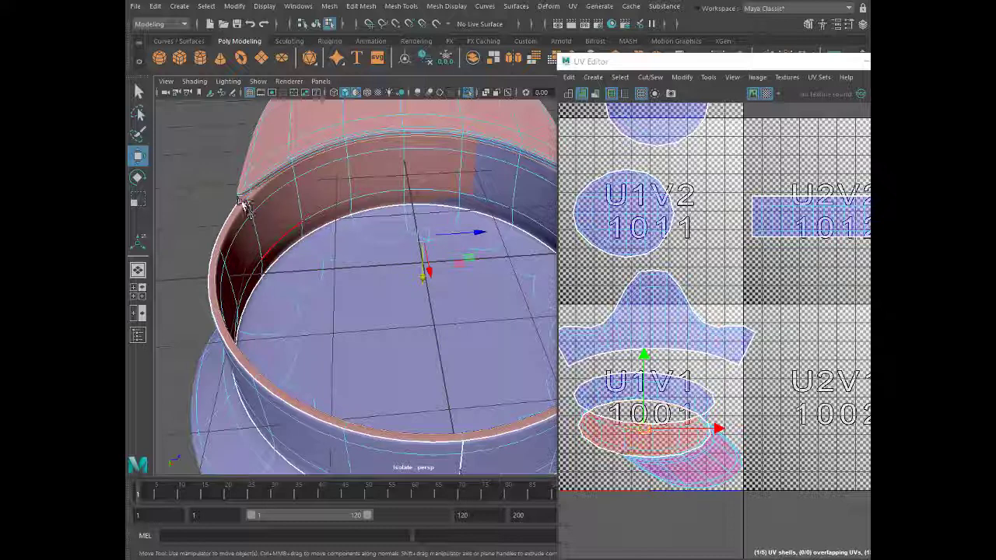
left_click_drag(239, 199, 278, 244, "alt")
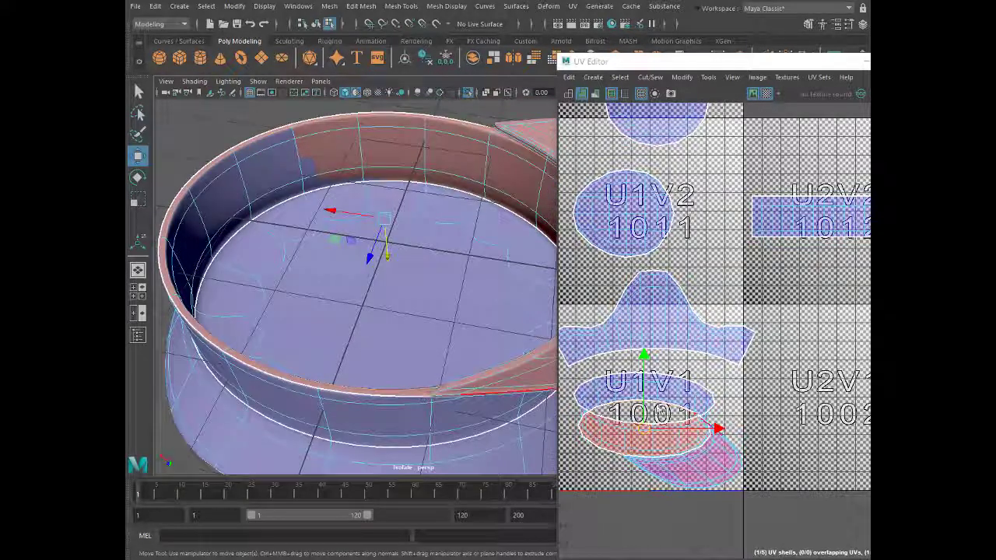
right_click(650, 397)
mouse_move(669, 398)
right_mouse_down()
mouse_move(710, 395)
mouse_move(560, 343)
right_mouse_up()
left_click(660, 424)
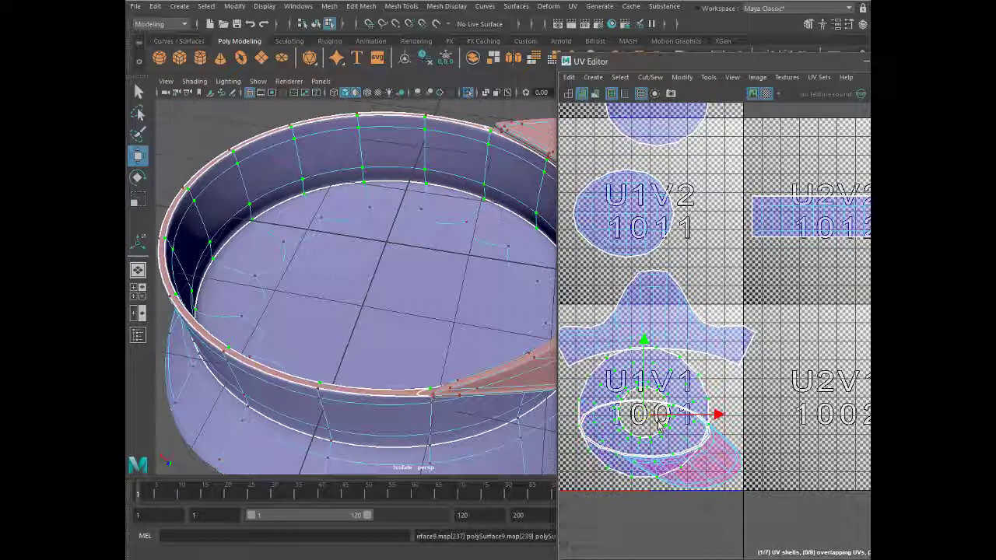
mouse_move(501, 332)
left_mouse_down("alt")
mouse_move(454, 311)
mouse_move(306, 289)
mouse_move(358, 244)
mouse_move(350, 271)
mouse_move(361, 188)
left_mouse_up("alt")
right_click_drag(363, 187, 455, 198, "alt")
left_click_drag(455, 200, 361, 208, "alt")
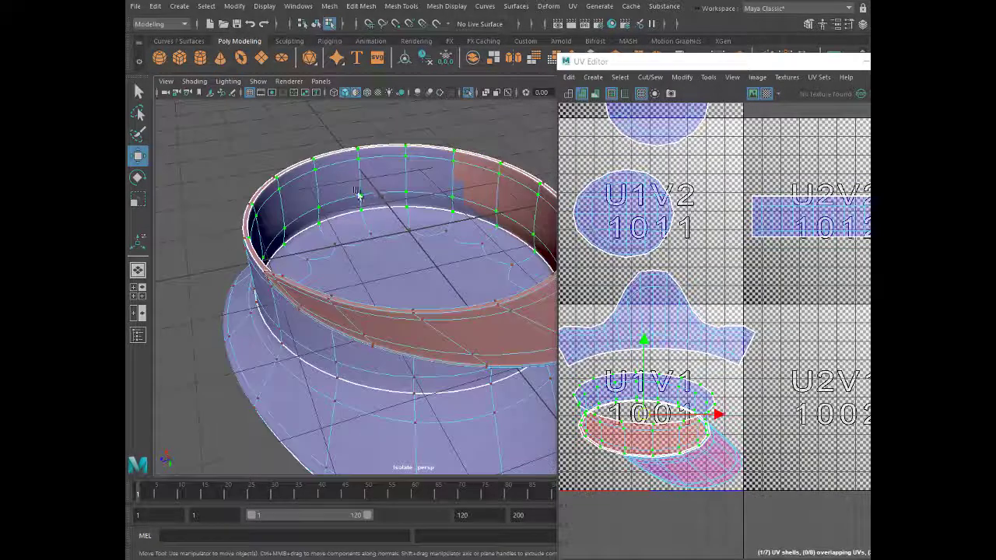
Cut and unfold the band, rotate it horizontal, straighten its UVs and move it into U2V2
right_click_drag(593, 310, 546, 322, "shift")
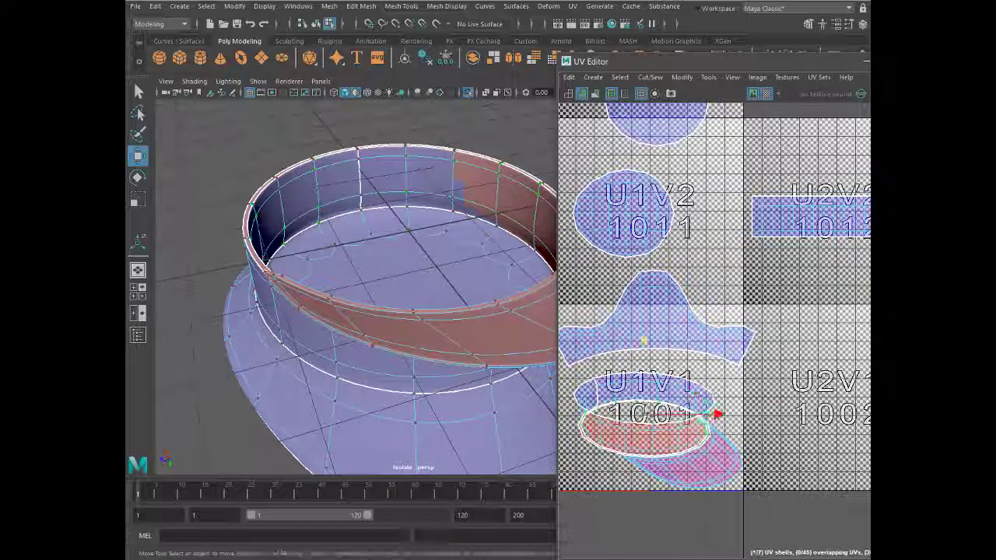
right_click_drag(753, 356, 633, 338, "shift")
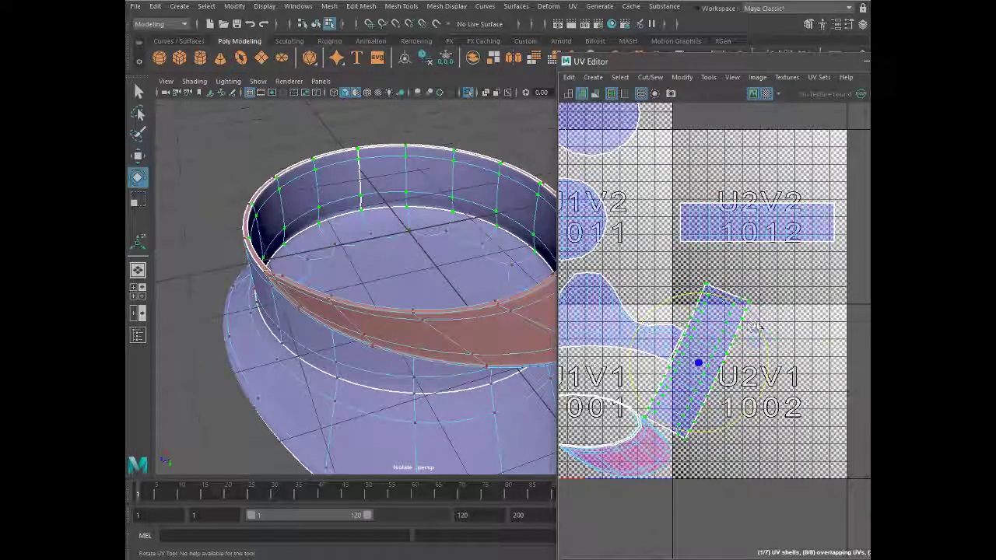
left_click_drag(757, 325, 774, 416)
mouse_move(734, 346)
right_mouse_down("shift")
mouse_move(757, 328)
mouse_move(761, 297)
right_mouse_up("shift")
key("w")
left_click_drag(701, 359, 818, 282)
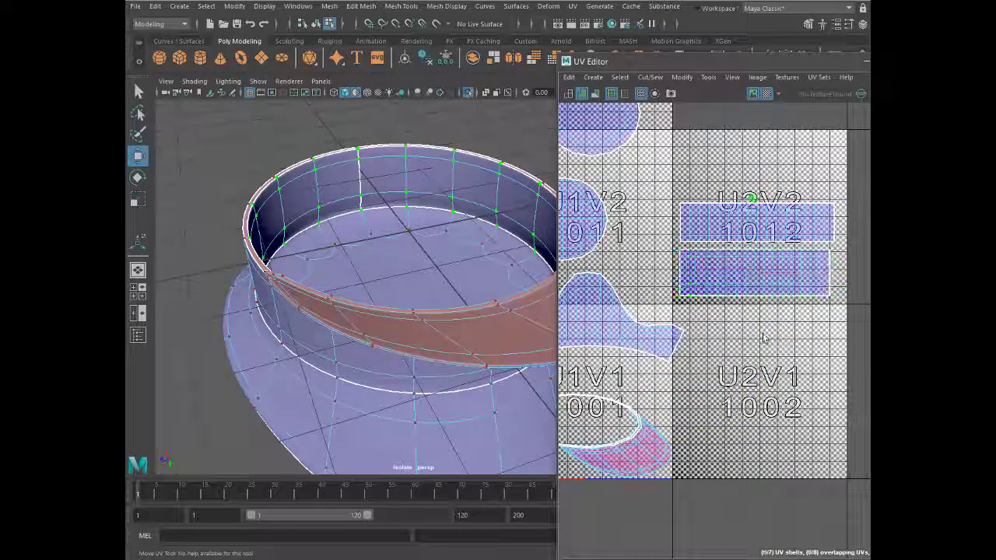
scroll(768, 351, "up", 2)
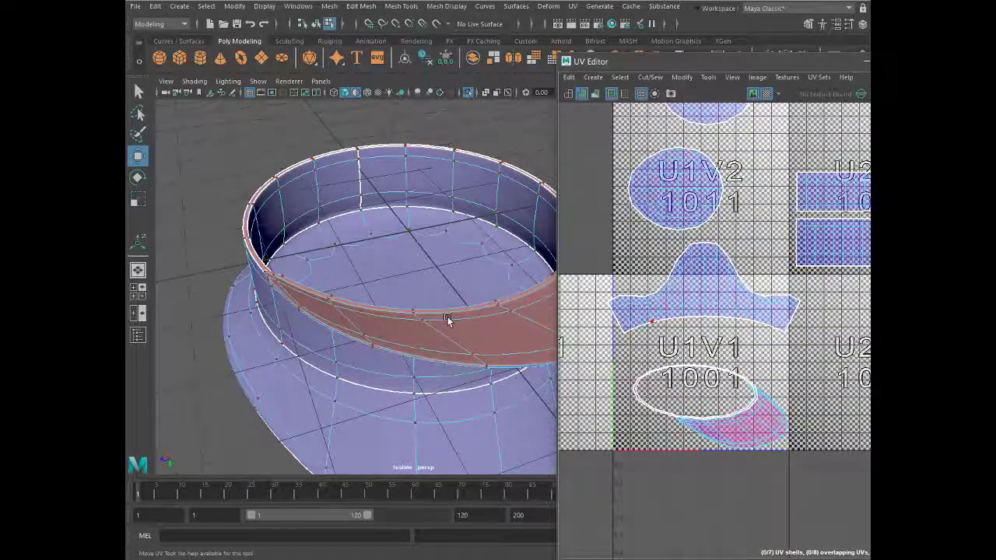
left_click_drag(448, 319, 424, 280, "alt")
scroll(670, 395, "down", 2)
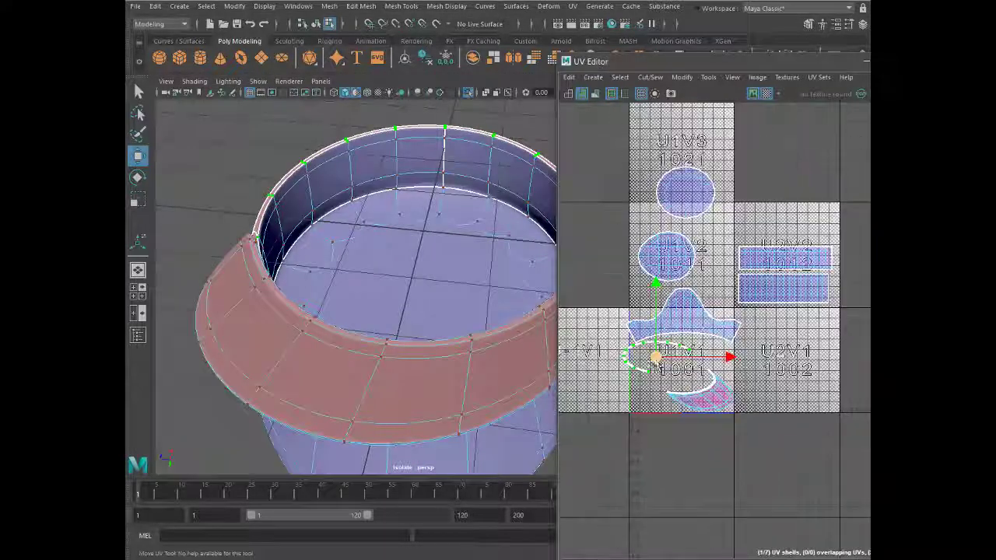
Orbit around the cap to inspect the band and the brim's underside
right_click(622, 349, "shift")
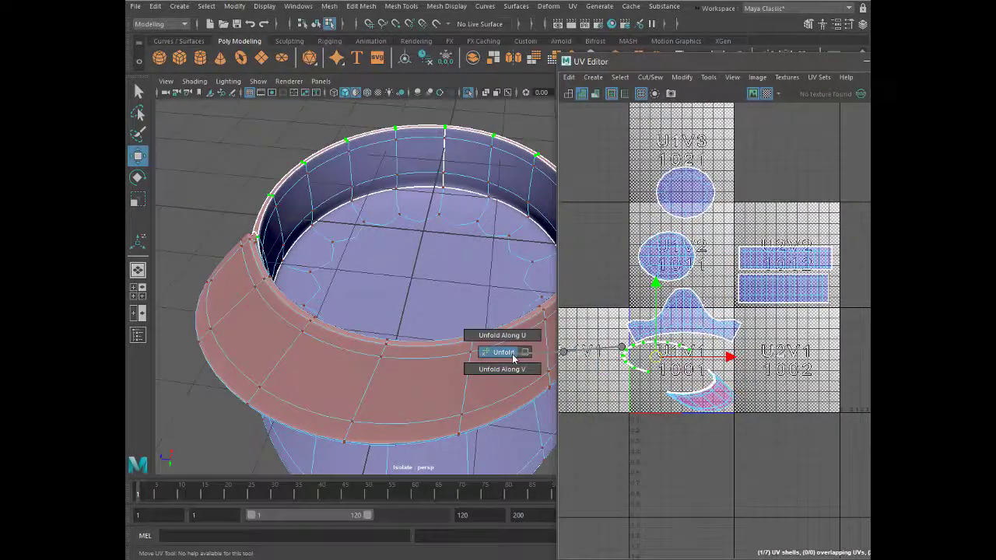
scroll(664, 350, "up", 2)
scroll(751, 170, "down", 2)
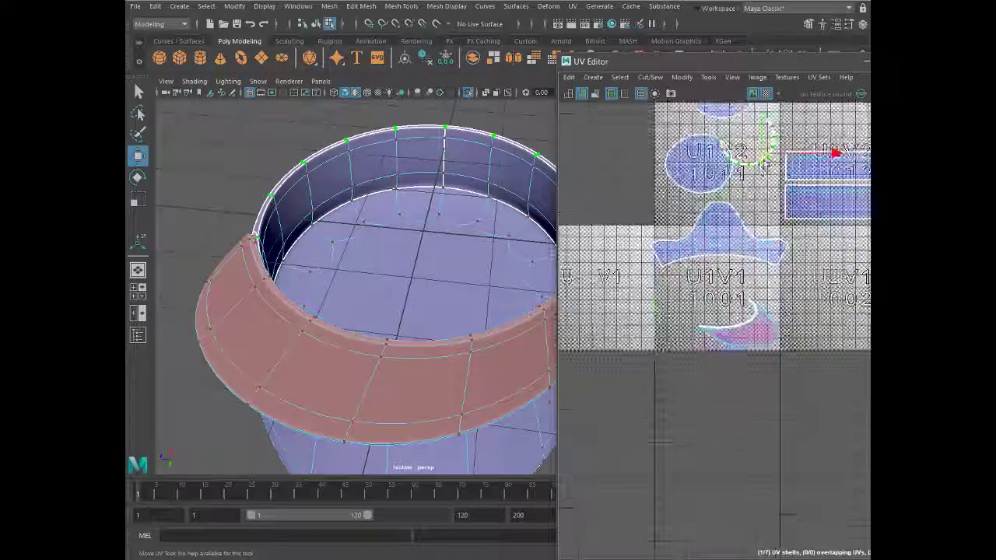
scroll(759, 208, "down", 2)
mouse_move(340, 338)
left_mouse_down("alt")
mouse_move(345, 326)
mouse_move(471, 305)
mouse_move(415, 365)
mouse_move(390, 354)
left_mouse_up("alt")
mouse_move(389, 354)
right_mouse_down("alt")
mouse_move(400, 385)
mouse_move(433, 402)
right_mouse_up("alt")
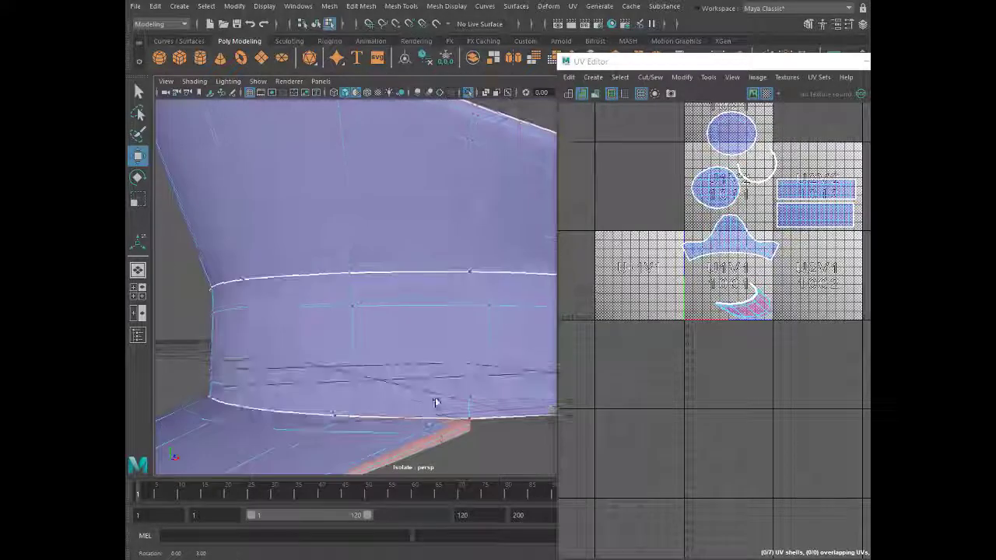
right_click_drag(422, 249, 432, 224)
mouse_move(432, 225)
left_mouse_down("alt")
mouse_move(365, 345)
mouse_move(349, 356)
mouse_move(319, 351)
mouse_move(369, 376)
left_mouse_up("alt")
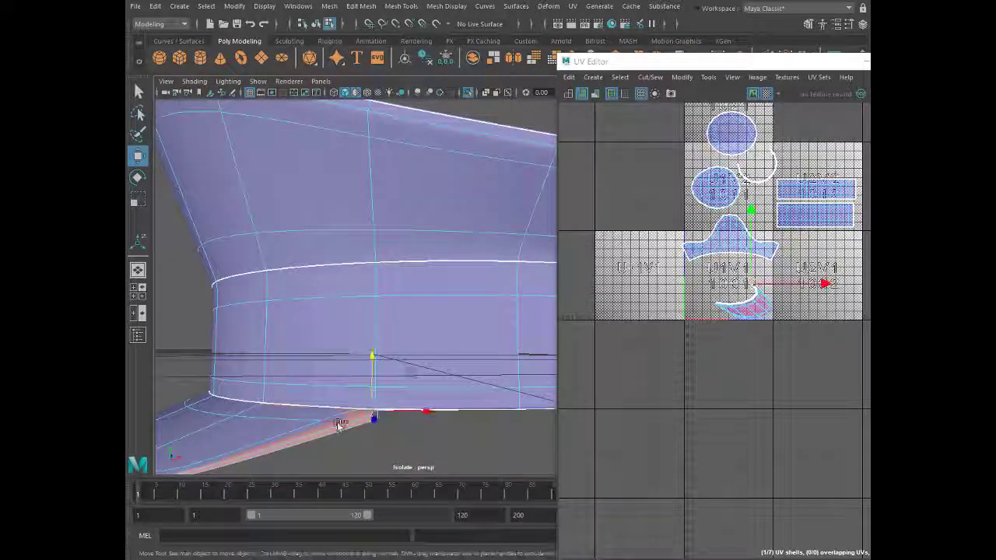
mouse_move(352, 423)
left_mouse_down("alt")
mouse_move(289, 436)
mouse_move(472, 429)
mouse_move(416, 289)
mouse_move(416, 403)
mouse_move(311, 412)
mouse_move(412, 400)
left_mouse_up("alt")
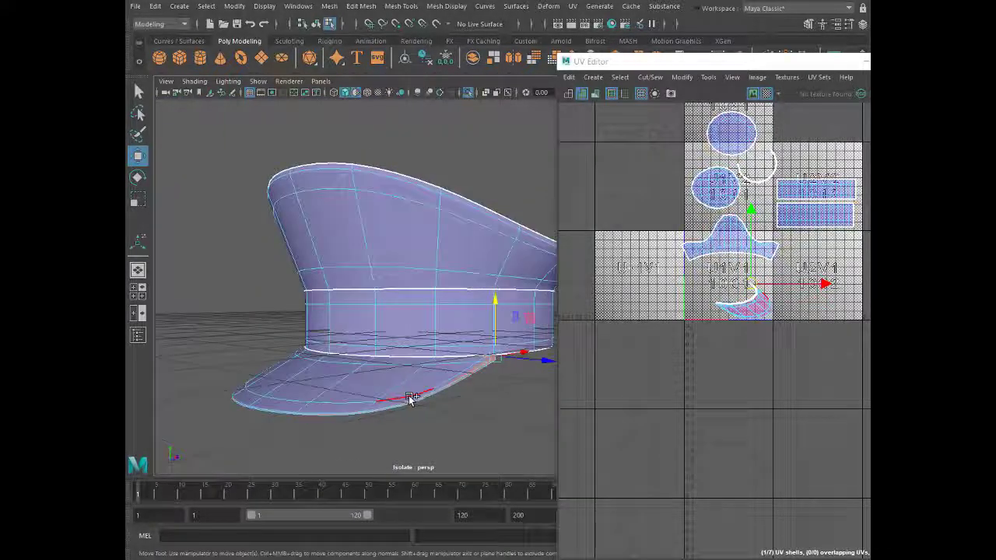
scroll(428, 401, "up", 5)
scroll(428, 401, "down", 5)
scroll(467, 391, "up", 5)
left_click_drag(413, 438, 422, 402, "alt")
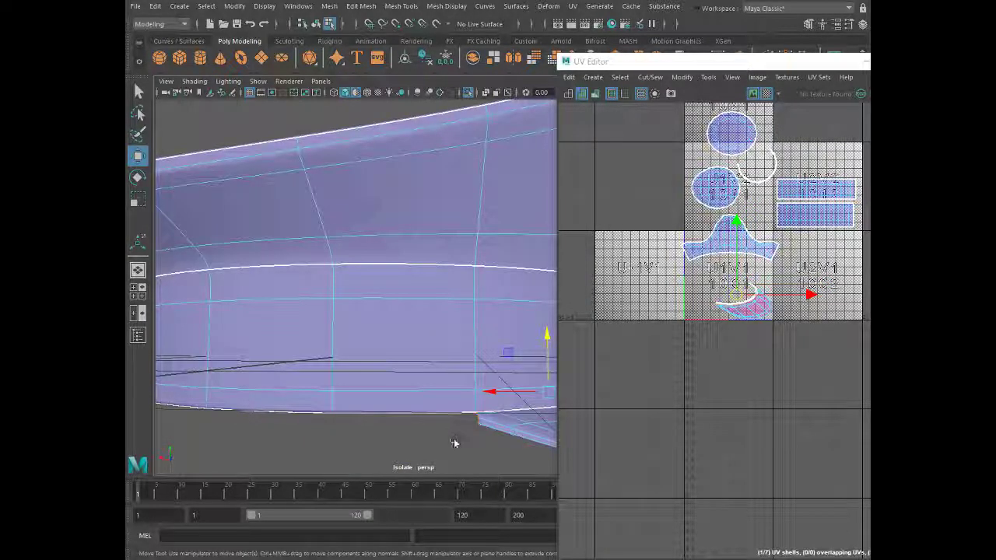
mouse_move(453, 443)
left_mouse_down("alt")
mouse_move(423, 414)
mouse_move(194, 415)
left_mouse_up("alt")
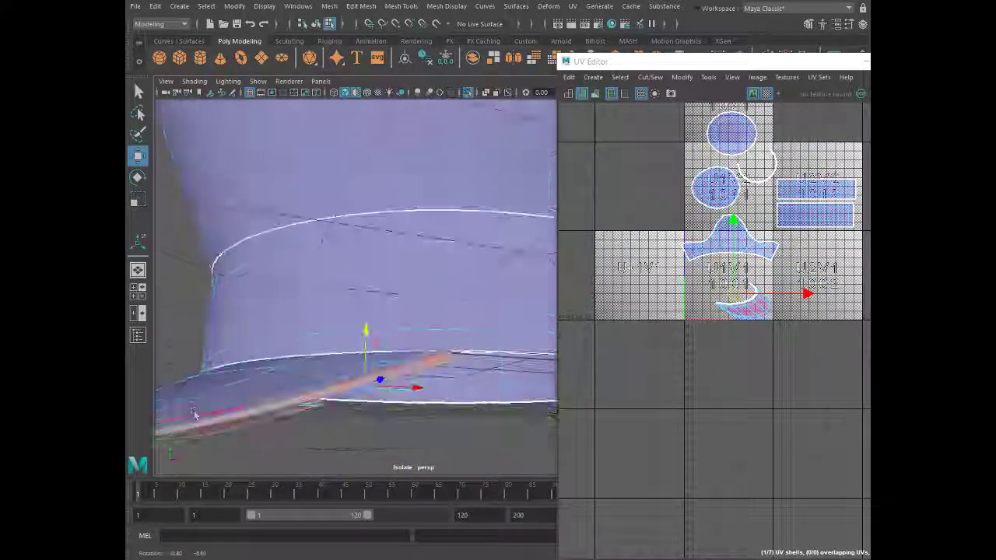
scroll(416, 420, "down", 5)
scroll(420, 421, "up", 5)
Close in on the brim's lower rim and cut the UVs along the chosen brim edges
left_click(423, 420)
mouse_move(423, 420)
left_mouse_down("alt")
mouse_move(399, 395)
mouse_move(238, 370)
left_mouse_up("alt")
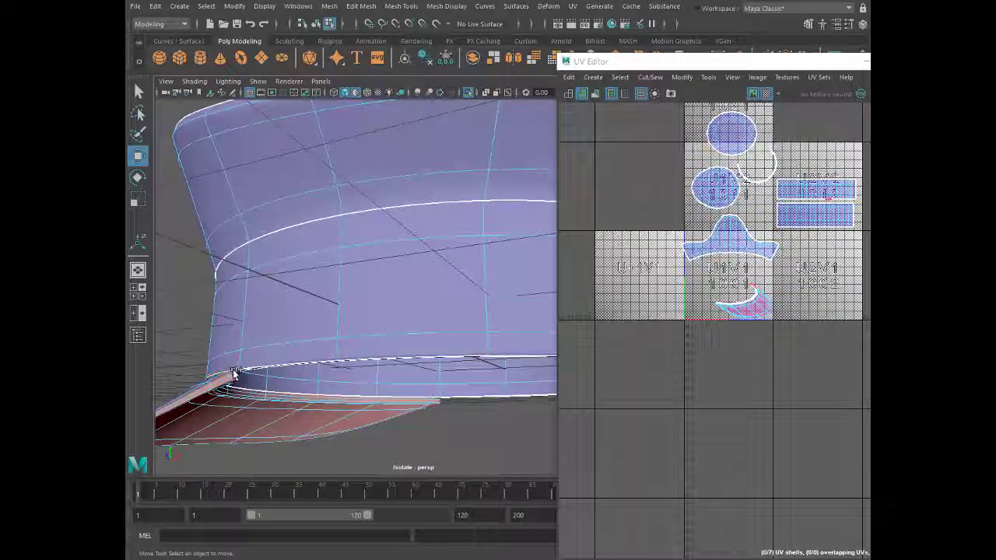
mouse_move(217, 403)
left_mouse_down("alt")
mouse_move(294, 411)
mouse_move(352, 433)
mouse_move(452, 420)
left_mouse_up("alt")
scroll(287, 402, "down", 5)
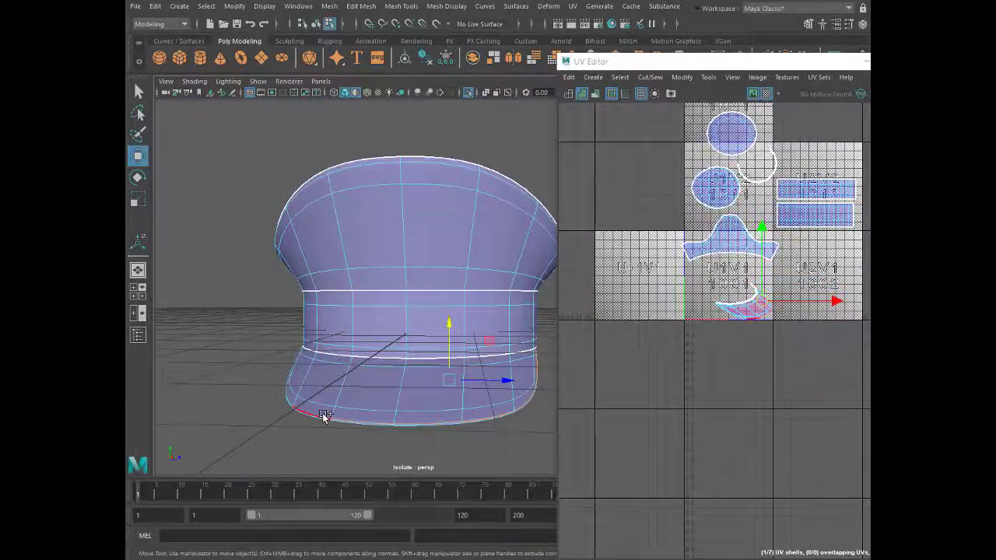
left_click_drag(325, 417, 408, 433, "alt")
scroll(342, 406, "up", 3)
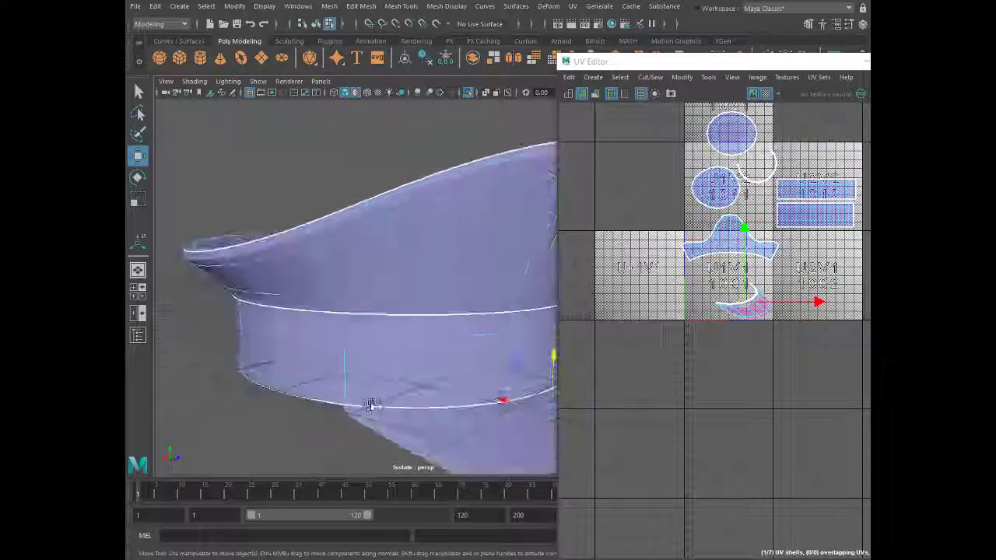
scroll(369, 400, "up", 3)
scroll(363, 414, "up", 2)
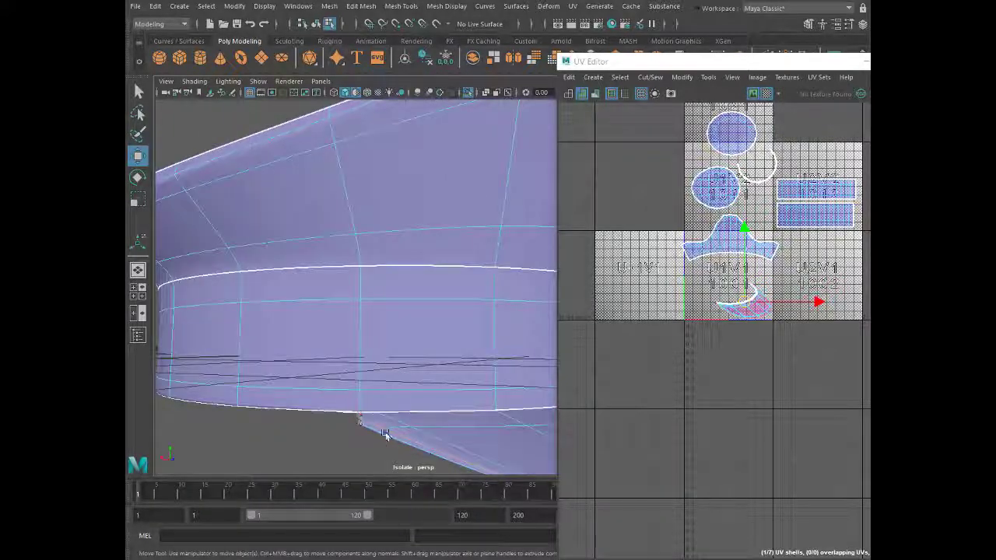
mouse_move(385, 434)
left_mouse_down("alt")
mouse_move(350, 371)
mouse_move(314, 402)
mouse_move(335, 366)
left_mouse_up("alt")
right_click(740, 278, "shift")
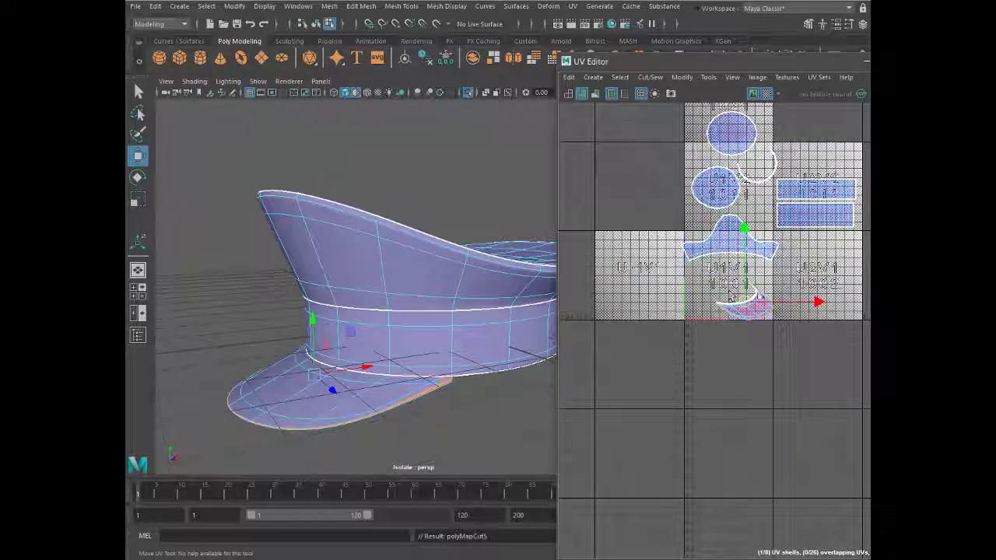
Rotate the first brim shell upright and unfold it to even out its checker
scroll(759, 292, "up", 5)
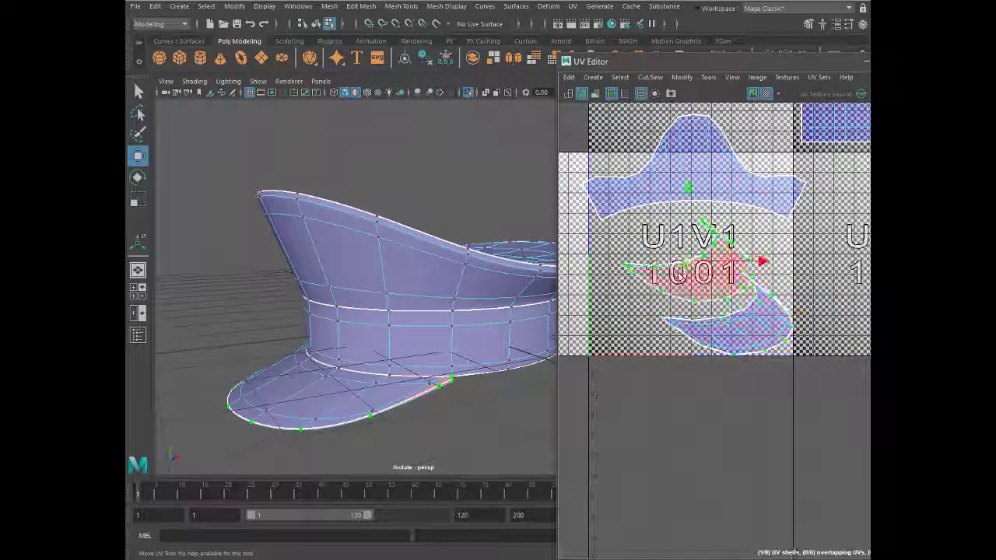
right_click_drag(696, 331, 736, 319)
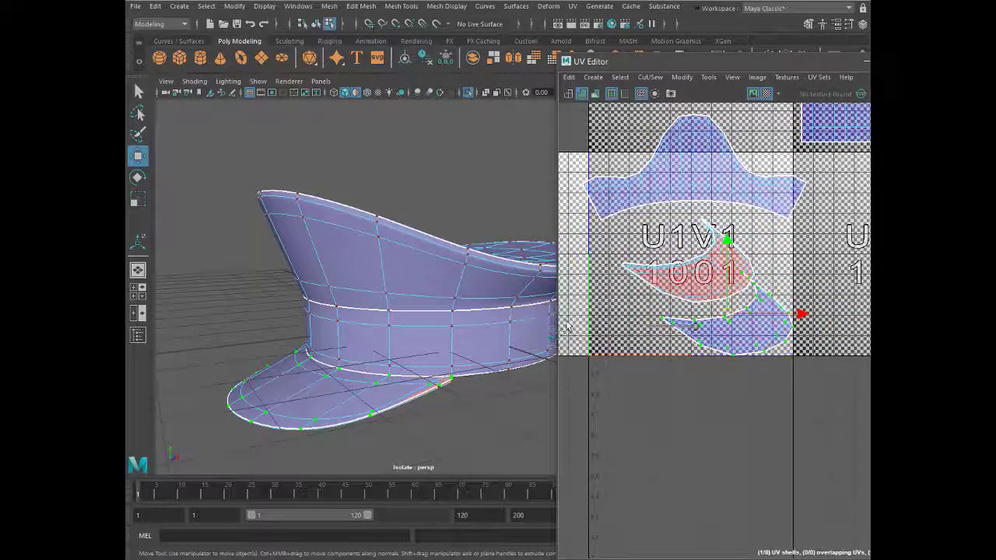
scroll(736, 318, "up", 2)
left_click_drag(769, 315, 810, 327)
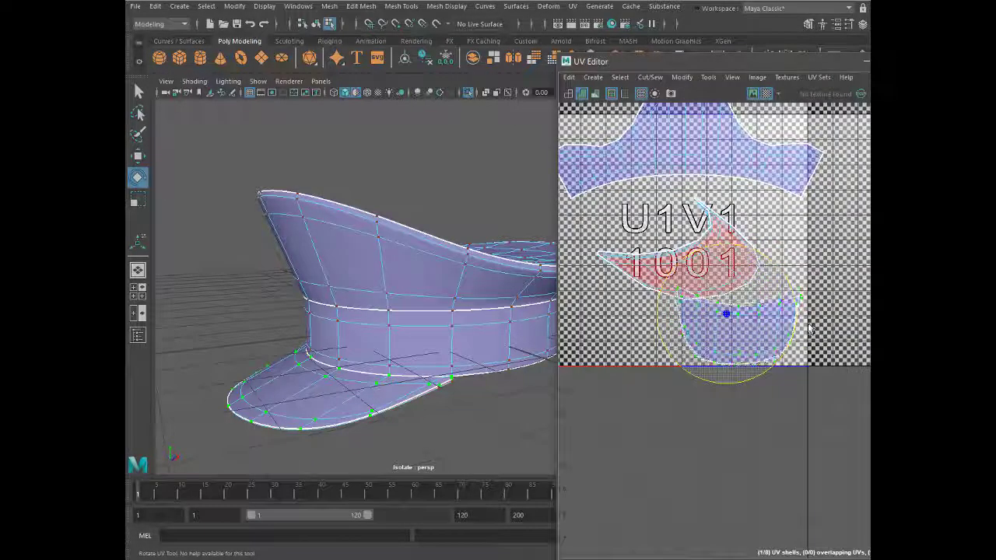
key("w")
scroll(766, 325, "down", 2)
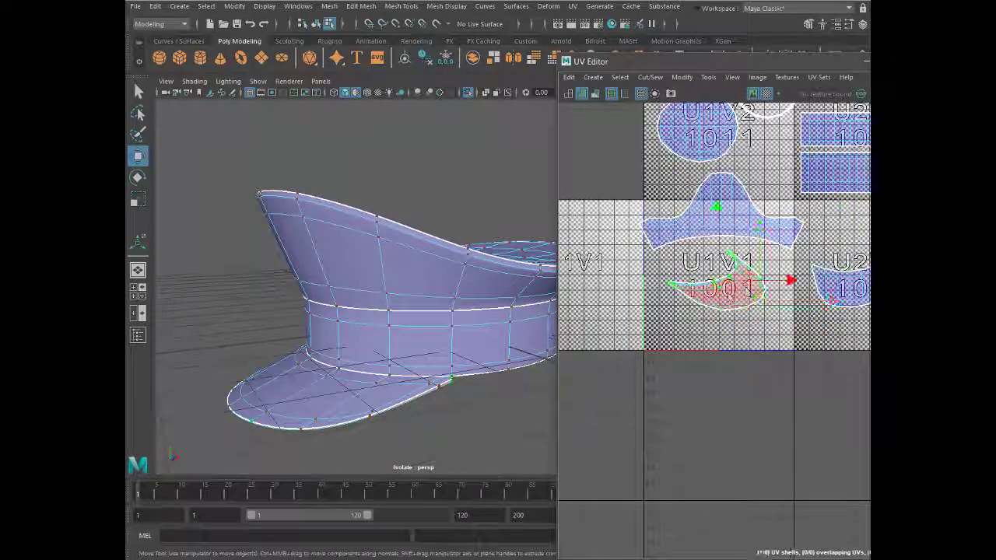
right_click_drag(720, 292, 625, 295, "shift")
Inspect the upright brim shells across tiles 1001 and 1002 with the Rotate tool active
scroll(728, 296, "up", 1)
key("e")
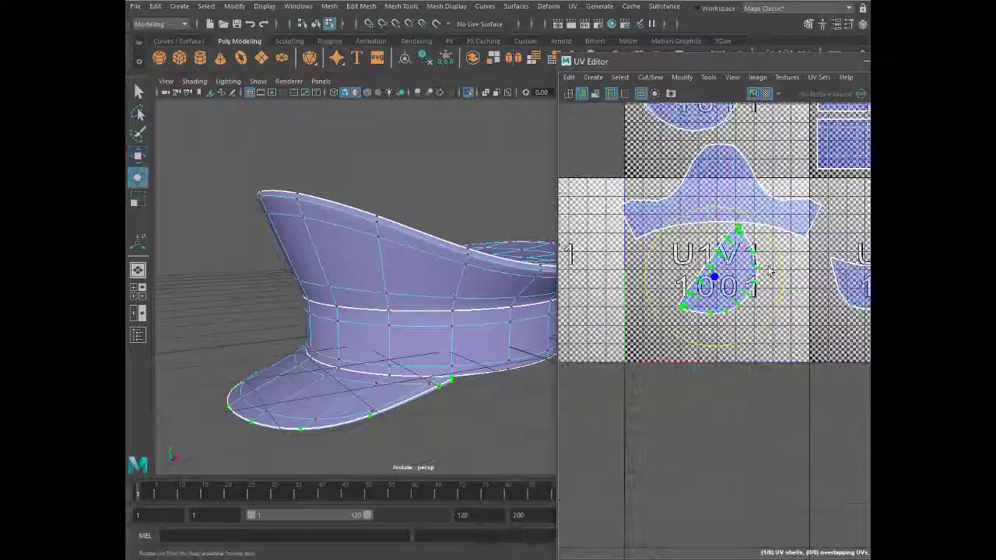
scroll(775, 336, "down", 2)
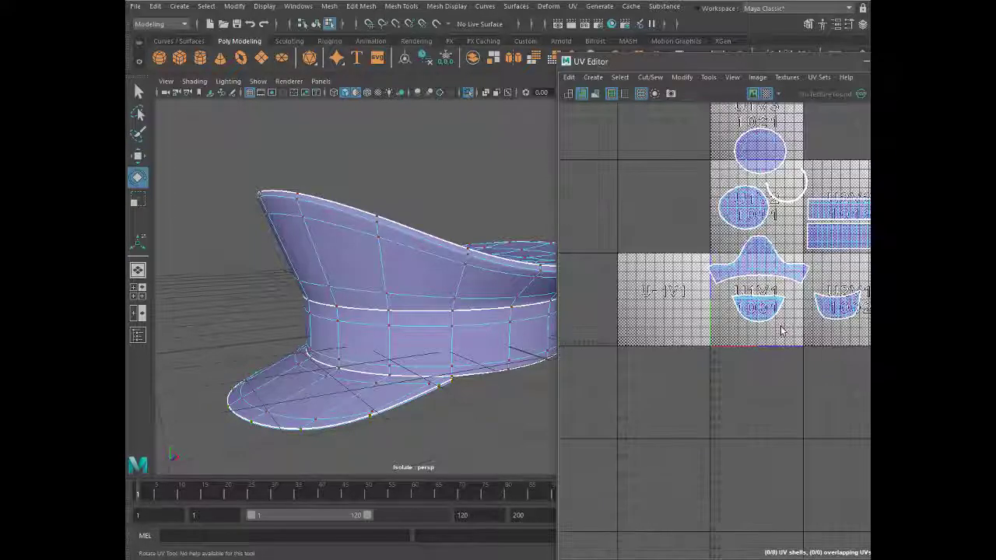
scroll(774, 327, "down", 1)
scroll(774, 319, "up", 1)
scroll(774, 307, "down", 1)
scroll(773, 308, "up", 4)
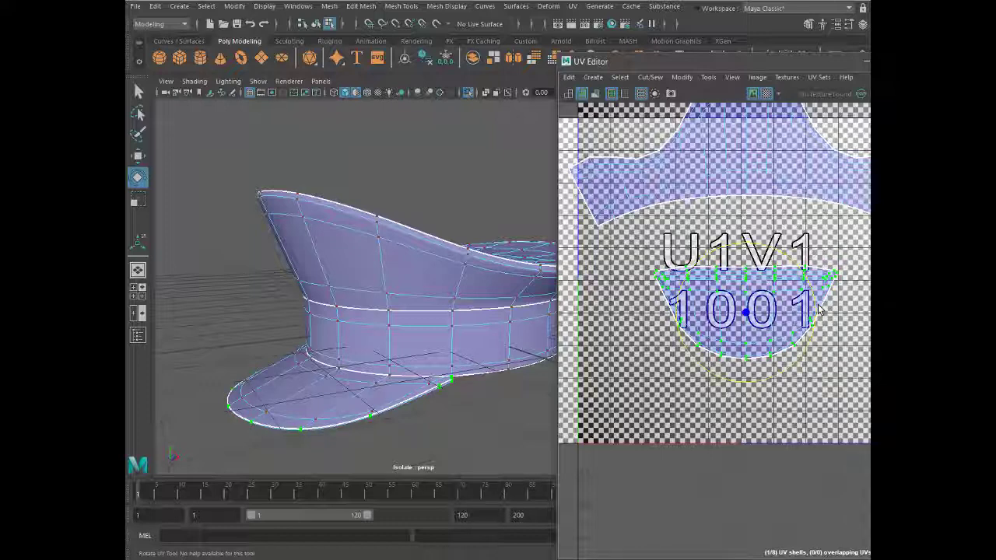
scroll(830, 332, "down", 3)
scroll(767, 278, "up", 3)
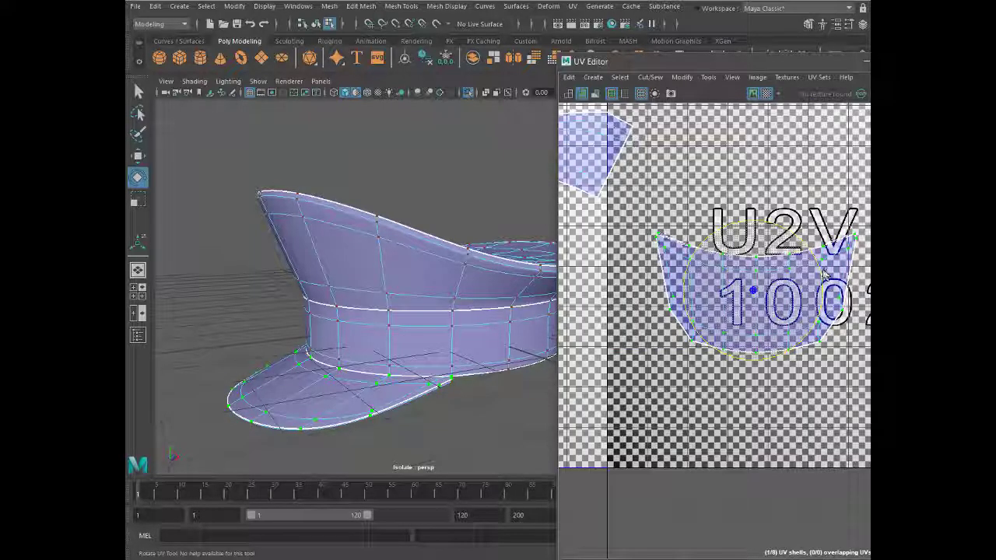
scroll(686, 376, "down", 3)
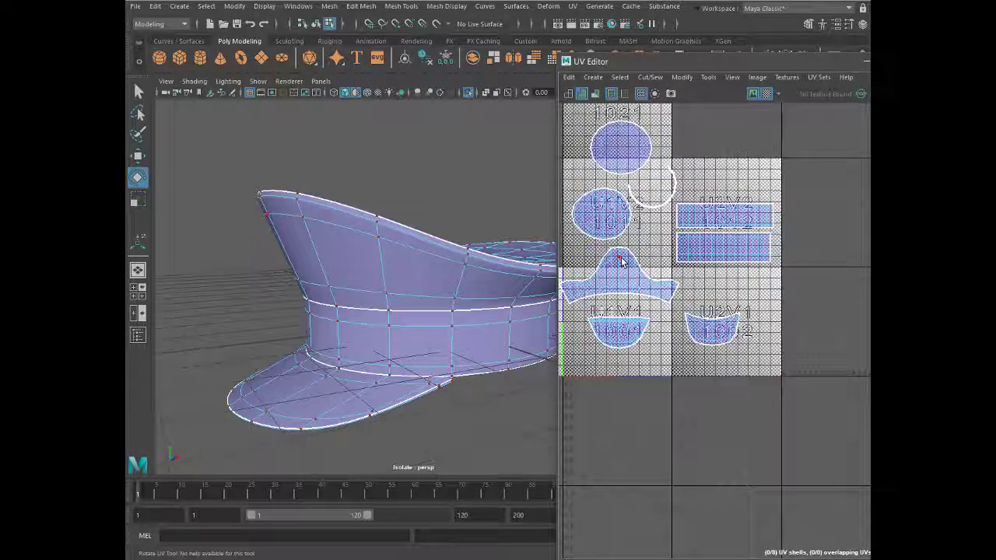
scroll(747, 265, "up", 3)
scroll(761, 243, "up", 1)
scroll(759, 243, "down", 3)
Straighten the hat band's UVs from the marking menu
key("w")
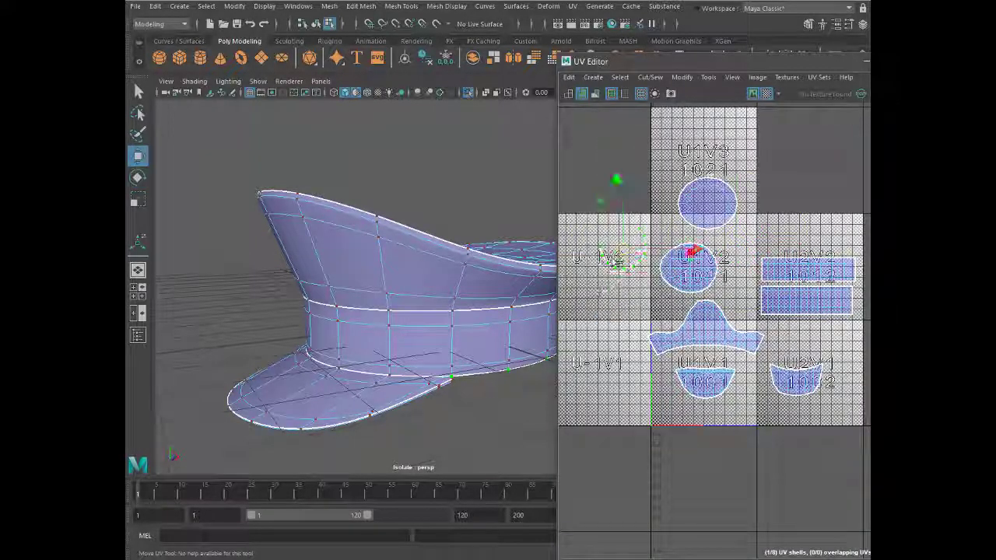
scroll(594, 290, "up", 5)
scroll(778, 257, "down", 1)
scroll(786, 249, "down", 1)
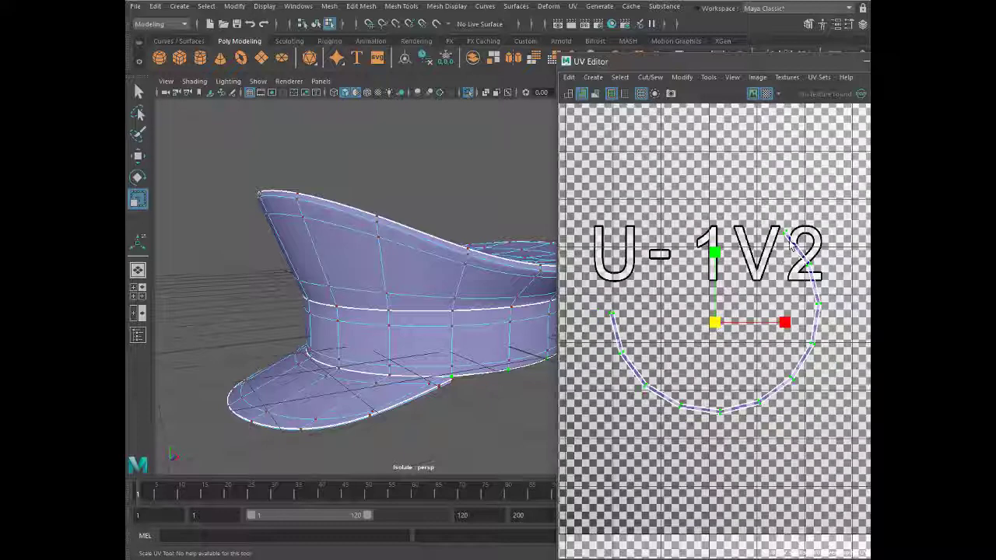
right_click(793, 245)
right_click_drag(788, 243, 741, 191, "shift")
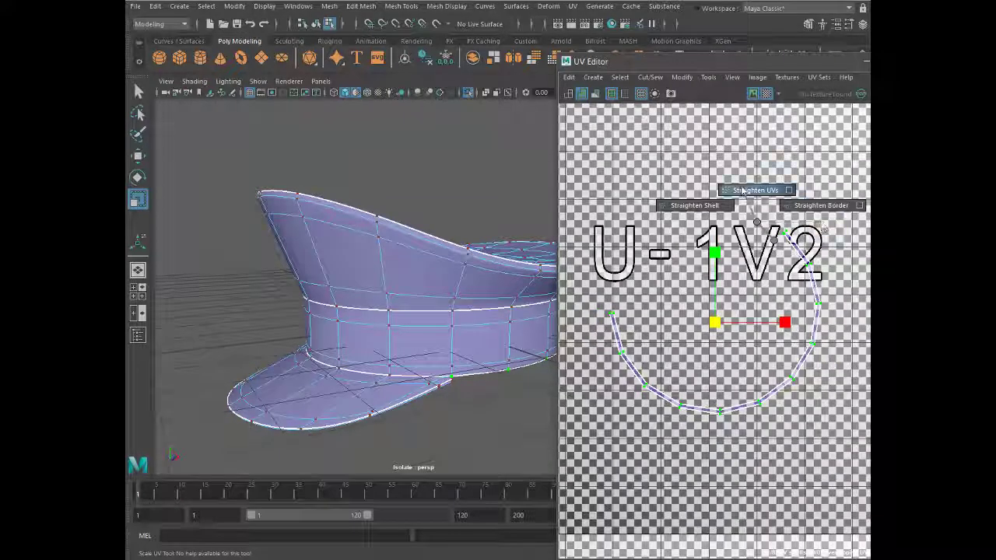
Pick UVs at the band's left end and pull its corner UV up toward the top edge
scroll(669, 265, "down", 1)
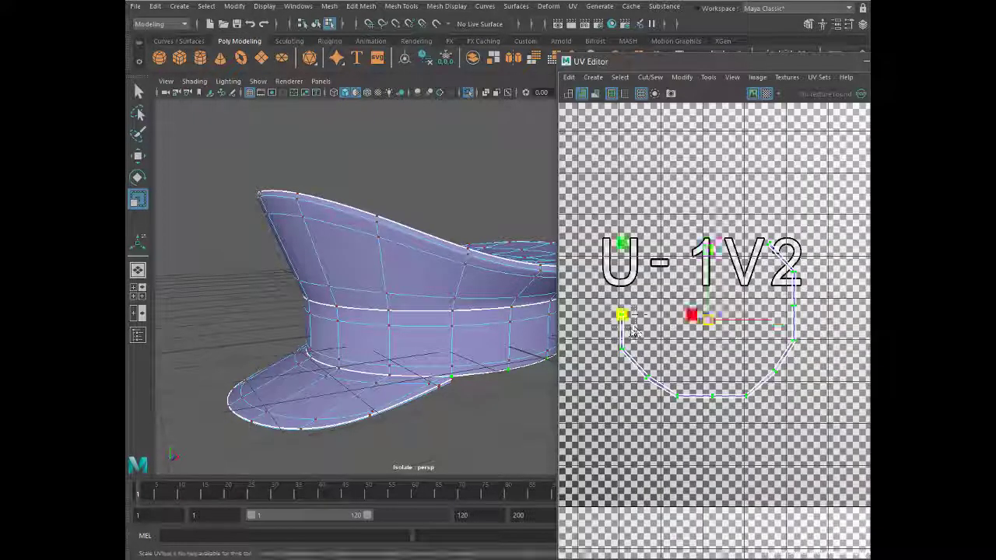
left_click(624, 348)
key("w")
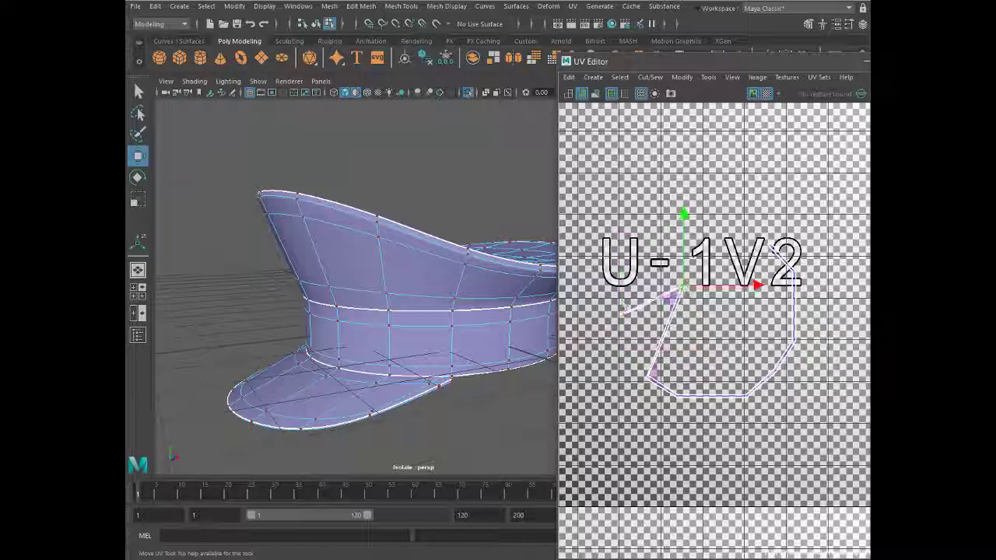
scroll(629, 316, "up", 2)
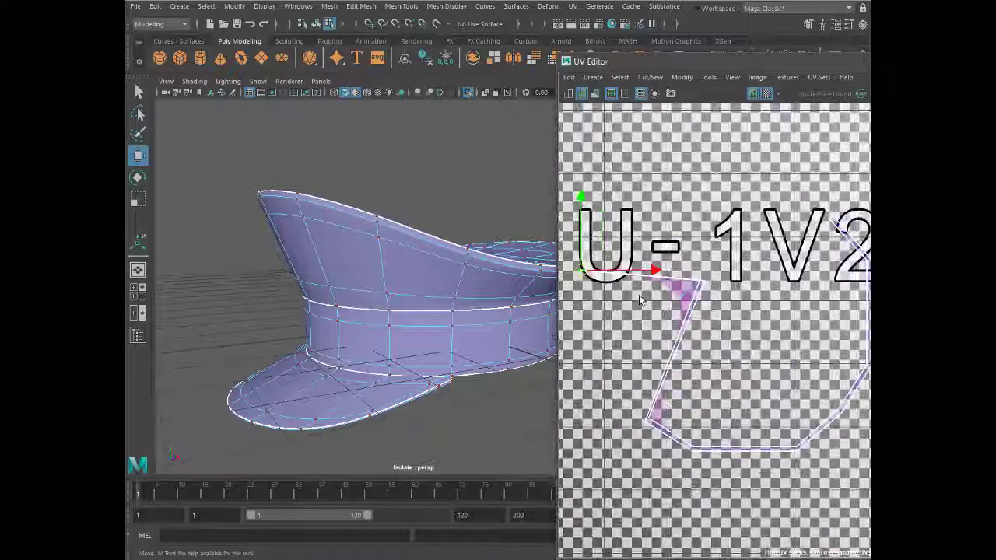
key("e")
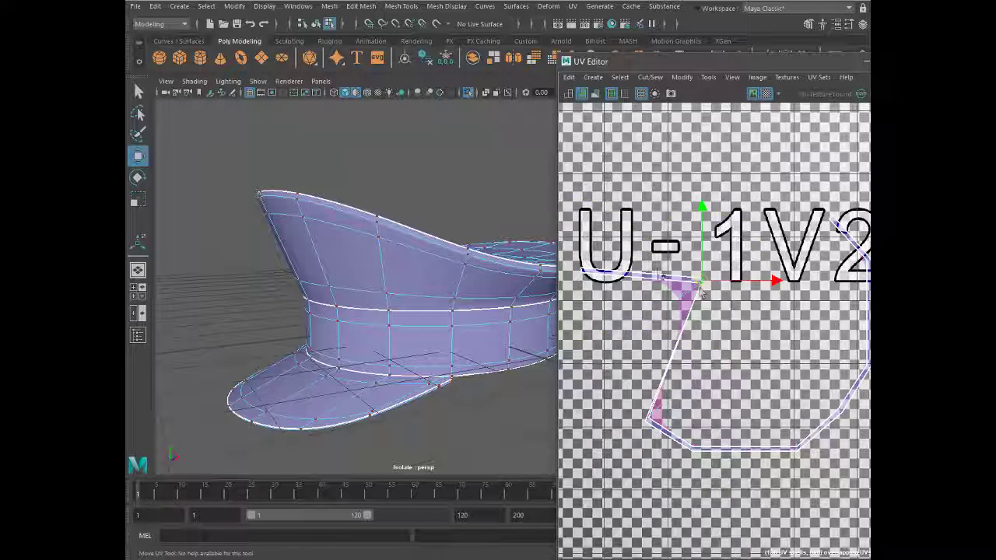
left_click(646, 422)
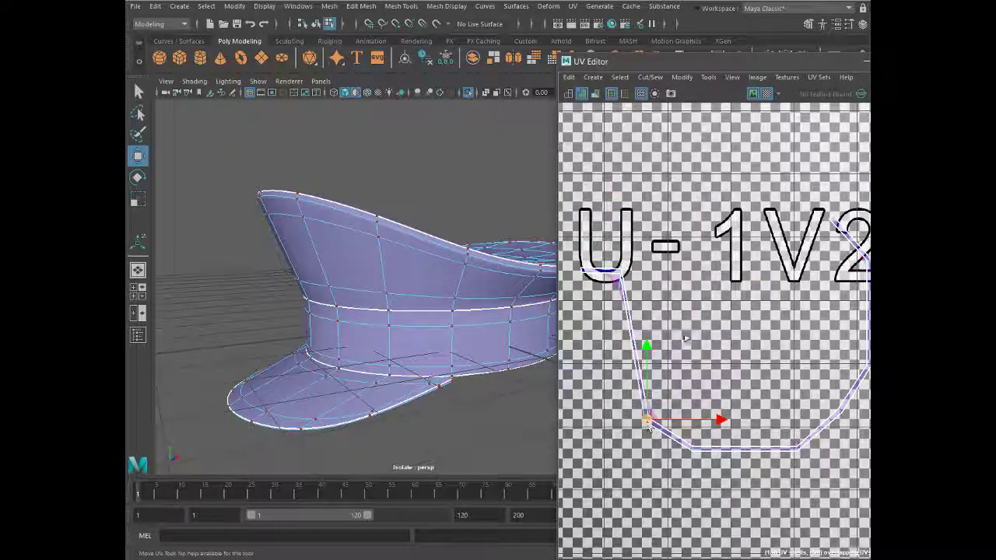
key("e")
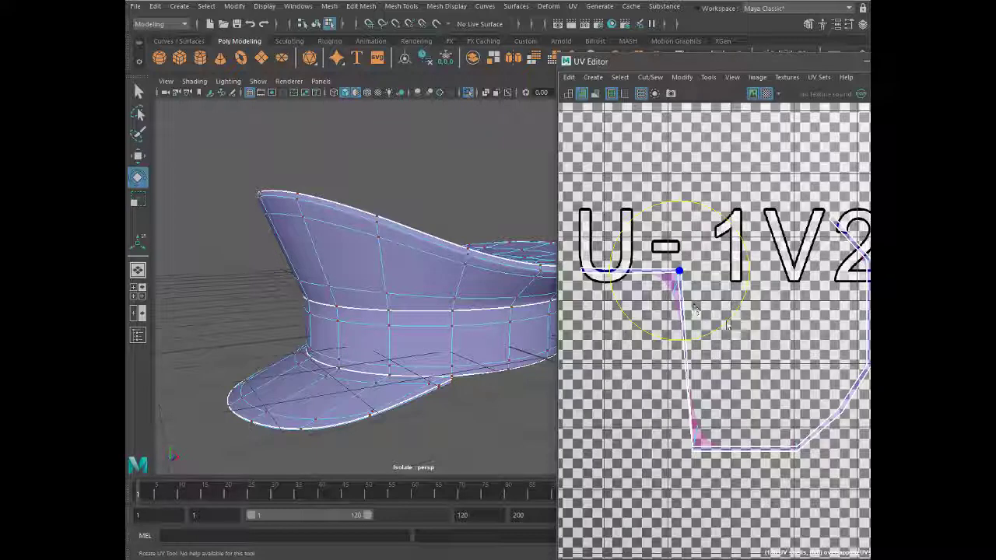
key("w")
left_click(724, 304)
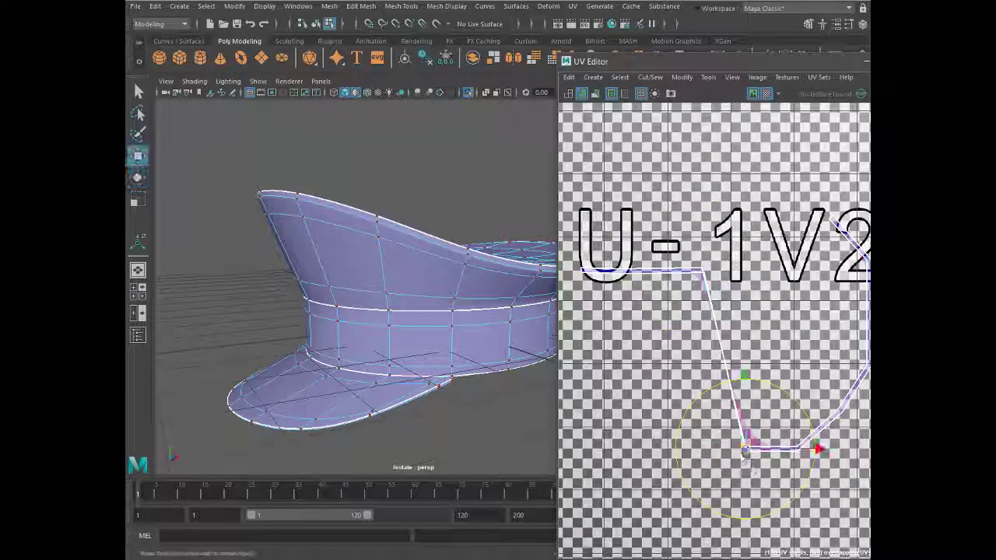
left_click_drag(750, 465, 746, 313)
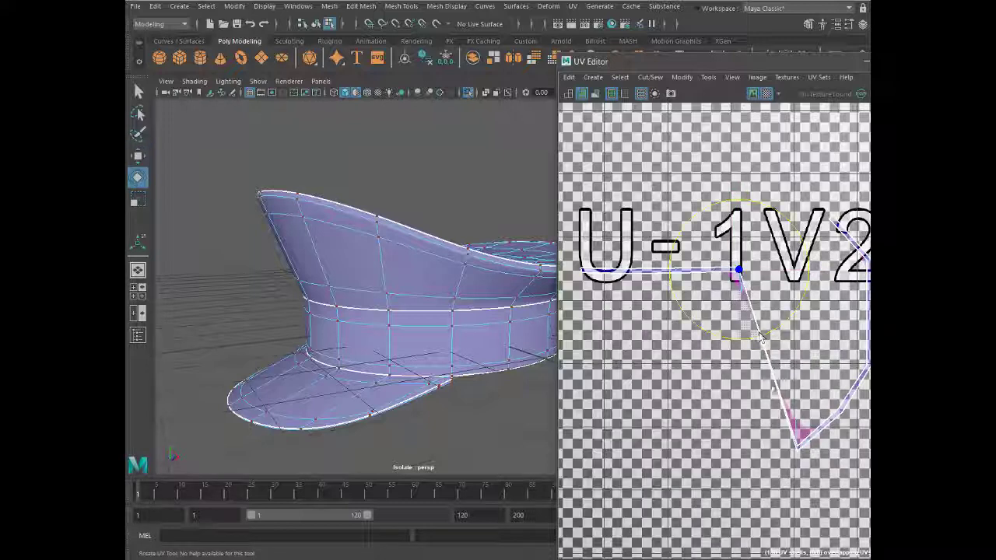
Move the band's lower UV into line with the strip and shift it left
scroll(806, 456, "down", 2)
left_click(801, 450)
key("w")
left_click_drag(790, 345, 790, 374)
scroll(778, 358, "up", 3)
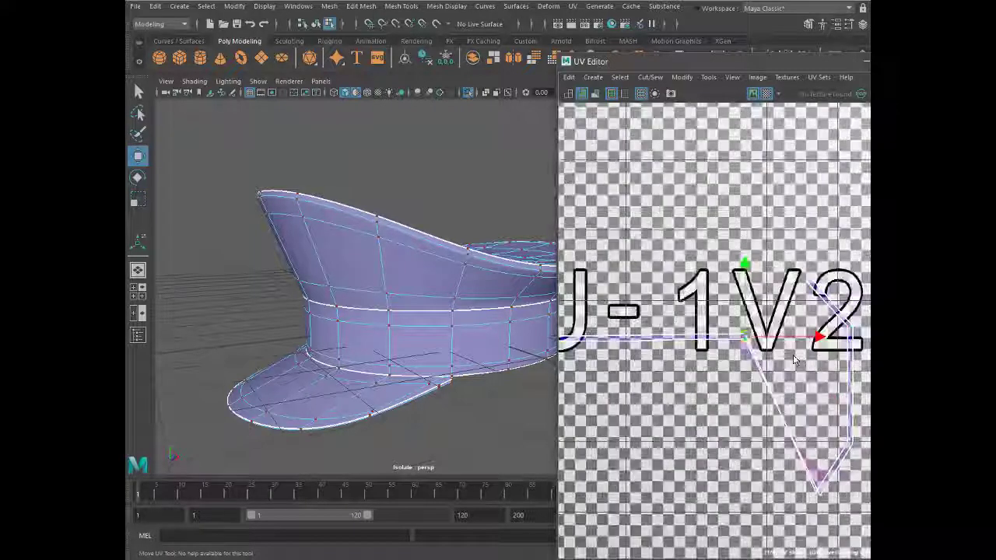
scroll(778, 359, "down", 2)
scroll(771, 362, "up", 1)
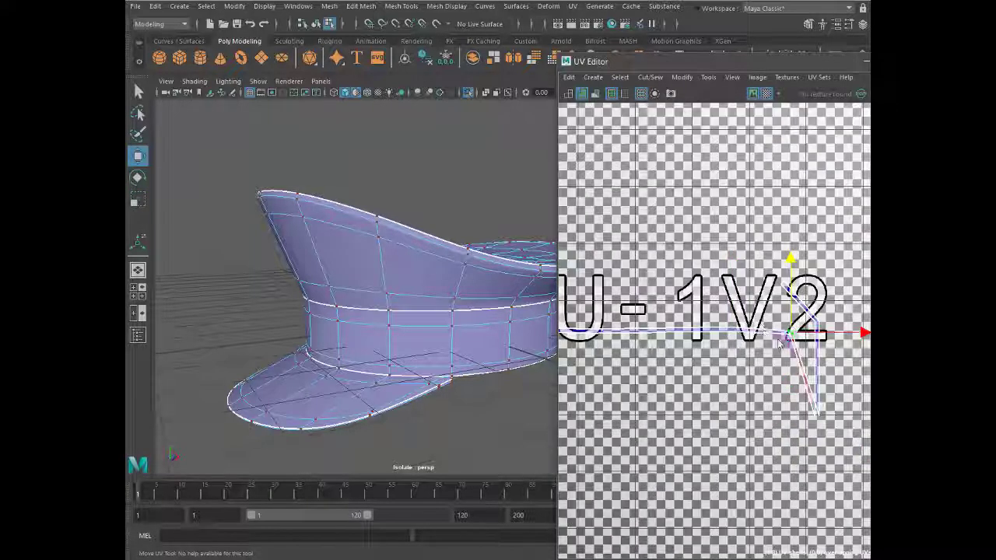
scroll(780, 344, "up", 2)
left_click_drag(787, 339, 753, 333)
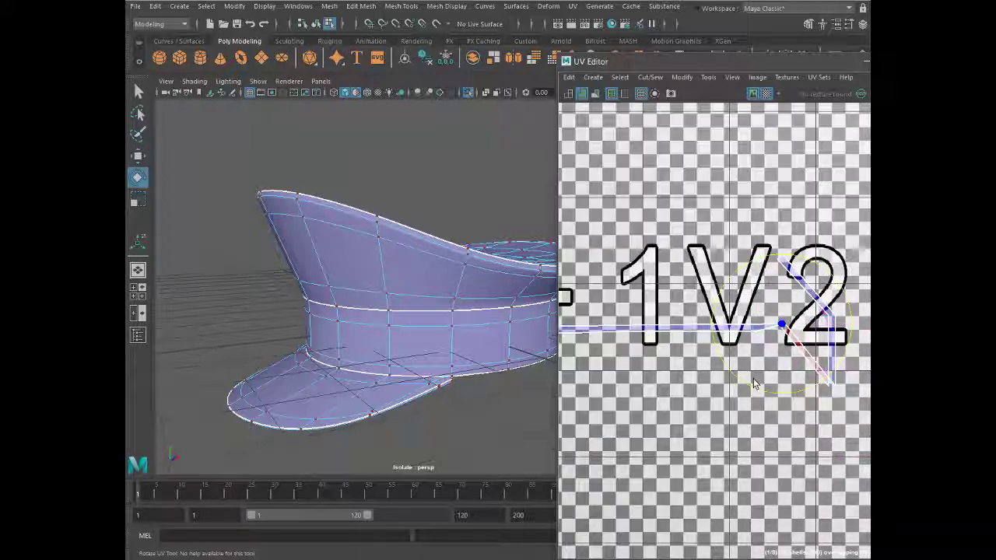
left_click(800, 416)
Shift the selected UV right to flatten the band strip
key("e")
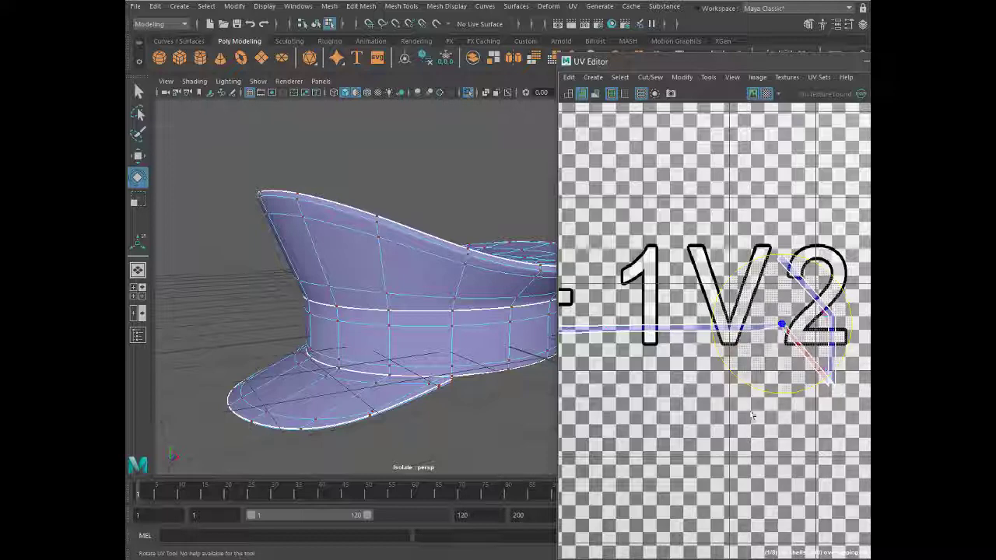
scroll(679, 366, "up", 2)
scroll(701, 358, "up", 1)
scroll(770, 348, "down", 2)
key("w")
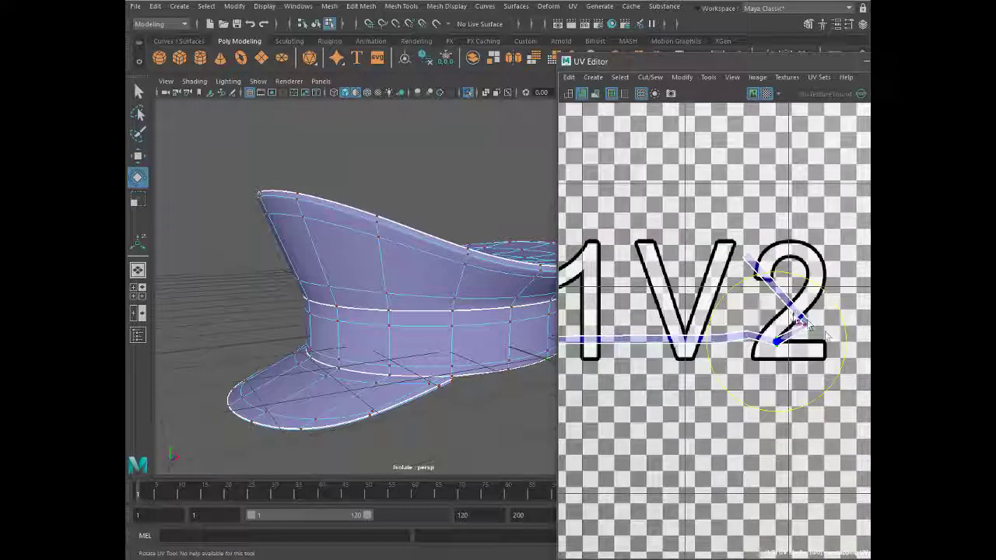
left_click_drag(778, 351, 817, 350)
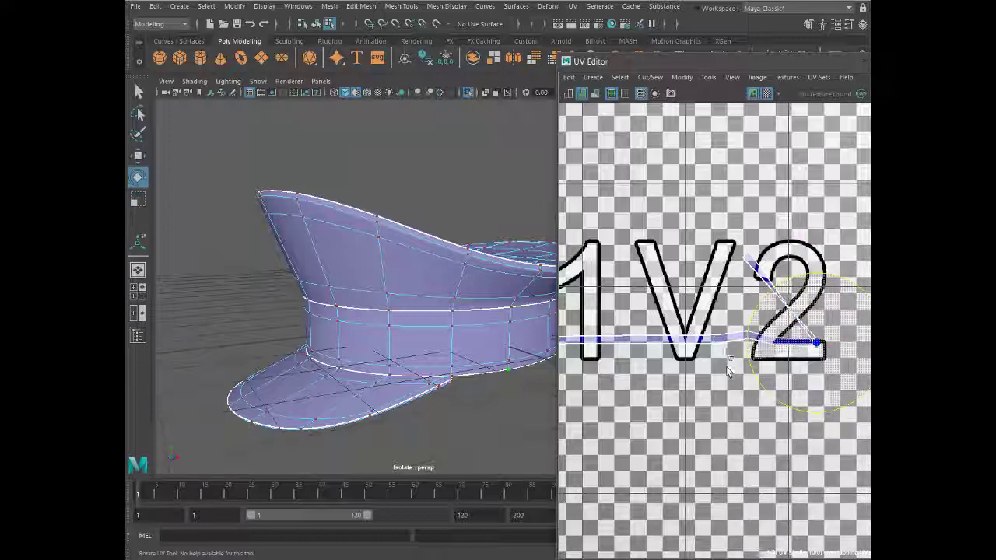
Move the flattened band as a whole UV shell
key("w")
scroll(859, 343, "down", 1)
scroll(859, 343, "up", 3)
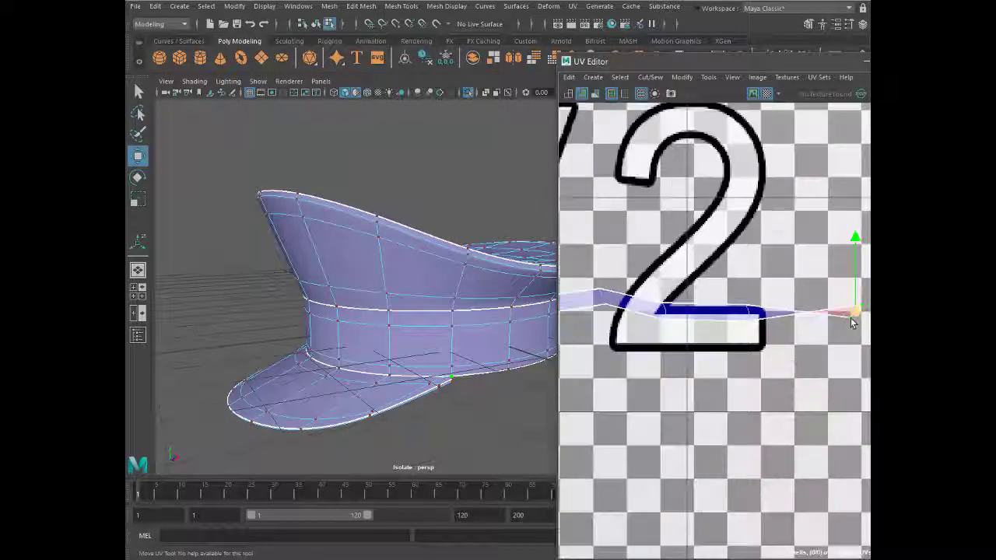
scroll(848, 345, "down", 1)
key("e")
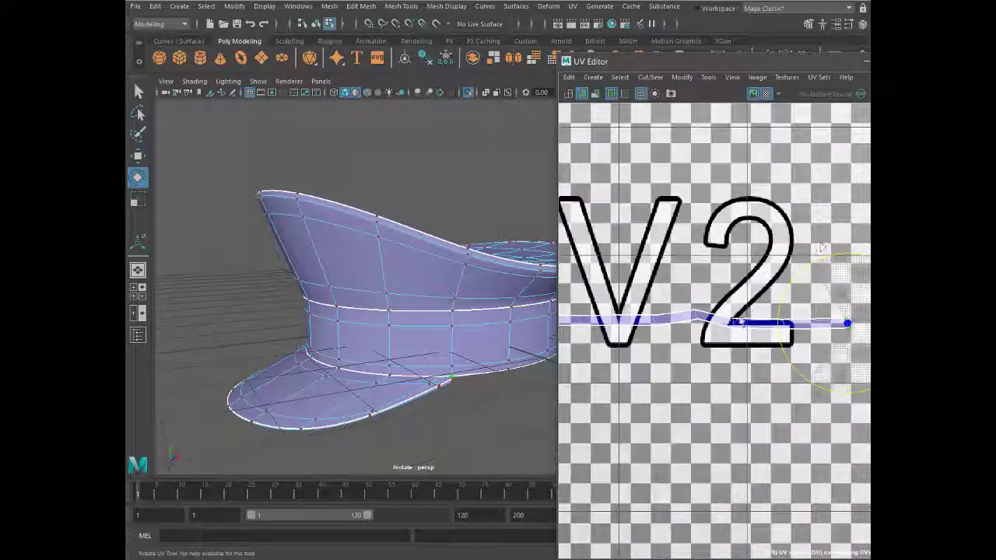
scroll(716, 319, "down", 3)
scroll(716, 319, "down", 2)
scroll(778, 343, "up", 2)
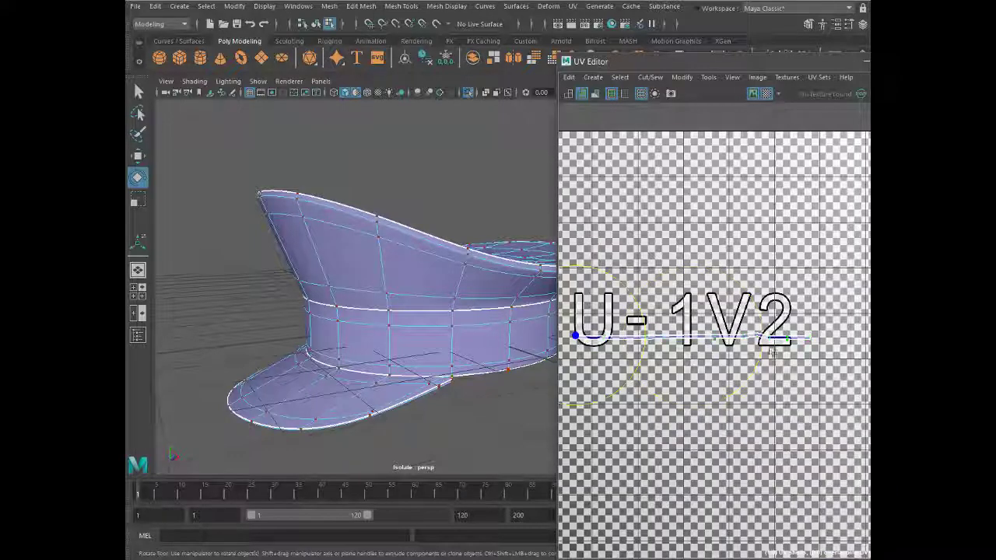
key("w")
right_click(654, 321, "shift")
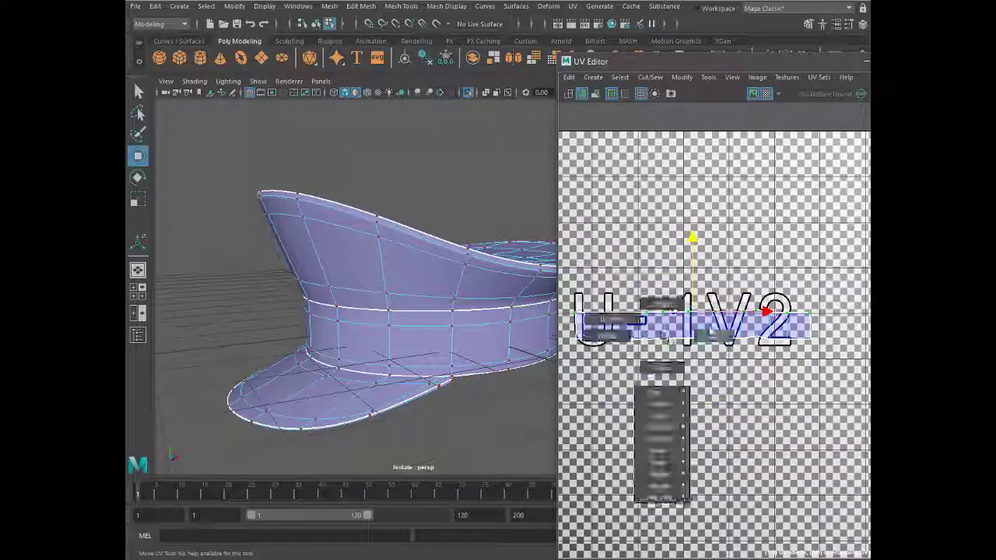
right_click_drag(654, 321, 700, 300, "shift")
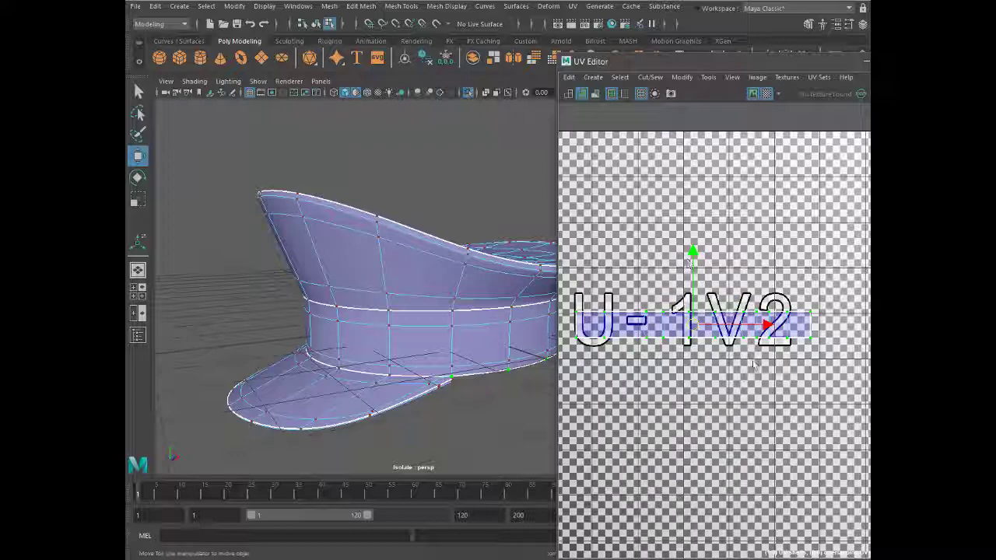
Show the cap unsmoothed, change the component selection type, and float the UV Editor as its own window
scroll(664, 330, "up", 3)
key("1")
scroll(664, 331, "down", 3)
scroll(663, 331, "down", 2)
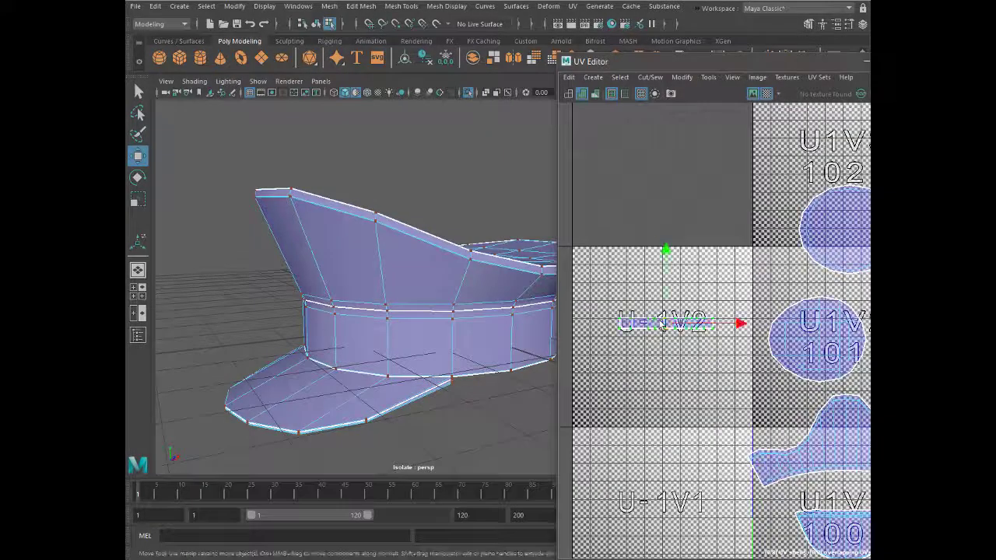
scroll(664, 331, "down", 2)
scroll(650, 327, "up", 5)
scroll(650, 328, "down", 2)
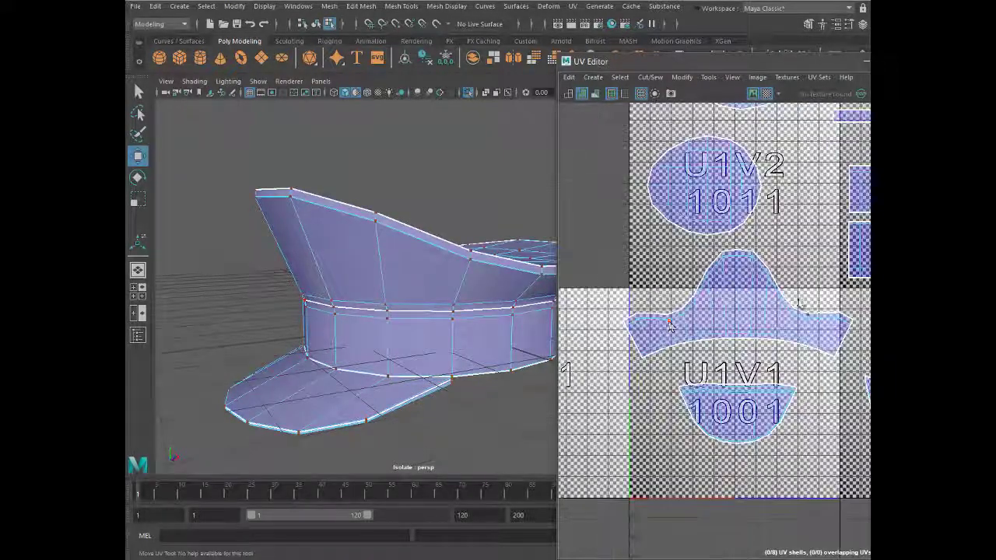
scroll(650, 328, "up", 1)
right_click(623, 330)
right_click_drag(623, 330, 609, 318)
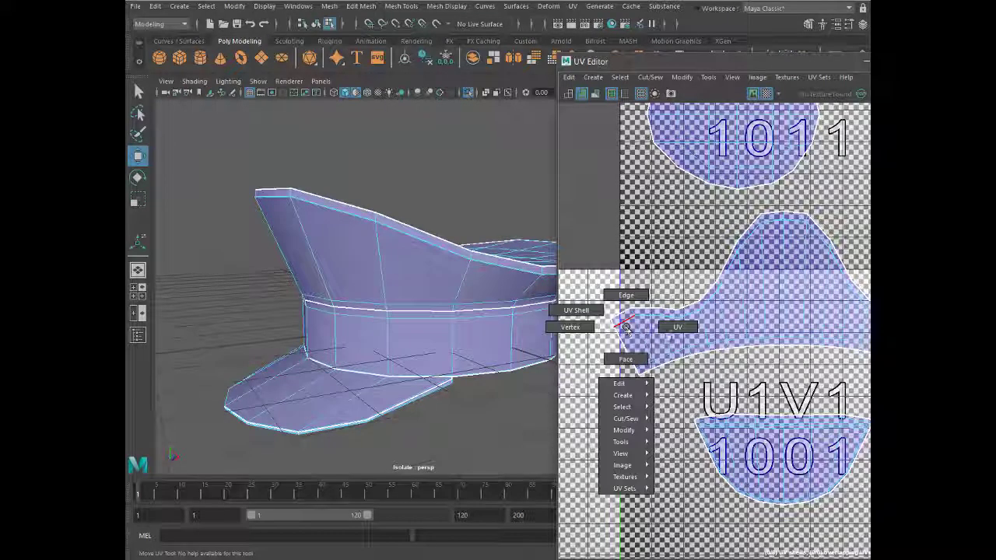
scroll(622, 327, "down", 4)
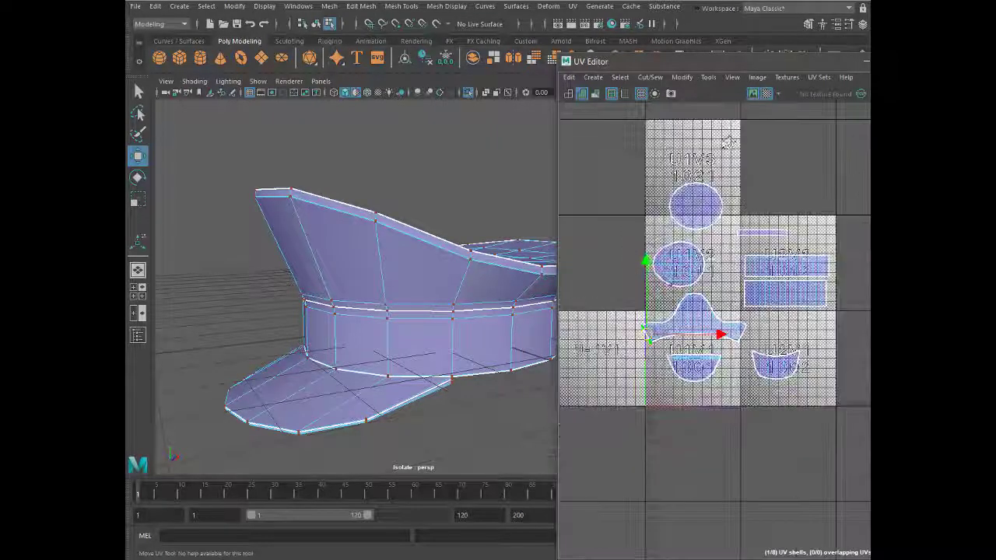
left_click_drag(727, 63, 517, 48)
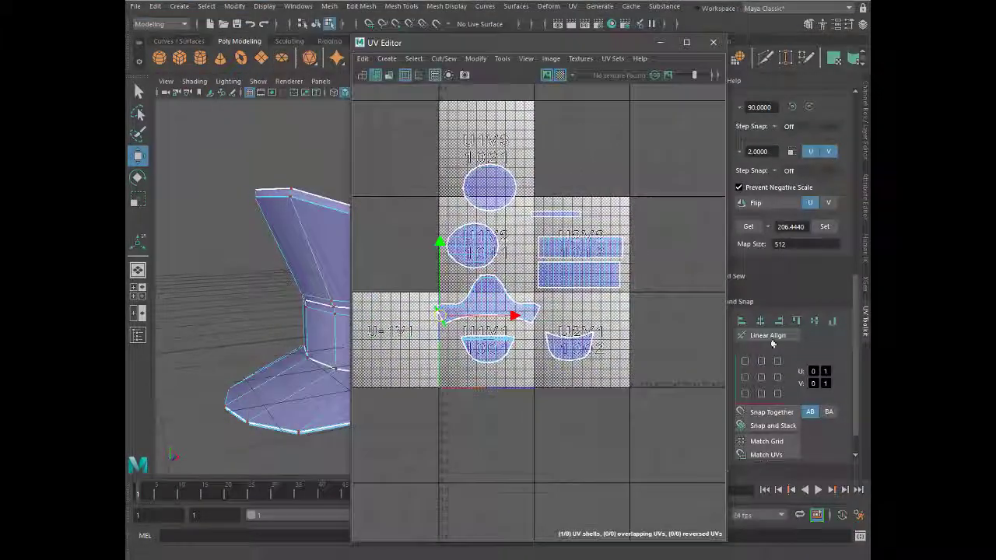
Line up a UV column with Align U and shift it right
scroll(583, 269, "up", 5)
scroll(582, 269, "down", 1)
scroll(582, 268, "up", 1)
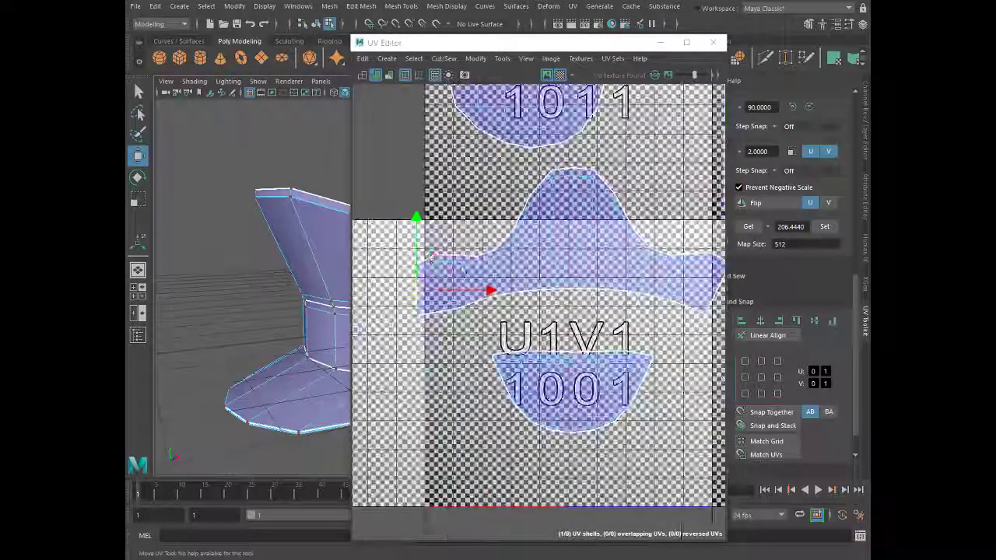
left_click(759, 322)
scroll(471, 280, "up", 3)
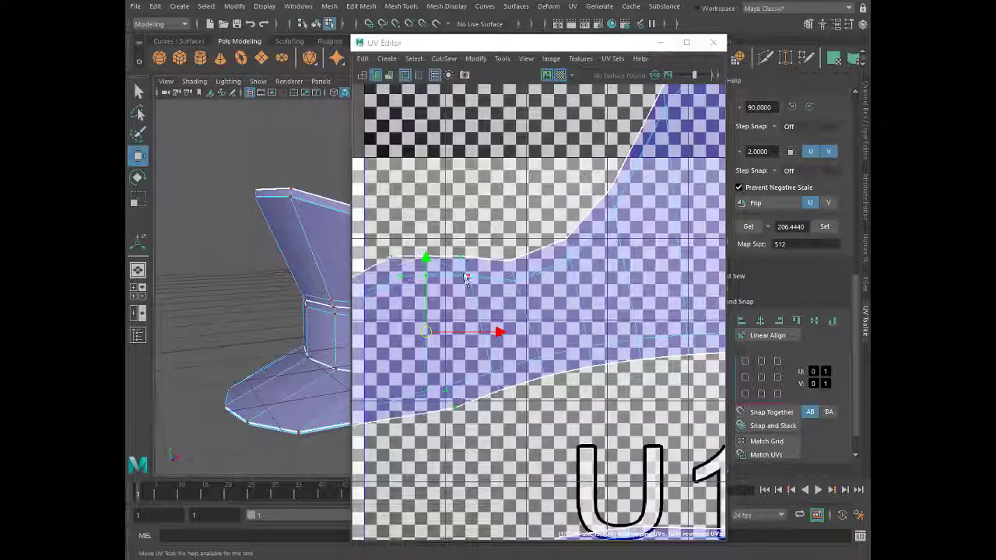
left_click(762, 322)
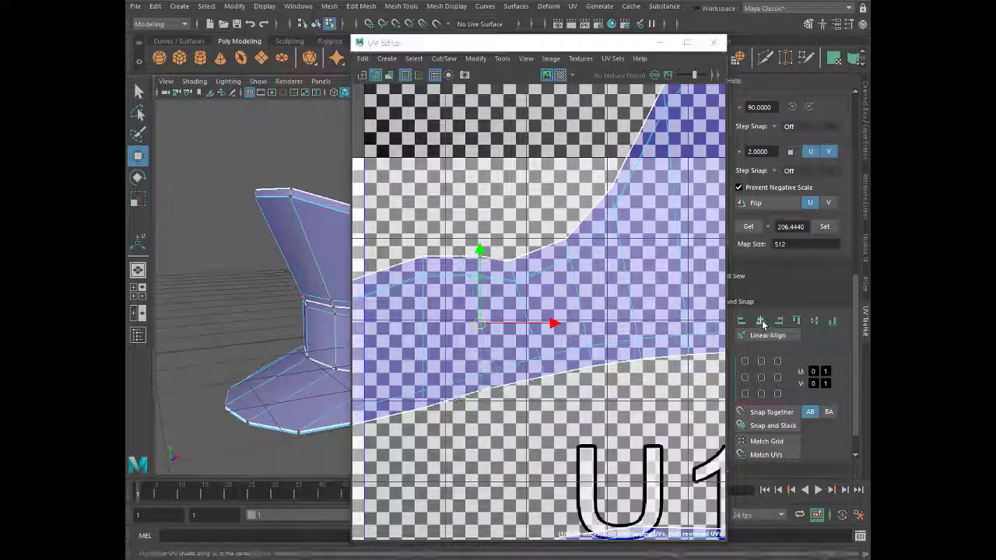
middle_click_drag(499, 249, 546, 244)
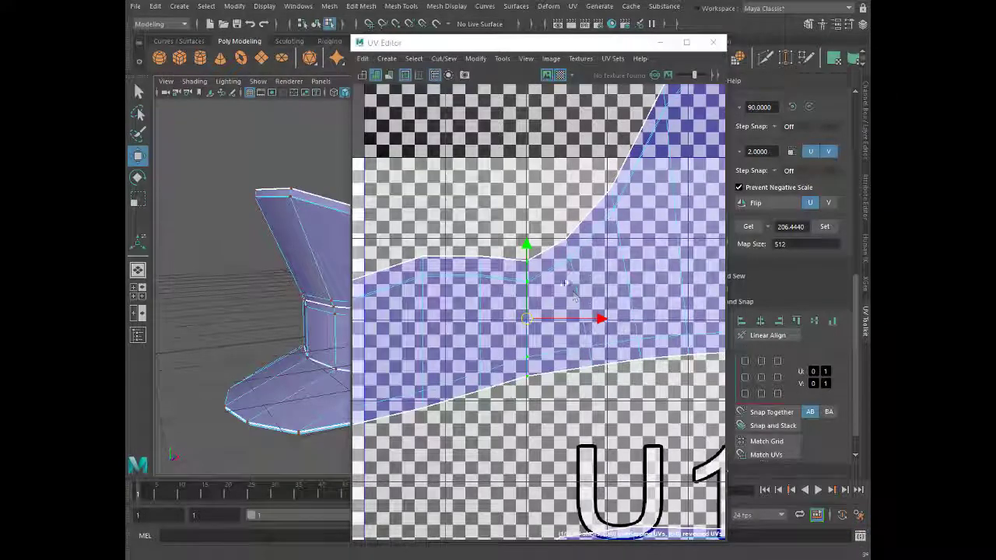
Straighten the side shell's right-edge UVs vertically with Align U
scroll(654, 234, "down", 3)
scroll(658, 230, "down", 3)
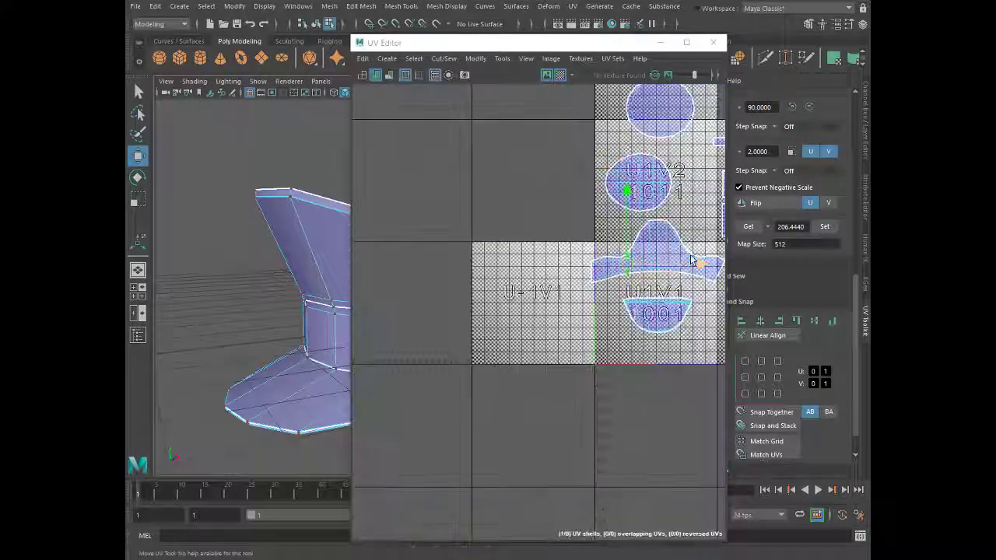
scroll(660, 225, "down", 2)
scroll(659, 227, "up", 3)
scroll(658, 228, "up", 2)
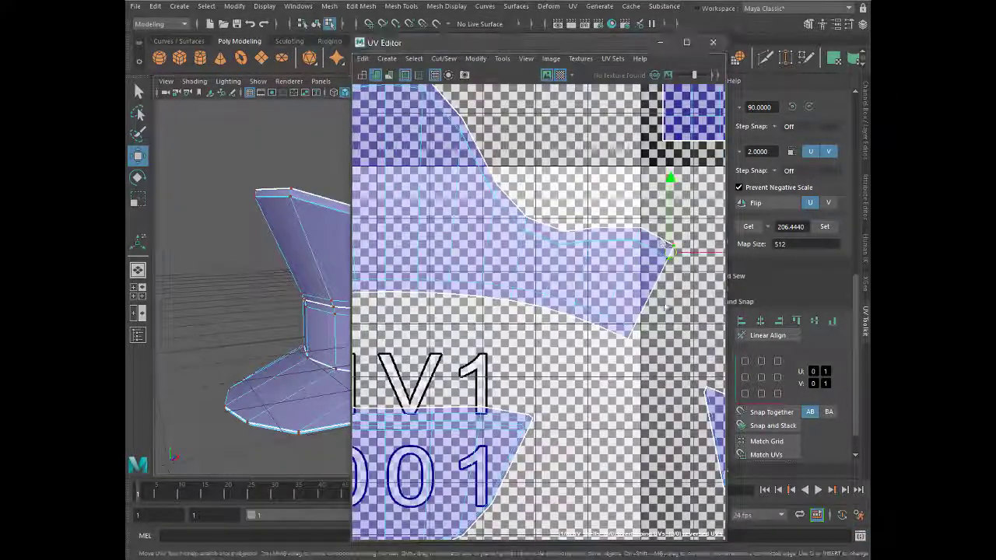
left_click(761, 321)
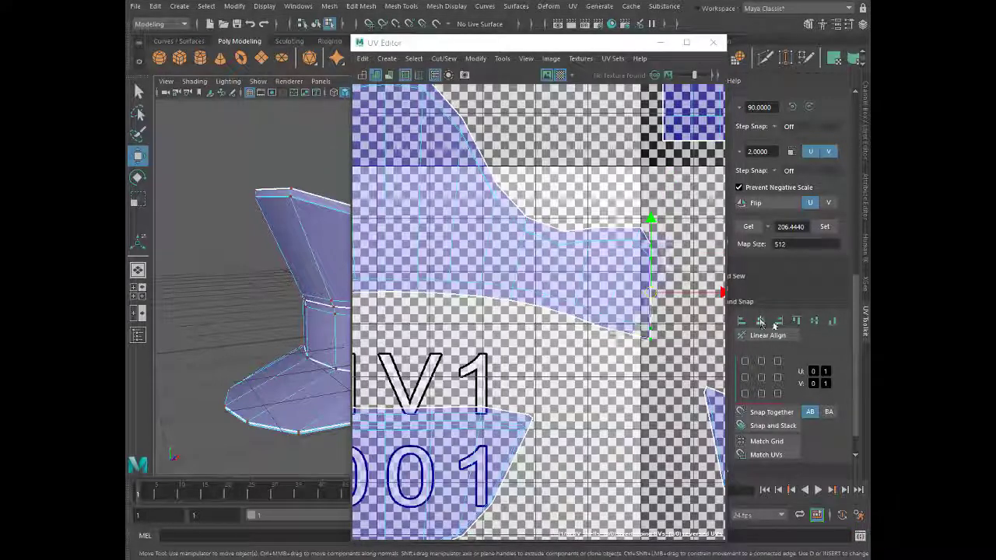
Move two edge UVs left and align them vertically
left_click(637, 240)
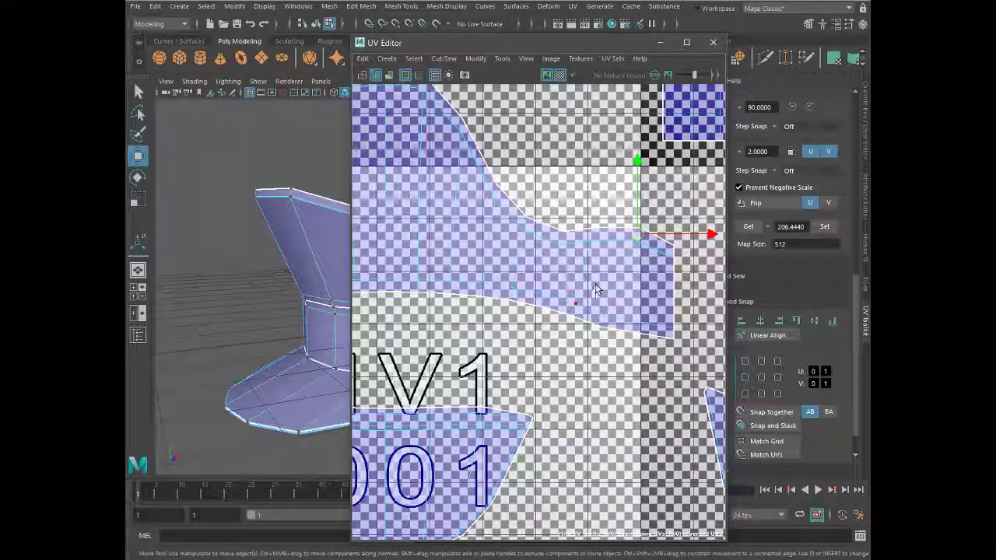
left_click(603, 315, "shift")
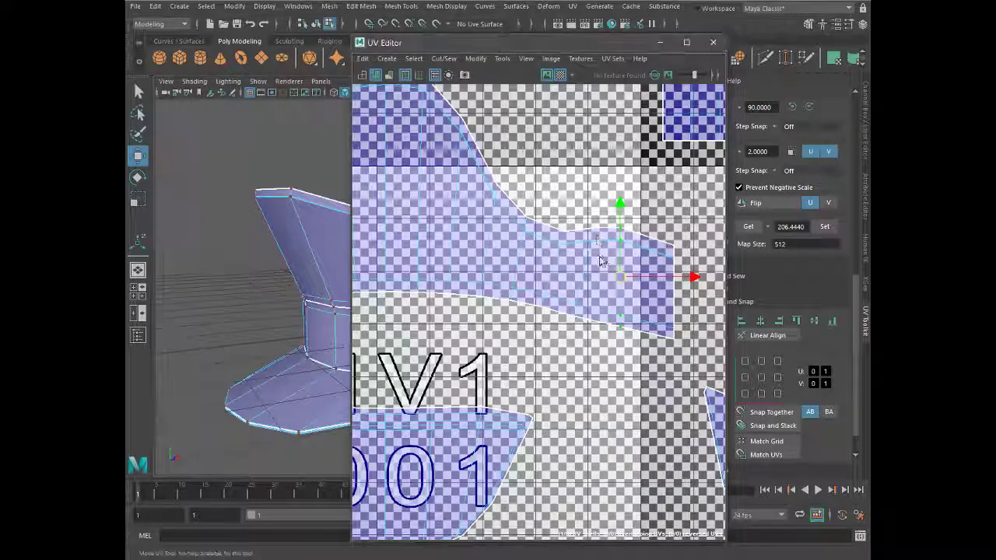
left_click_drag(637, 230, 594, 227)
left_click_drag(604, 315, 572, 315)
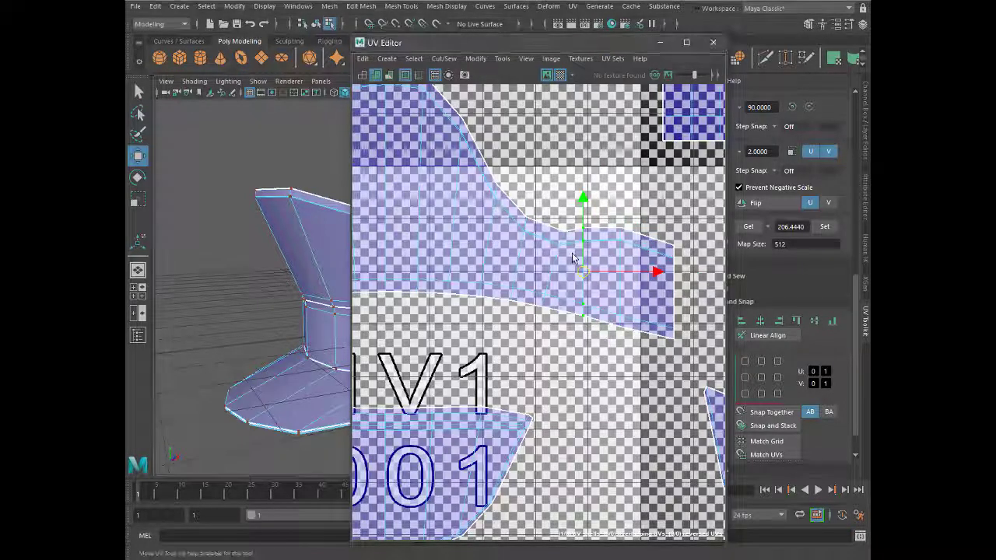
mouse_move(572, 253)
left_mouse_down()
mouse_move(543, 250)
mouse_move(520, 270)
left_mouse_up()
left_click(749, 333)
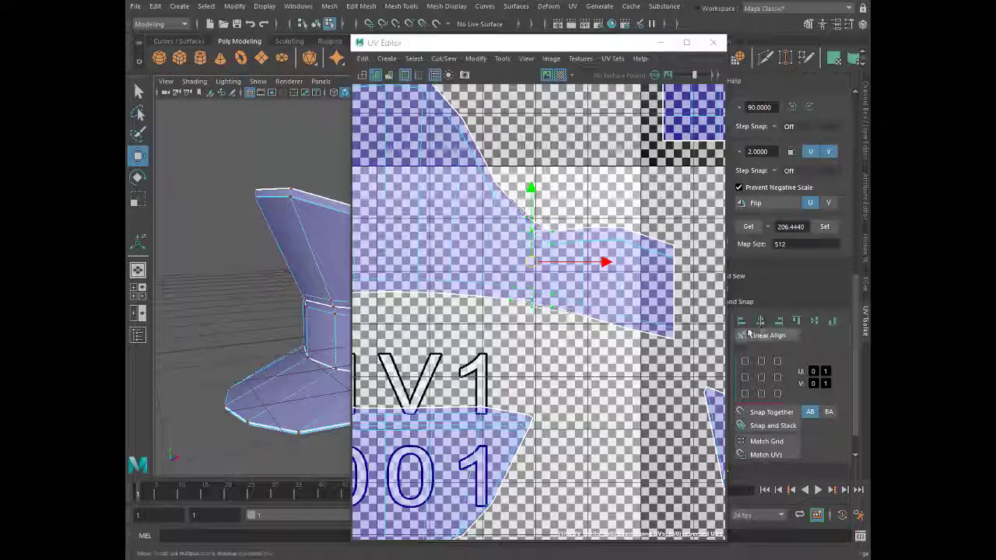
Add more column UVs, slide them left along U, then undo back to an earlier edge state
left_click_drag(488, 179, 484, 287, "shift")
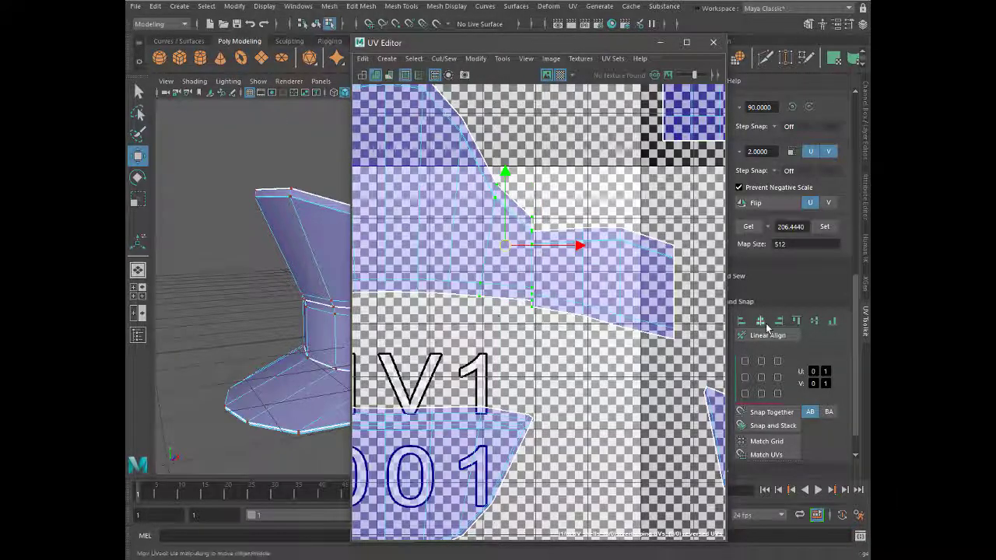
scroll(514, 257, "up", 2)
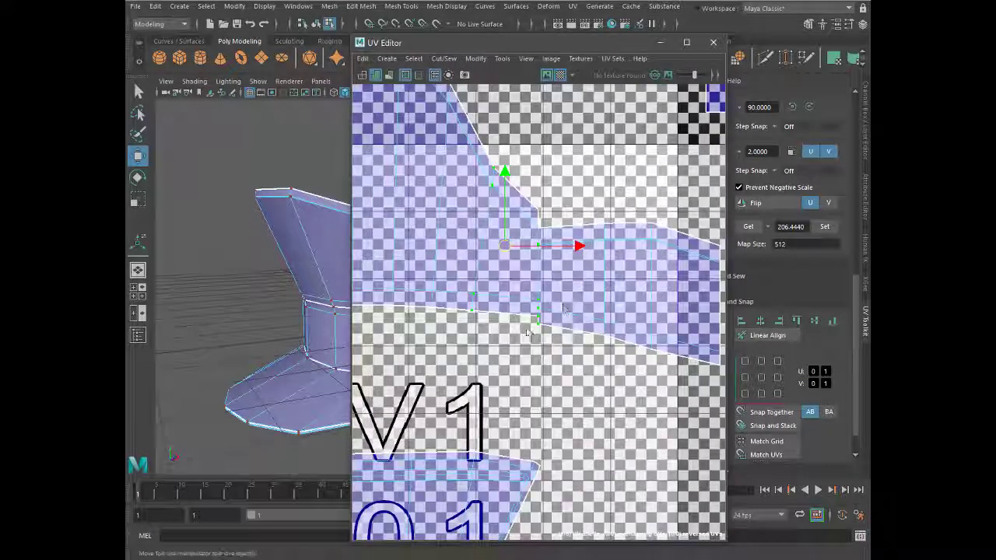
left_click(589, 326)
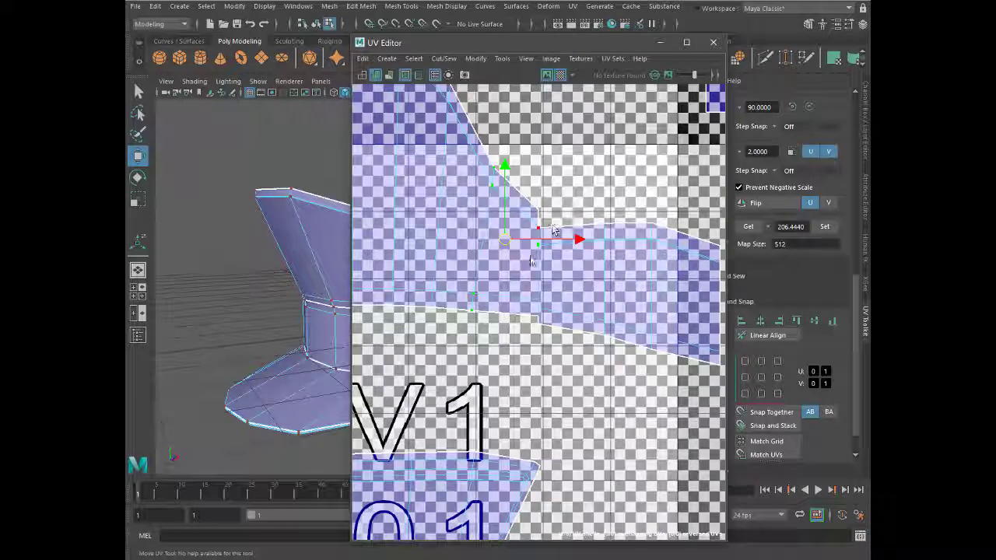
left_click_drag(553, 230, 531, 230)
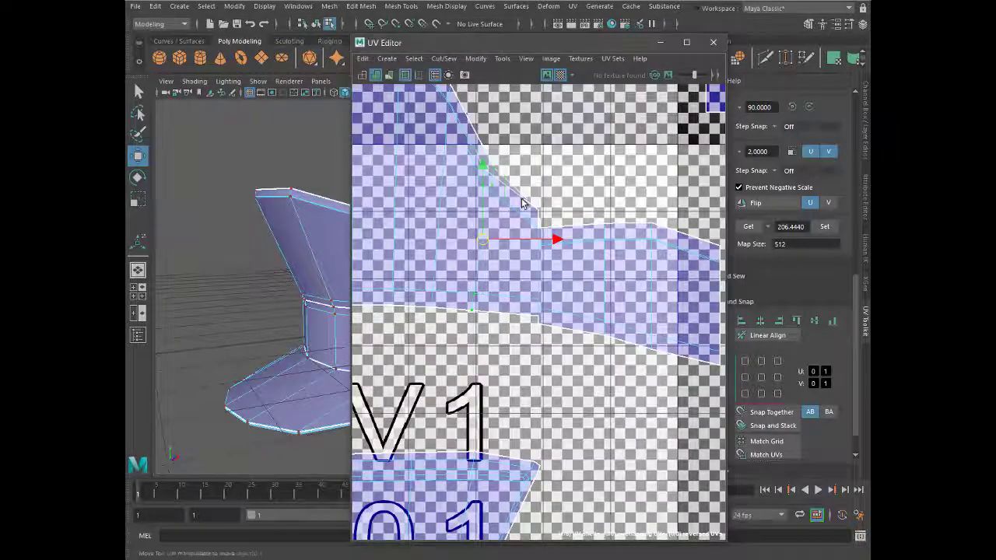
key("ctrl+z")
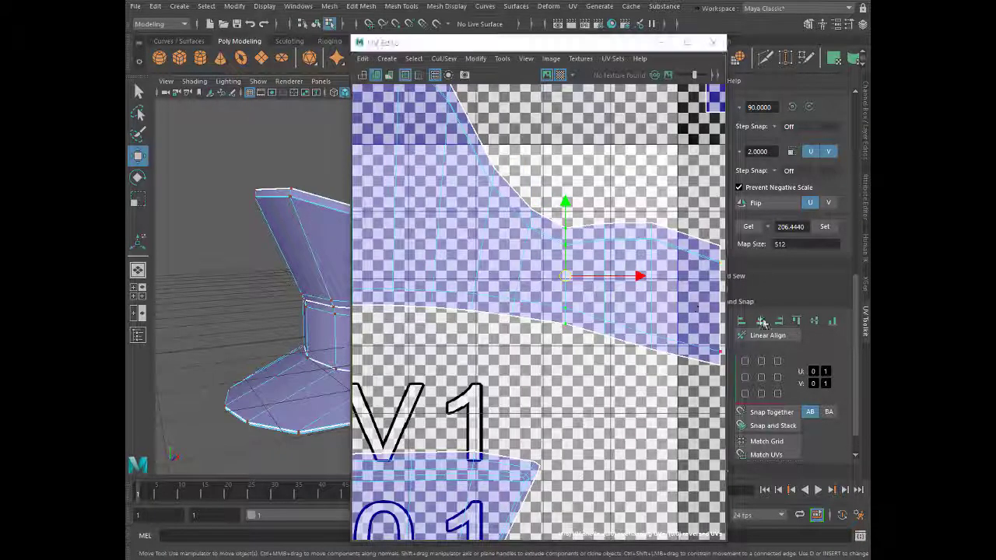
key("ctrl+z")
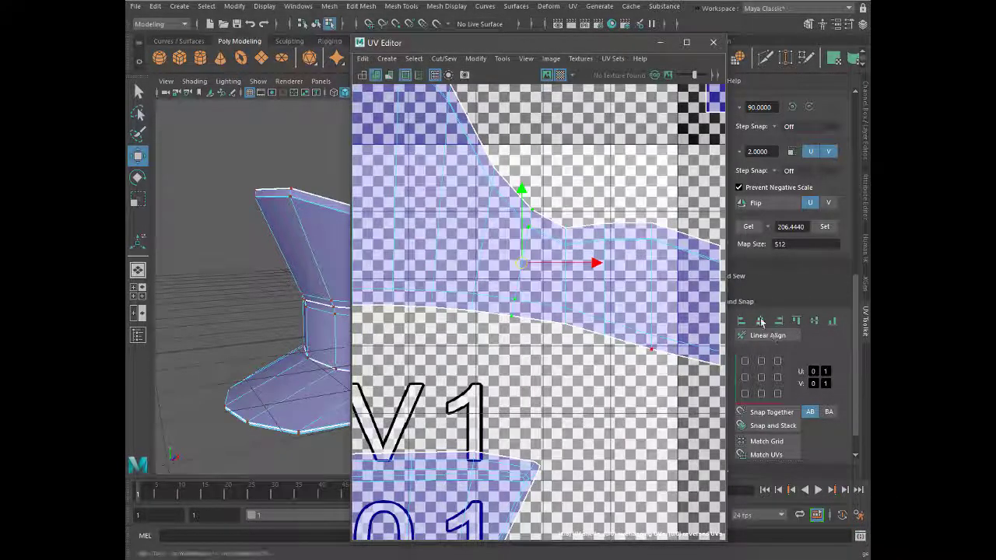
key("ctrl+z")
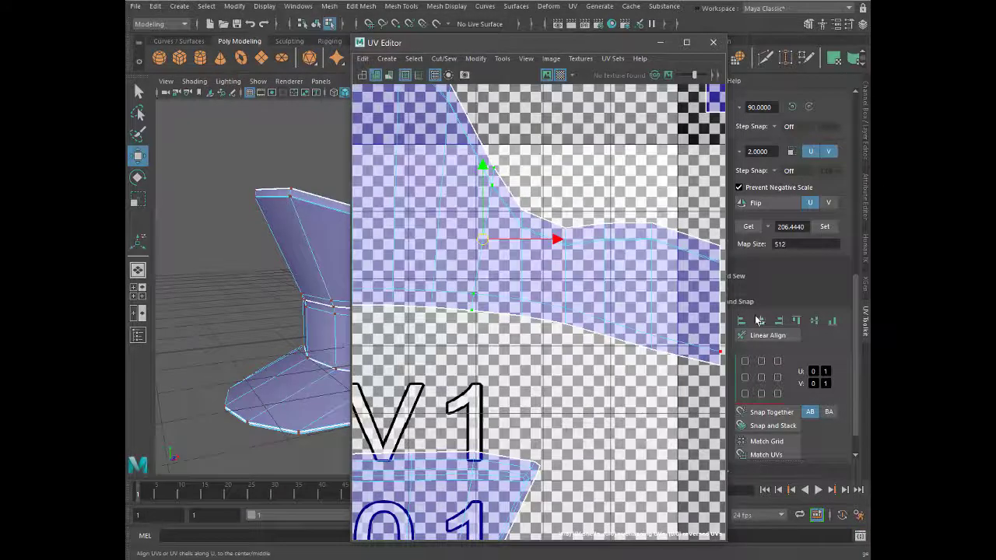
scroll(479, 248, "down", 2)
Undo earlier adjustments to the shell's top edge, framing the shell in tile 1001
middle_click_drag(479, 248, 479, 248, "alt")
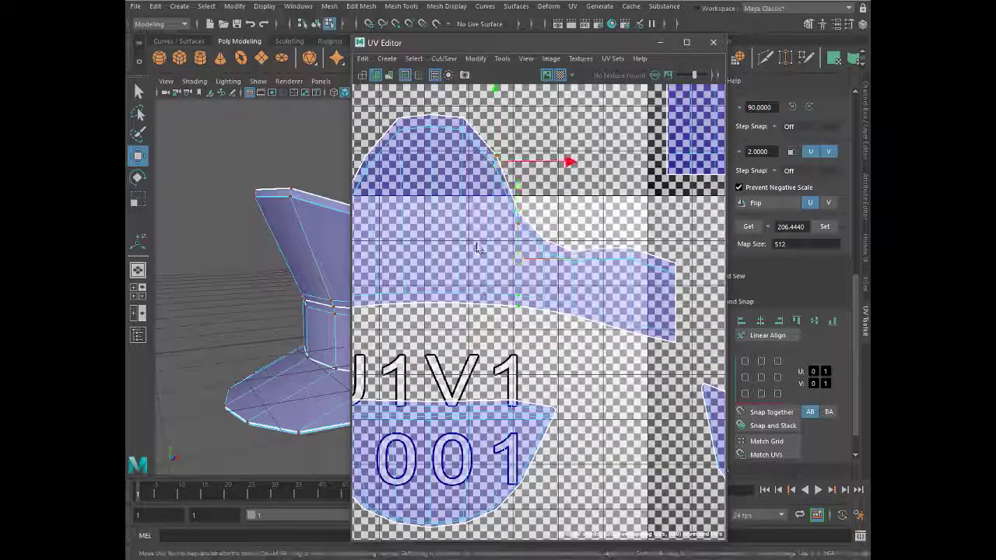
key("ctrl+z")
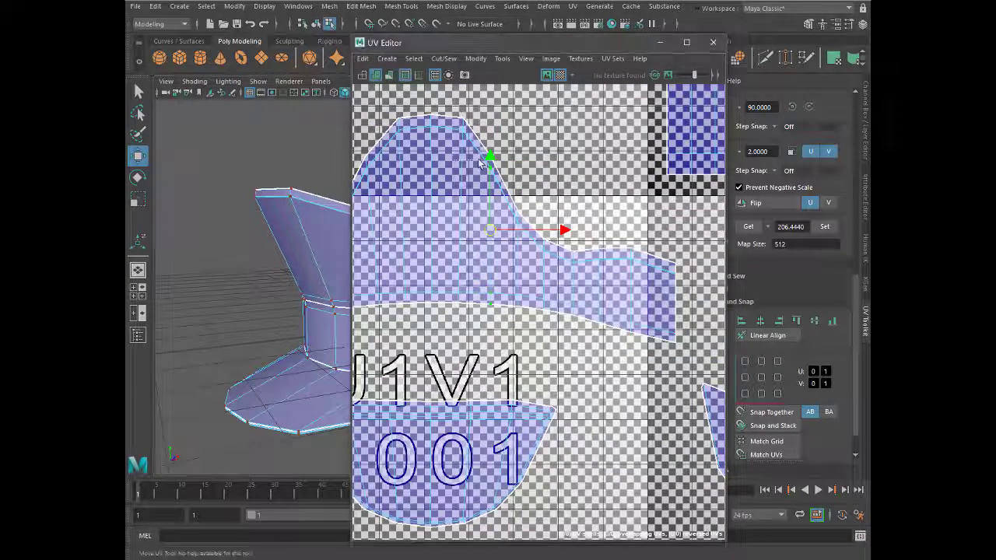
middle_click_drag(480, 162, 461, 183, "alt")
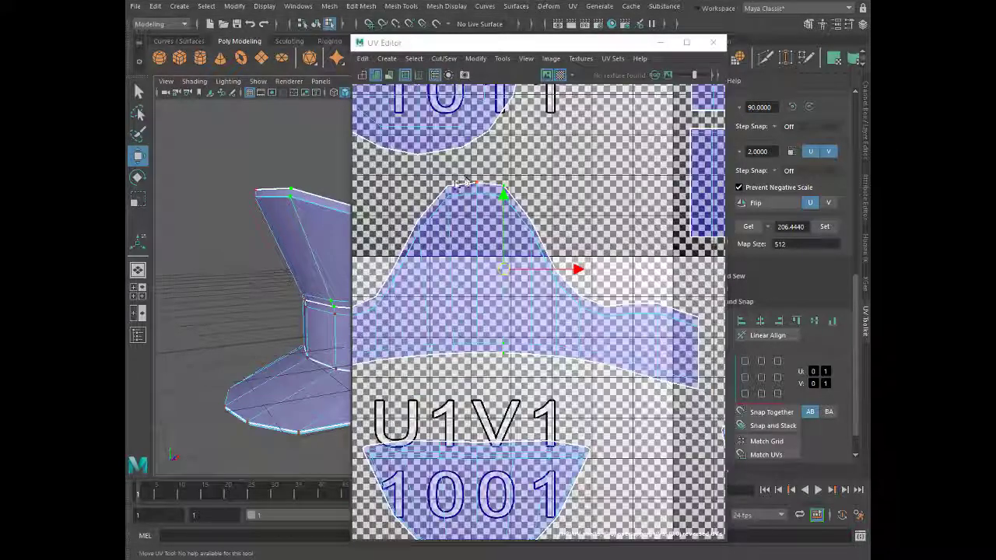
key("ctrl+z")
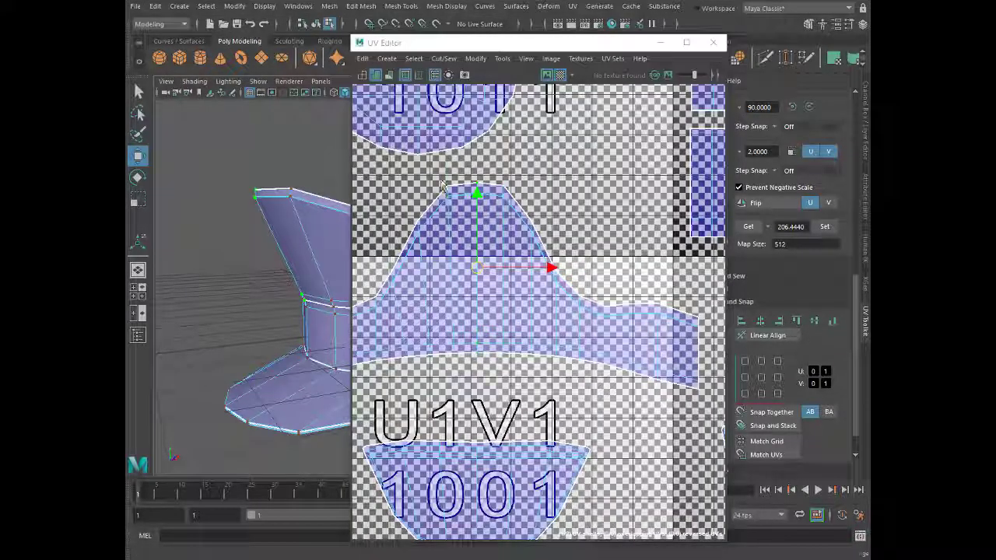
key("ctrl+z")
key("ctrl+z")
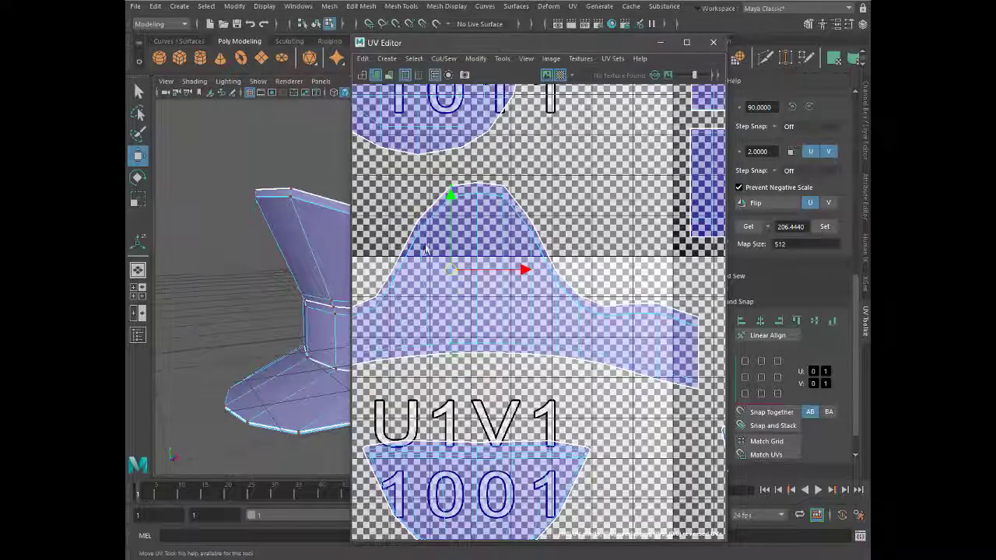
key("ctrl+z")
key("ctrl+z")
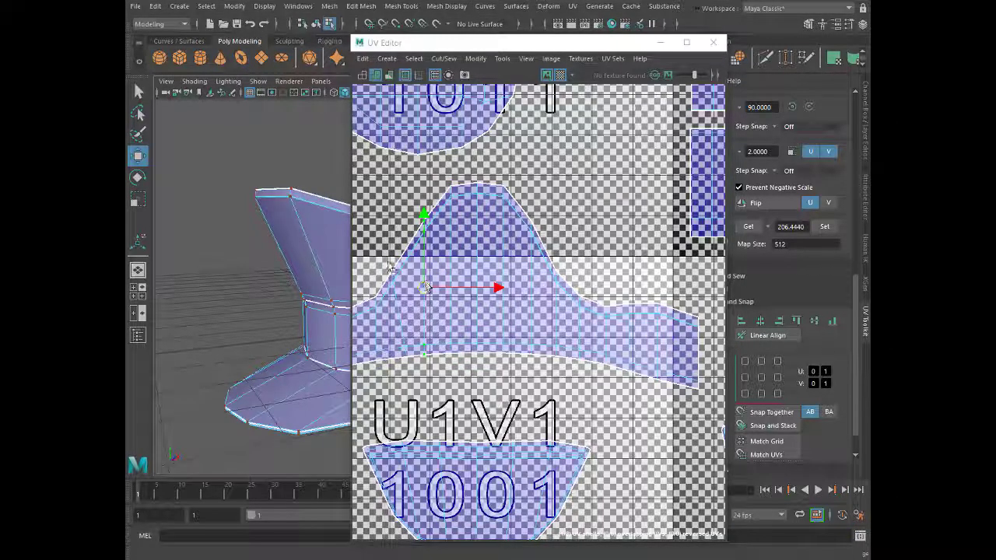
key("ctrl+z")
key("ctrl+z")
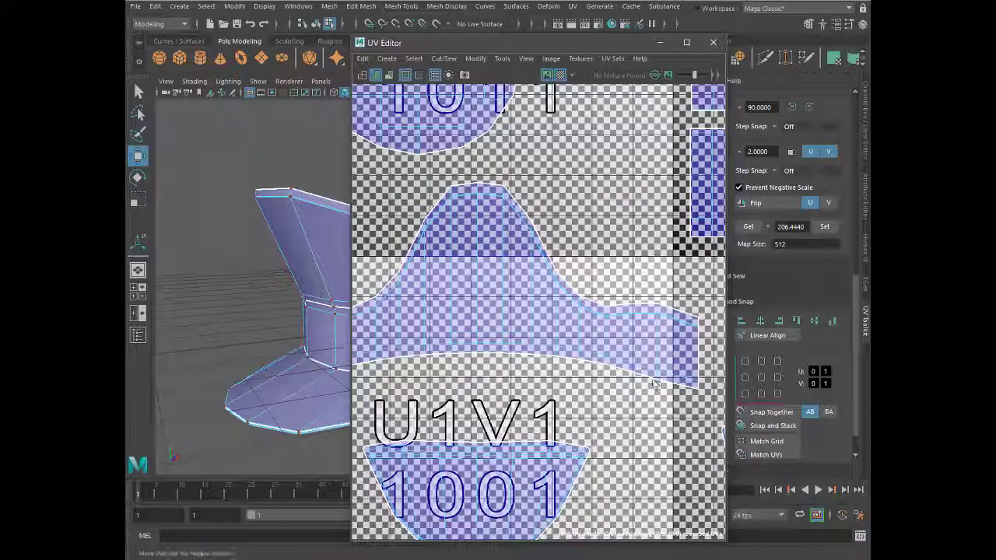
Zoom in on the crown shell and select its peak UV
scroll(653, 373, "down", 3)
scroll(564, 404, "up", 2)
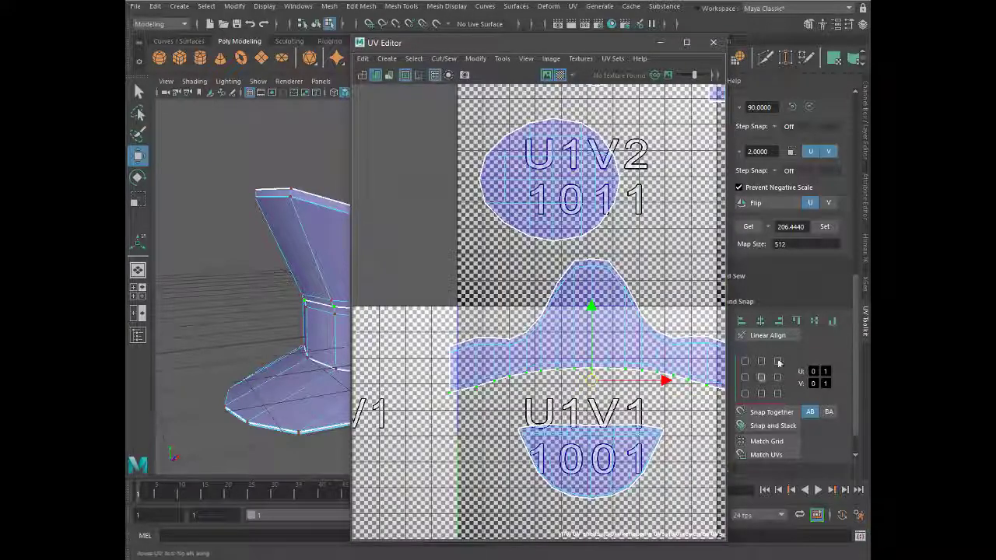
scroll(555, 389, "up", 1)
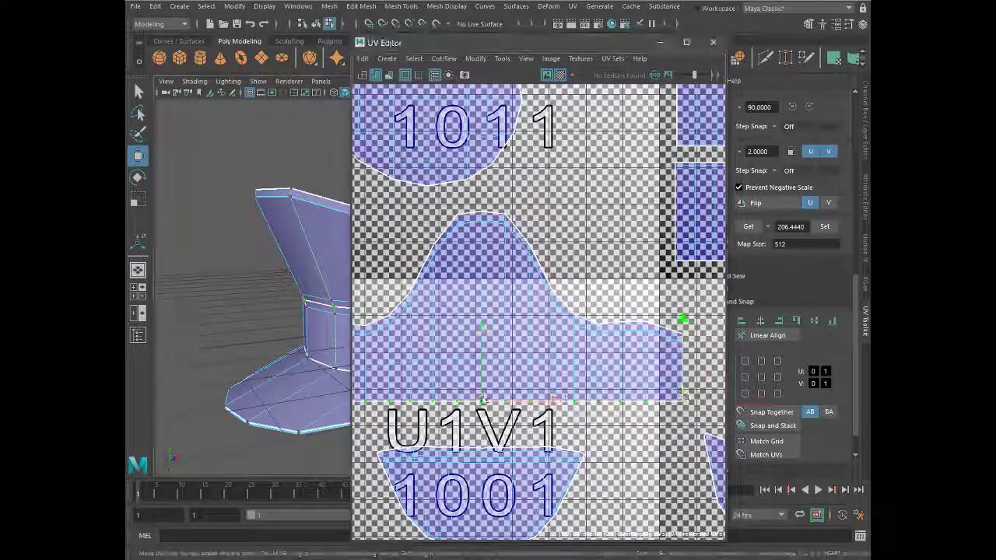
scroll(366, 392, "down", 3)
scroll(366, 392, "down", 2)
scroll(443, 394, "up", 4)
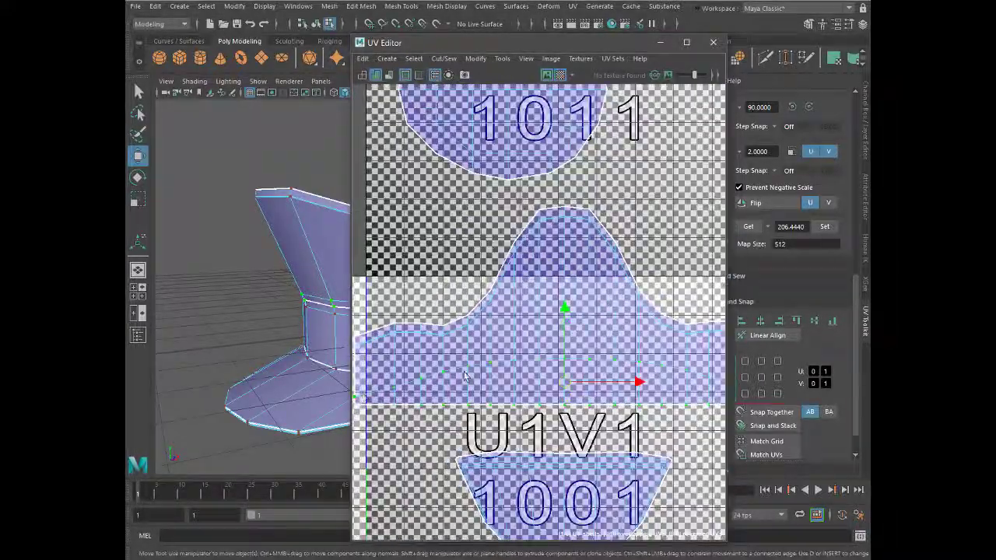
scroll(444, 395, "down", 1)
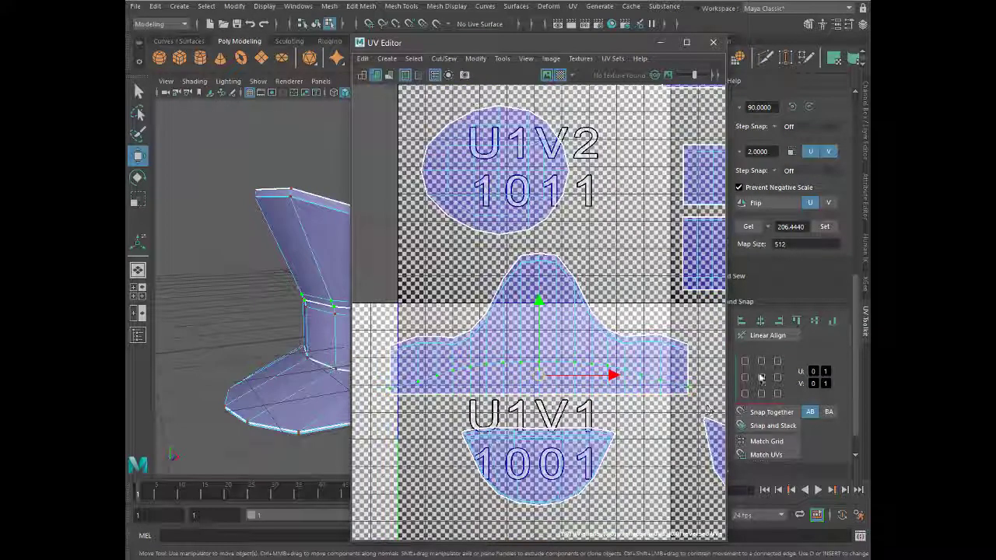
scroll(637, 411, "up", 1)
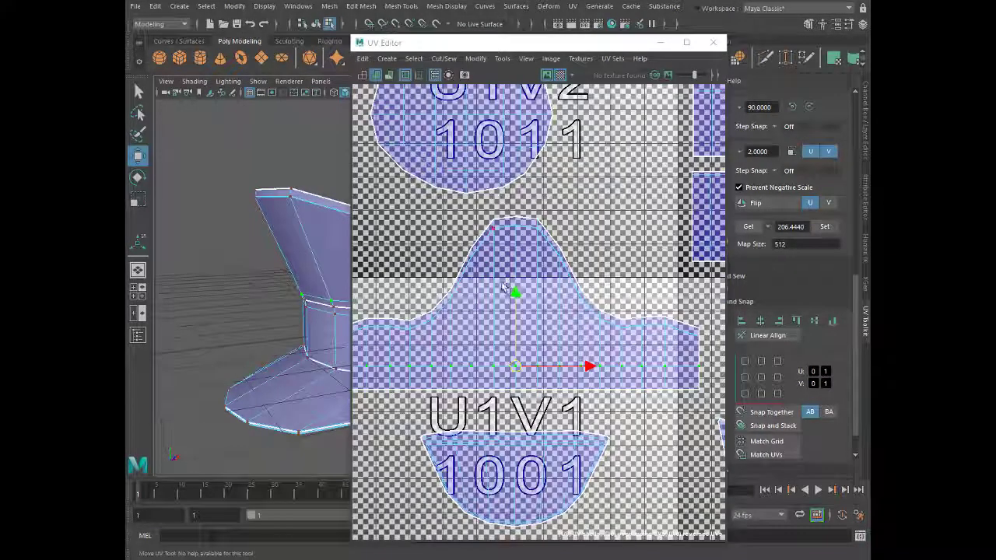
scroll(504, 288, "up", 1)
left_click(534, 234)
middle_click_drag(480, 246, 370, 196, "alt")
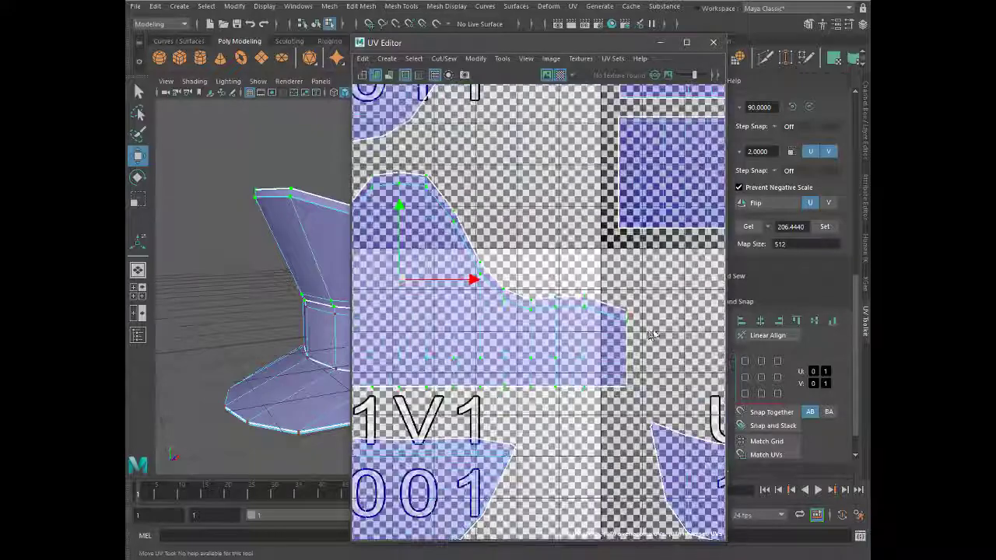
Raise the crown shell's peak UV along V and bring the checkered hat into view
left_click(628, 323)
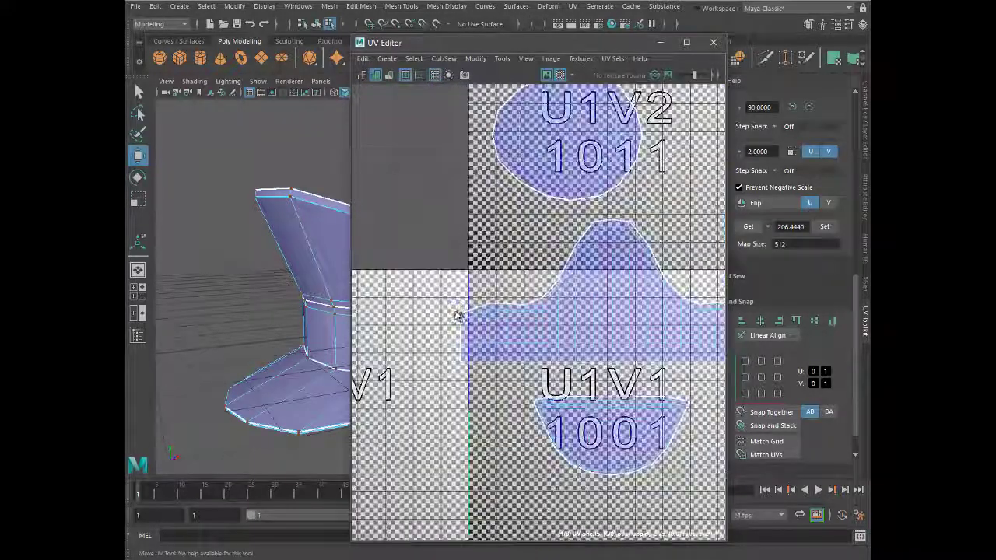
left_click(612, 264)
left_click_drag(612, 194, 613, 169)
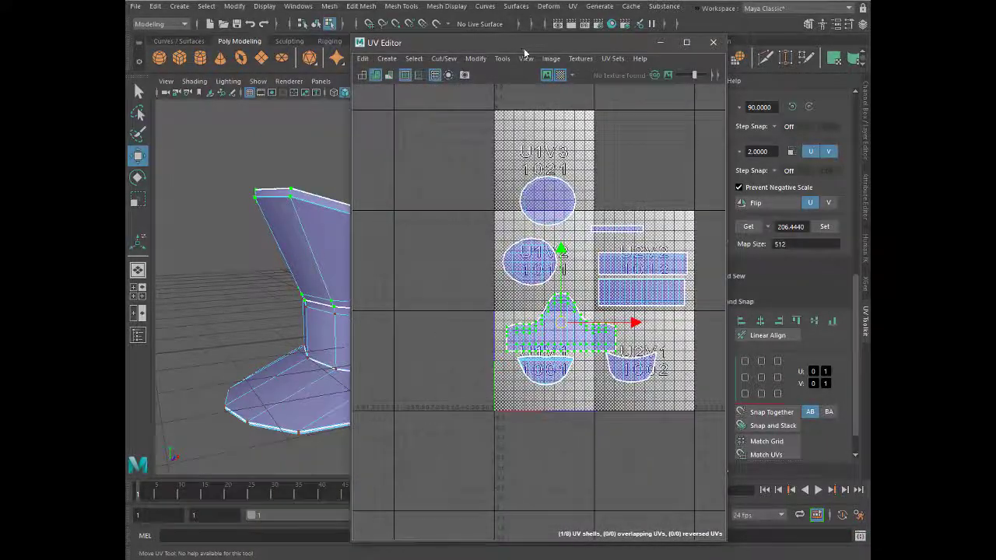
left_click_drag(525, 49, 615, 38)
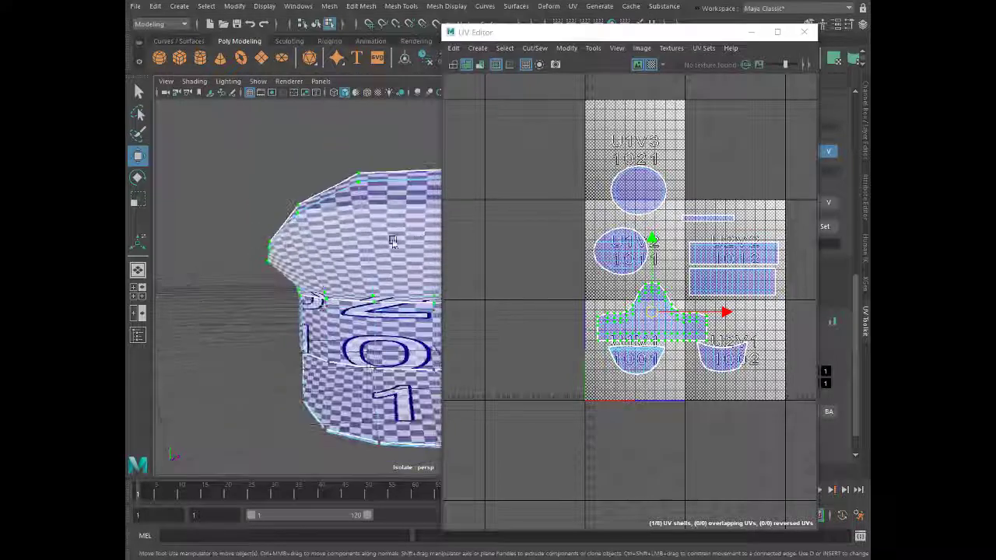
Scale the upper hat-band shell in U2V2 wider along U, then squash it into a thin strip
mouse_move(393, 242)
left_mouse_down("alt")
mouse_move(200, 226)
mouse_move(318, 291)
mouse_move(374, 287)
left_mouse_up("alt")
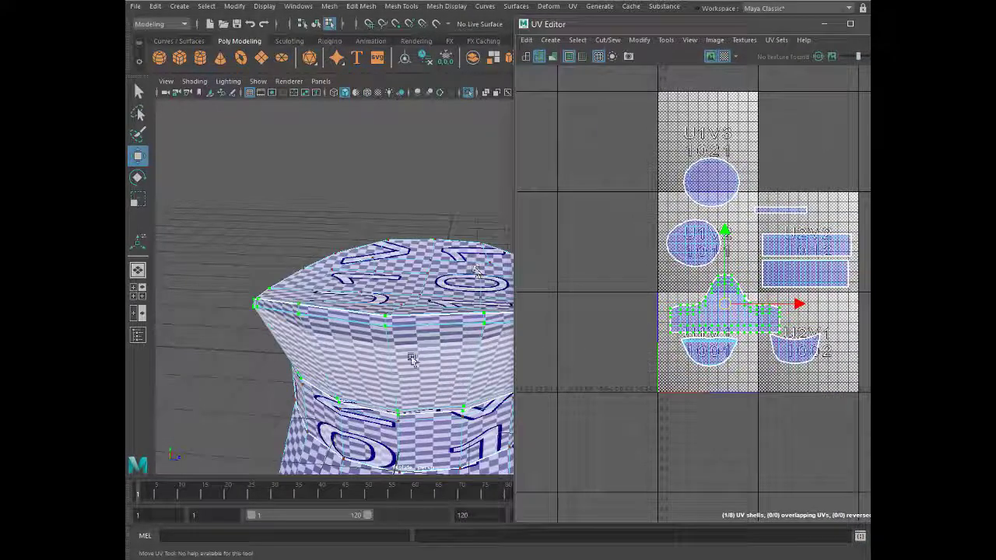
left_click(793, 279)
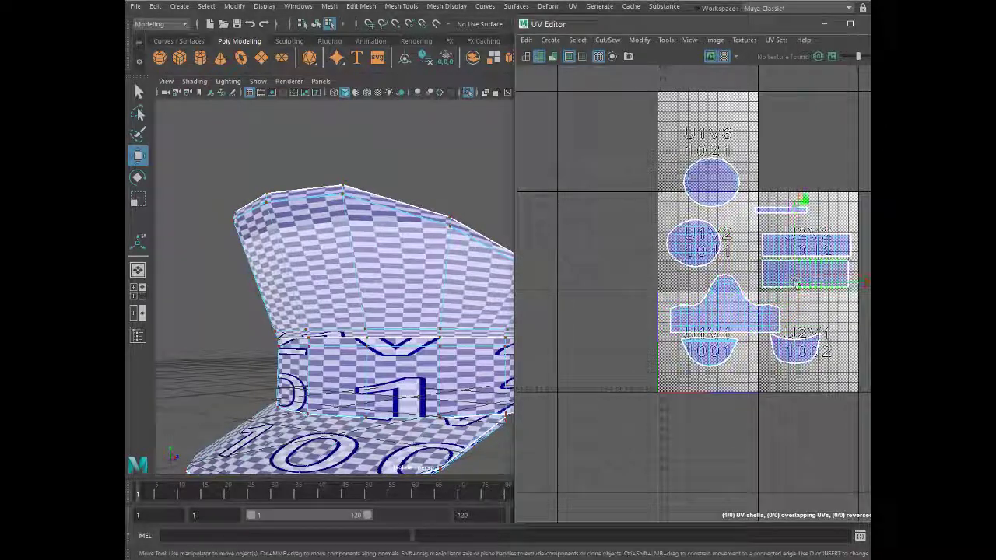
key("r")
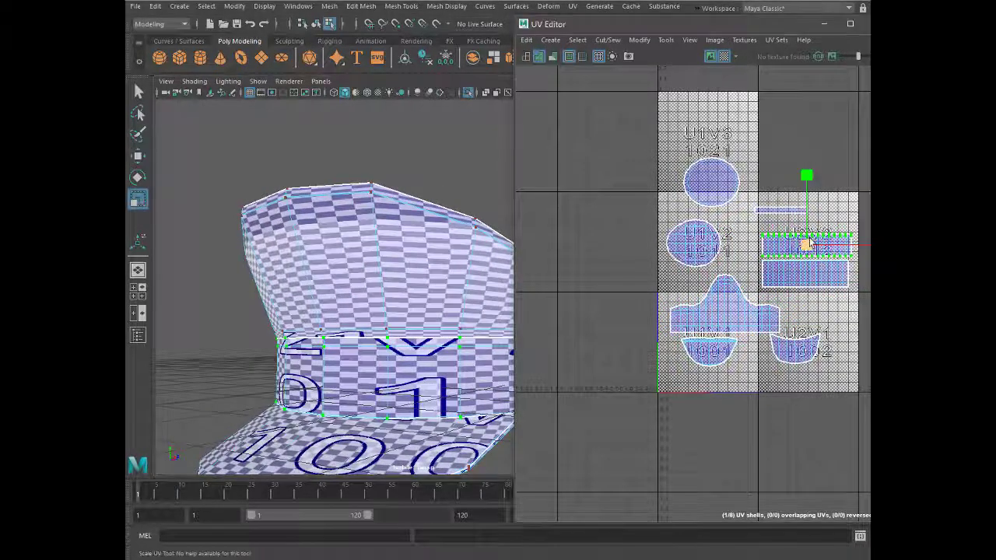
key("f")
left_click_drag(769, 295, 768, 295)
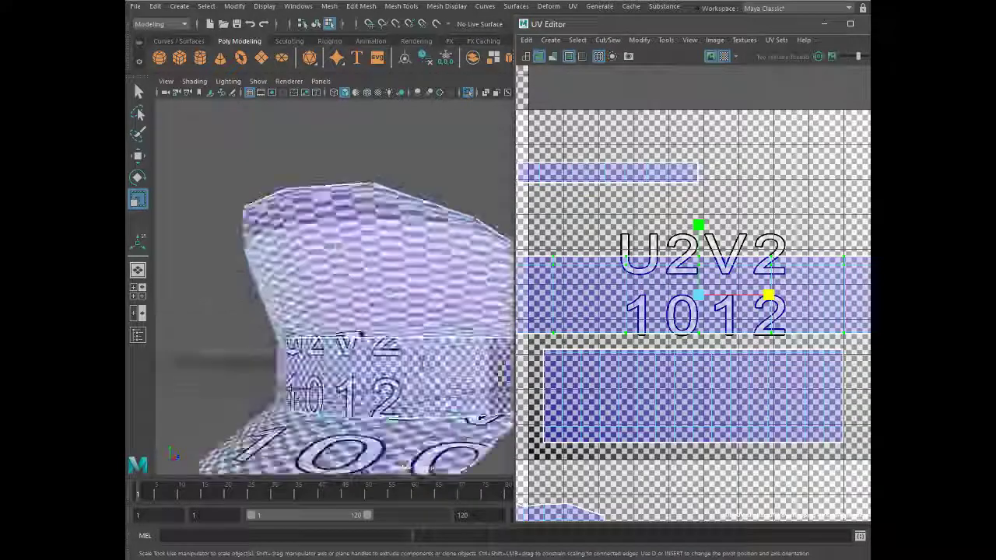
left_click_drag(335, 311, 360, 327, "alt")
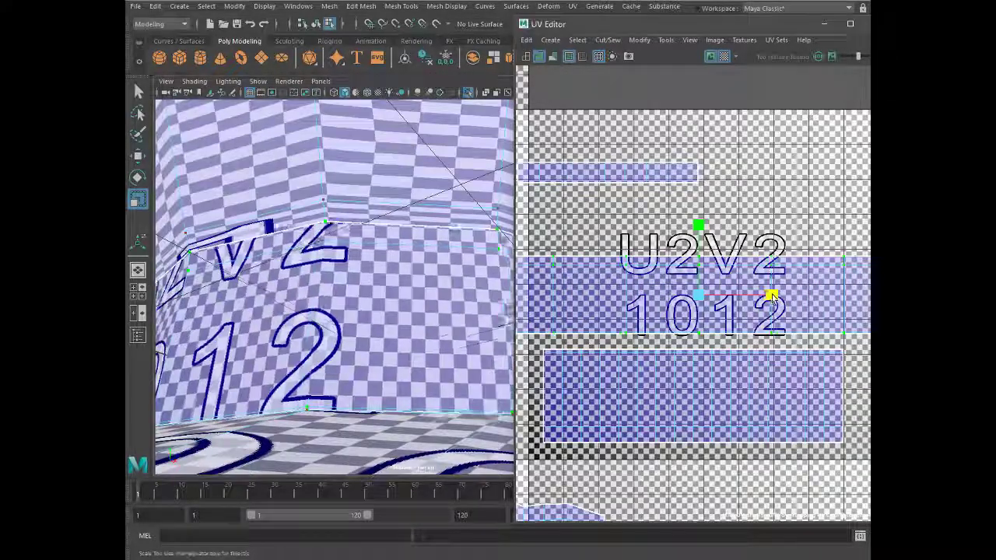
scroll(723, 301, "down", 1)
left_click_drag(723, 302, 650, 302)
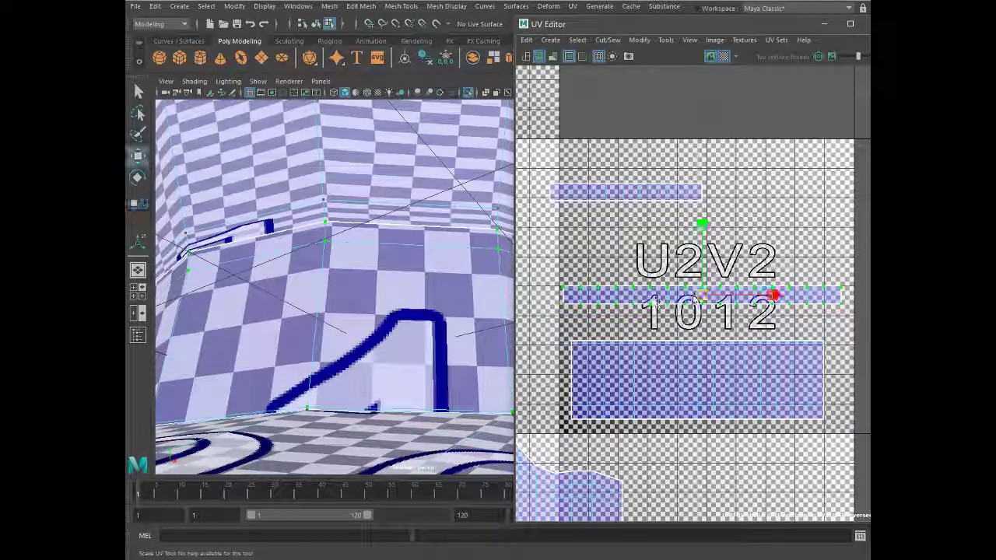
Select the lower band shell with the Move tool and orbit the hat to check the band
left_click(697, 382)
key("w")
scroll(696, 382, "down", 2)
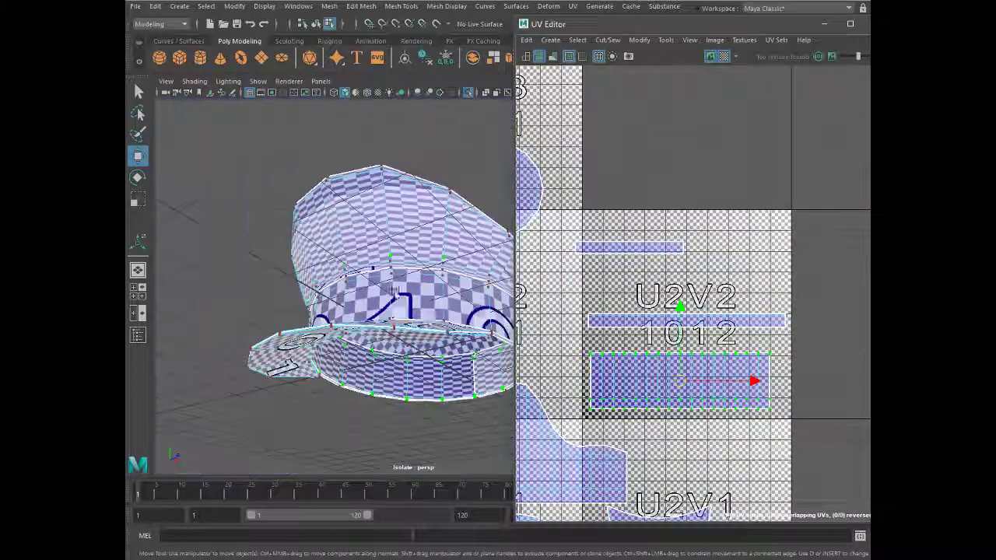
left_click_drag(441, 334, 372, 378, "alt")
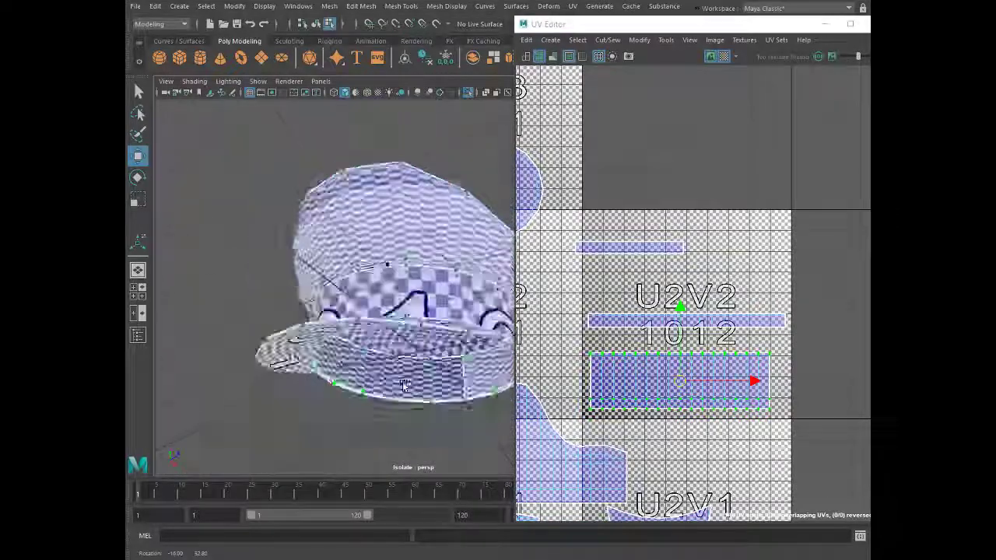
scroll(572, 342, "down", 2)
Select the crown's wavy UV shell and squash it vertically with the scale tool
left_click(558, 403)
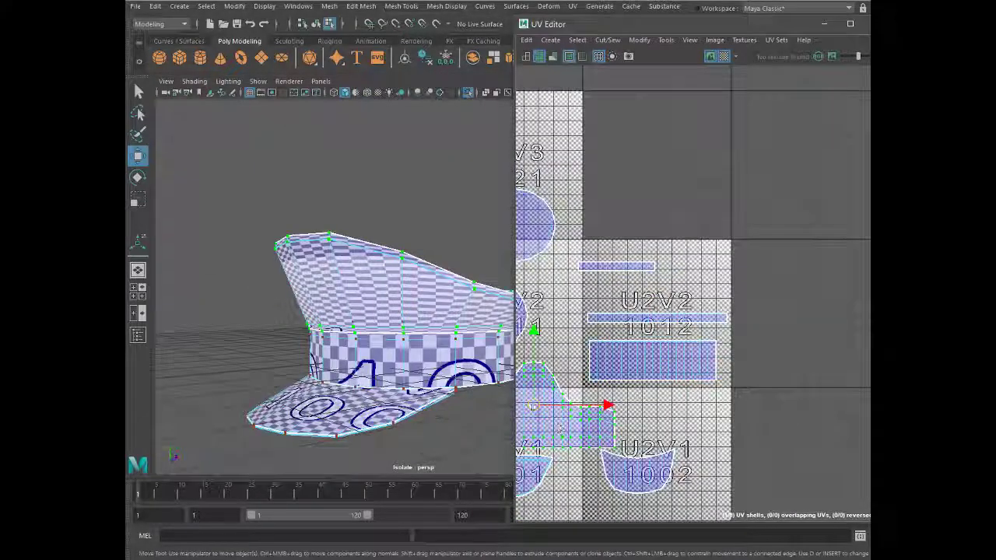
key("r")
scroll(587, 379, "up", 3)
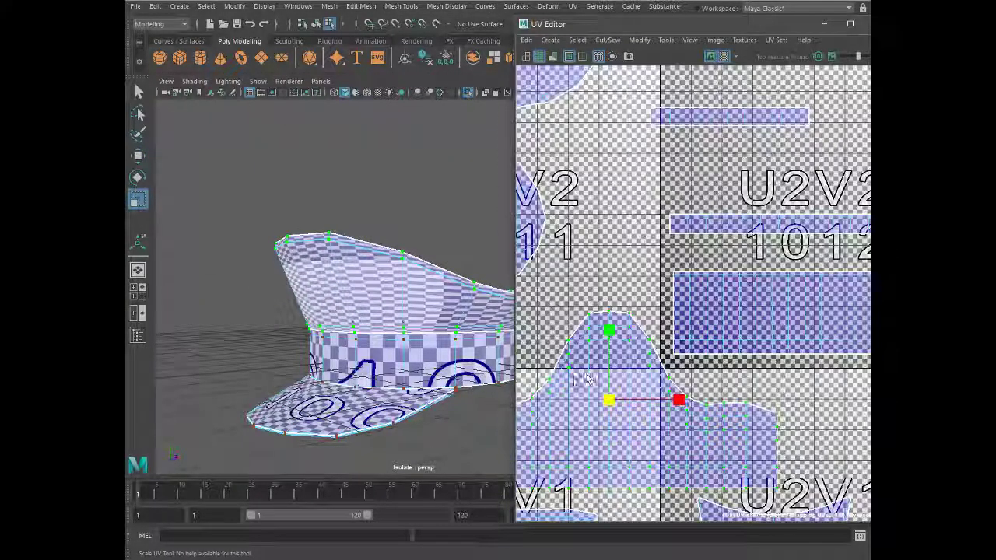
left_click_drag(609, 330, 608, 379)
scroll(390, 320, "up", 3)
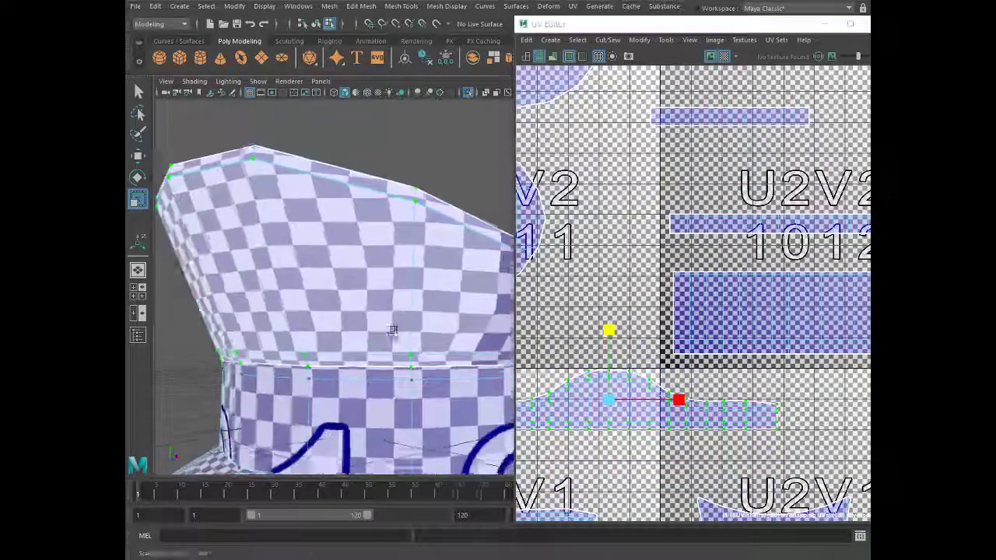
scroll(392, 333, "down", 2)
scroll(392, 332, "up", 3)
scroll(677, 409, "down", 2)
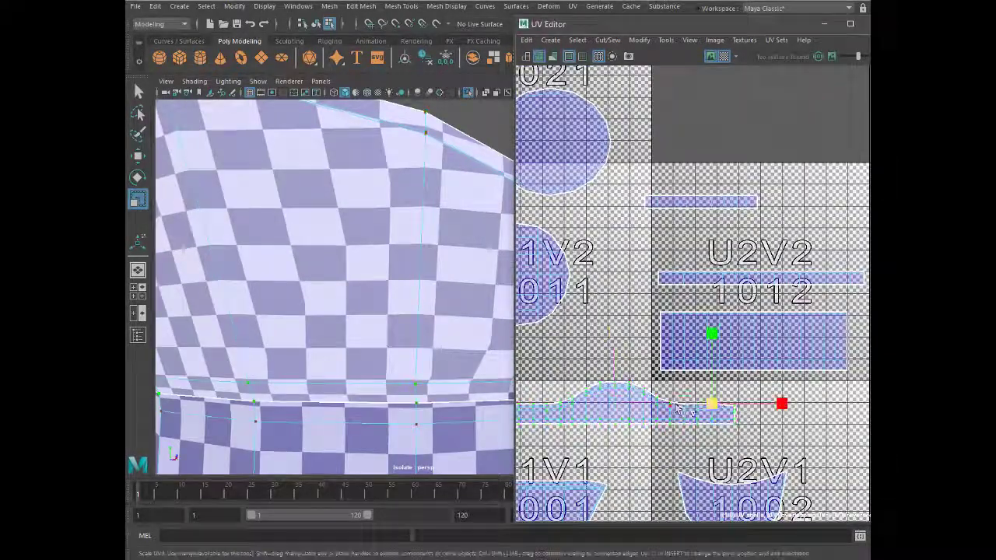
Stretch the crown shell wider along U, trim it back slightly, then shrink it uniformly
left_click_drag(684, 406, 708, 408)
left_click_drag(691, 406, 700, 406)
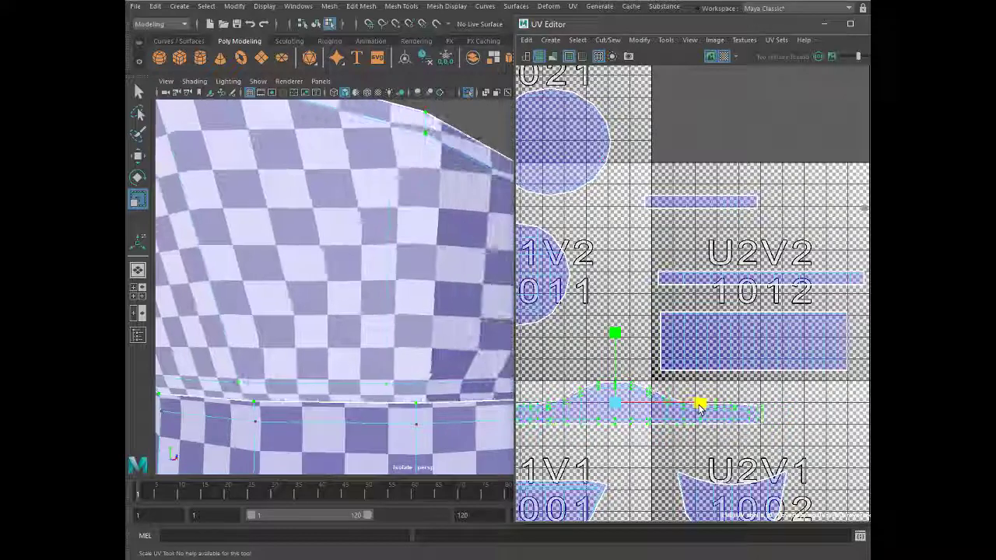
scroll(367, 378, "down", 5)
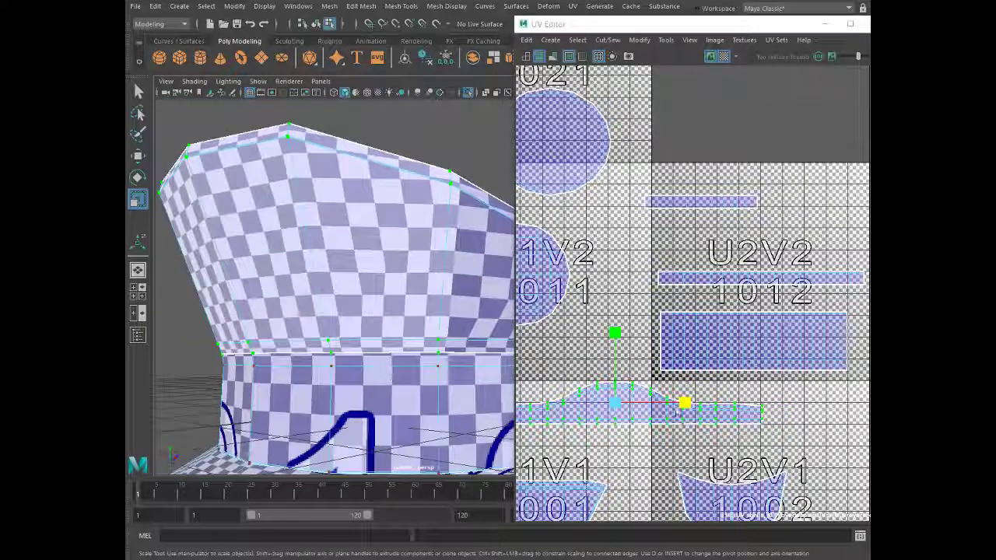
left_click_drag(685, 403, 681, 403)
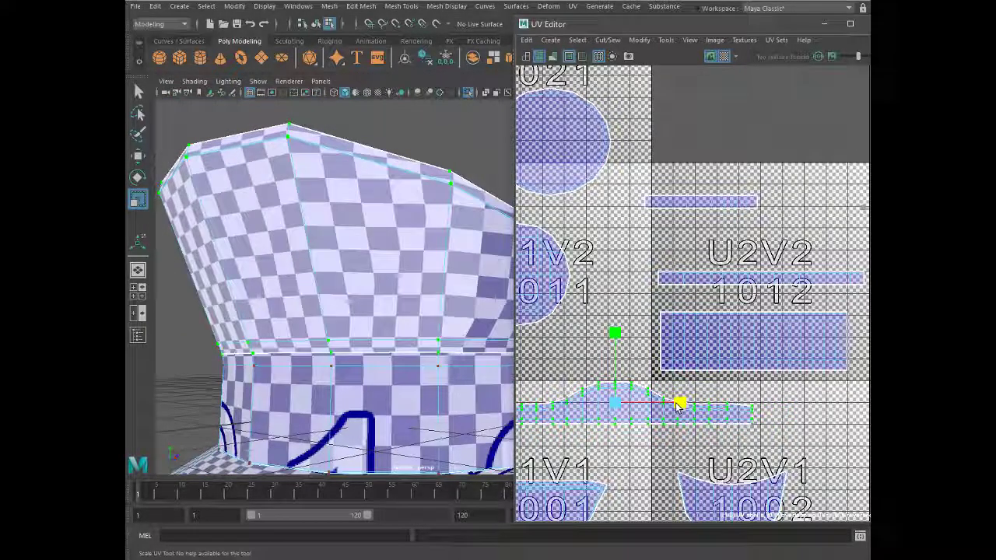
left_click_drag(616, 406, 601, 413)
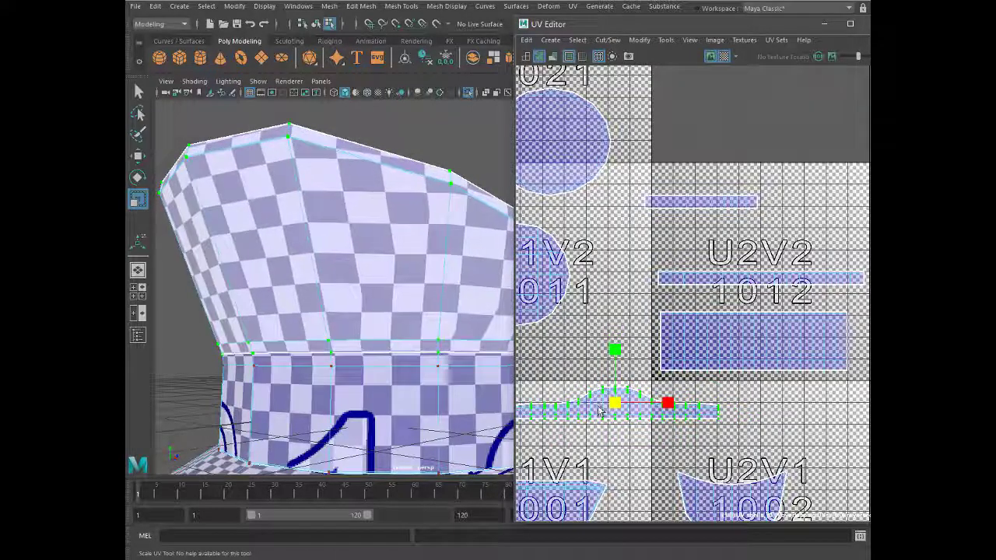
Check the crown in smooth preview and shrink its reselected shell slightly
left_click_drag(365, 366, 431, 372, "alt")
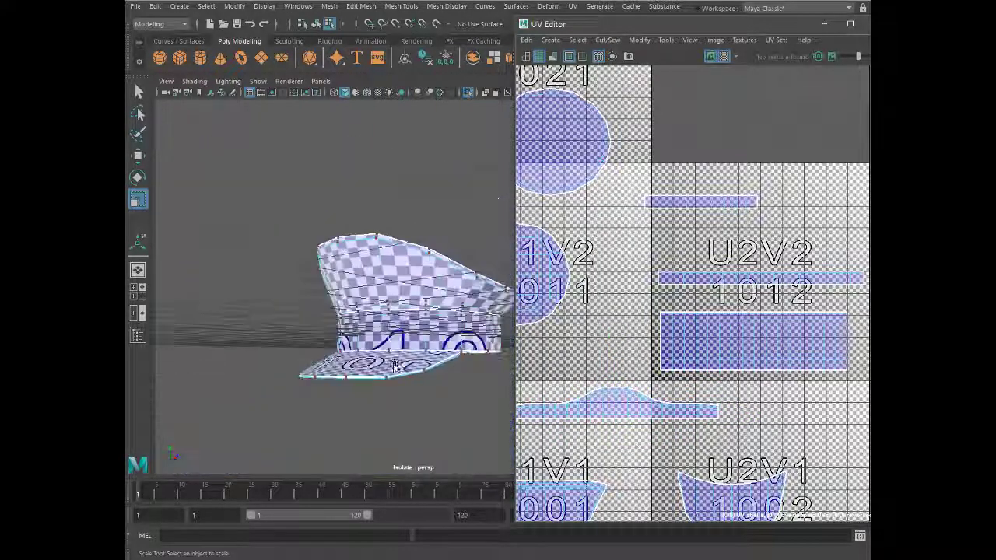
left_click(615, 403)
scroll(615, 403, "up", 3)
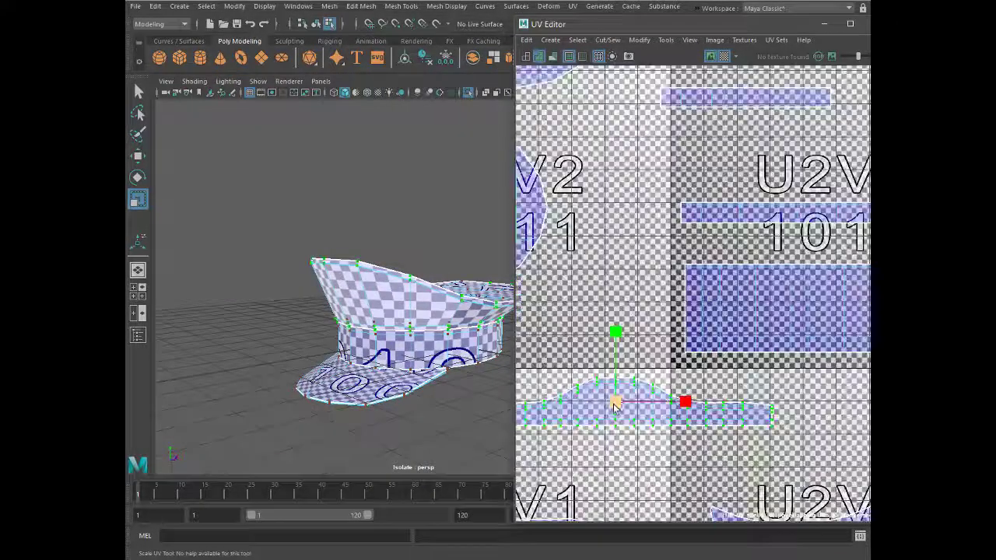
key("3")
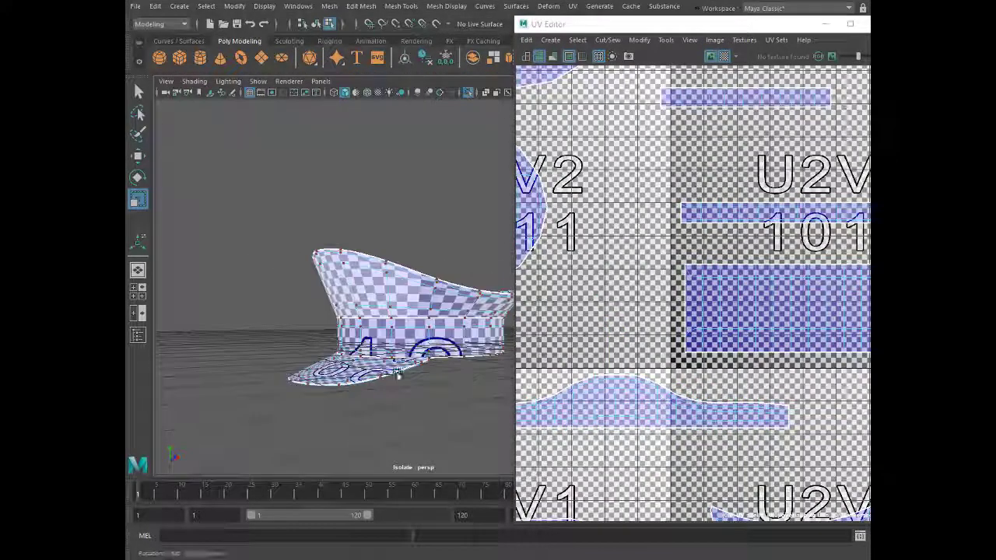
key("f")
left_click(625, 410)
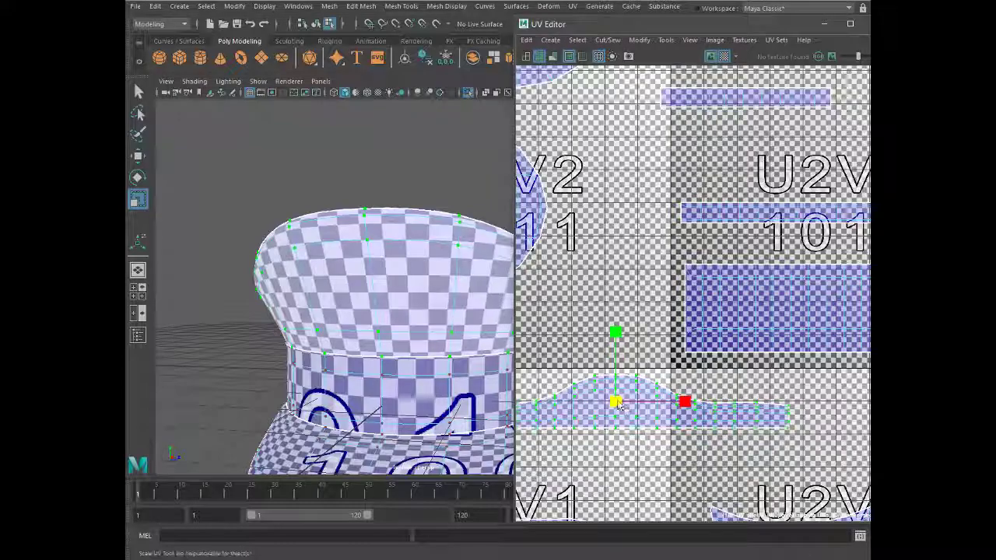
left_click_drag(615, 403, 614, 403)
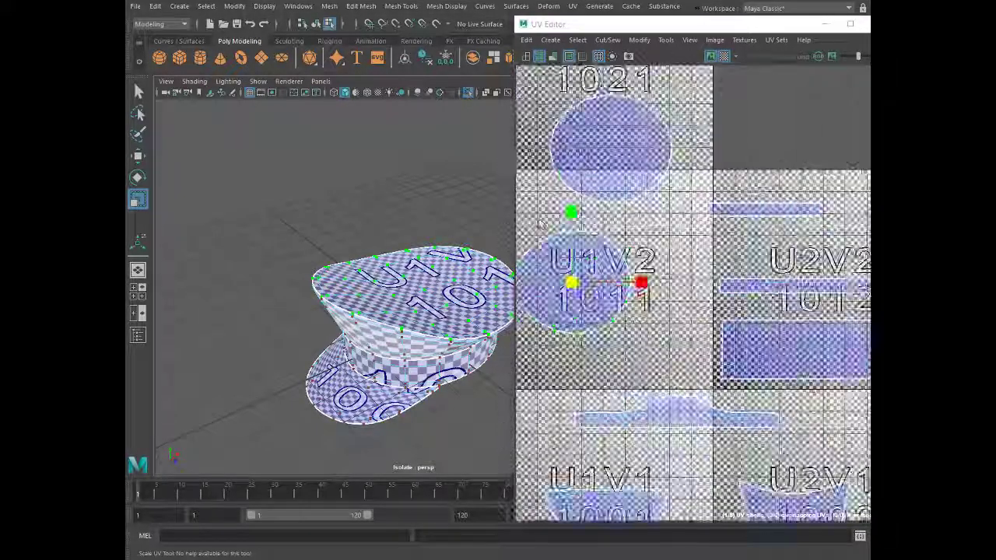
Rescale the round crown-top shell in tile 1011 slightly larger, then clear the UV selection
left_click_drag(492, 288, 410, 314, "alt")
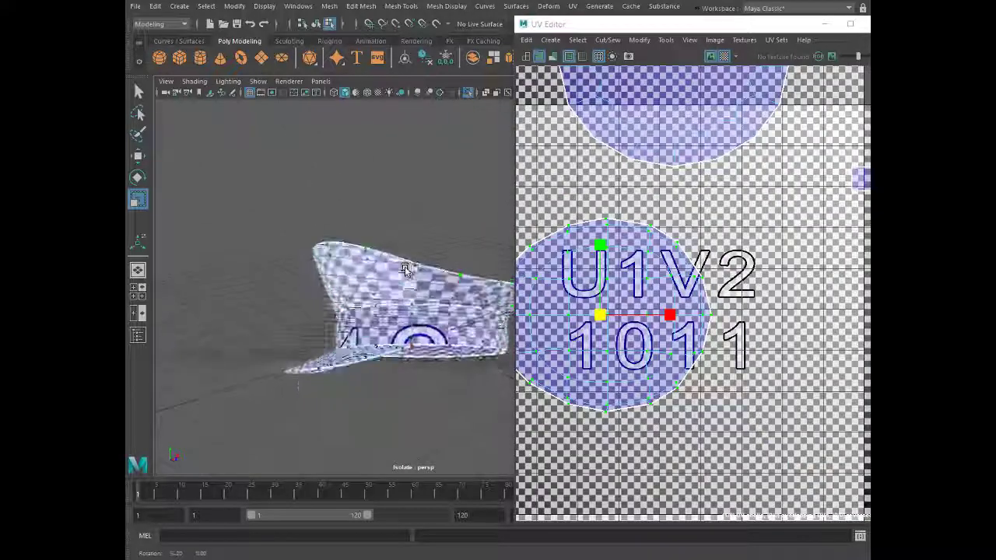
right_click_drag(410, 313, 436, 326, "alt")
mouse_move(614, 315)
left_mouse_down()
mouse_move(559, 325)
mouse_move(604, 326)
left_mouse_up()
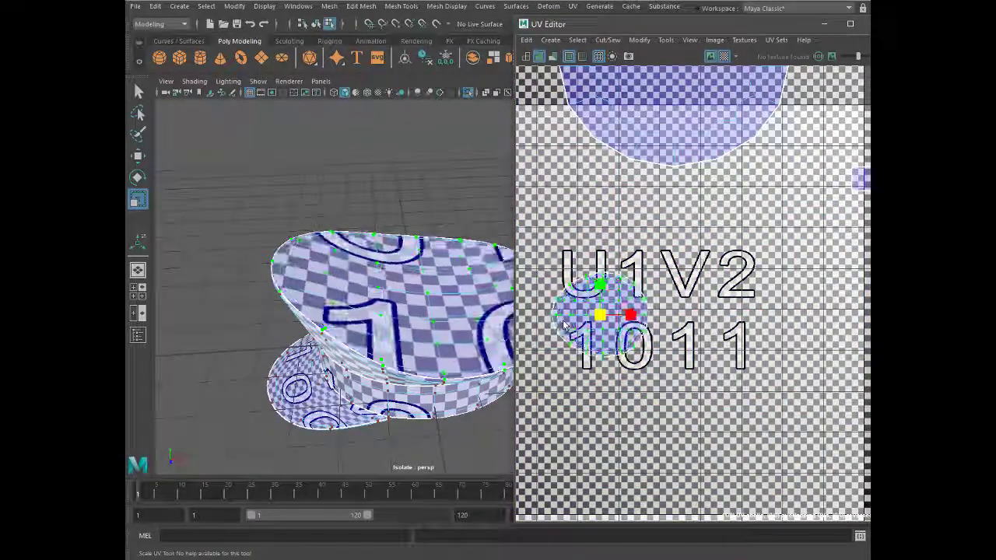
mouse_move(467, 311)
left_mouse_down("alt")
mouse_move(396, 348)
mouse_move(401, 312)
left_mouse_up("alt")
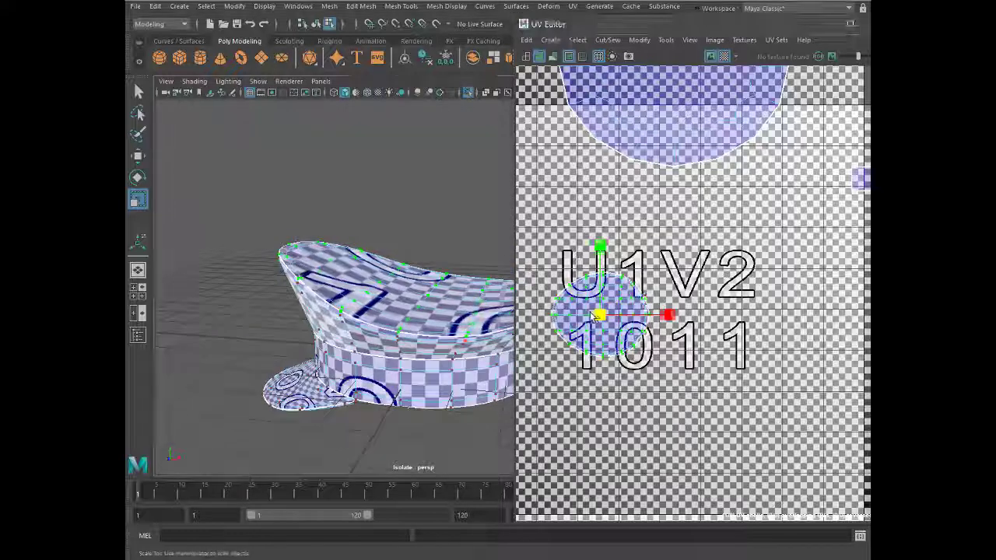
left_click_drag(594, 317, 608, 317)
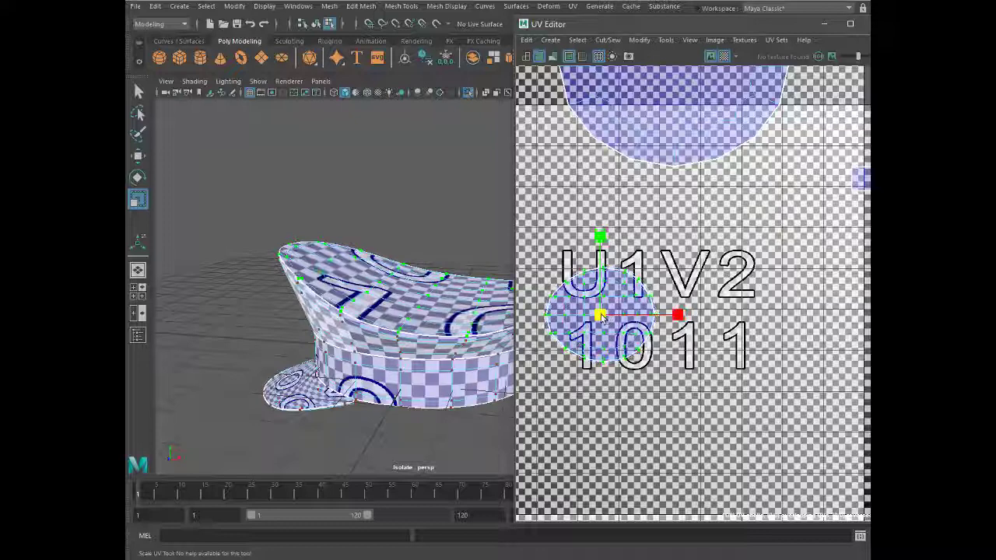
mouse_move(378, 412)
left_mouse_down("alt")
mouse_move(404, 379)
mouse_move(415, 442)
mouse_move(428, 292)
left_mouse_up("alt")
left_click(415, 442)
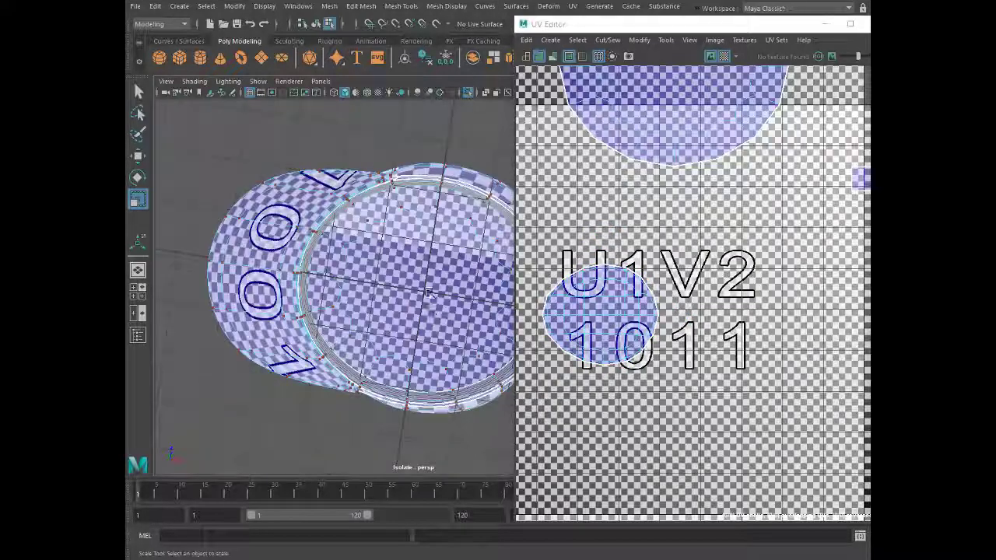
left_click_drag(501, 243, 429, 366, "alt")
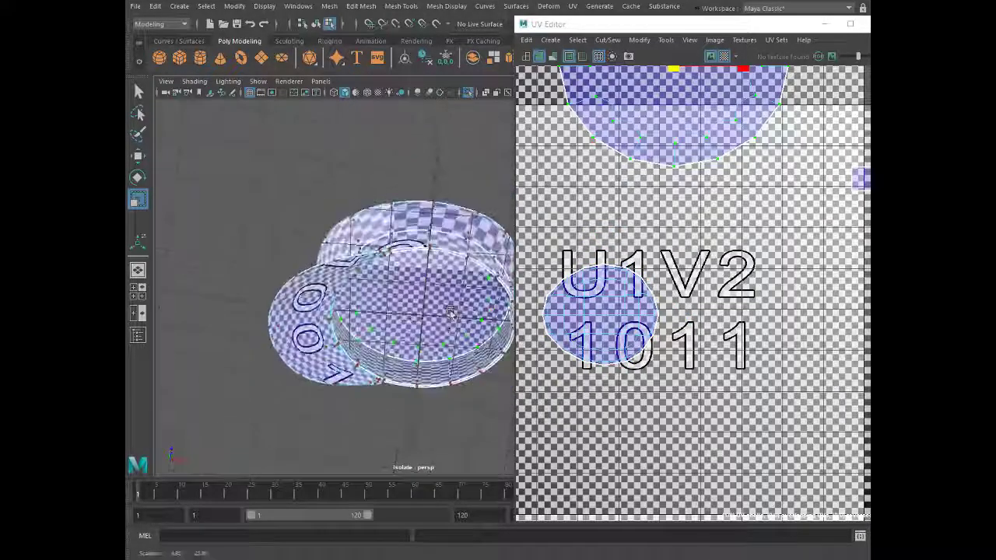
Stretch the hat band's UV strip wider horizontally in several passes
scroll(429, 366, "up", 5)
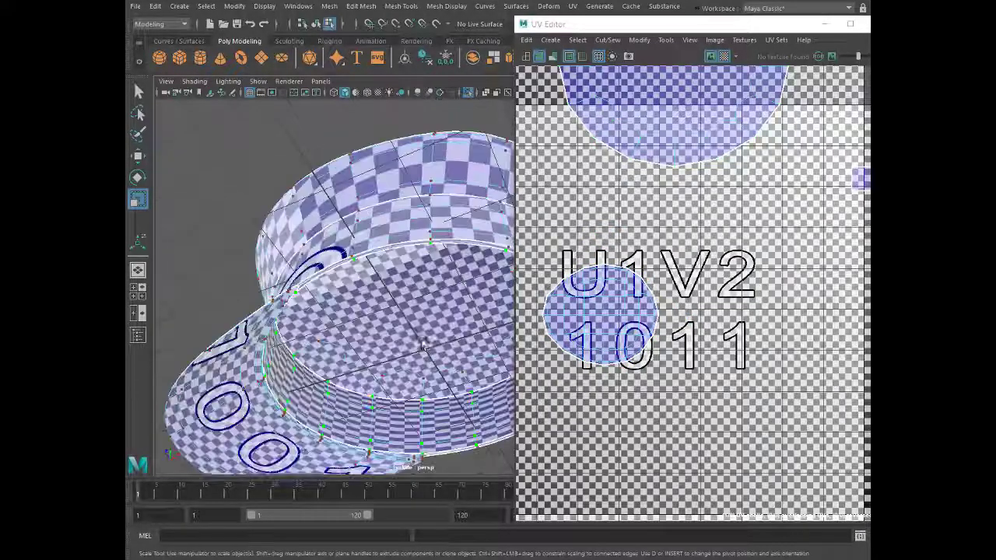
left_click_drag(429, 366, 390, 233, "alt")
left_click_drag(374, 272, 342, 327, "alt")
scroll(693, 292, "down", 5)
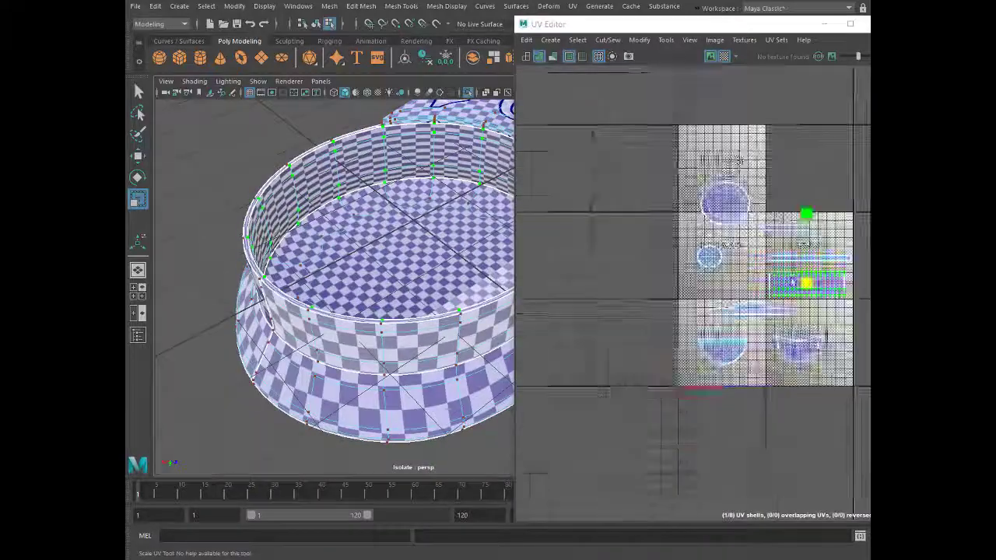
scroll(693, 292, "up", 2)
scroll(692, 292, "up", 2)
scroll(821, 304, "down", 2)
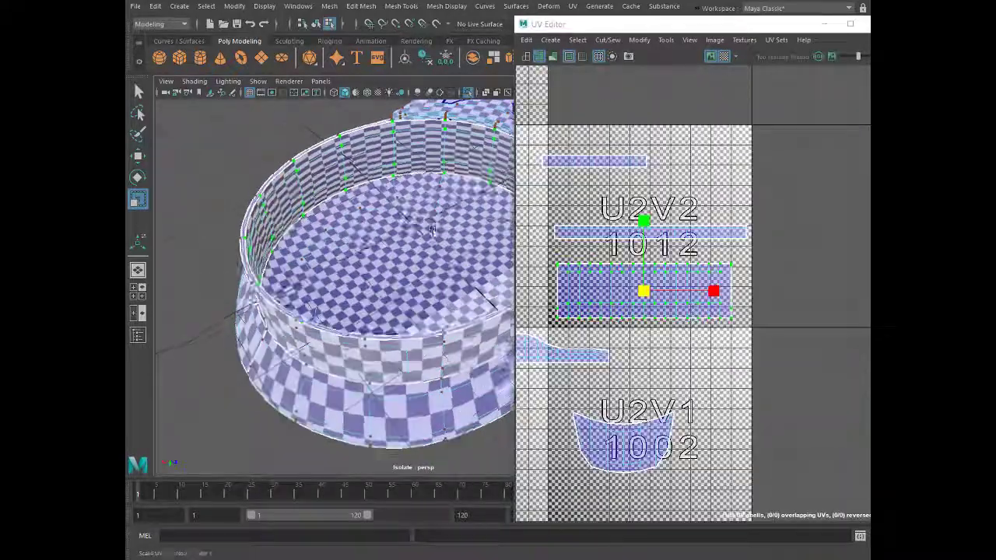
left_click_drag(715, 292, 789, 292)
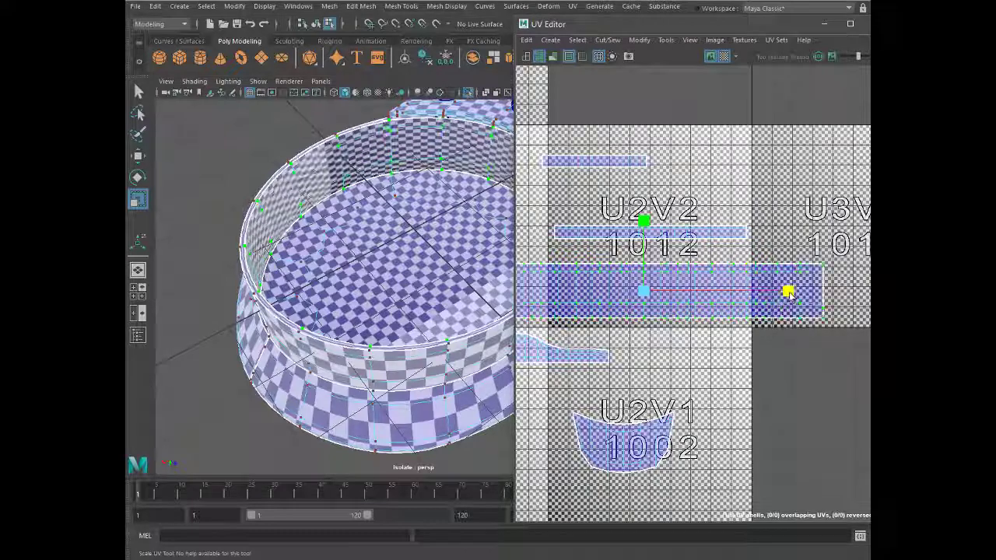
left_click_drag(715, 292, 749, 291)
mouse_move(373, 257)
left_mouse_down("alt")
mouse_move(432, 205)
mouse_move(420, 167)
left_mouse_up("alt")
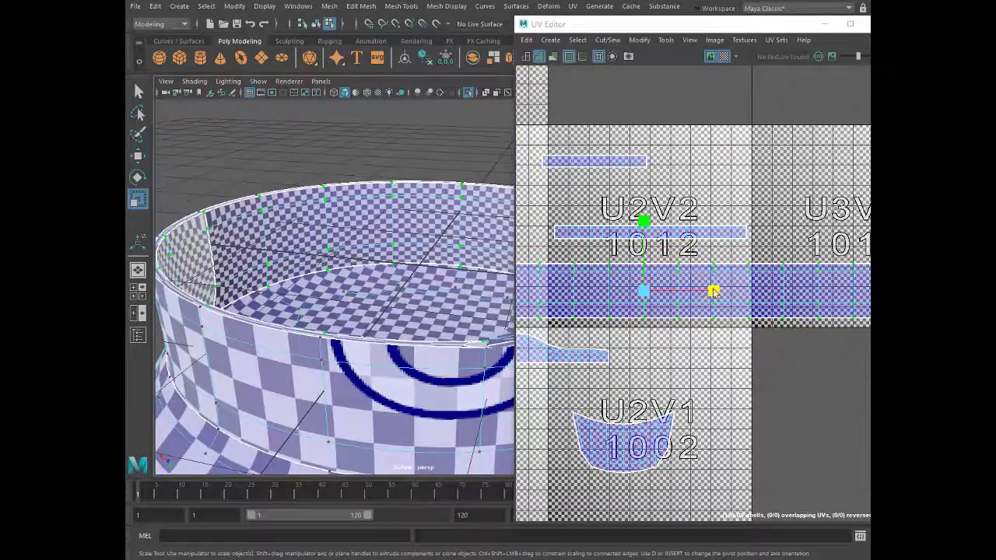
left_click_drag(714, 292, 733, 293)
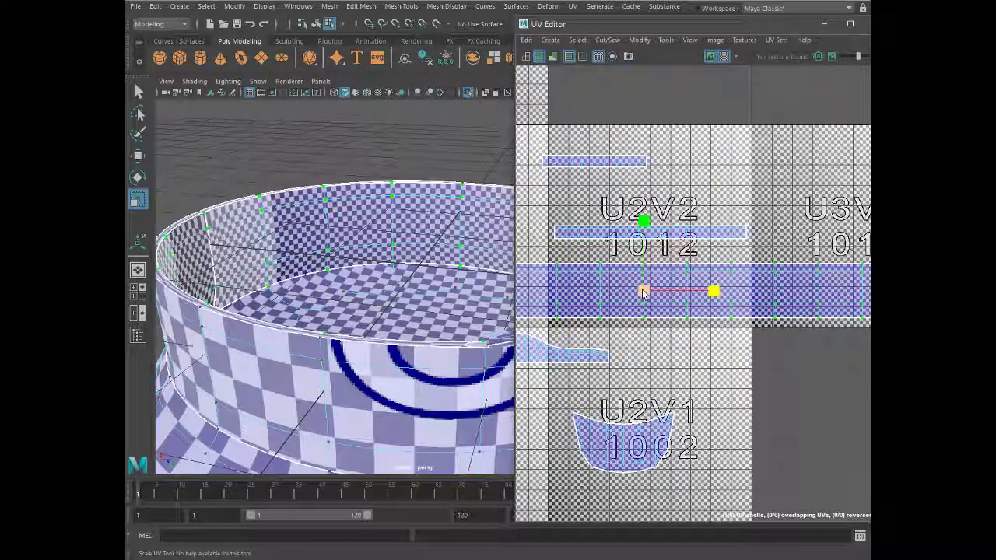
Shrink the band strip uniformly into a thin strip that fits inside tile 1012
left_click_drag(643, 292, 614, 292)
mouse_move(453, 311)
left_mouse_down("alt")
mouse_move(453, 357)
mouse_move(453, 312)
left_mouse_up("alt")
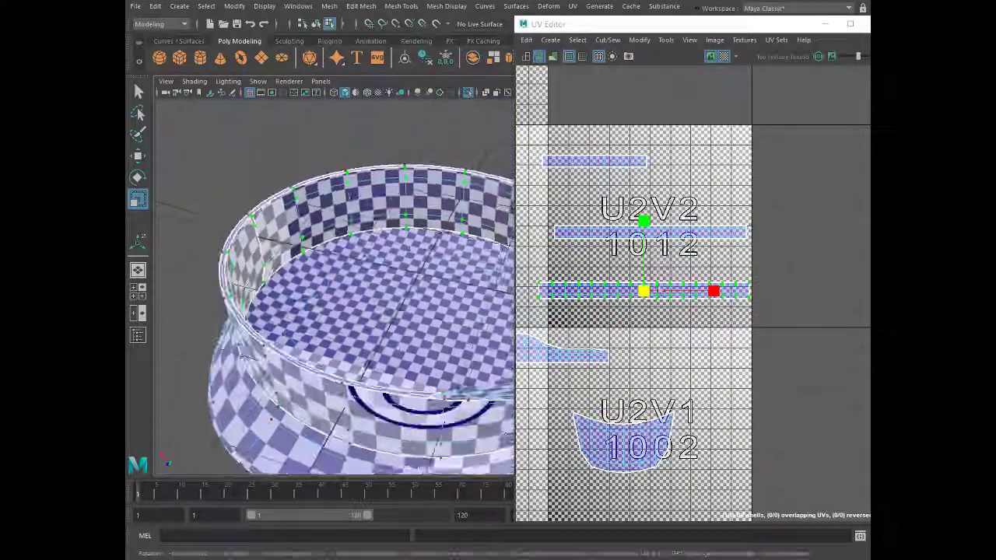
left_click_drag(644, 292, 636, 298)
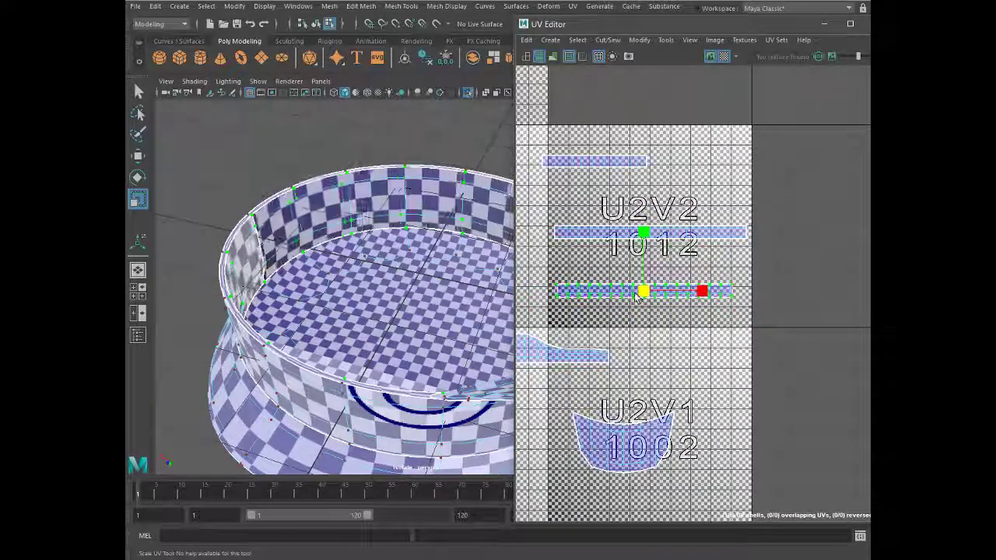
left_click_drag(453, 312, 451, 304, "alt")
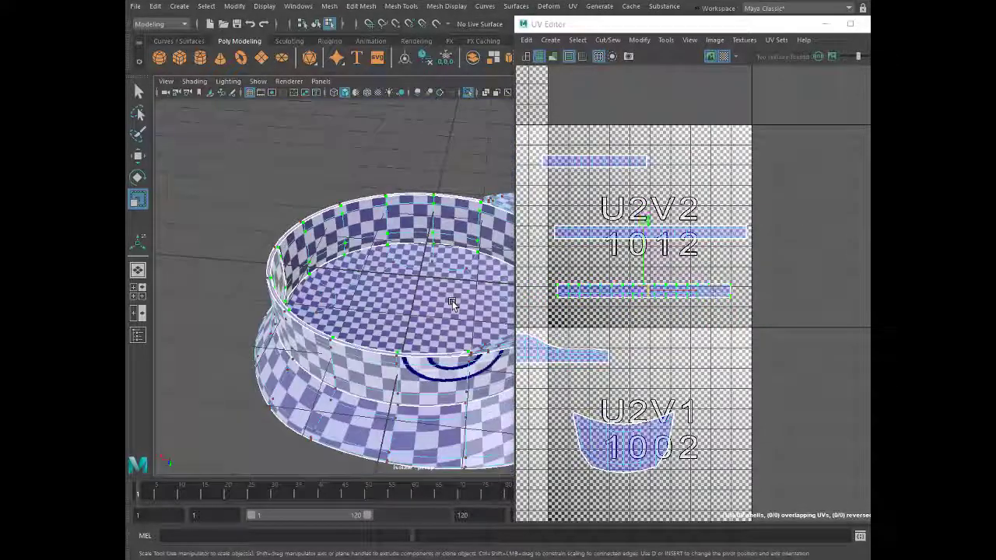
scroll(635, 263, "down", 5)
scroll(635, 263, "up", 4)
Shrink the round shell in tile 1021 and clear the UV selection
scroll(634, 263, "up", 2)
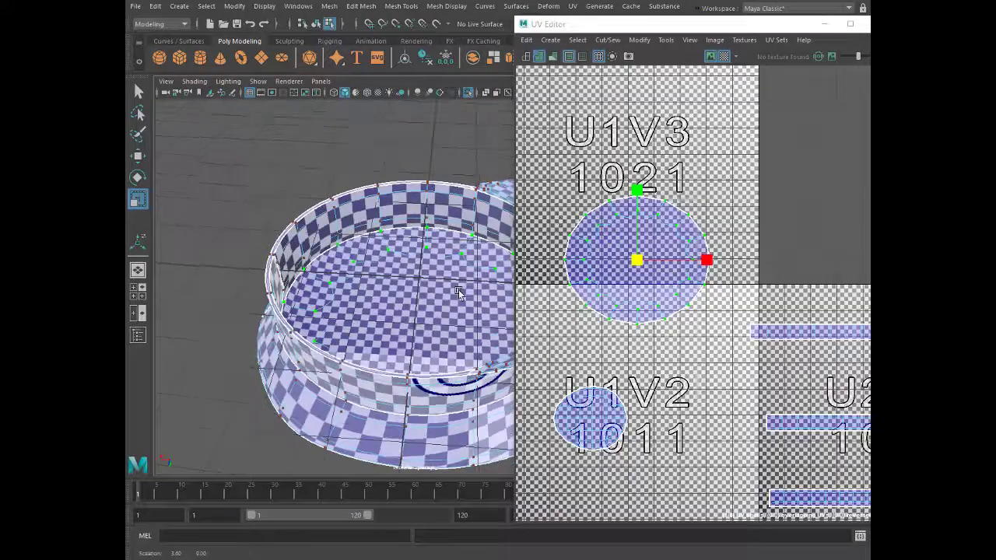
scroll(634, 263, "up", 2)
left_click_drag(635, 263, 603, 267)
left_click(612, 306)
scroll(612, 306, "down", 4)
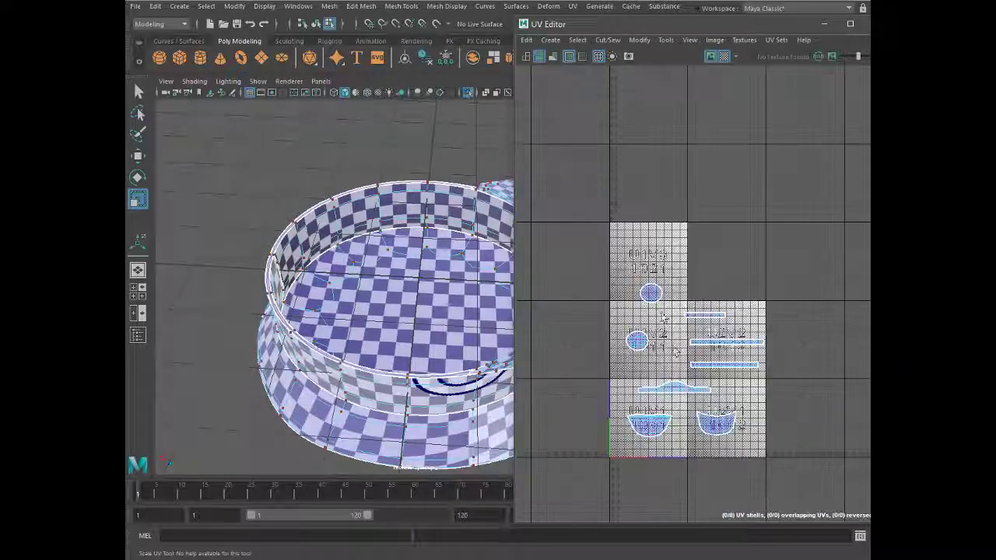
scroll(592, 374, "up", 3)
scroll(570, 434, "down", 1)
scroll(460, 389, "up", 3)
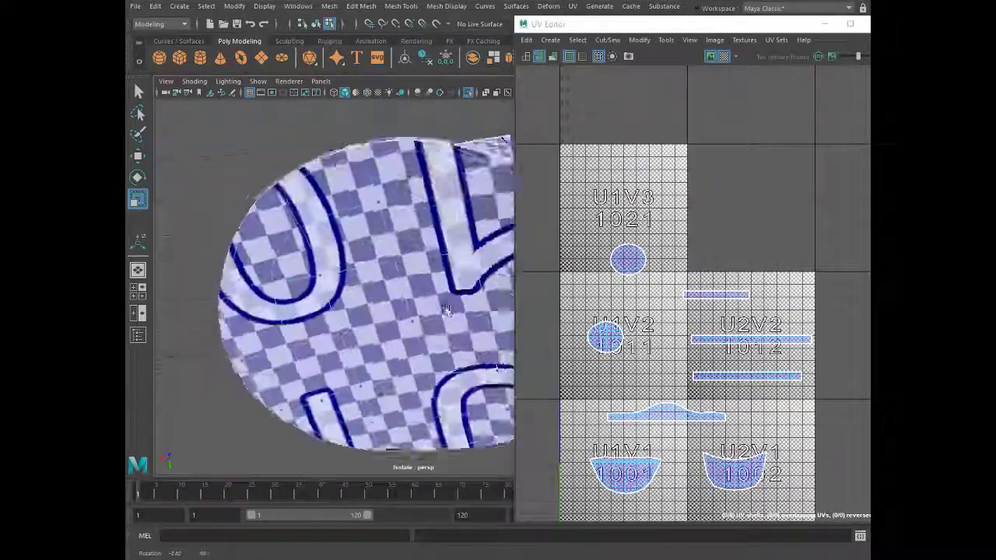
mouse_move(460, 390)
left_mouse_down("alt")
mouse_move(444, 220)
mouse_move(397, 170)
left_mouse_up("alt")
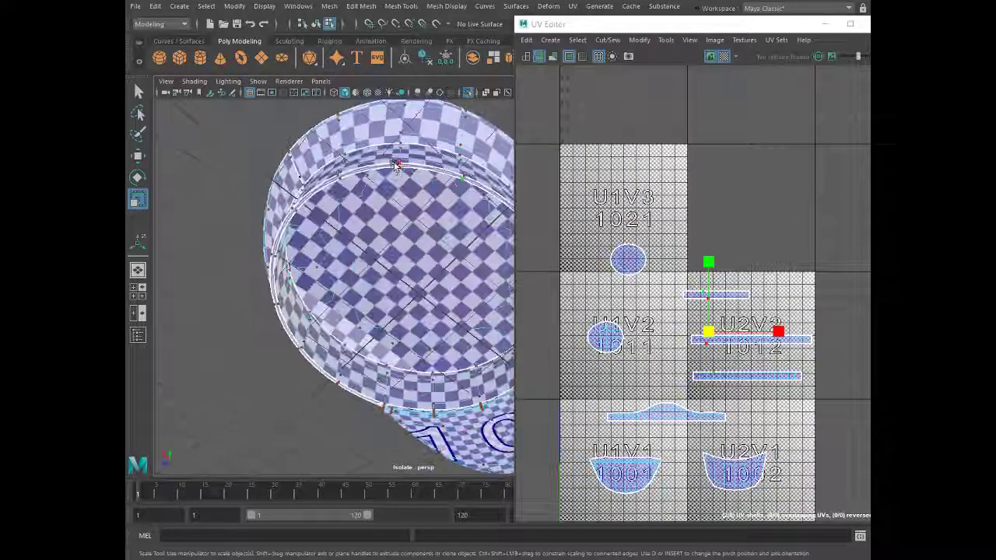
Rescale the thin strip at the top of tile 1012 along U
left_click(717, 296)
mouse_move(400, 351)
left_mouse_down("alt")
mouse_move(373, 393)
mouse_move(788, 290)
left_mouse_up("alt")
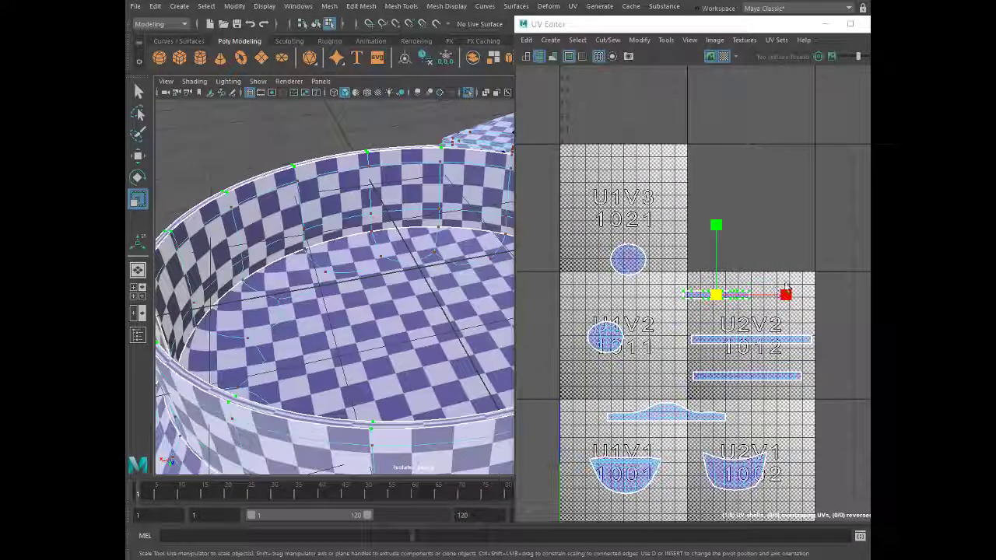
left_click(714, 226)
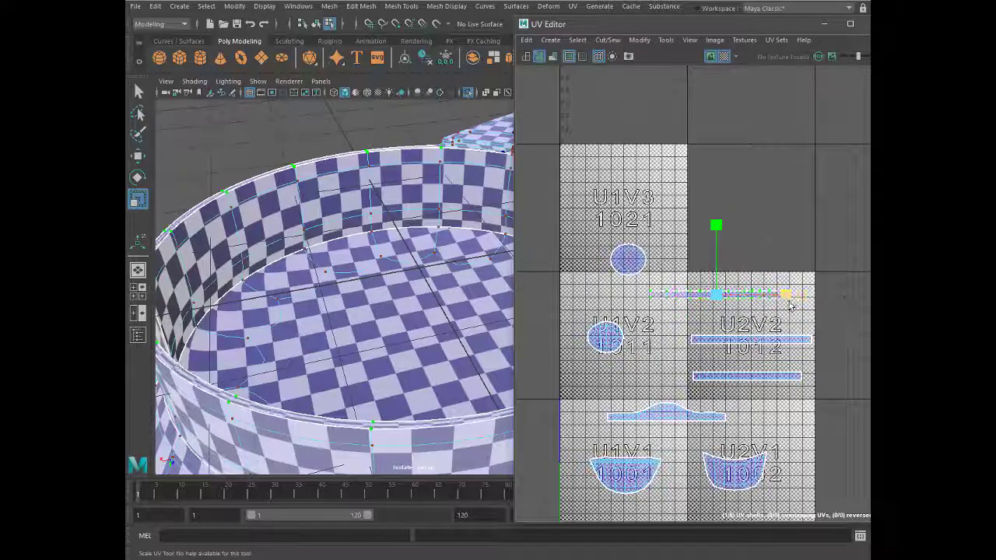
mouse_move(791, 306)
left_mouse_down()
mouse_move(749, 305)
mouse_move(860, 294)
left_mouse_up()
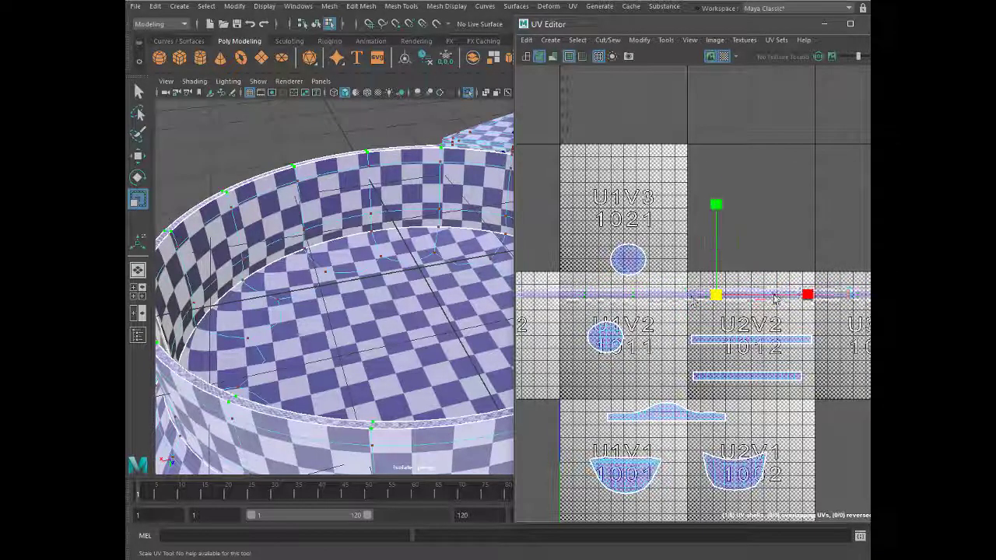
left_click_drag(774, 300, 695, 308)
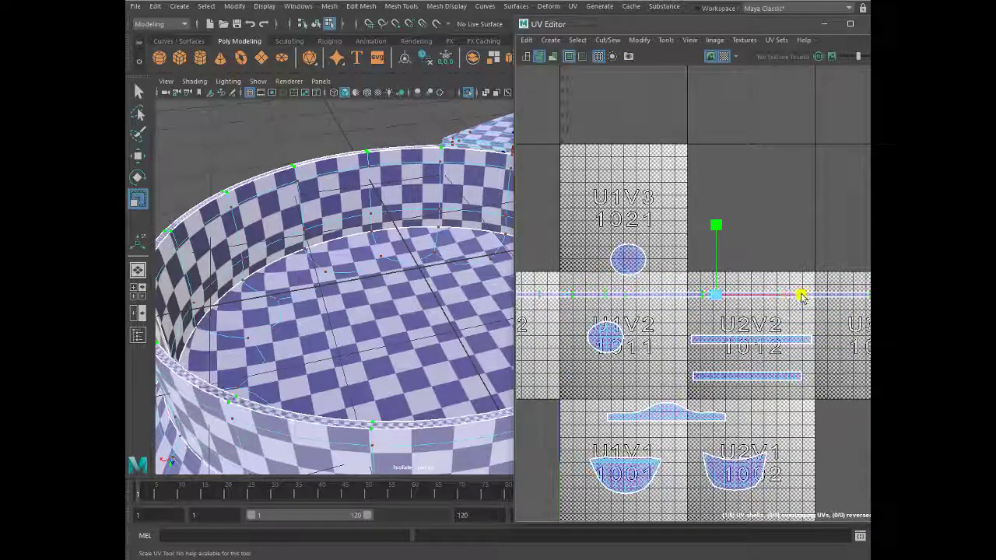
left_click_drag(715, 304, 663, 306)
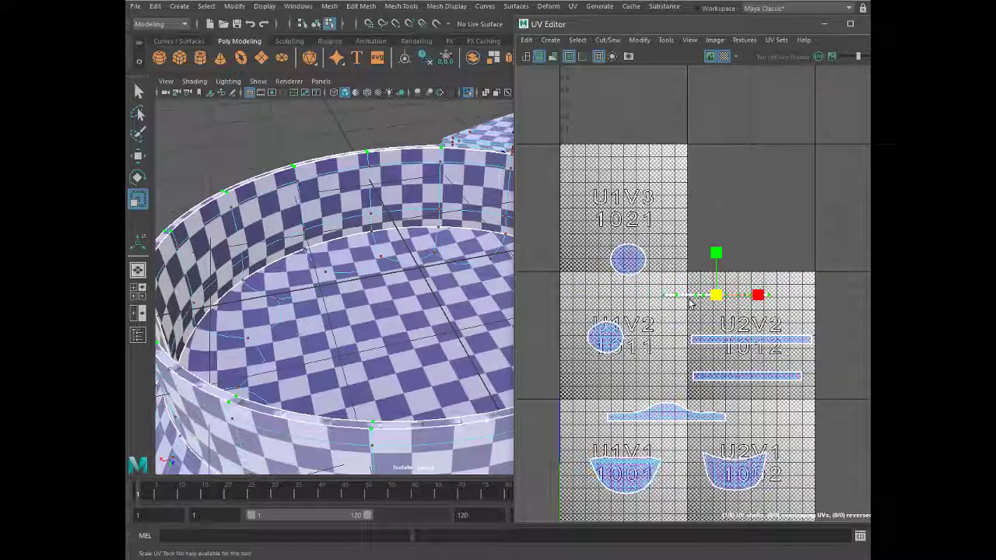
scroll(436, 366, "down", 5)
Select the brim shell and shrink the shell in tile 1002 slightly
left_click_drag(467, 374, 421, 391, "alt")
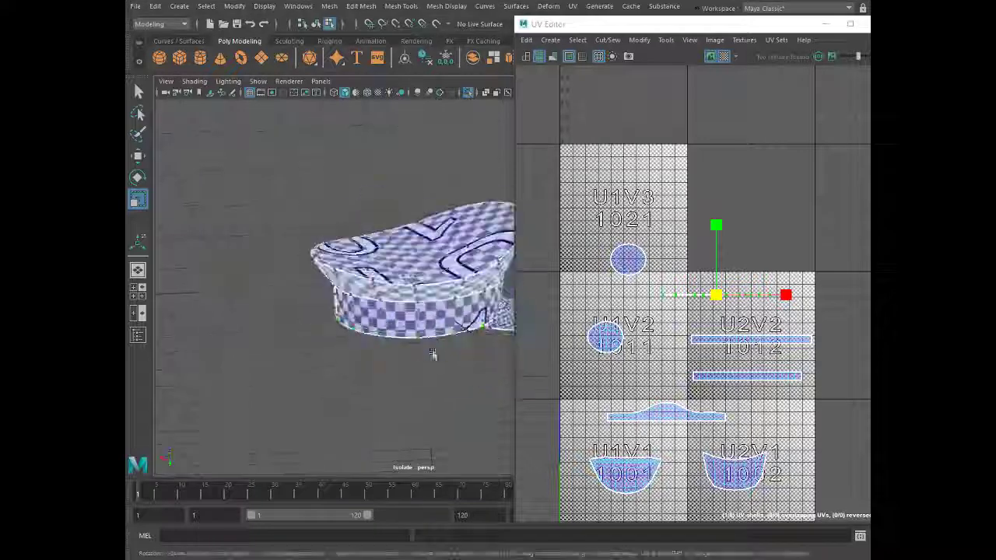
left_click(427, 357)
mouse_move(426, 356)
left_mouse_down("alt")
mouse_move(410, 403)
mouse_move(416, 420)
left_mouse_up("alt")
scroll(410, 404, "up", 3)
left_click_drag(626, 475, 642, 474)
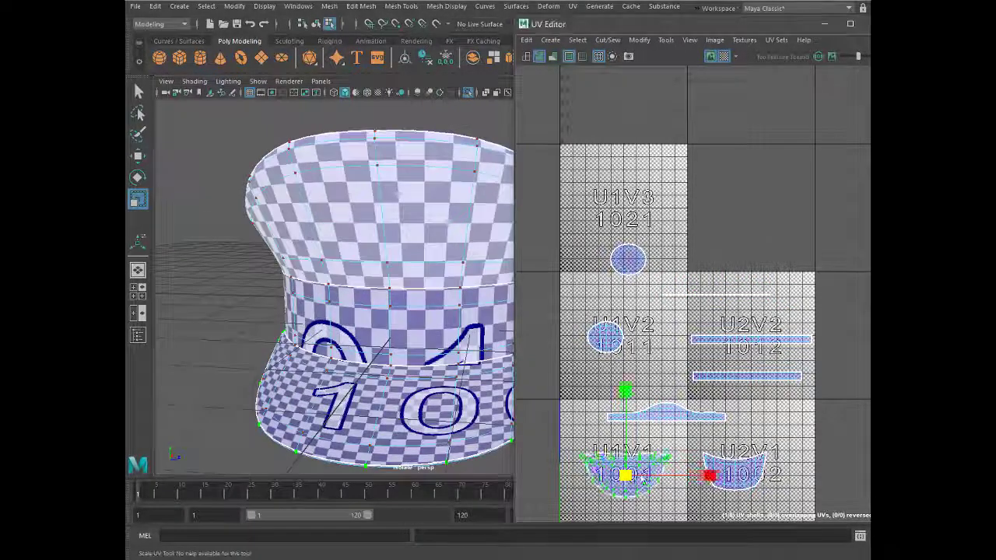
left_click_drag(734, 474, 711, 478)
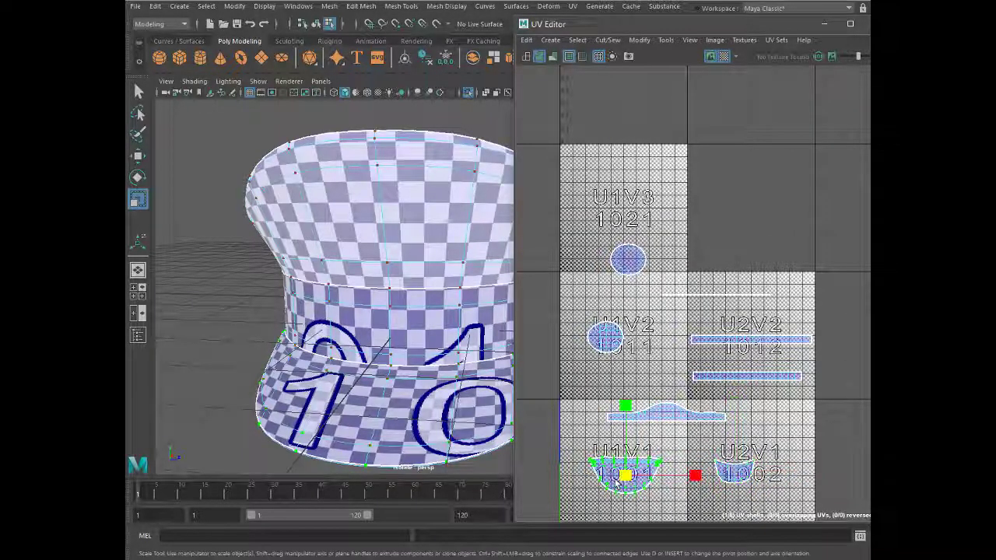
Stretch the brim shell in tile 1001 wider, then narrow and scale it down
left_click_drag(426, 393, 429, 335, "alt")
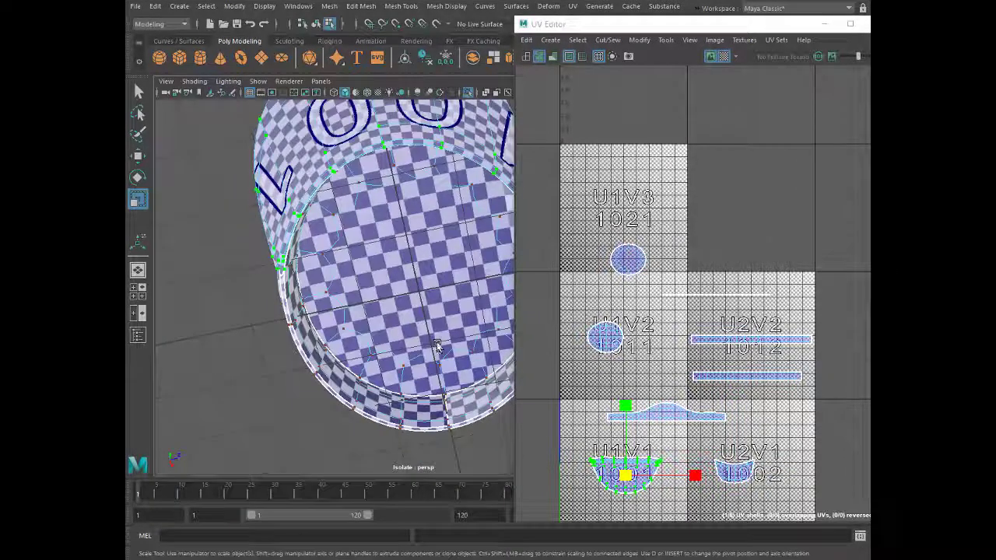
left_click_drag(685, 480, 753, 466)
left_click(748, 467)
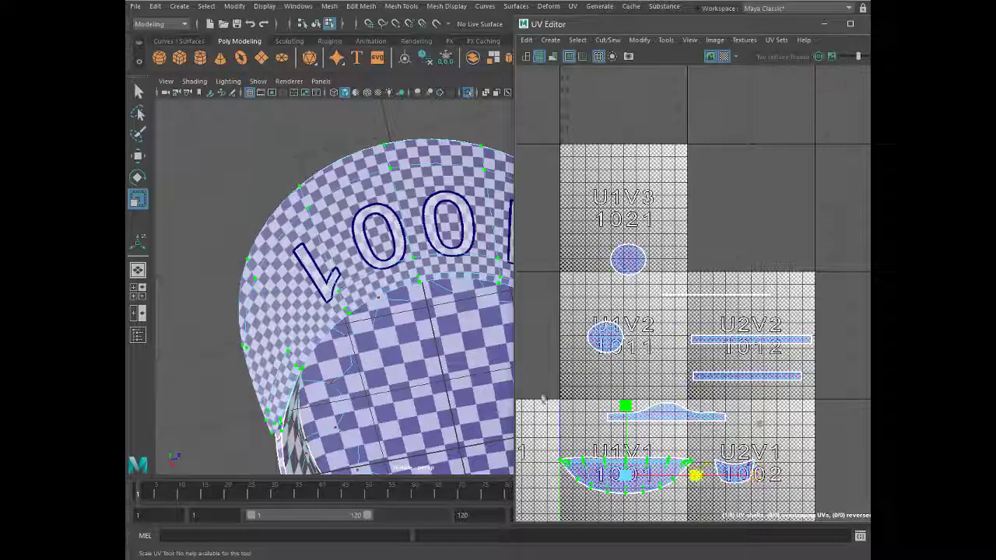
left_click_drag(697, 477, 615, 480)
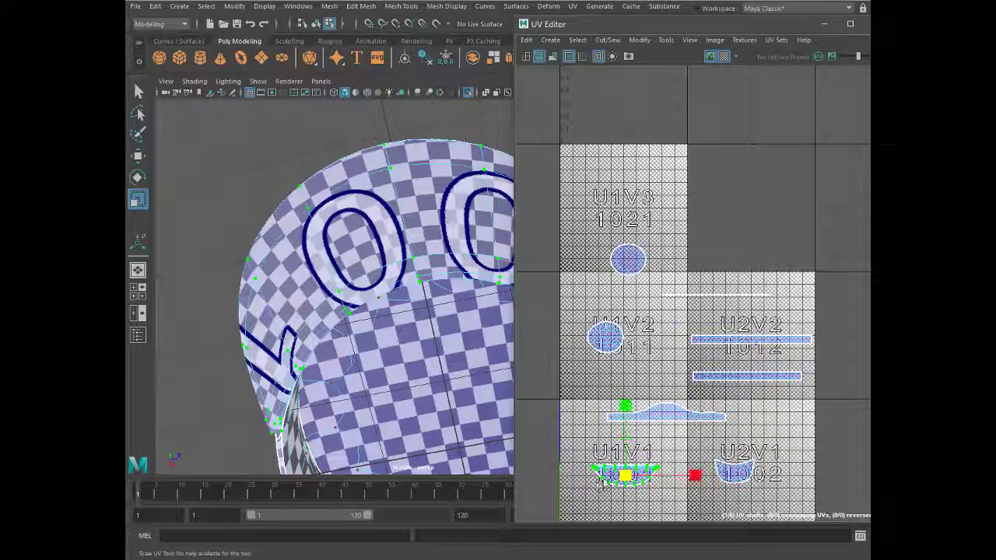
left_click_drag(373, 365, 387, 323, "alt")
left_click_drag(629, 478, 597, 483)
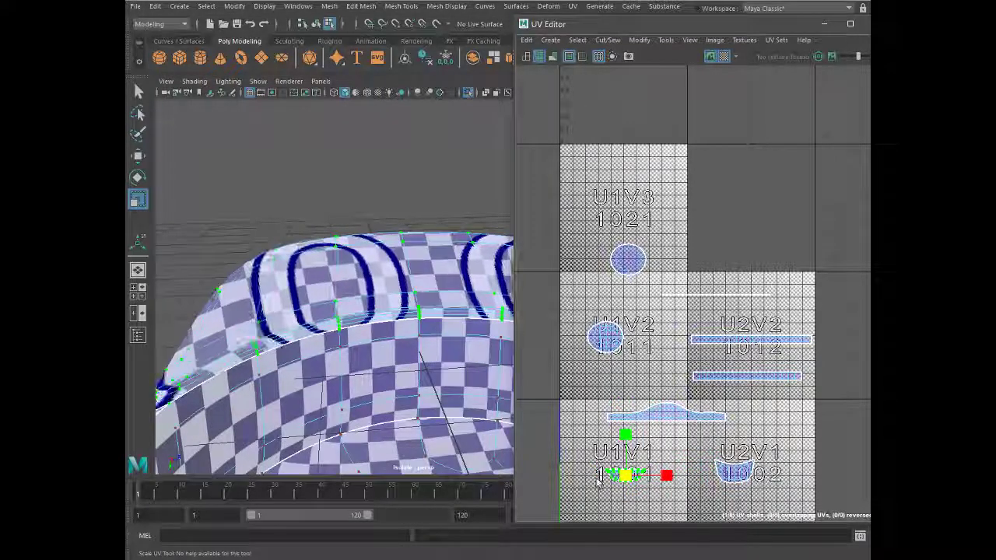
Shrink the shell in tile 1002 so its checker numbers read larger
left_click_drag(245, 351, 398, 406, "alt")
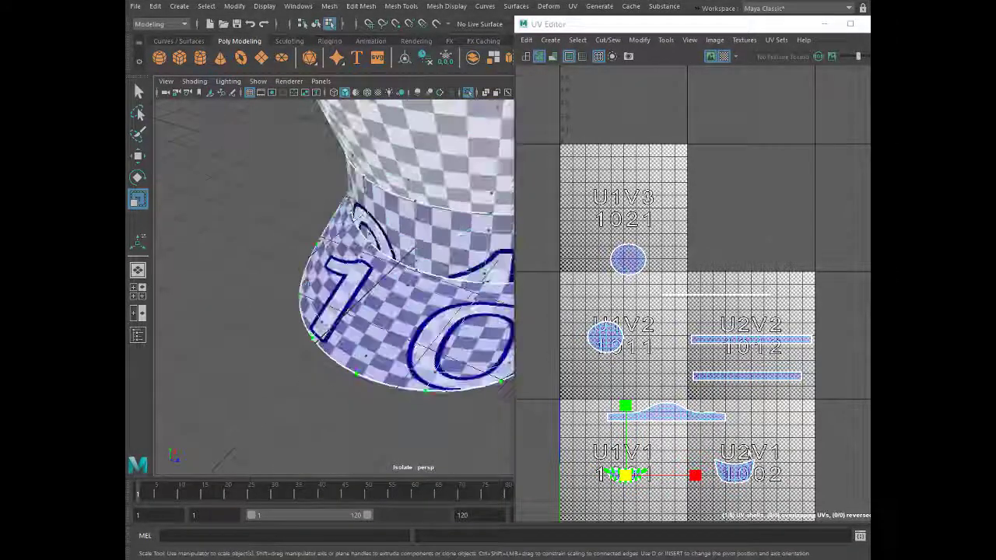
left_click(735, 471)
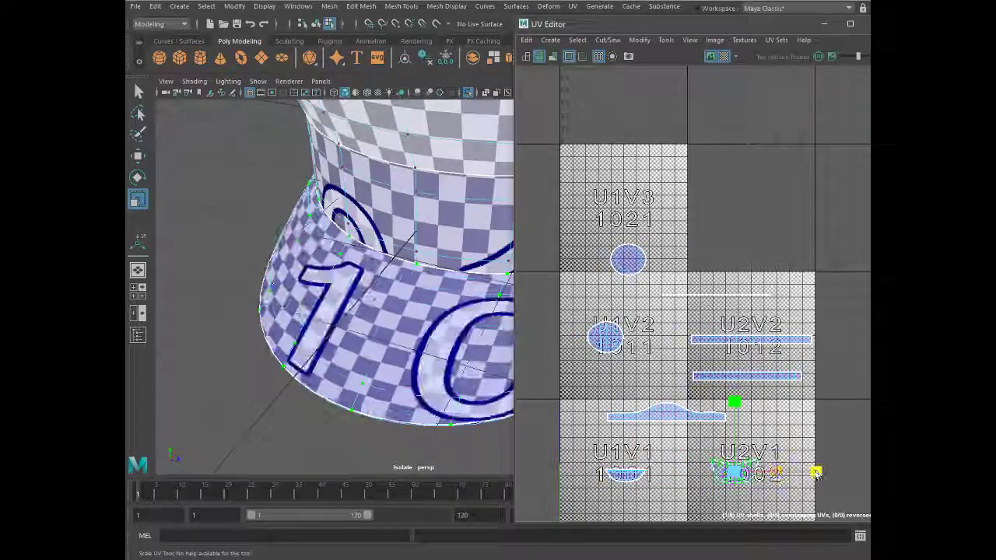
left_click_drag(816, 472, 804, 471)
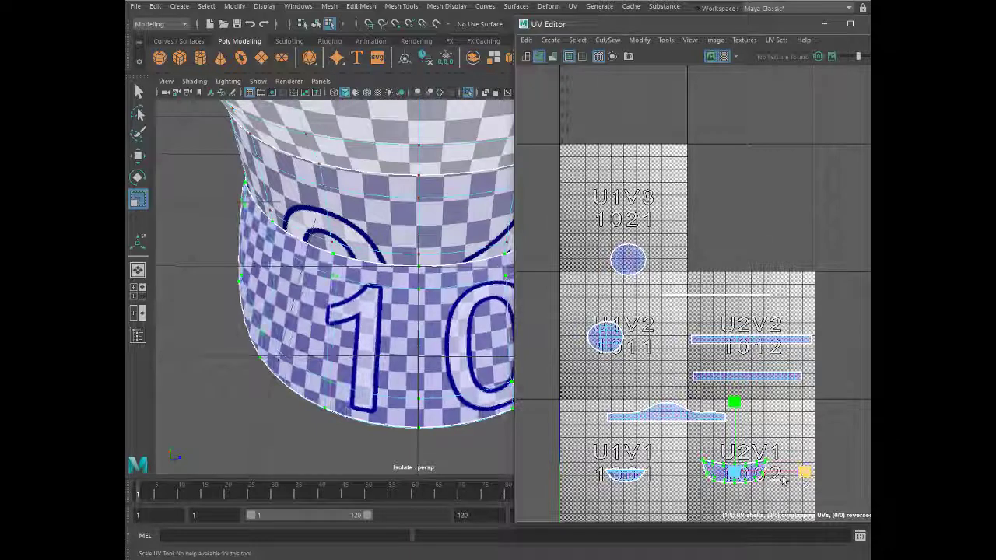
left_click_drag(785, 480, 703, 478)
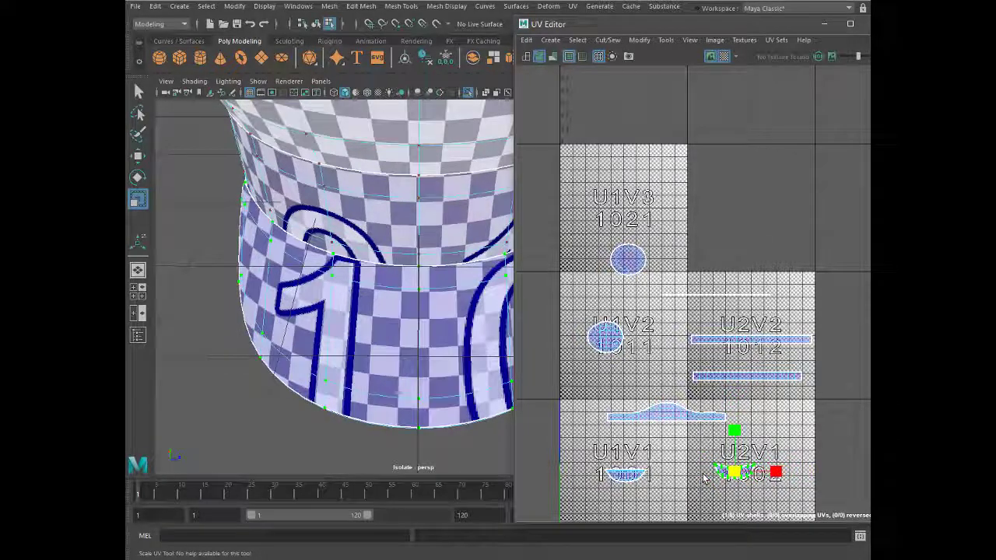
left_click_drag(704, 478, 713, 476)
mouse_move(420, 327)
left_mouse_down("alt")
mouse_move(367, 371)
mouse_move(399, 281)
left_mouse_up("alt")
scroll(664, 373, "down", 3)
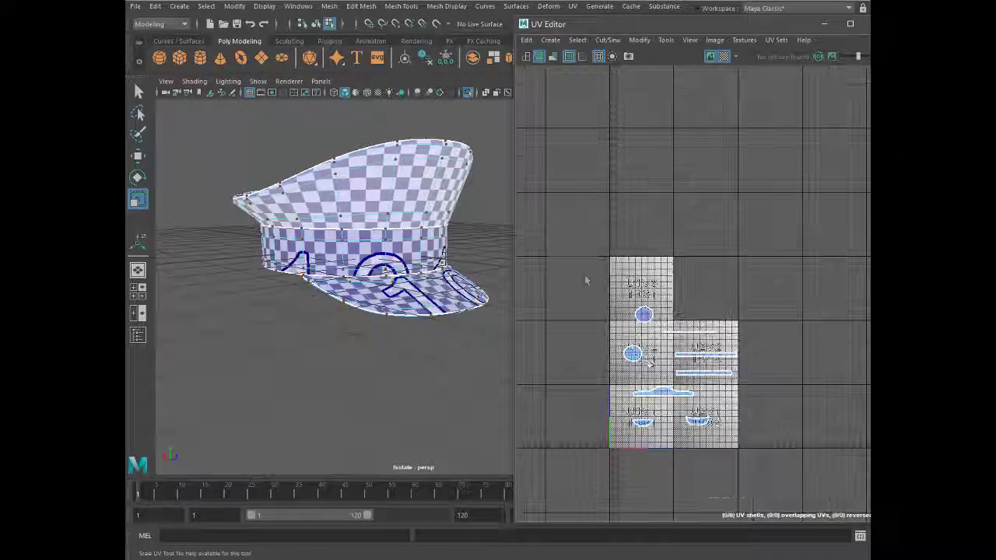
Select all of the cap's UV shells and stretch them slightly in U
left_click_drag(787, 473, 779, 463)
key("f")
scroll(756, 440, "down", 2)
scroll(661, 365, "up", 2)
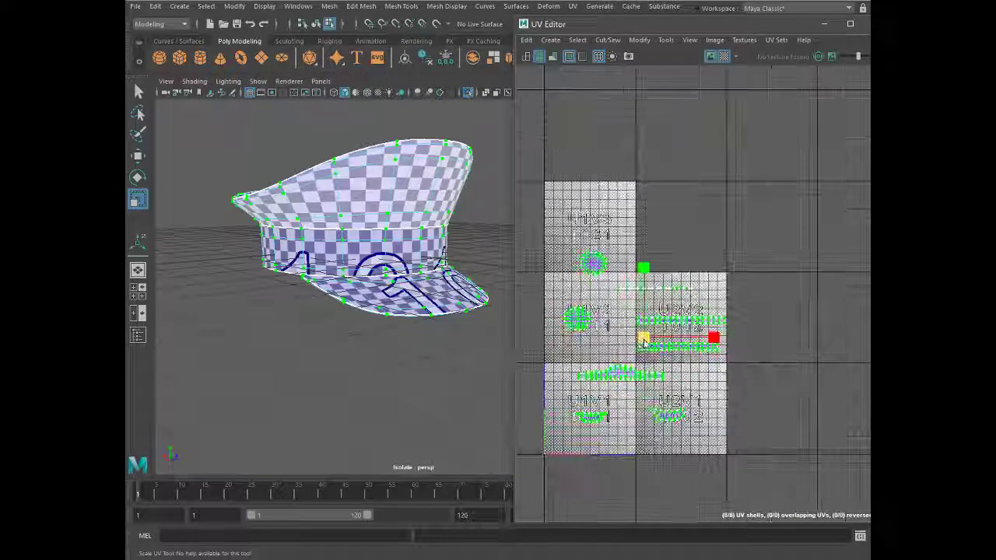
left_click_drag(643, 343, 644, 345)
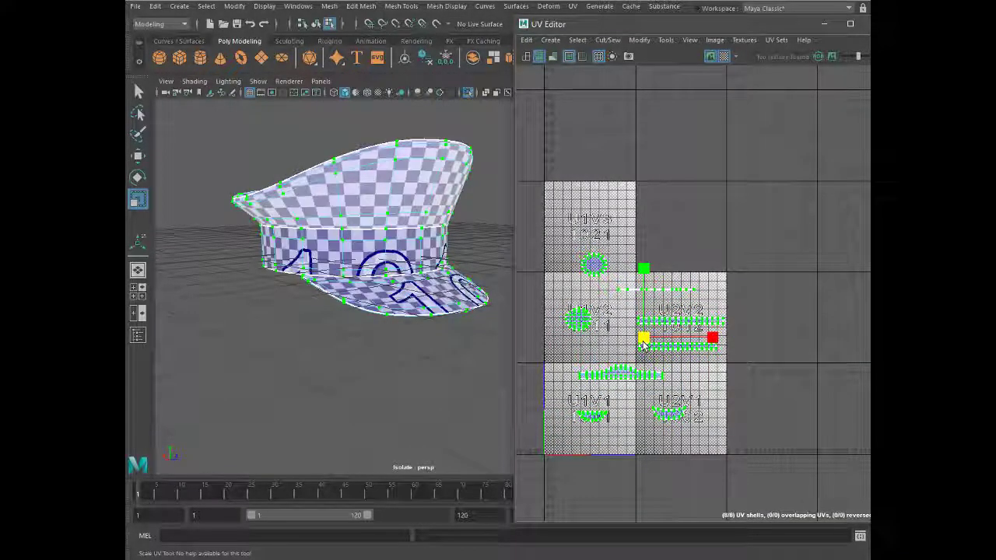
right_click(563, 332)
Pack all the cap's shells into tile 1001 with Layout UVs and inspect the result
left_click(516, 350)
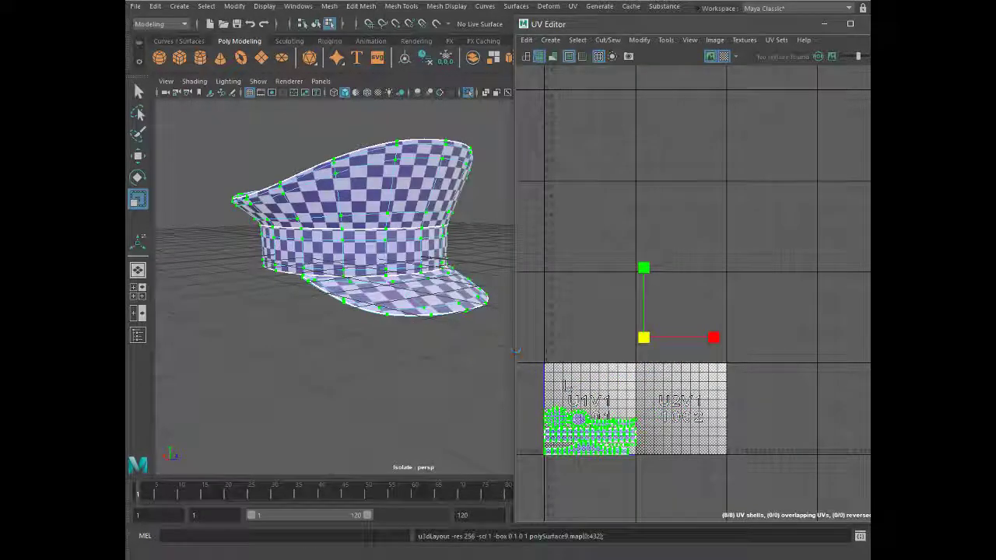
scroll(554, 421, "up", 2)
scroll(553, 420, "up", 2)
scroll(553, 420, "up", 3)
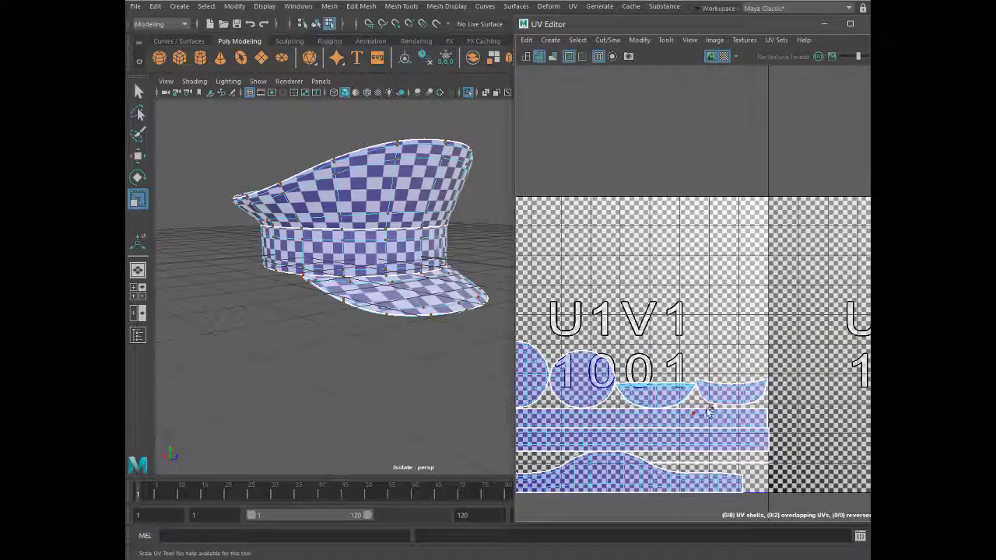
left_click_drag(234, 282, 376, 302, "alt")
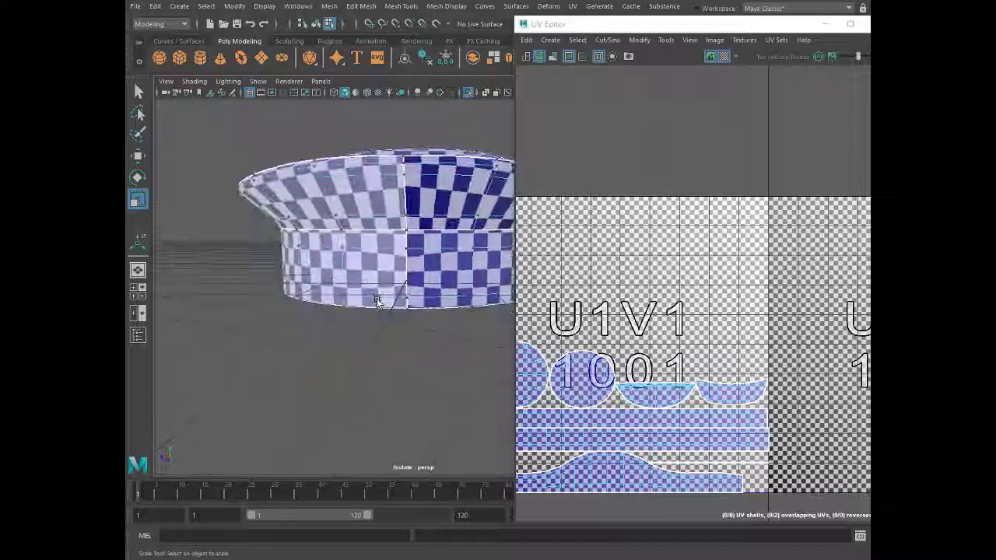
scroll(632, 441, "down", 2)
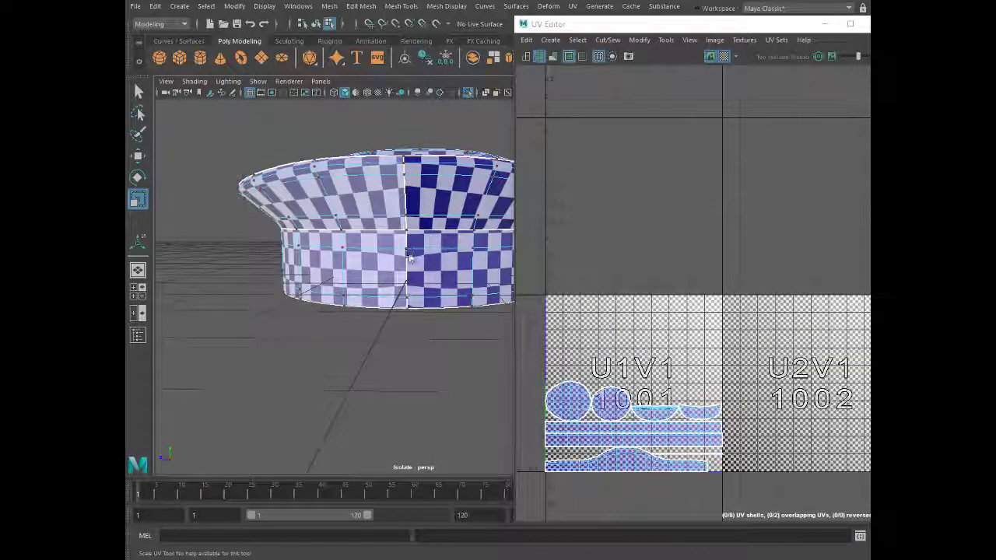
scroll(407, 249, "up", 5)
scroll(404, 257, "down", 3)
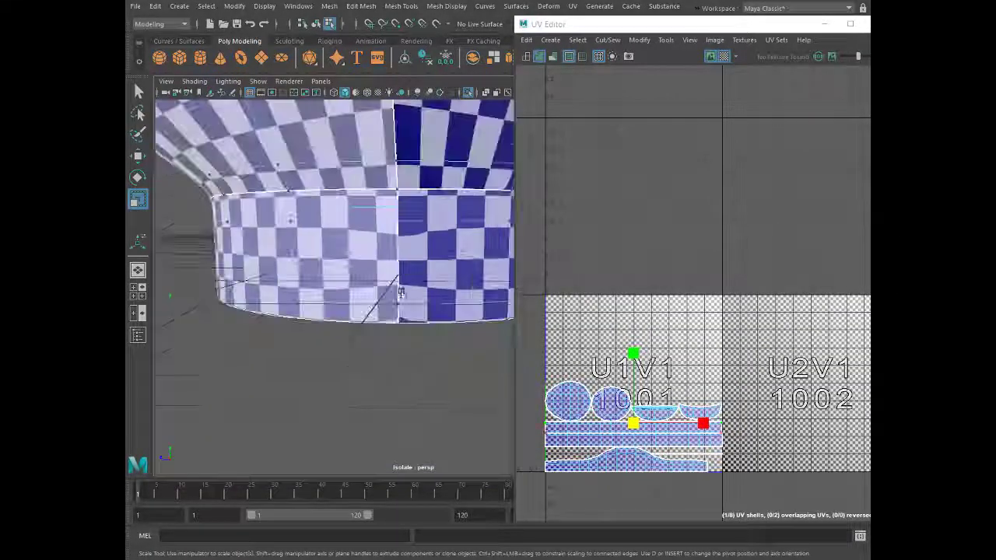
scroll(697, 436, "up", 2)
scroll(711, 501, "up", 2)
scroll(711, 500, "up", 2)
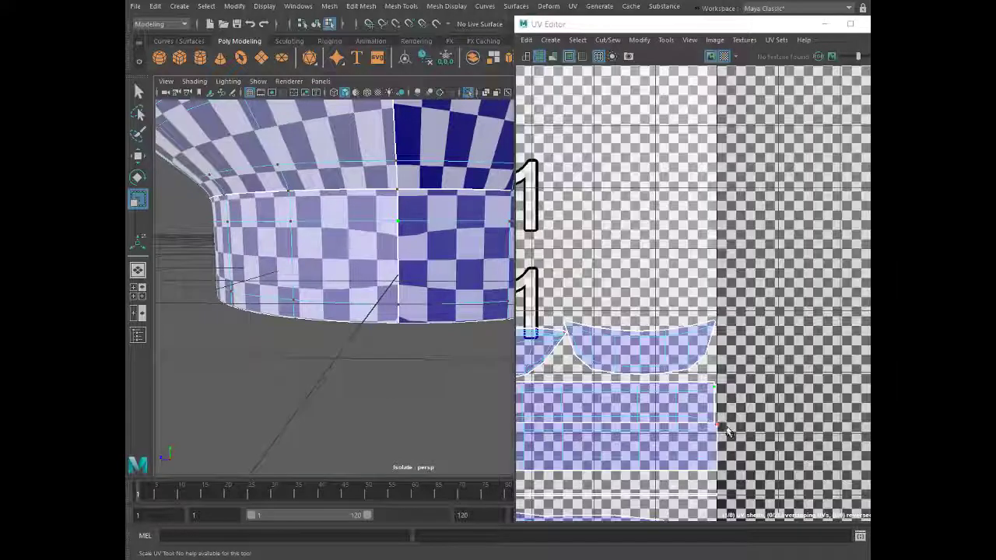
scroll(711, 501, "up", 2)
scroll(710, 500, "up", 2)
scroll(711, 500, "down", 2)
scroll(711, 500, "down", 2)
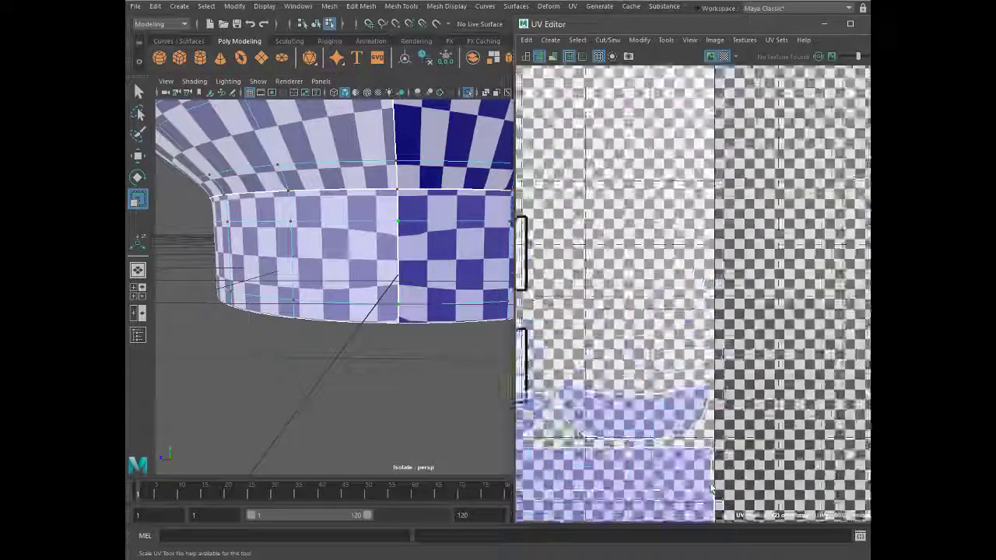
scroll(711, 501, "down", 4)
scroll(548, 490, "up", 4)
scroll(549, 490, "up", 1)
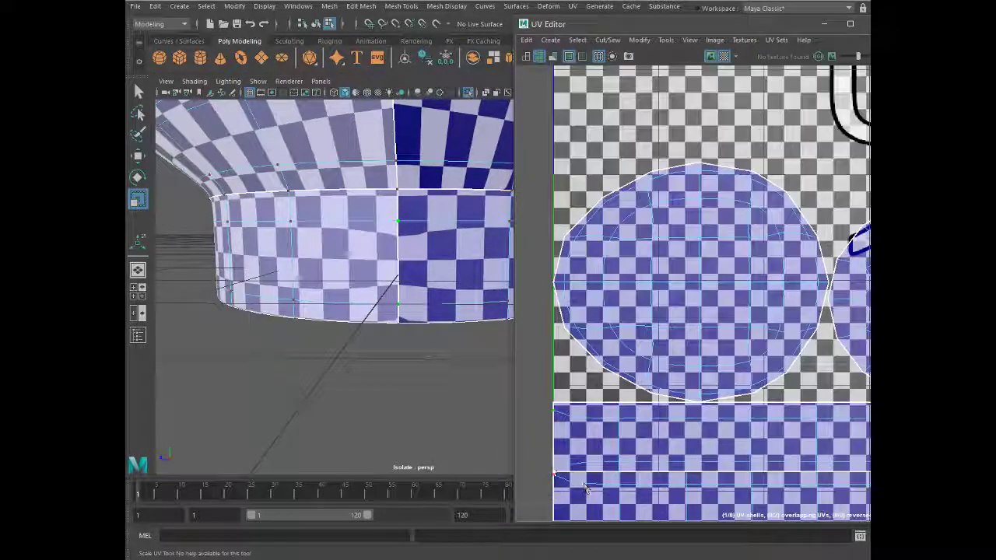
scroll(585, 488, "down", 3)
scroll(586, 488, "up", 3)
scroll(585, 488, "down", 3)
Move the hat band strip up above the circle shells
key("w")
scroll(703, 336, "down", 1)
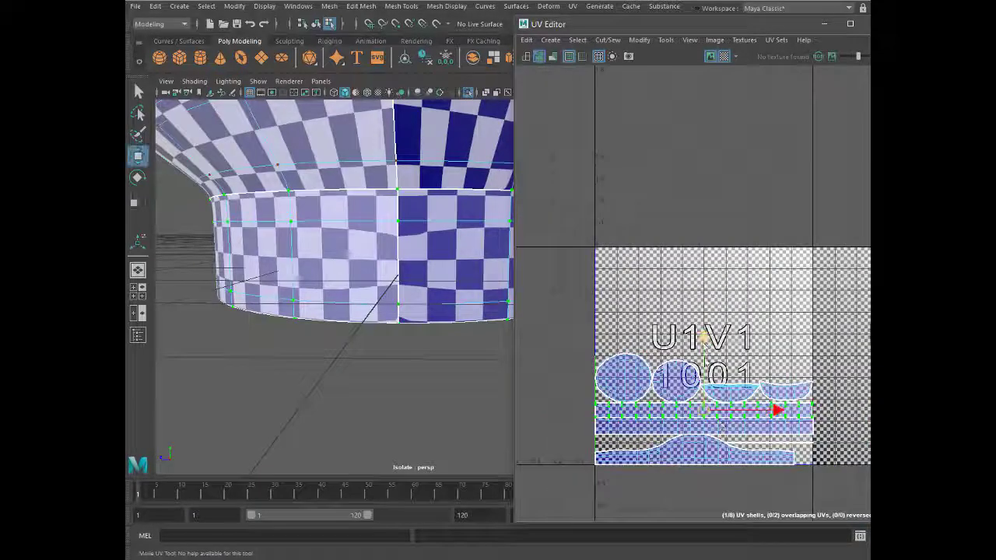
left_click_drag(703, 336, 703, 256)
scroll(809, 374, "up", 4)
scroll(810, 374, "up", 3)
scroll(809, 381, "up", 2)
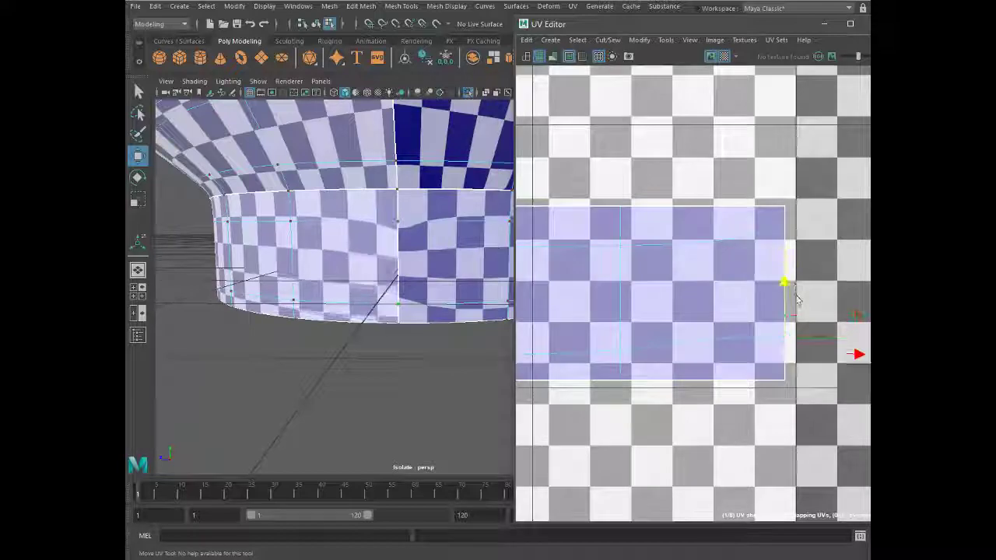
scroll(691, 296, "down", 3)
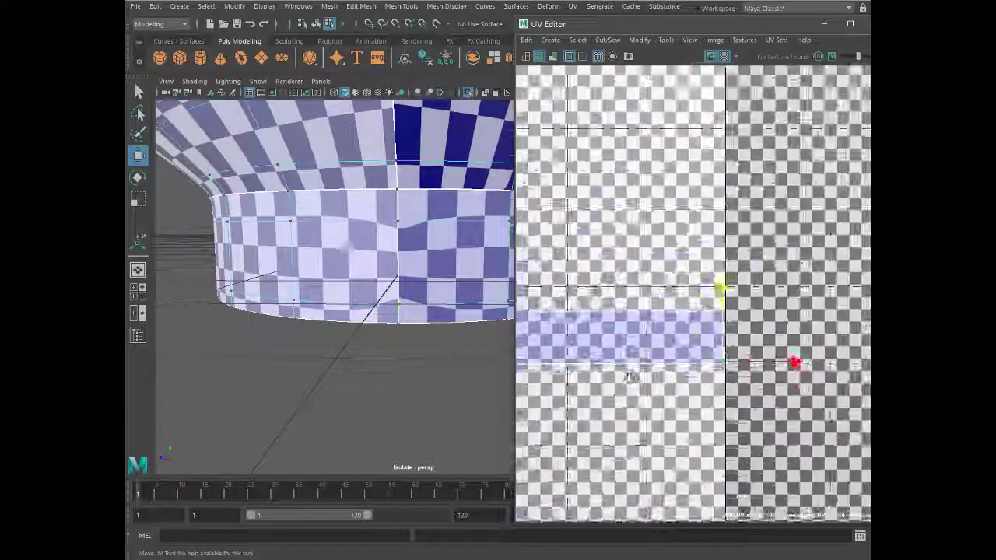
scroll(619, 327, "down", 4)
scroll(629, 396, "up", 3)
scroll(629, 395, "up", 2)
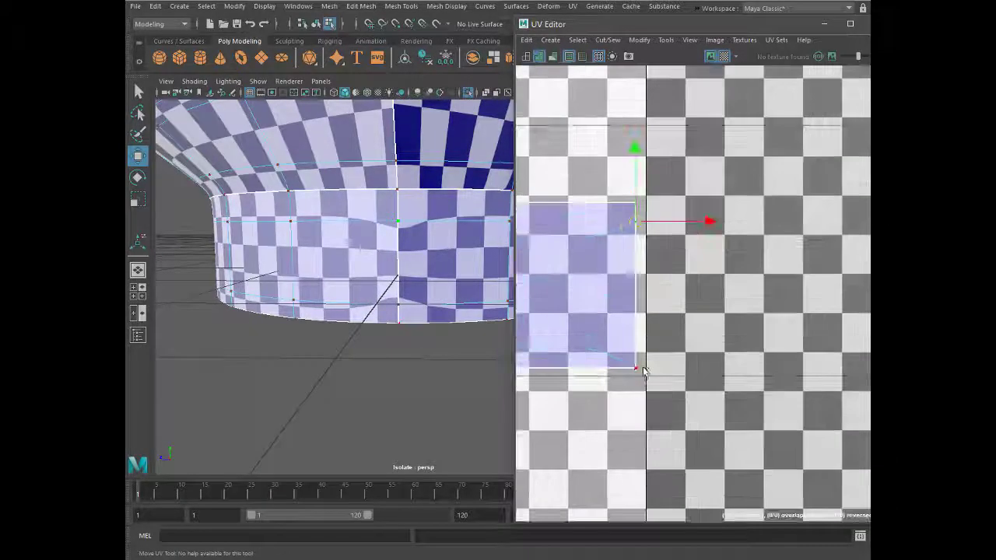
scroll(607, 420, "down", 3)
scroll(584, 442, "down", 4)
scroll(580, 440, "up", 3)
scroll(576, 438, "up", 1)
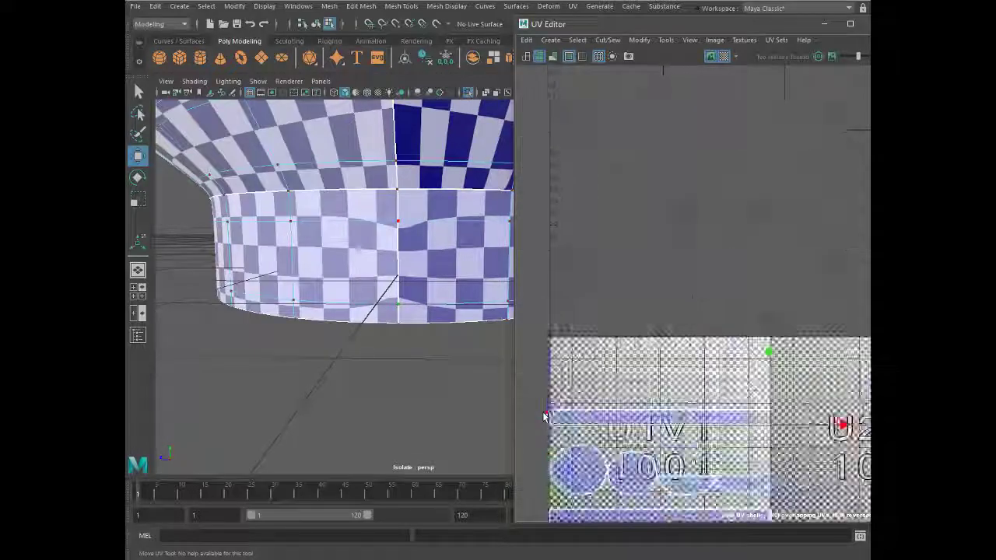
scroll(568, 436, "up", 3)
scroll(557, 432, "up", 2)
scroll(584, 389, "down", 3)
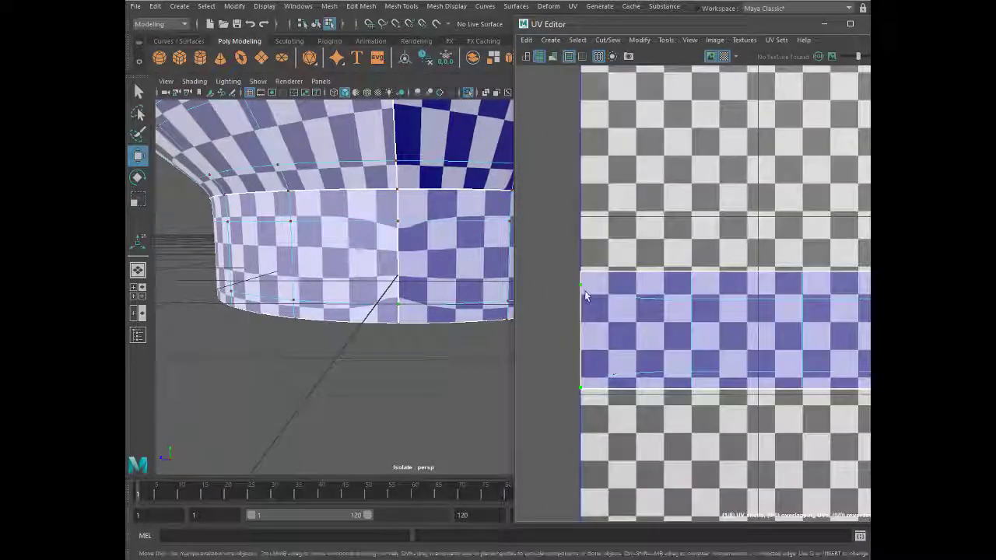
scroll(584, 292, "down", 5)
scroll(829, 293, "up", 5)
scroll(614, 348, "up", 3)
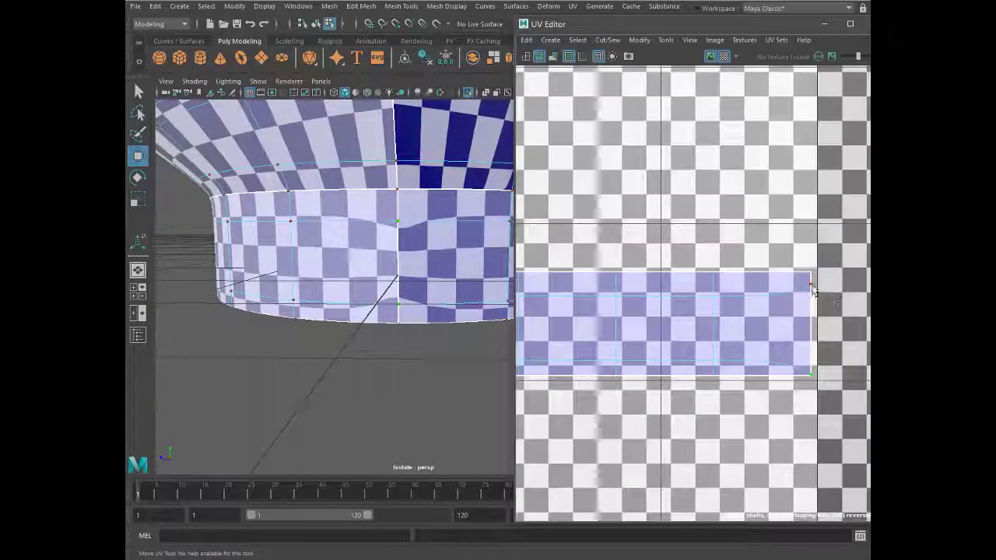
scroll(614, 348, "down", 3)
Switch to the Scale UV tool and bring up the UV marking menu for layout
key("r")
scroll(603, 331, "up", 1)
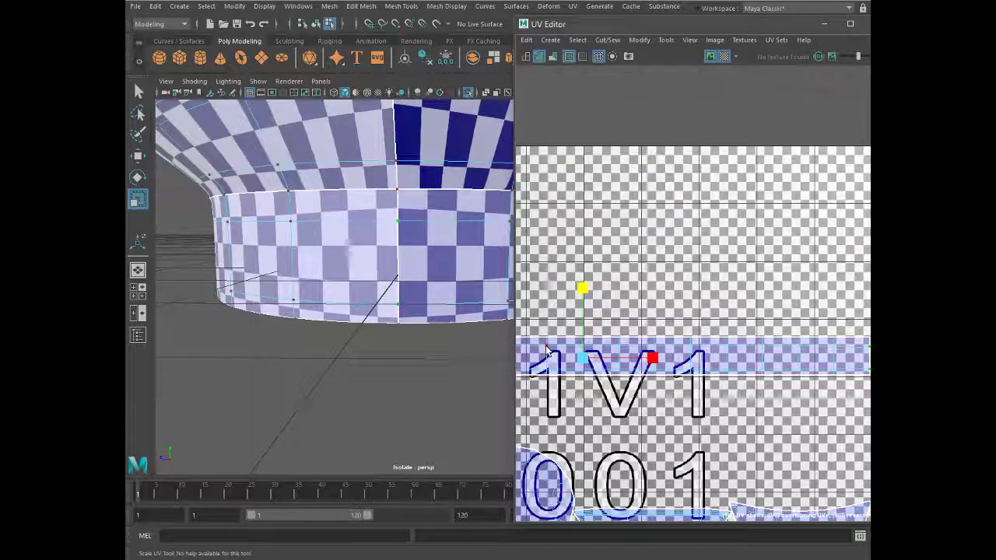
scroll(547, 352, "down", 4)
scroll(537, 350, "down", 2)
scroll(521, 349, "down", 1)
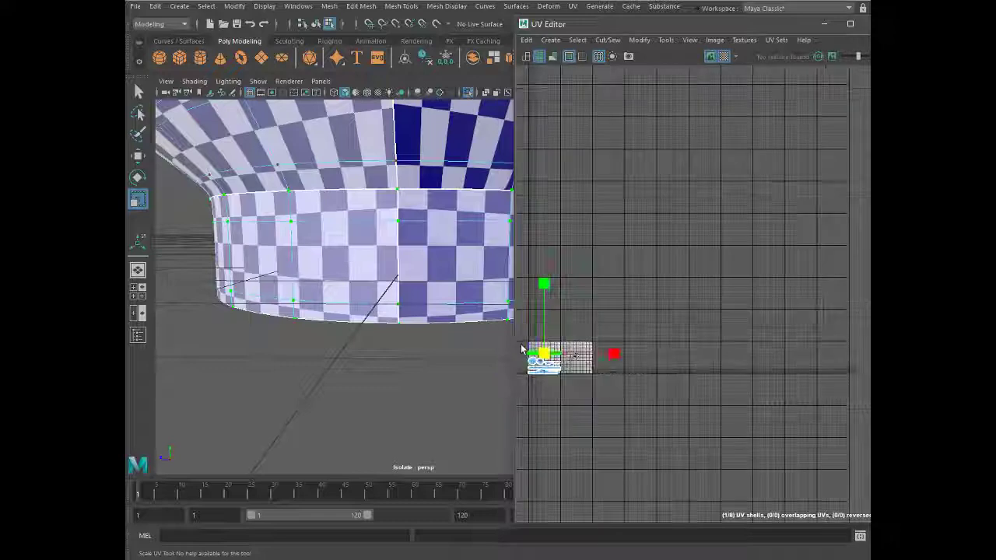
right_click(532, 359)
Repack the shells into tile 1001, then frame and zoom in on the hat
left_click(434, 378)
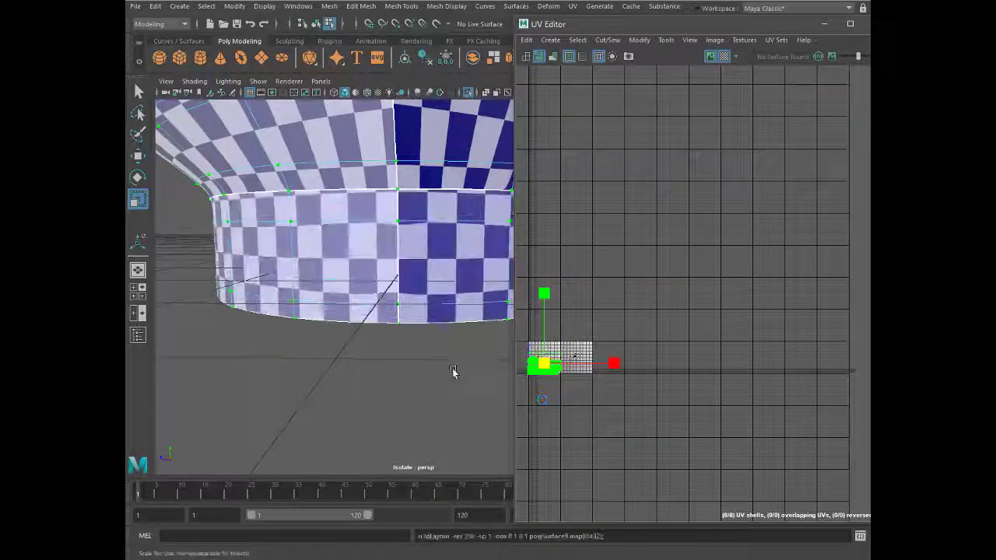
key("f")
mouse_move(429, 336)
left_mouse_down("alt")
mouse_move(289, 345)
mouse_move(355, 340)
mouse_move(345, 319)
left_mouse_up("alt")
mouse_move(400, 307)
right_mouse_down("alt")
mouse_move(423, 260)
mouse_move(449, 286)
right_mouse_up("alt")
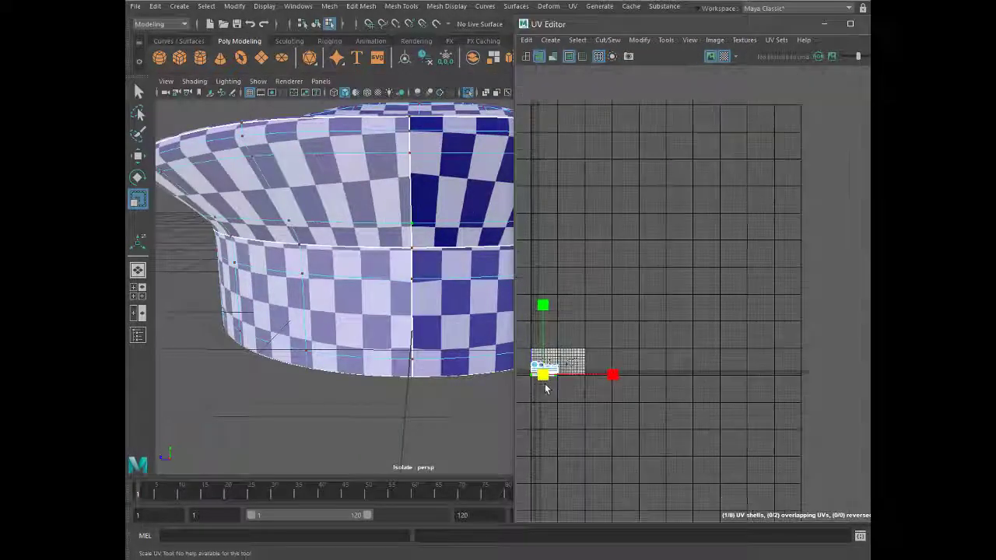
scroll(545, 378, "up", 2)
scroll(547, 376, "up", 4)
scroll(548, 377, "up", 3)
scroll(548, 377, "up", 3)
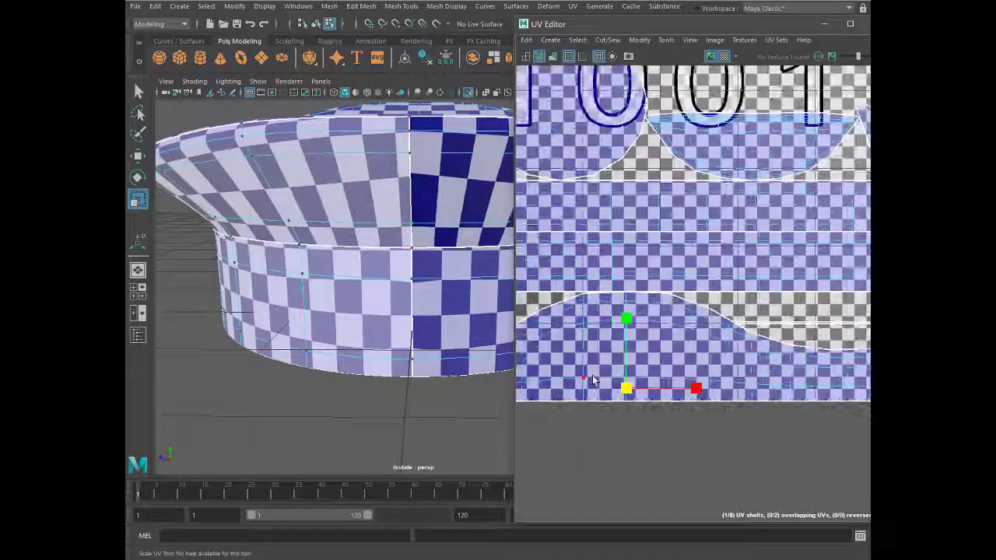
scroll(662, 385, "up", 2)
scroll(769, 391, "up", 2)
Select the UV at the wavy shell's right edge and scale it along U to flatten it
left_click(754, 377)
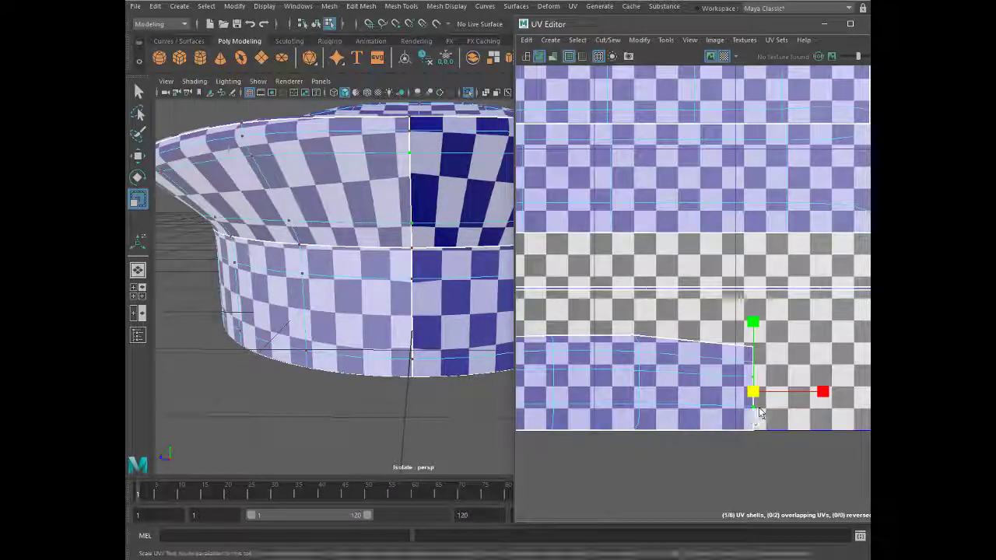
scroll(701, 417, "down", 5)
scroll(563, 413, "up", 5)
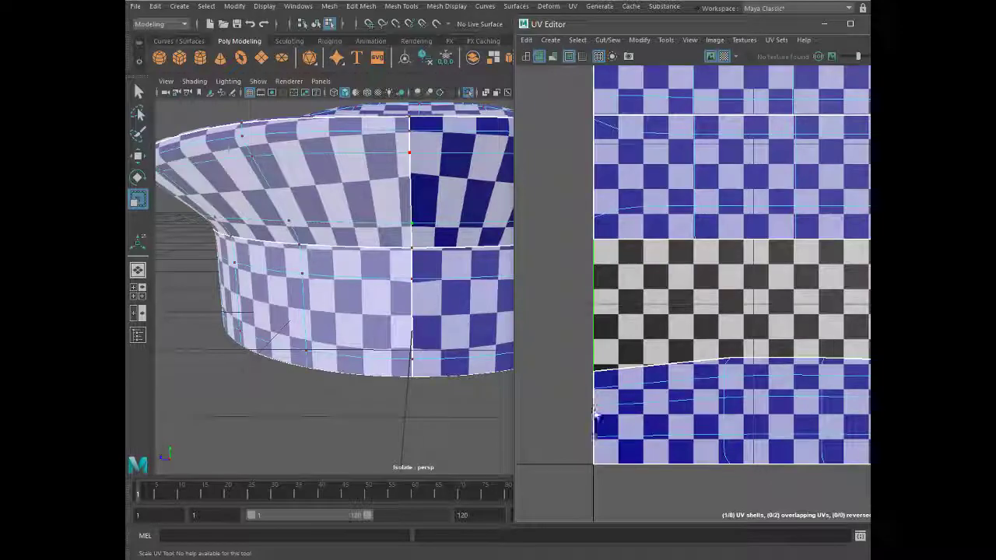
scroll(592, 421, "down", 3)
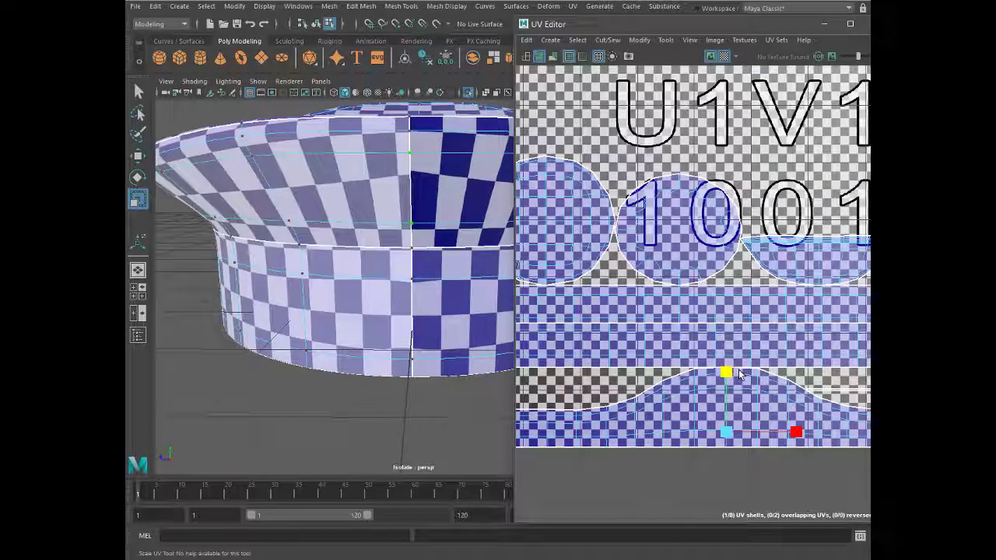
scroll(740, 374, "down", 3)
scroll(740, 378, "up", 5)
scroll(738, 389, "up", 2)
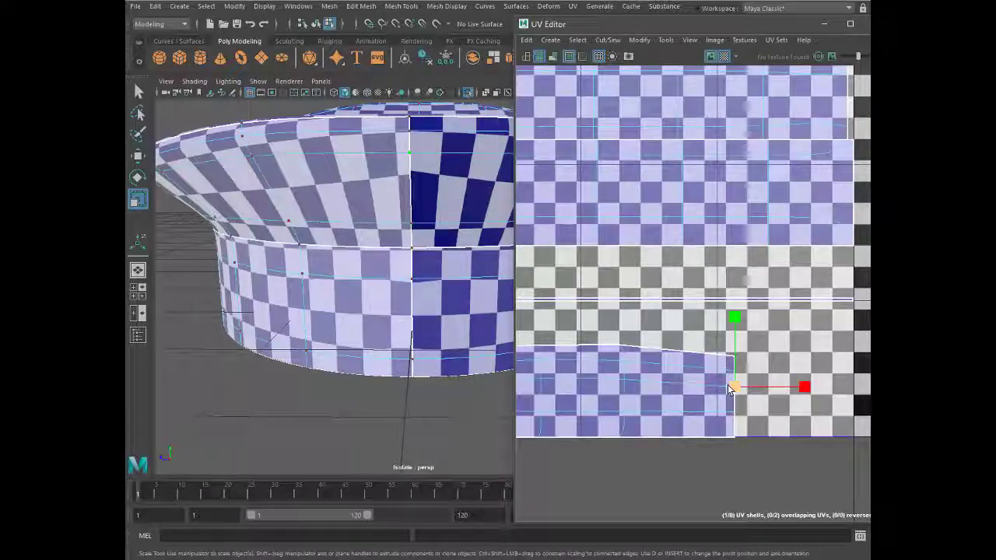
scroll(730, 389, "down", 4)
scroll(561, 390, "up", 4)
key("f")
key("w")
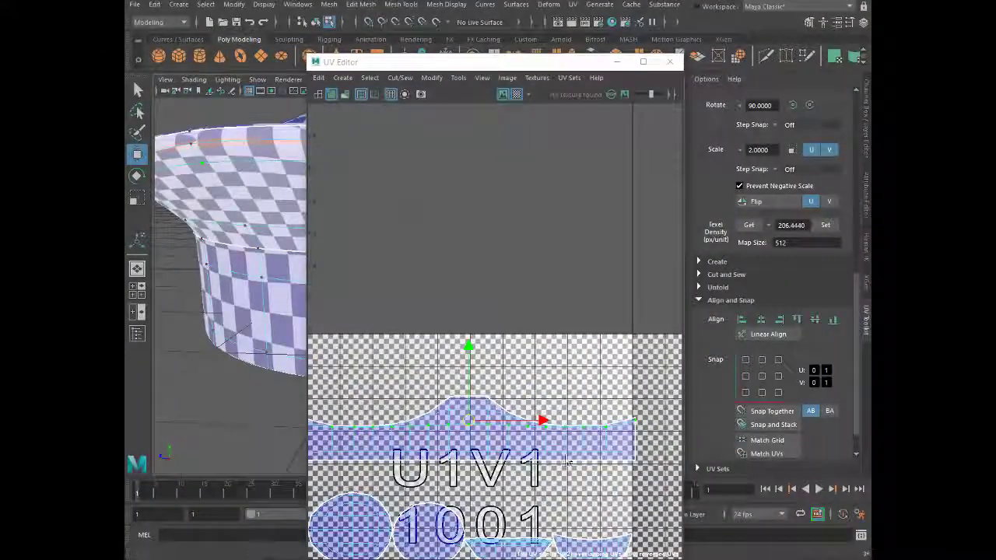
Add more points across the wavy shell's edge to the selection and apply Straighten UVs
scroll(567, 461, "up", 5)
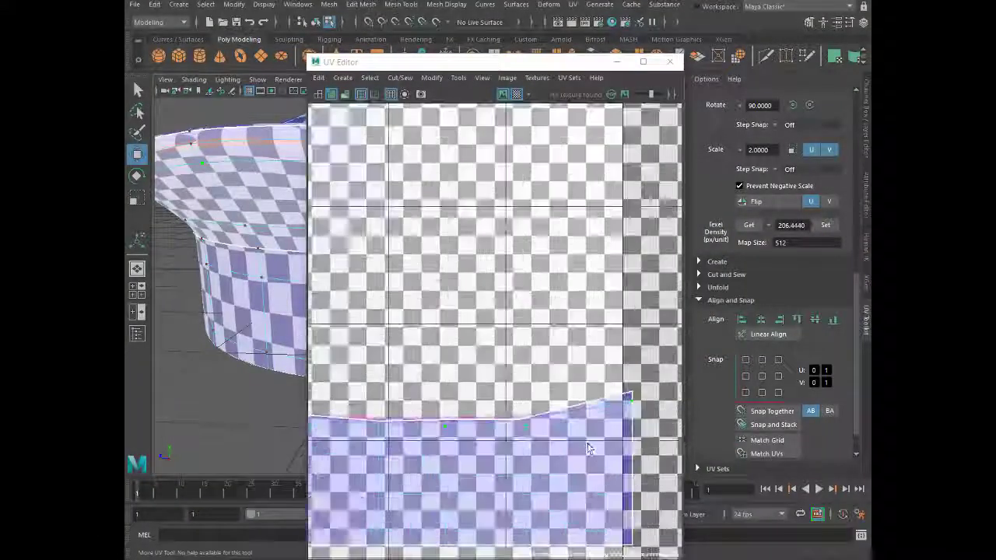
key("w")
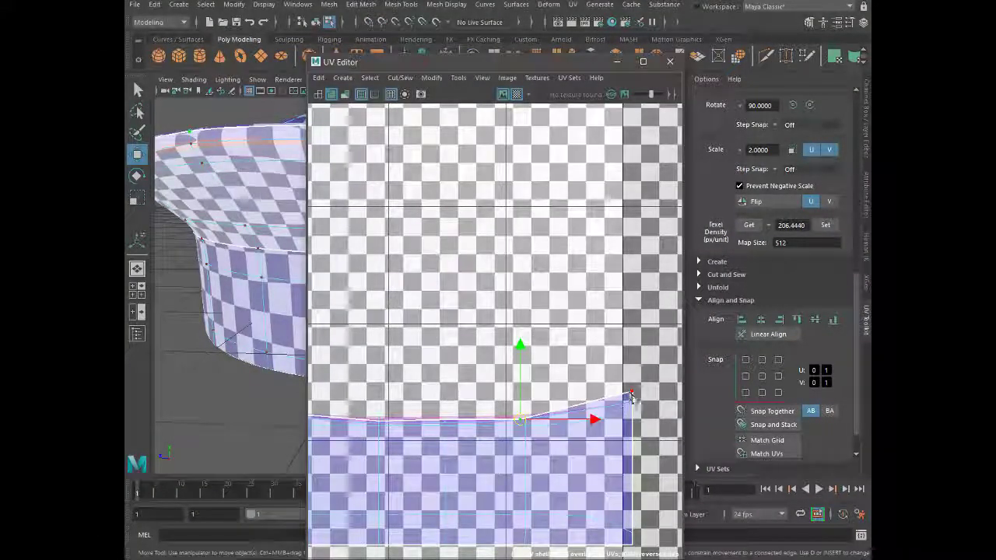
scroll(532, 423, "down", 5)
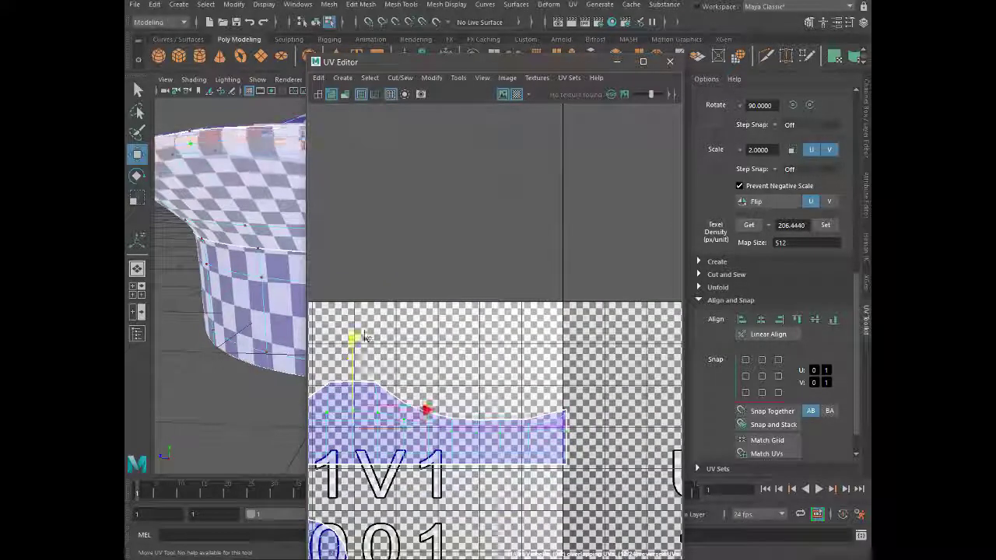
scroll(412, 428, "up", 3)
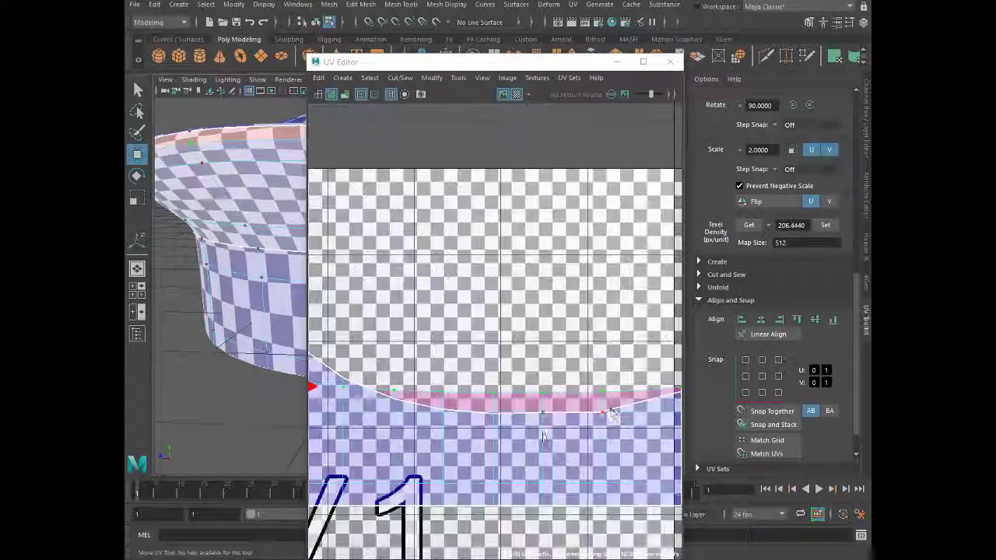
left_click(456, 436)
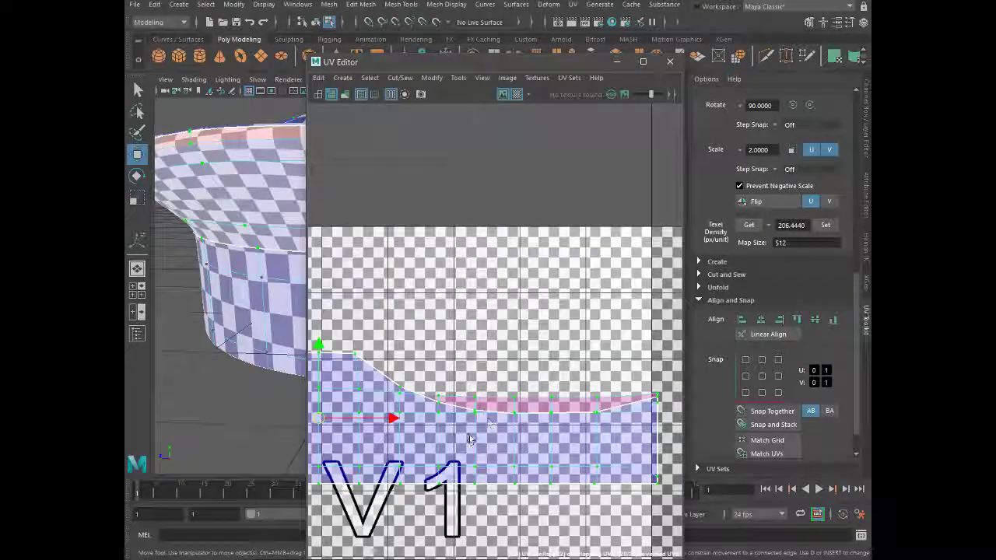
right_click_drag(503, 345, 541, 326, "shift")
scroll(535, 320, "down", 3)
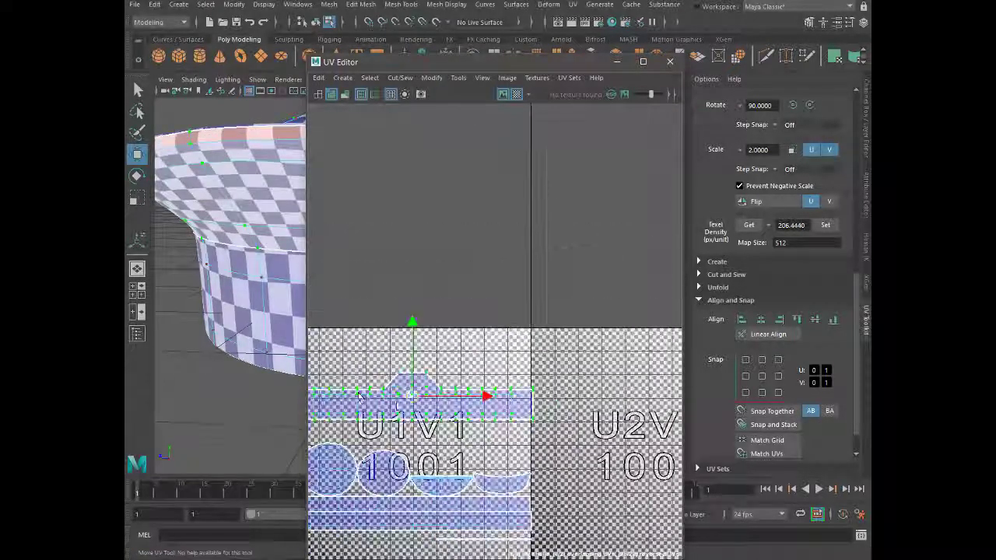
scroll(502, 389, "up", 5)
scroll(518, 398, "down", 3)
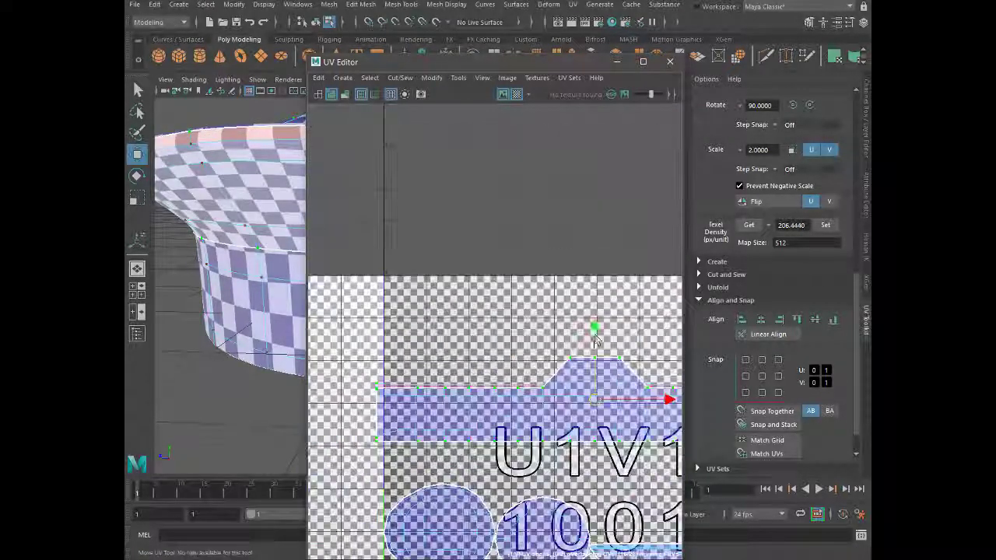
Nudge the band shell into place inside tile 1001 with the Move manipulator
left_click_drag(594, 329, 596, 325)
scroll(596, 324, "up", 4)
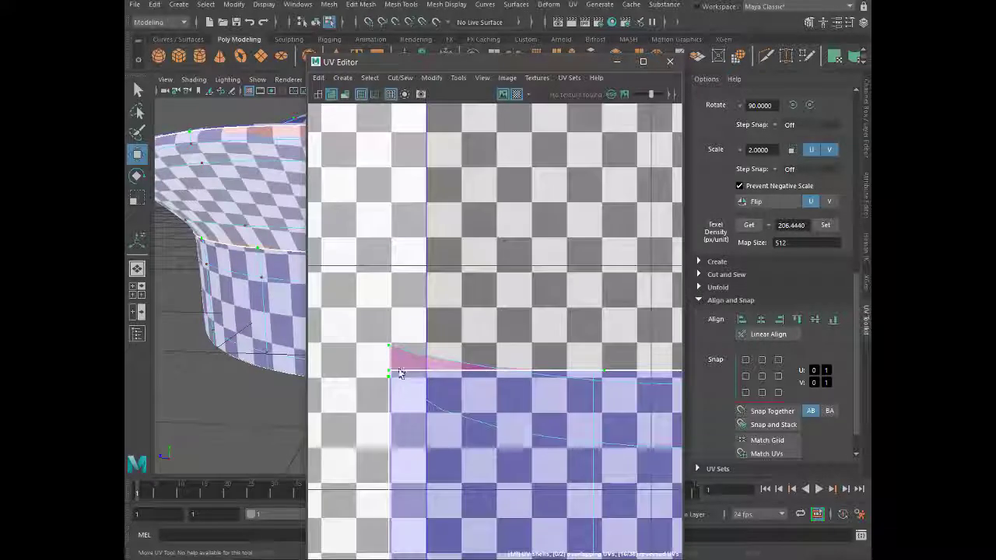
scroll(606, 372, "down", 4)
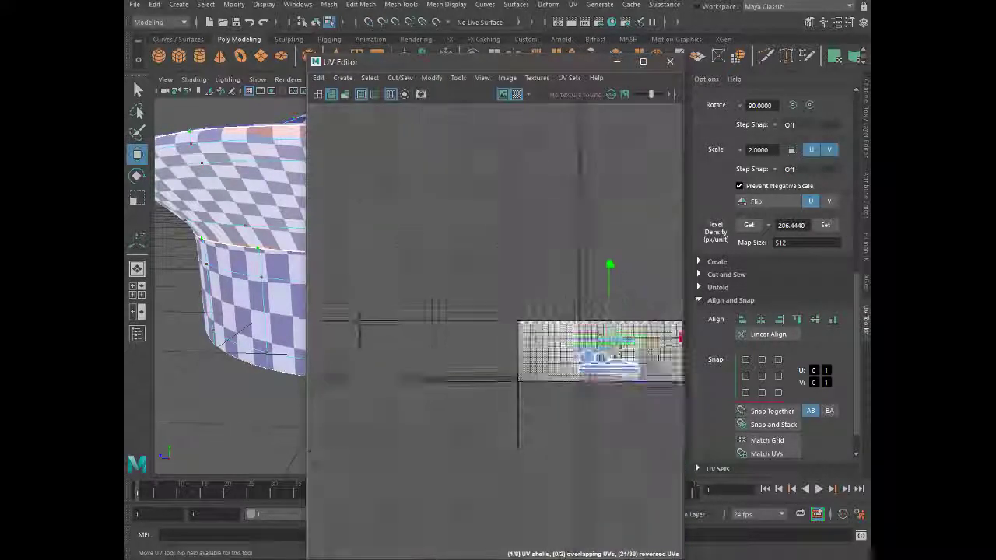
scroll(473, 290, "up", 4)
scroll(474, 289, "up", 2)
scroll(501, 356, "down", 4)
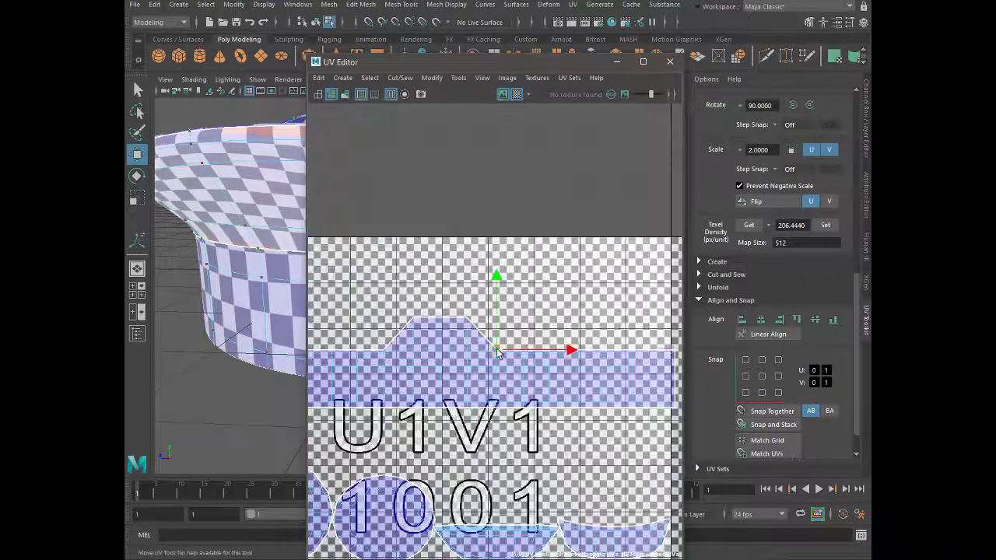
scroll(553, 342, "up", 5)
scroll(555, 315, "down", 3)
scroll(445, 365, "up", 3)
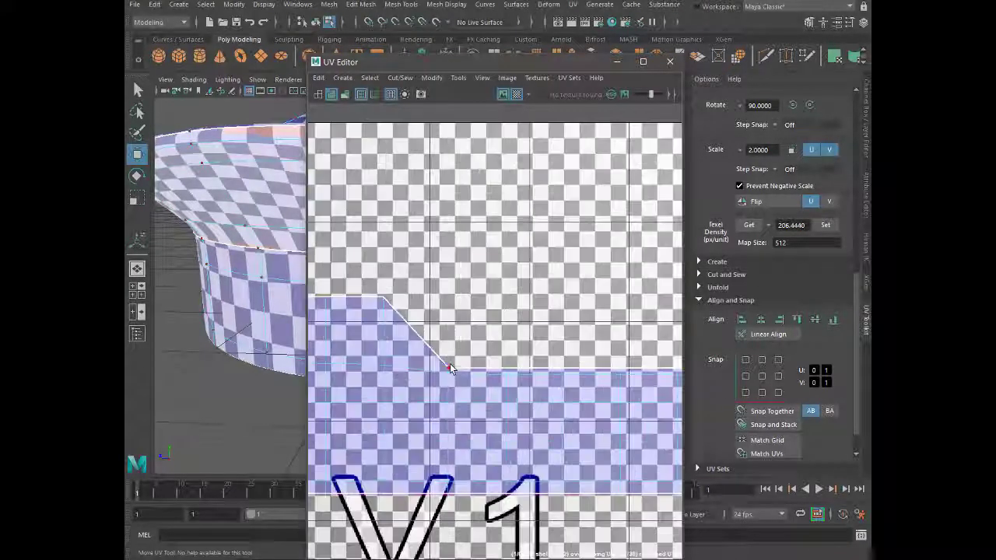
scroll(444, 364, "down", 4)
scroll(452, 377, "up", 4)
scroll(453, 377, "down", 4)
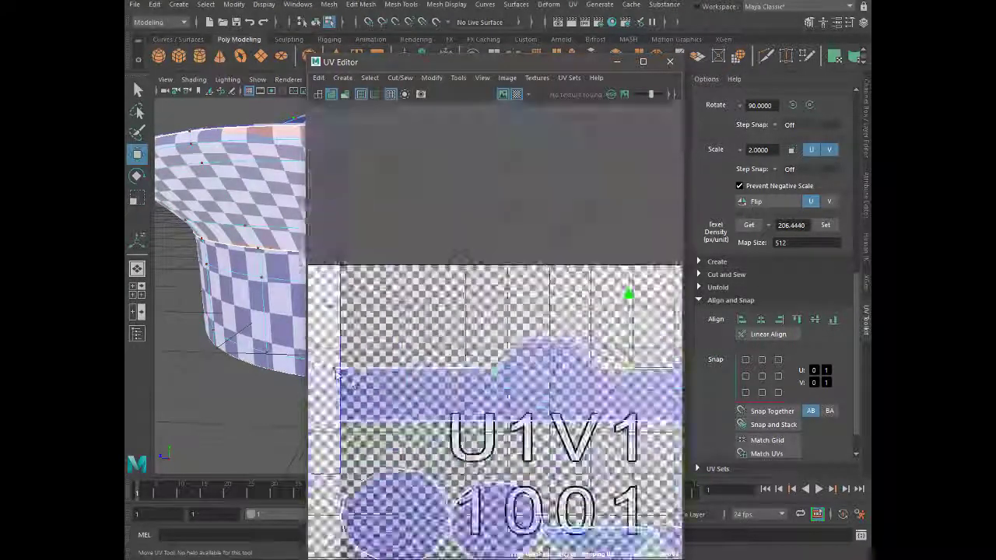
scroll(350, 354, "up", 5)
scroll(365, 349, "down", 2)
scroll(365, 350, "down", 3)
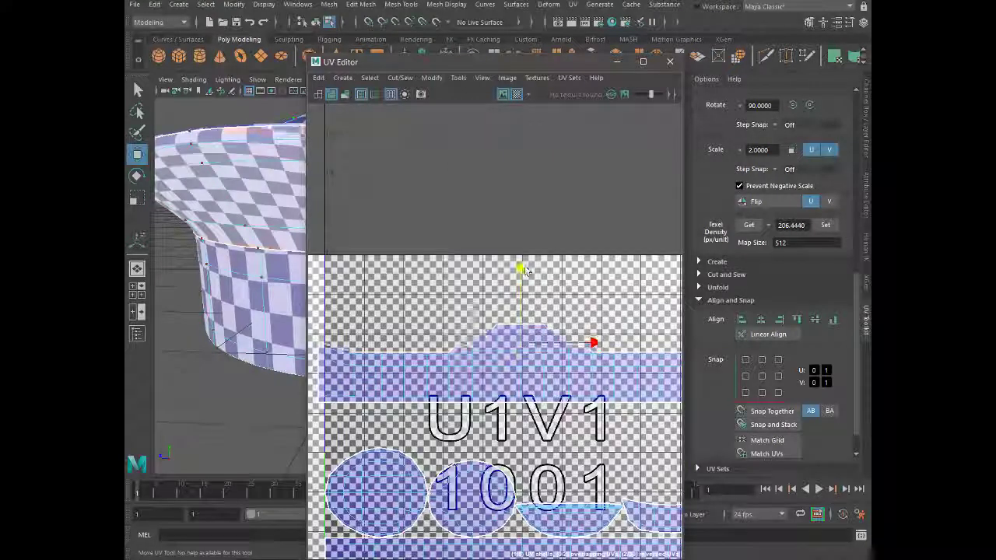
Show the hat unsmoothed and straighten the shell's top-edge UVs level
key("1")
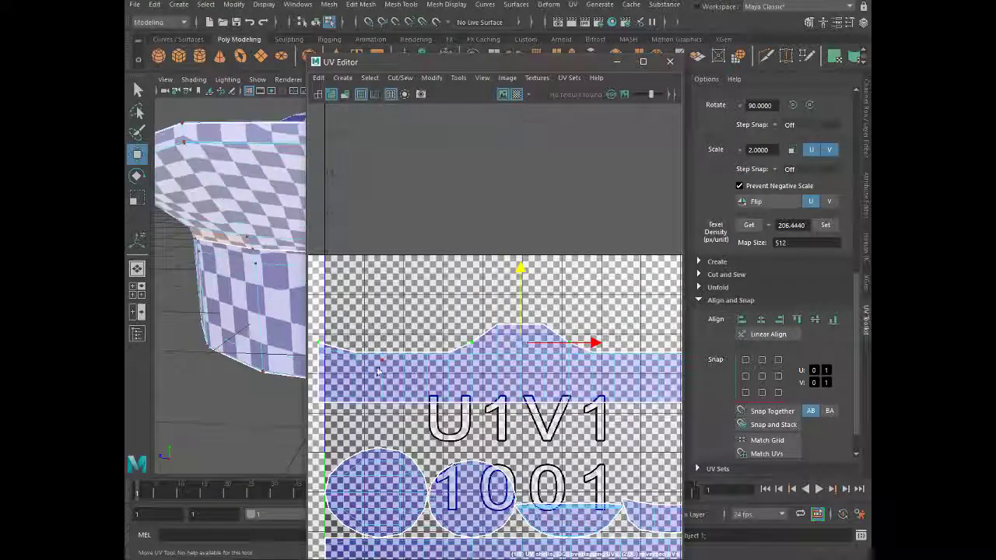
right_click_drag(476, 330, 477, 330, "shift")
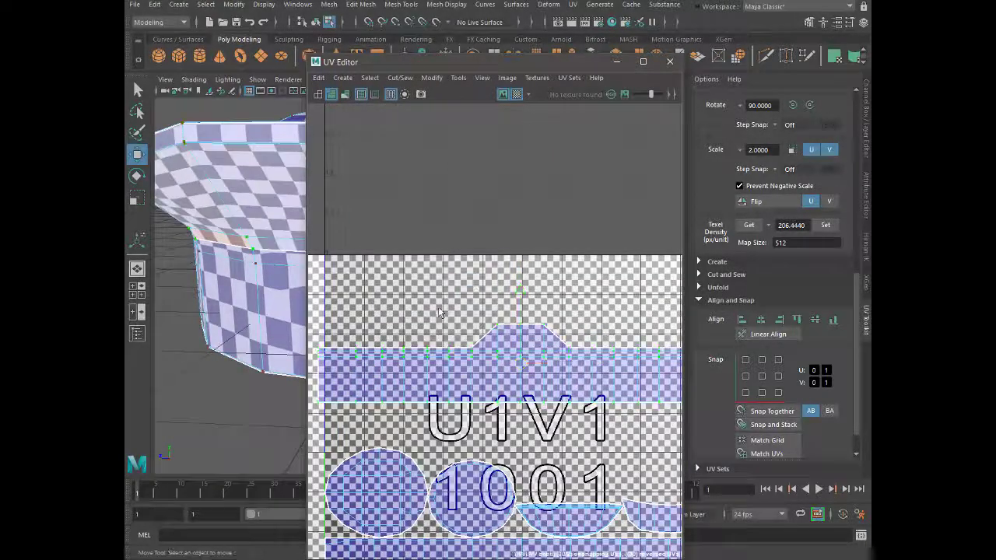
scroll(440, 312, "down", 2)
scroll(428, 311, "up", 3)
scroll(414, 311, "up", 3)
scroll(414, 311, "up", 3)
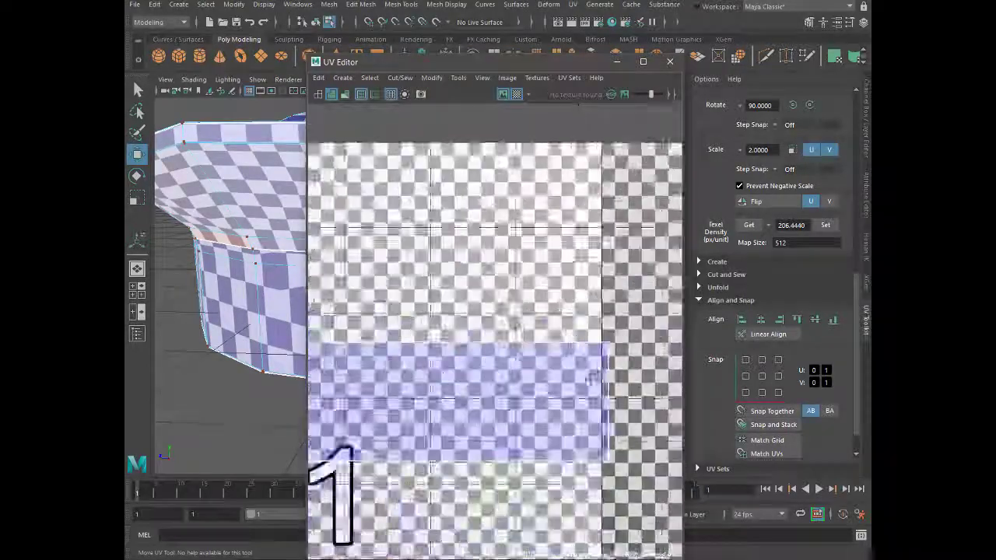
scroll(415, 311, "down", 2)
scroll(415, 311, "down", 1)
scroll(415, 311, "down", 1)
Close the UV Editor and orbit the hat to inspect the checker
scroll(415, 311, "down", 3)
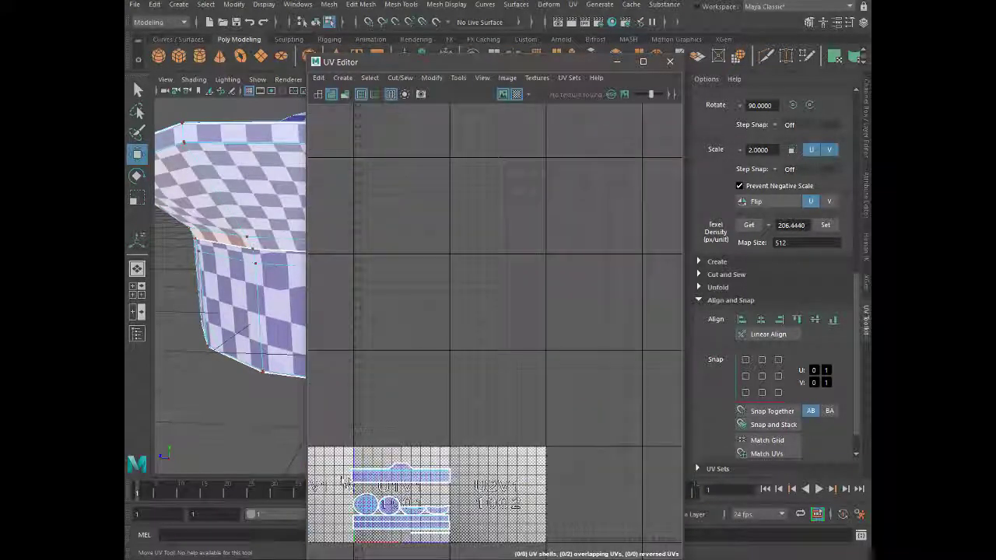
scroll(345, 481, "up", 5)
scroll(467, 350, "up", 2)
scroll(499, 380, "down", 2)
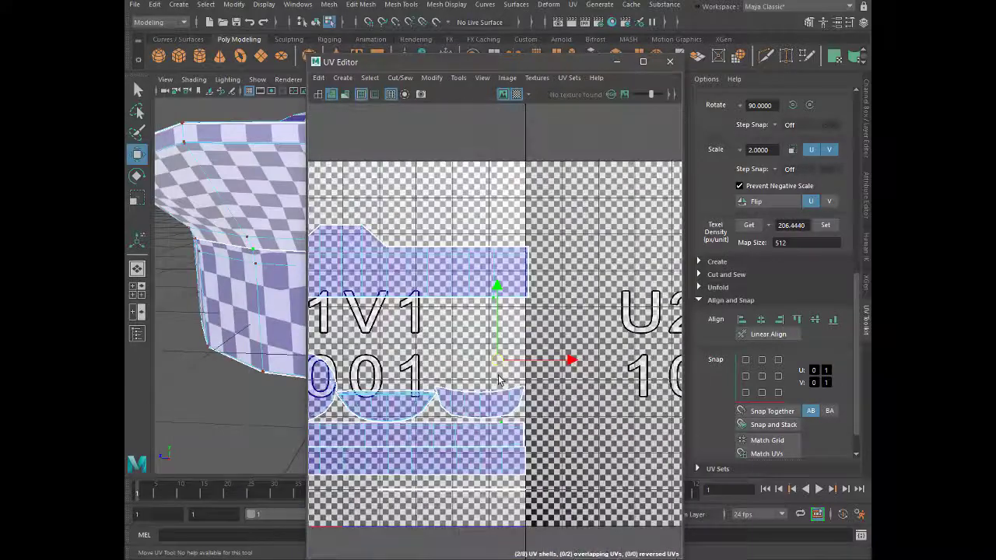
scroll(476, 444, "up", 2)
scroll(481, 463, "up", 2)
scroll(481, 463, "down", 3)
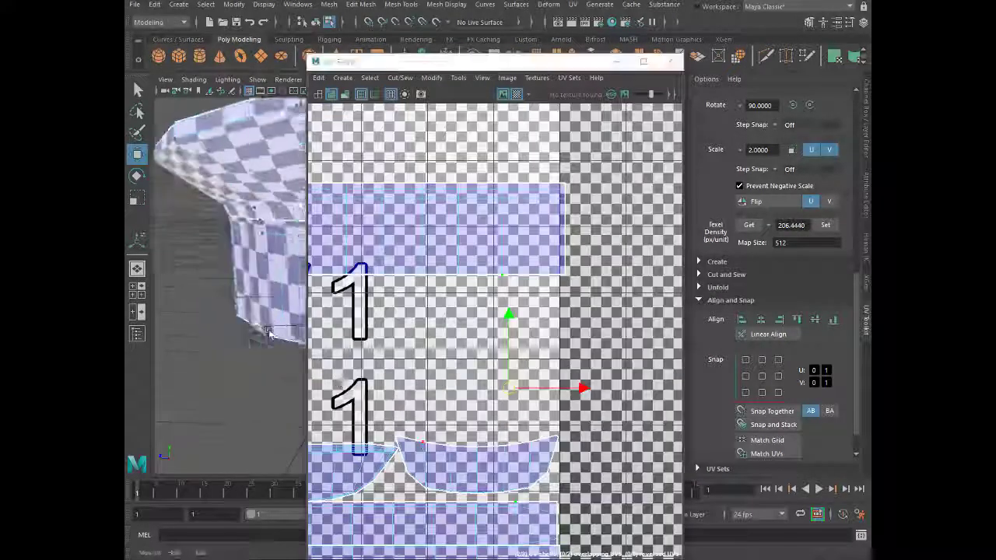
left_click(626, 67)
mouse_move(389, 281)
left_mouse_down("alt")
mouse_move(215, 283)
mouse_move(490, 283)
mouse_move(471, 296)
mouse_move(269, 288)
mouse_move(327, 289)
left_mouse_up("alt")
scroll(445, 299, "down", 3)
scroll(467, 280, "up", 3)
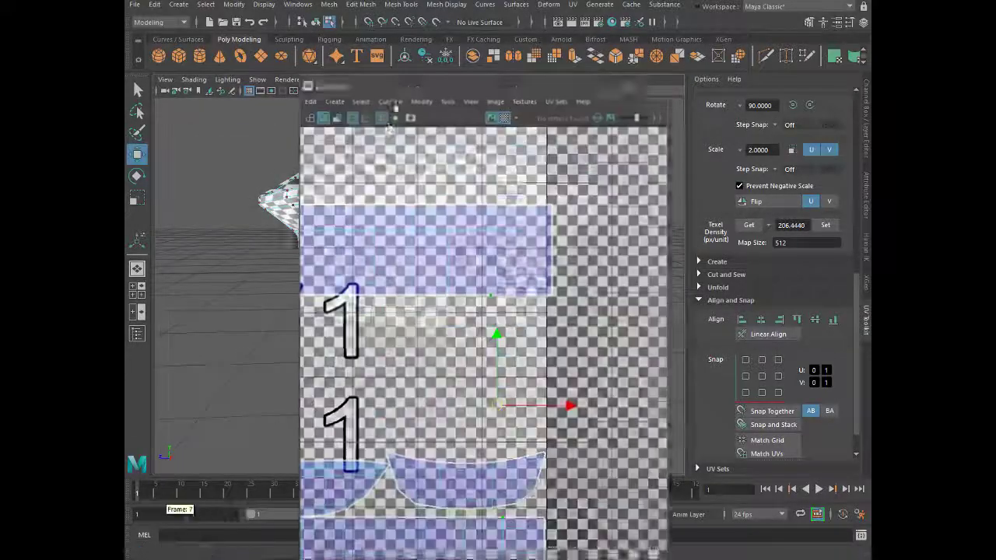
Dock the UV Editor on the right of the 3D view and toggle smooth preview on and off
mouse_move(479, 39)
left_mouse_down()
mouse_move(504, 53)
mouse_move(659, 44)
left_mouse_up()
scroll(533, 271, "down", 3)
scroll(533, 271, "up", 3)
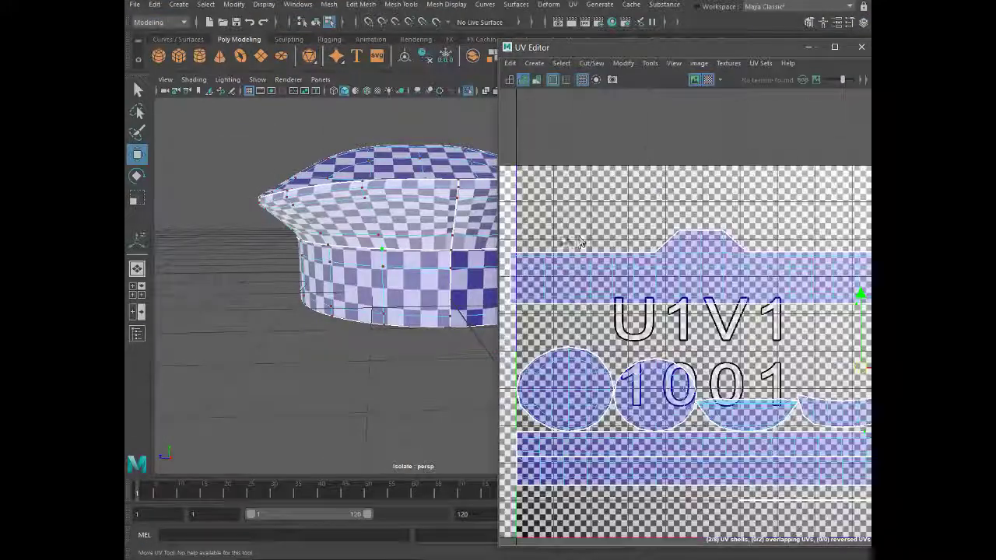
scroll(534, 271, "up", 2)
key("3")
key("1")
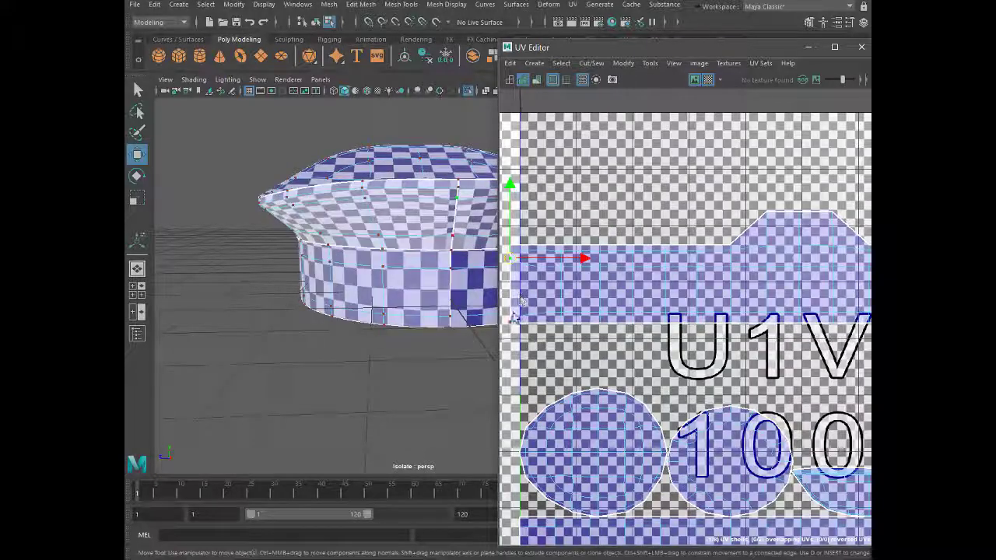
scroll(513, 316, "up", 2)
scroll(518, 319, "up", 2)
scroll(701, 272, "down", 4)
scroll(855, 231, "up", 4)
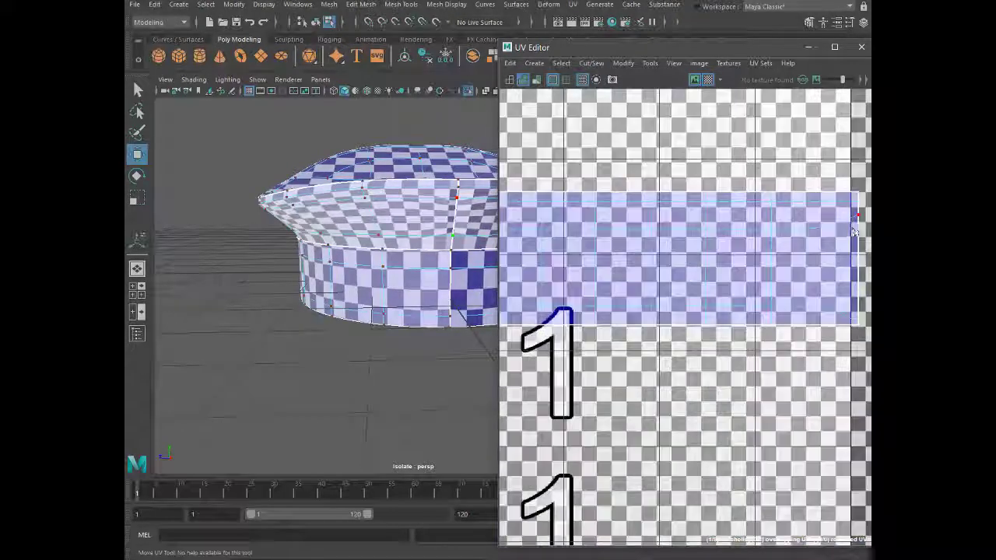
scroll(855, 232, "up", 2)
scroll(701, 272, "down", 1)
scroll(600, 302, "down", 4)
key("w")
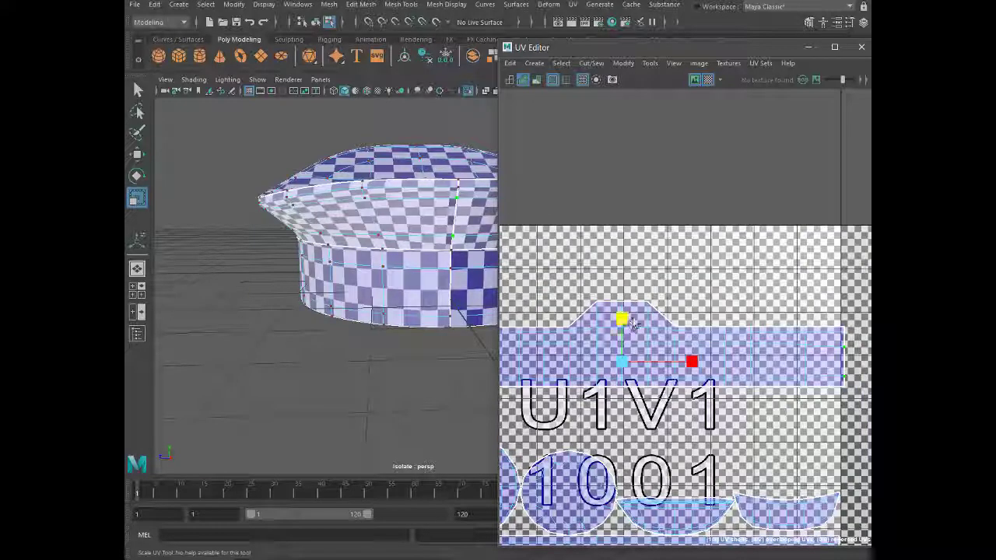
scroll(605, 341, "up", 2)
scroll(553, 327, "down", 5)
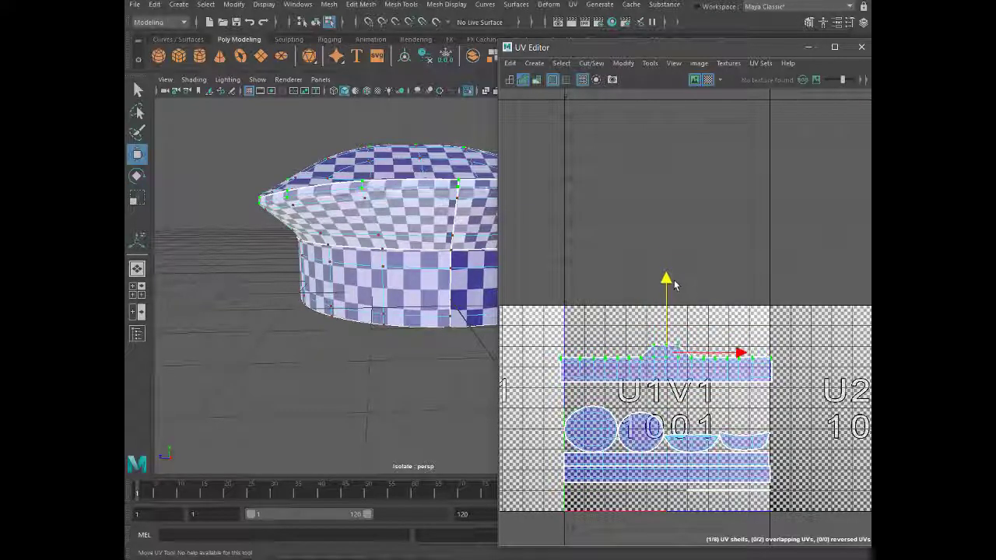
scroll(573, 392, "up", 3)
scroll(800, 399, "up", 3)
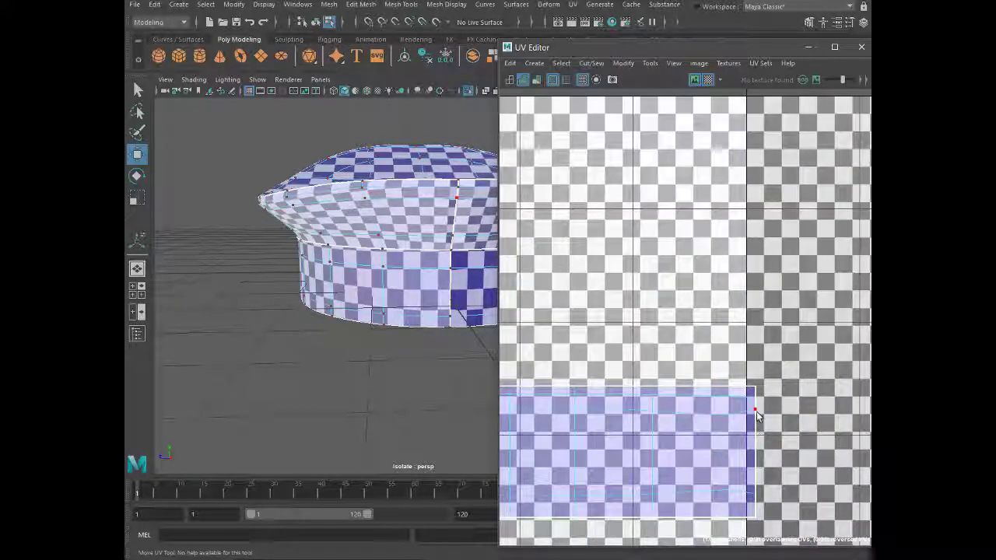
scroll(757, 417, "down", 3)
scroll(572, 365, "up", 3)
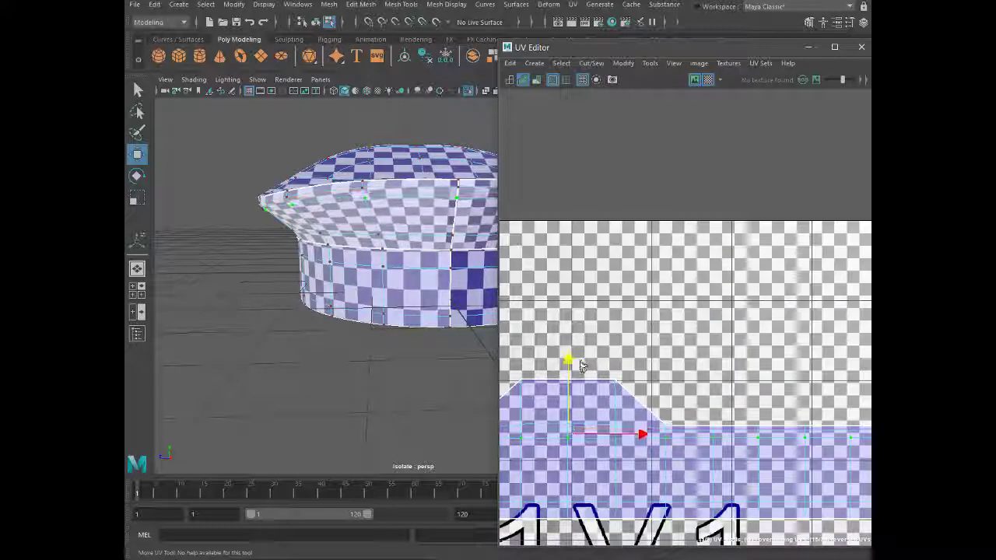
scroll(581, 366, "down", 2)
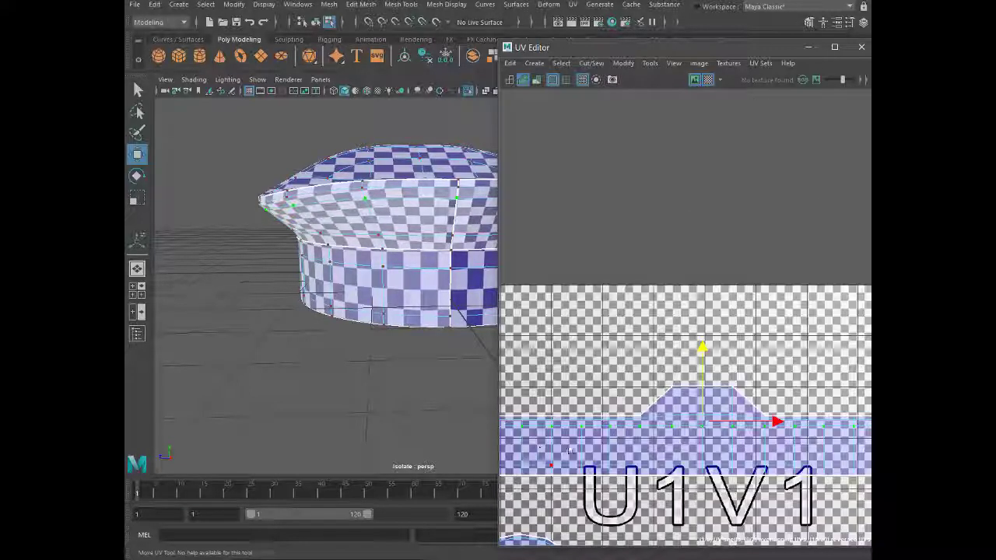
Adjust the band shell's U, V and uniform scale while checking the checker squares on the hat
key("r")
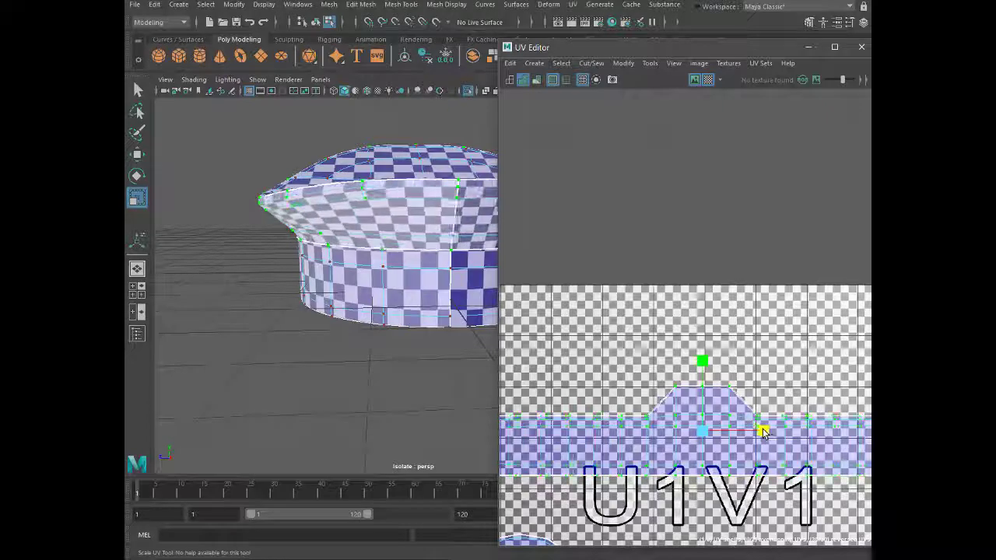
left_click_drag(706, 363, 710, 387)
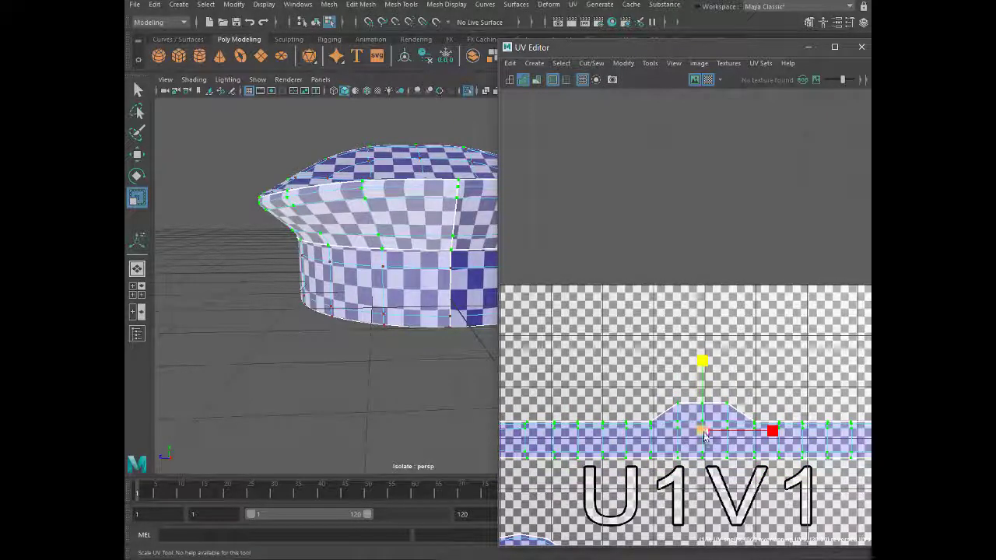
left_click_drag(704, 433, 691, 437)
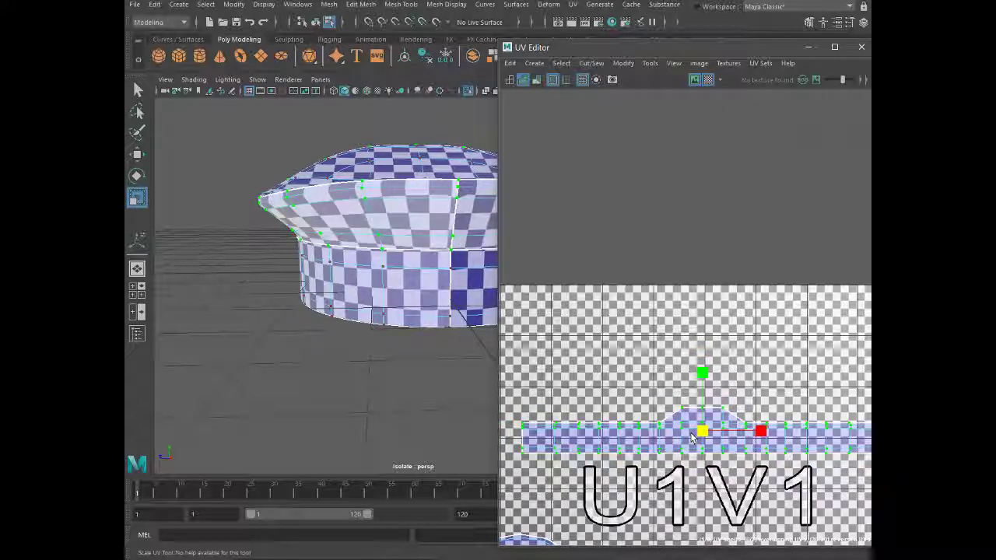
left_click_drag(768, 433, 772, 431)
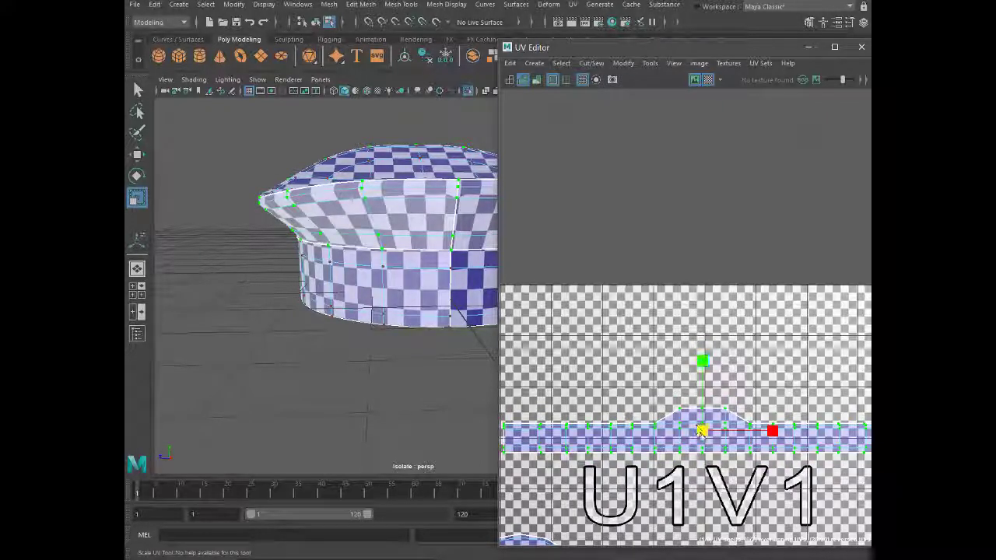
left_click_drag(702, 432, 697, 440)
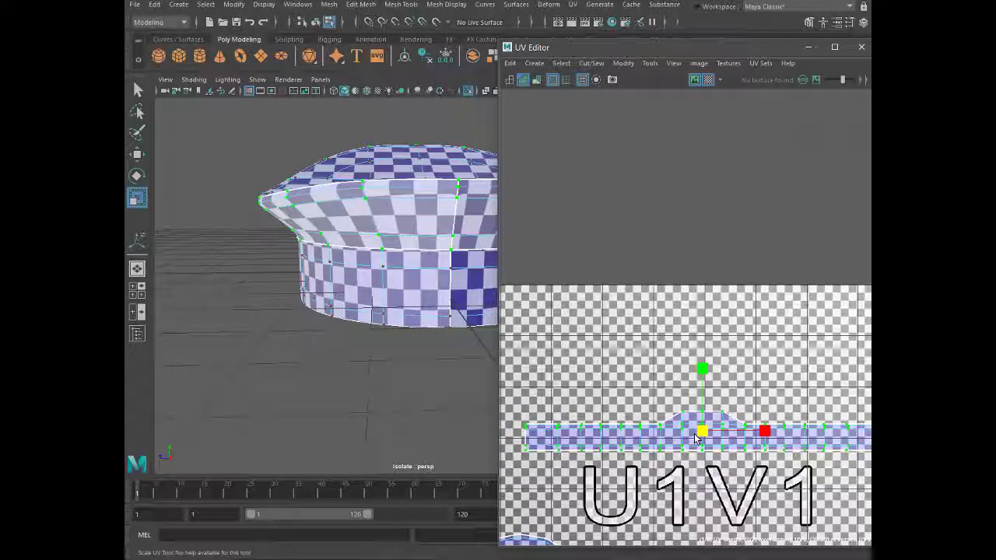
left_click_drag(707, 365, 704, 357)
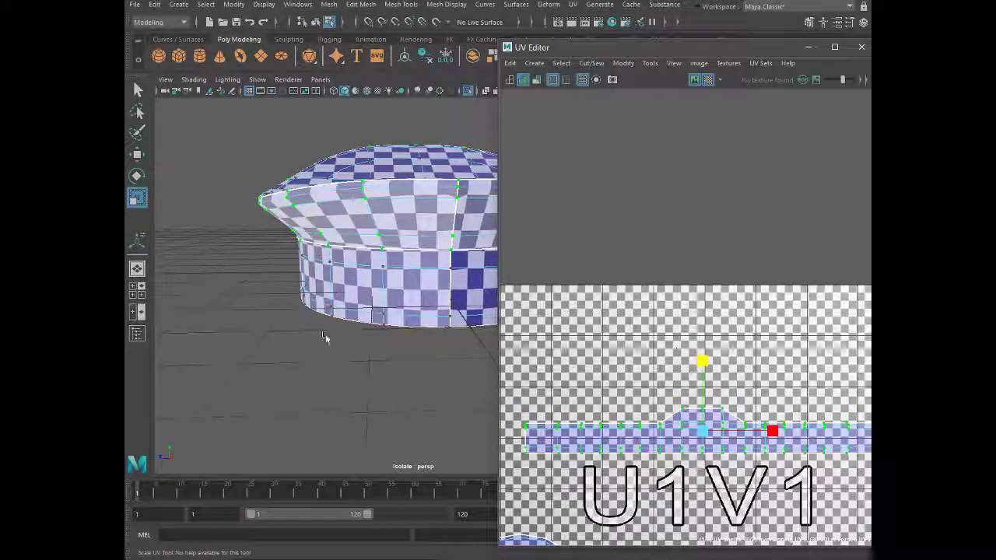
mouse_move(326, 337)
left_mouse_down("alt")
mouse_move(254, 338)
mouse_move(374, 333)
mouse_move(409, 311)
left_mouse_up("alt")
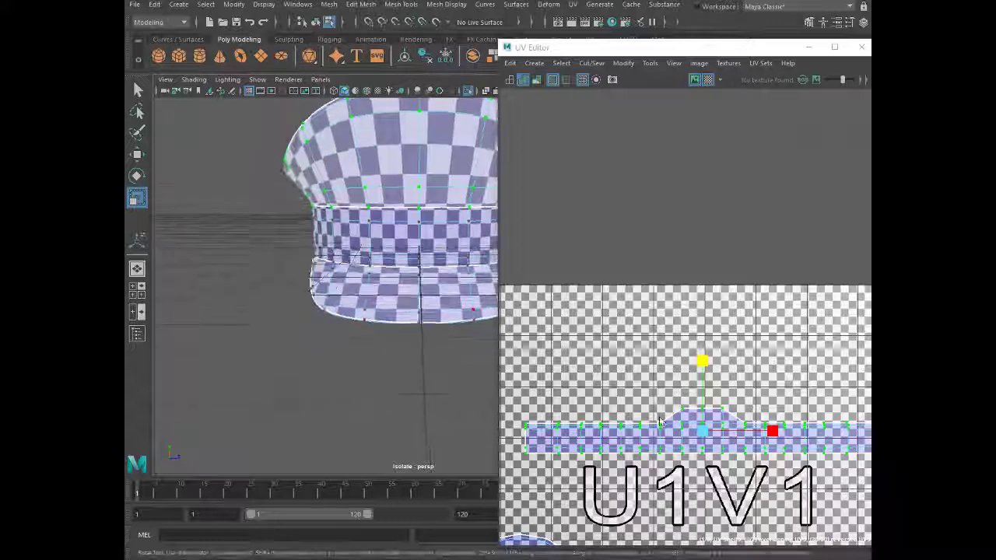
left_click_drag(702, 430, 747, 433)
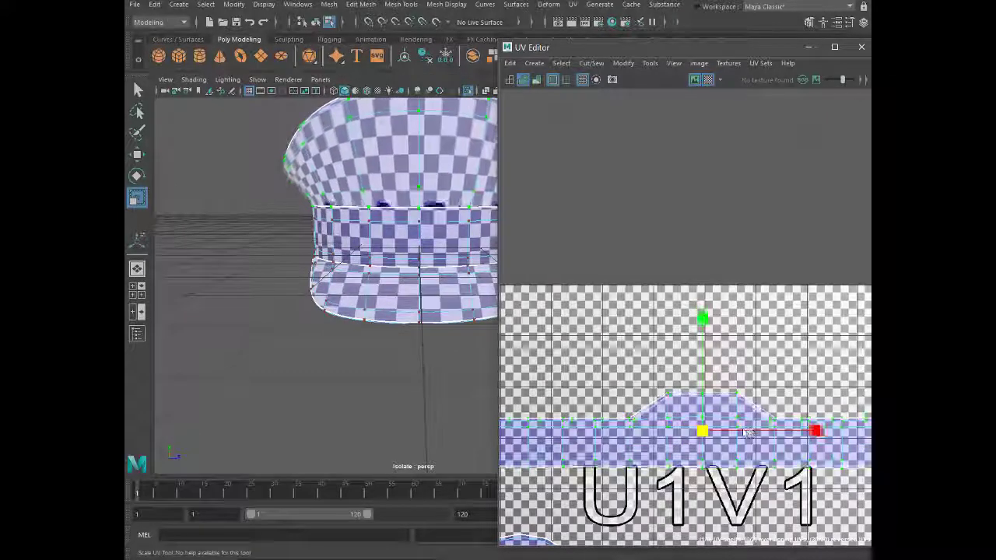
mouse_move(327, 295)
left_mouse_down("alt")
mouse_move(304, 296)
mouse_move(296, 283)
mouse_move(413, 321)
mouse_move(357, 217)
left_mouse_up("alt")
Close the UV Editor, turn on textured shading and zoom in on the hat band
left_click(809, 47)
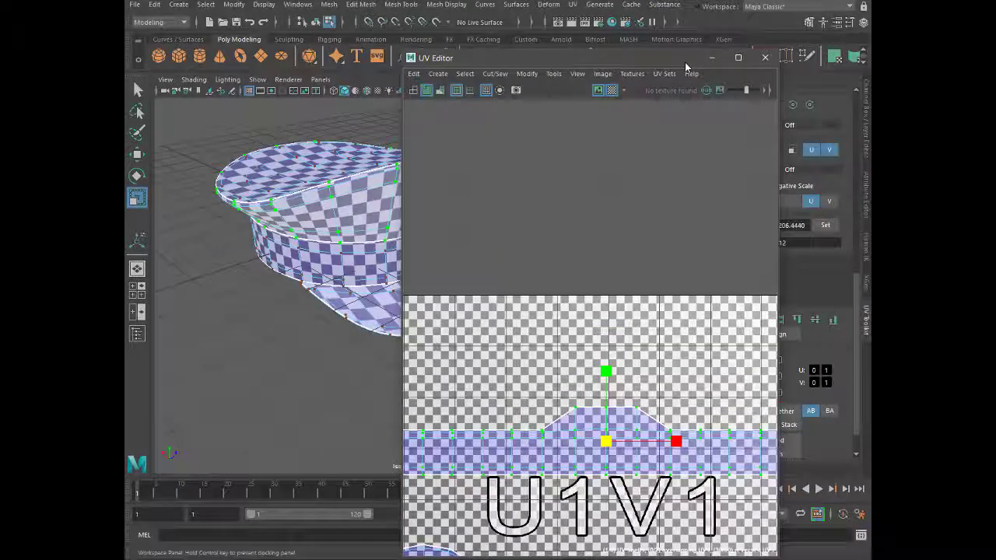
mouse_move(507, 283)
left_mouse_down("alt")
mouse_move(389, 238)
mouse_move(470, 182)
mouse_move(580, 315)
mouse_move(503, 332)
mouse_move(530, 312)
left_mouse_up("alt")
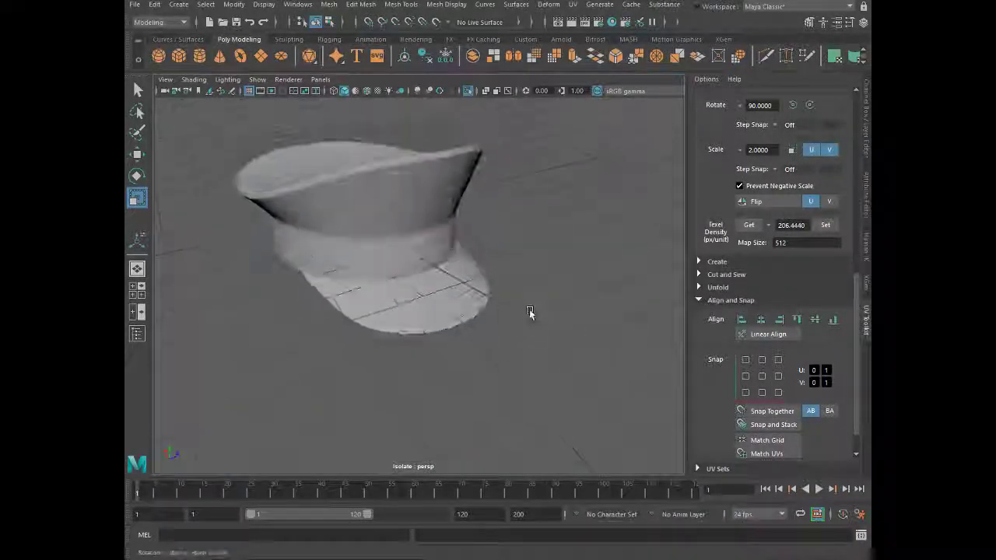
left_click(470, 91)
right_click_drag(436, 266, 443, 285, "alt")
left_click_drag(443, 285, 394, 289, "alt")
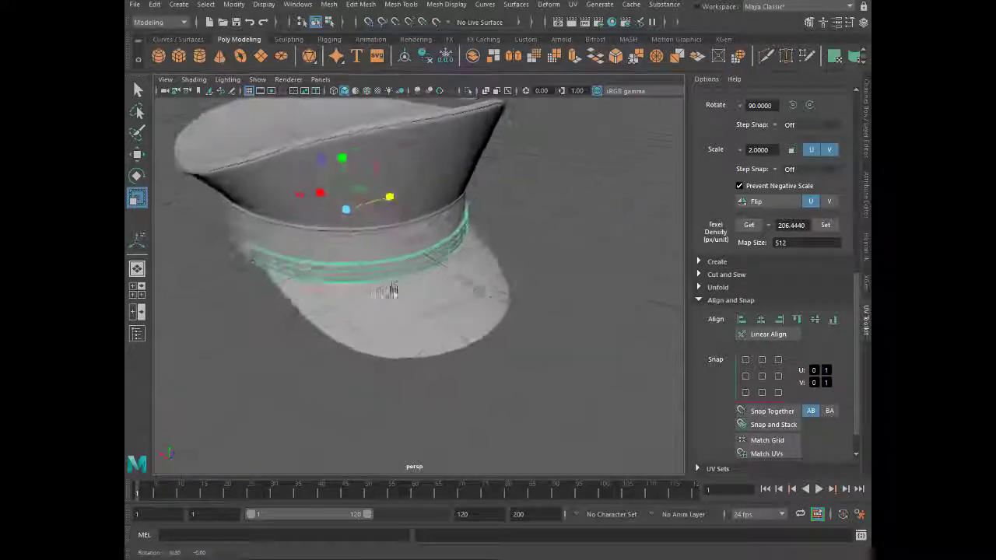
Open UV > UV Editor and isolate the selected band in the viewport
left_click(573, 5)
left_click(589, 161)
right_click_drag(589, 160, 443, 302, "alt")
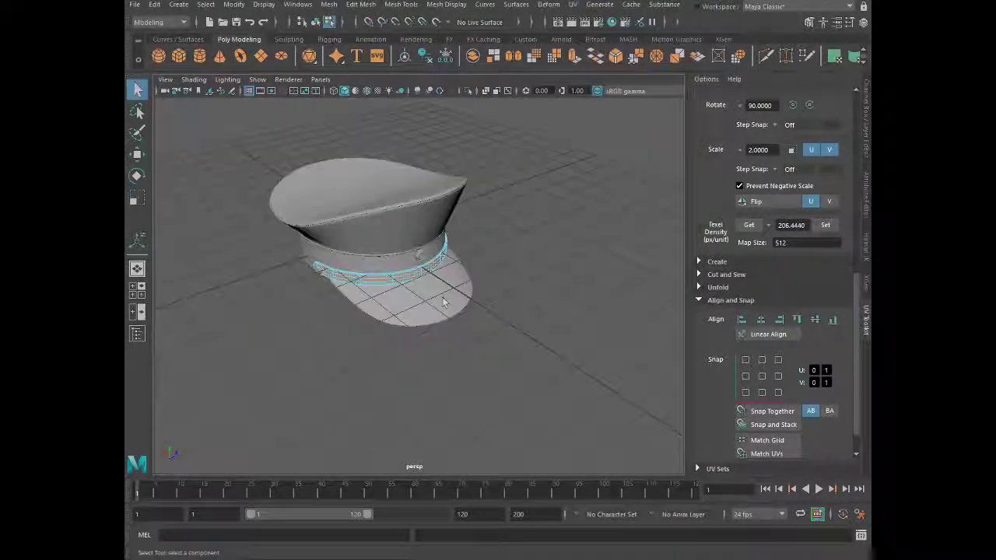
left_click(573, 4)
left_click(596, 27)
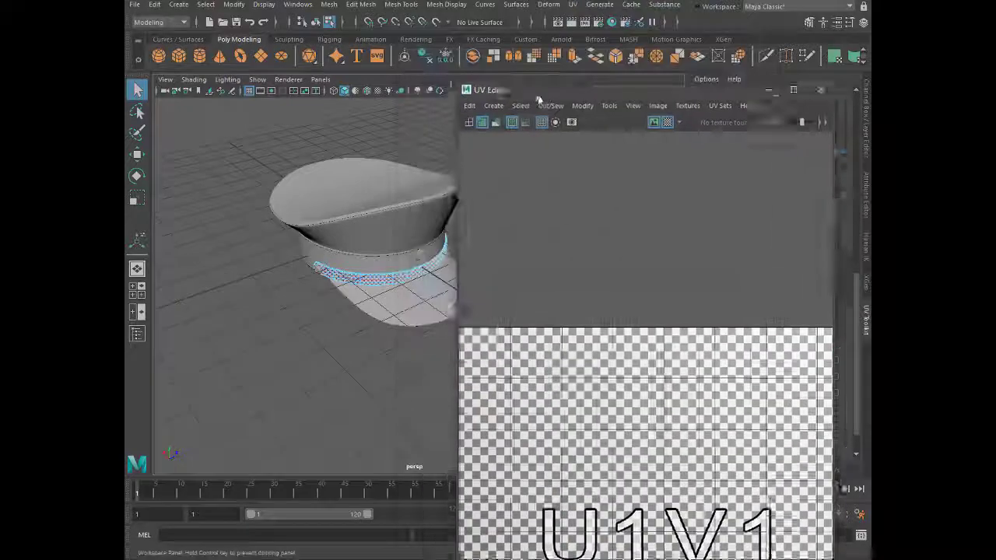
left_click(467, 90)
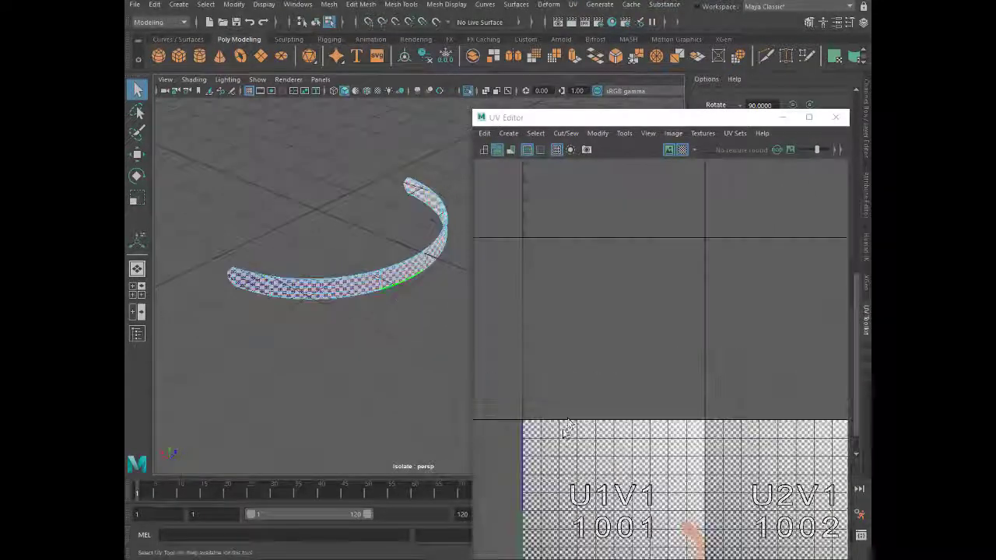
Convert the band's edge loop selection to its whole UV shell
scroll(623, 534, "down", 2)
scroll(627, 506, "up", 5)
scroll(635, 465, "down", 1)
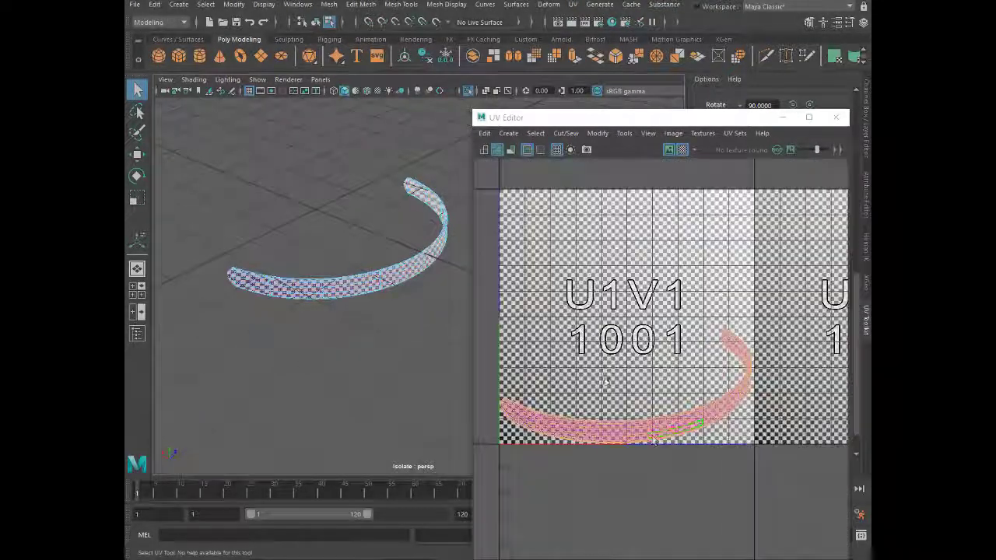
left_click_drag(340, 318, 359, 379, "alt")
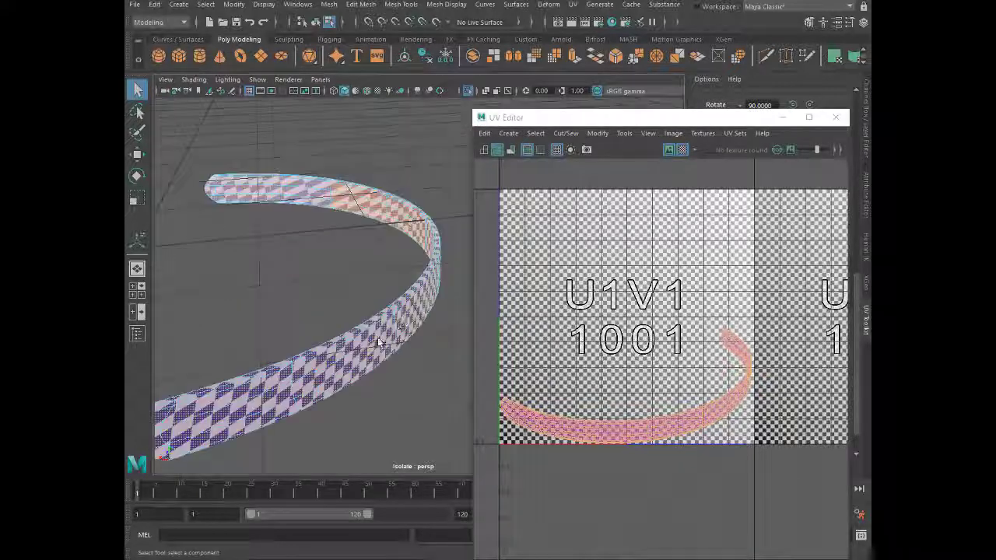
right_click_drag(347, 257, 327, 319, "shift")
left_click_drag(326, 318, 373, 353, "alt")
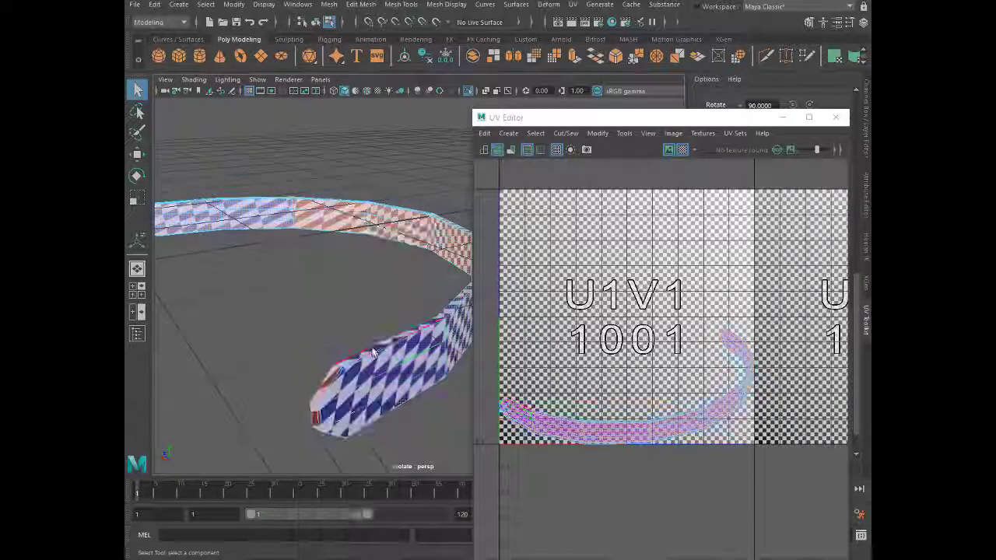
mouse_move(386, 392)
left_mouse_down("alt")
mouse_move(291, 422)
mouse_move(258, 365)
left_mouse_up("alt")
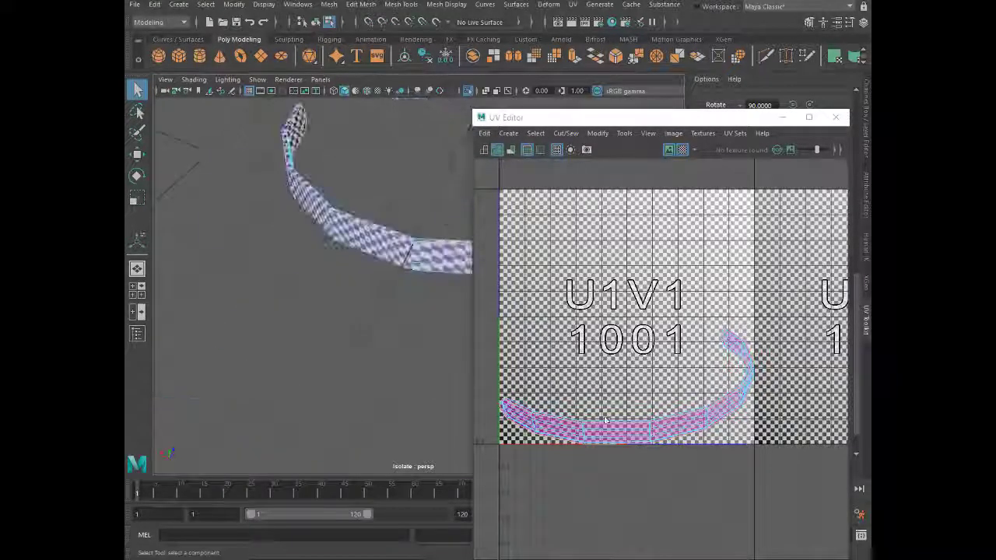
Unfold and straighten the band's UV shell and move it up the tile
right_click_drag(596, 421, 638, 398, "shift")
right_click(596, 418)
key("w")
left_click_drag(636, 398, 637, 305)
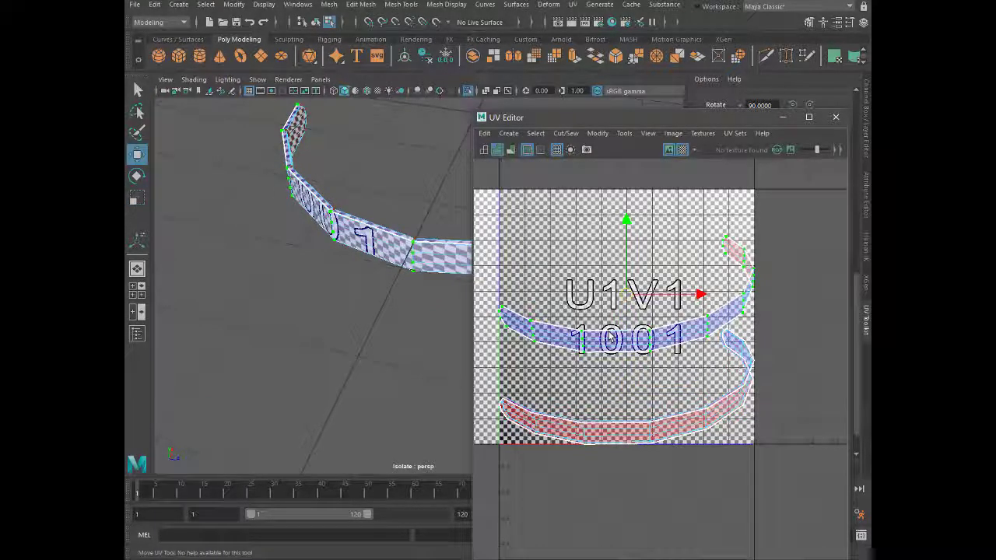
right_click_drag(611, 339, 478, 327, "shift")
right_click_drag(640, 319, 680, 259, "shift")
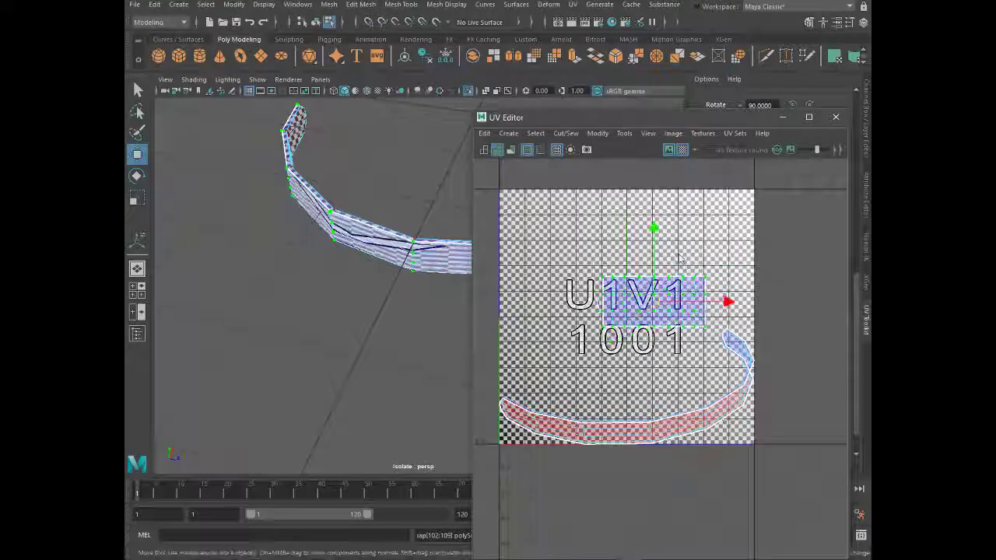
Redo the unfold, re-straighten the strip into a rectangle and rotate it horizontal
right_click(551, 354, "shift")
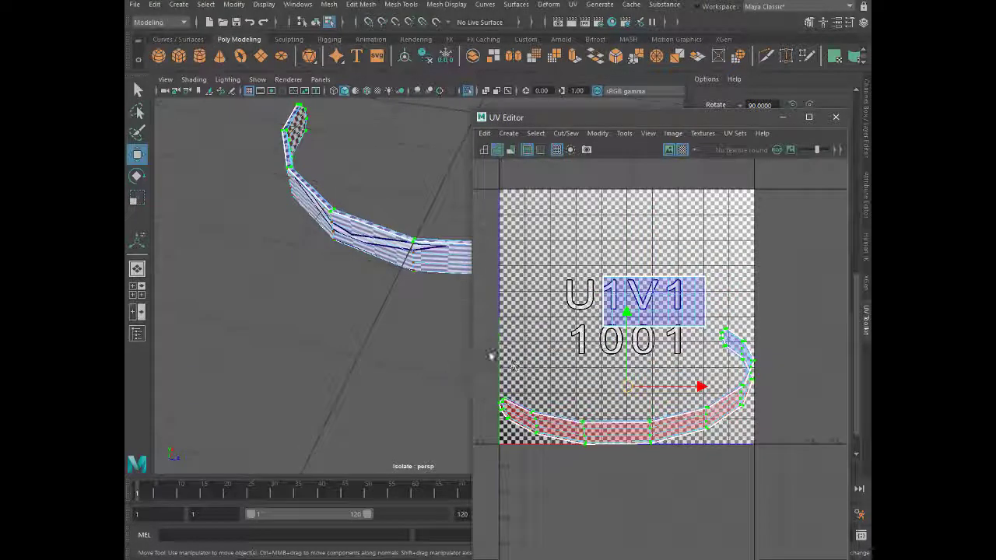
right_click_drag(667, 311, 695, 302, "shift")
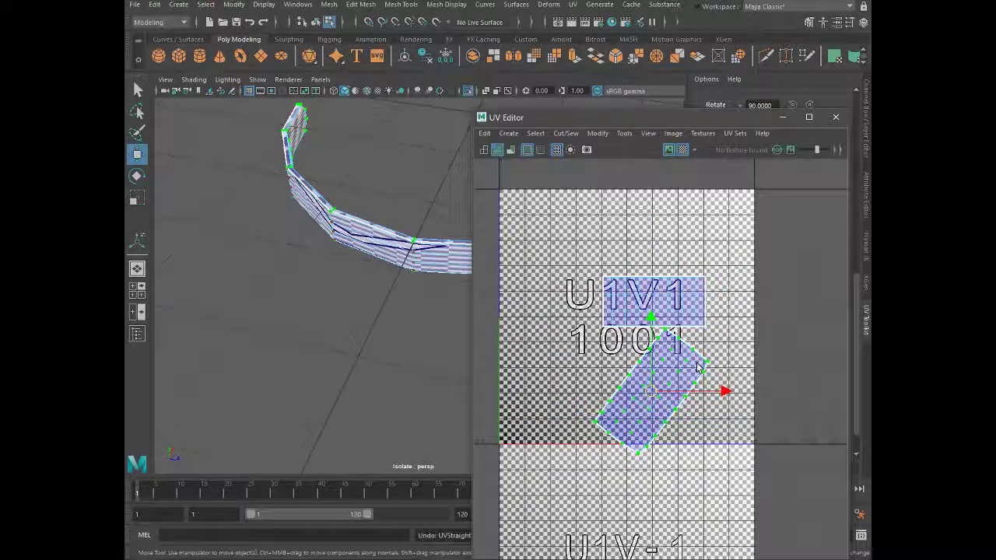
key("ctrl+z")
right_click_drag(648, 366, 510, 334, "shift")
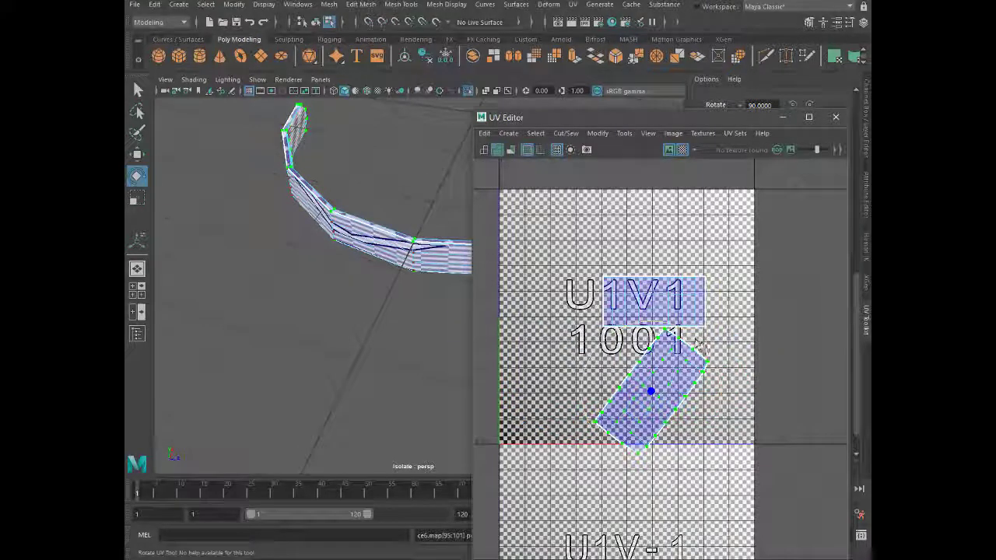
mouse_move(698, 341)
right_mouse_down("shift")
mouse_move(693, 312)
mouse_move(716, 290)
right_mouse_up("shift")
Move the straightened band strip up onto the U1V1 label in tile 1001
scroll(716, 365, "up", 5)
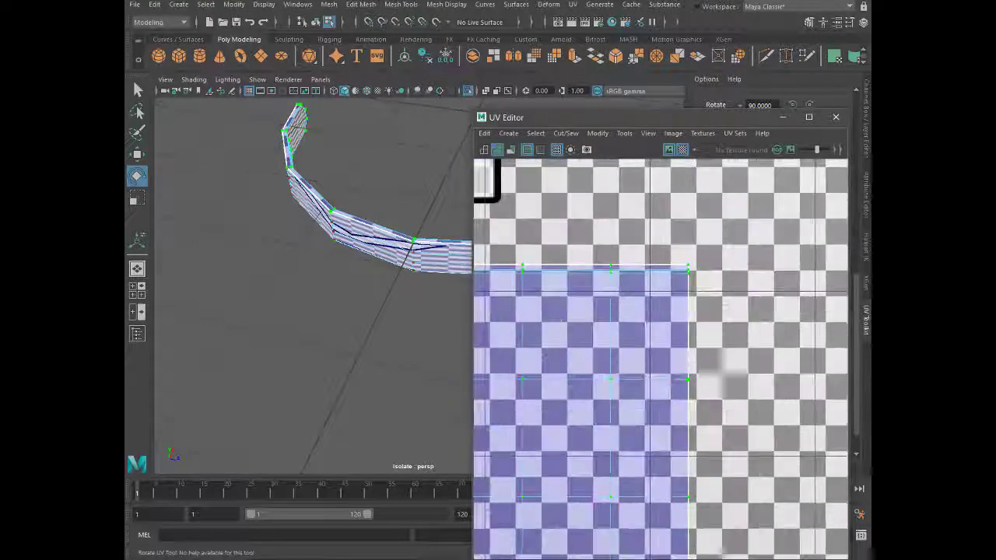
scroll(701, 366, "down", 5)
key("w")
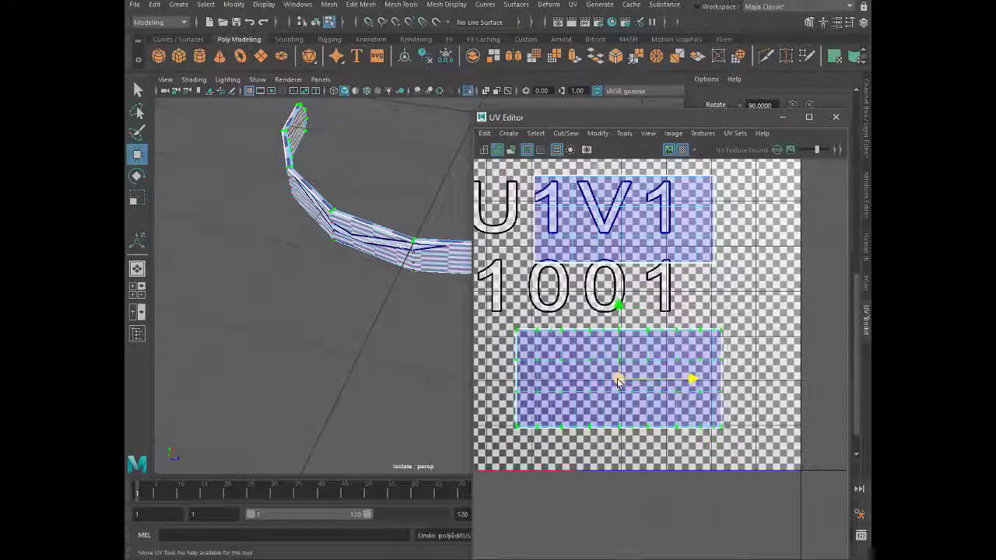
left_click_drag(617, 378, 617, 311)
scroll(617, 312, "down", 3)
left_click_drag(376, 203, 376, 269, "alt")
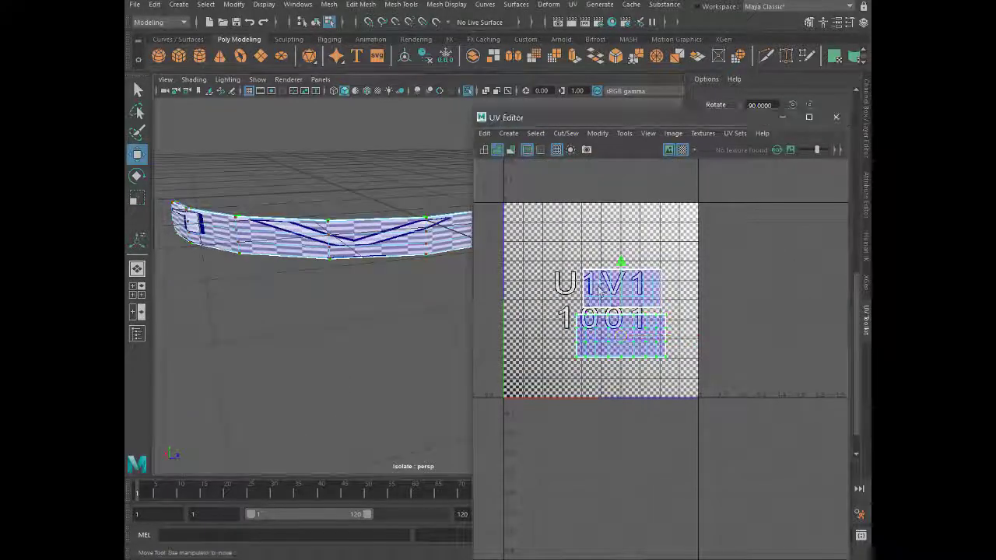
Stretch the strip across tile 1001's width, undoing the overstretch into tile 1002
mouse_move(692, 288)
left_mouse_down()
mouse_move(763, 287)
mouse_move(661, 290)
left_mouse_up()
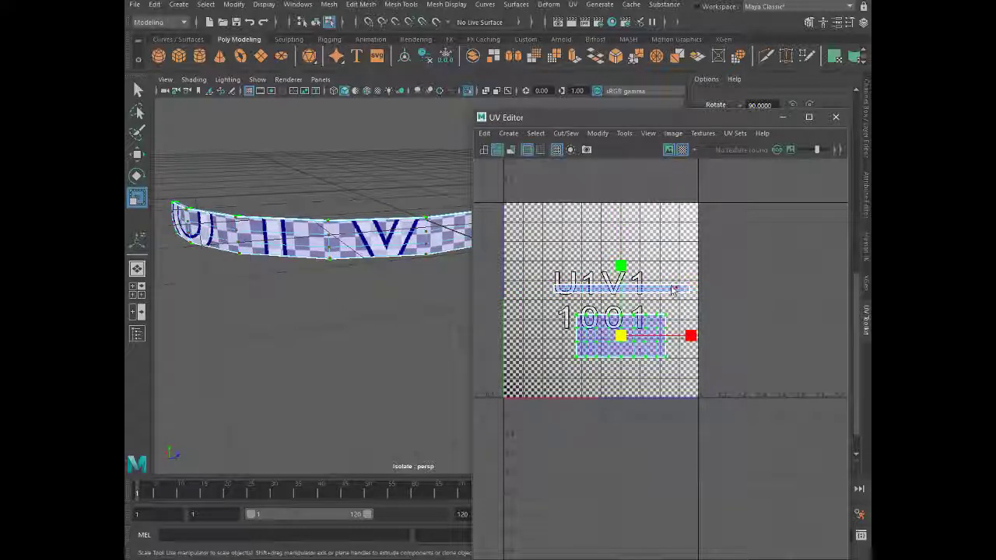
left_click_drag(624, 292, 742, 267)
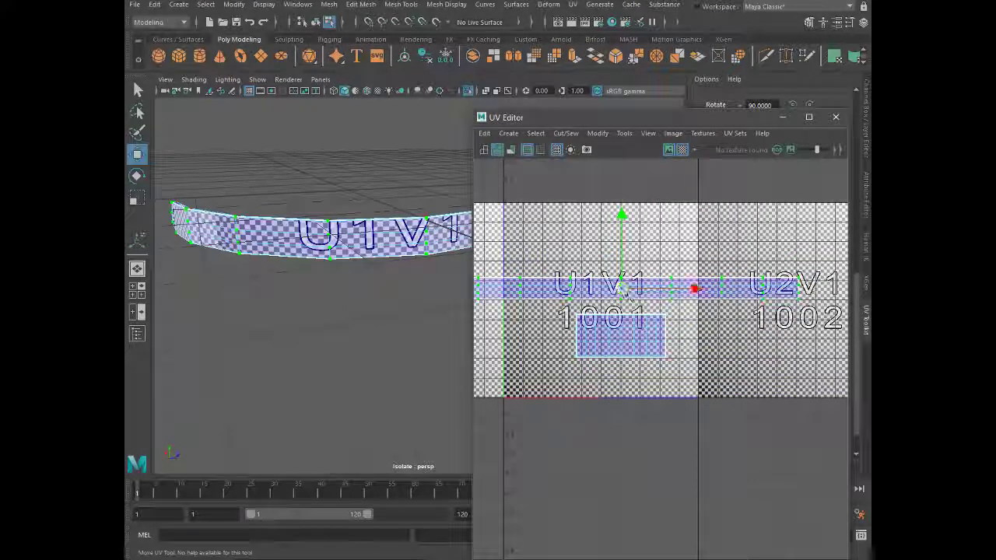
key("ctrl+z")
key("ctrl+z")
key("ctrl+z")
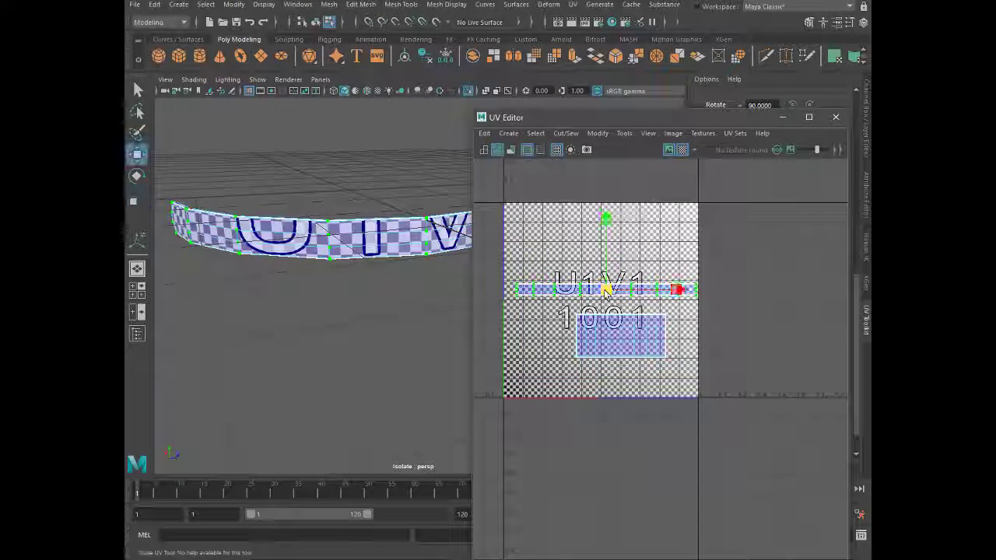
left_click(613, 345)
mouse_move(331, 320)
left_mouse_down("alt")
mouse_move(322, 325)
mouse_move(420, 308)
left_mouse_up("alt")
Unfold the smaller band shell and scale it up wider and taller
scroll(678, 338, "up", 3)
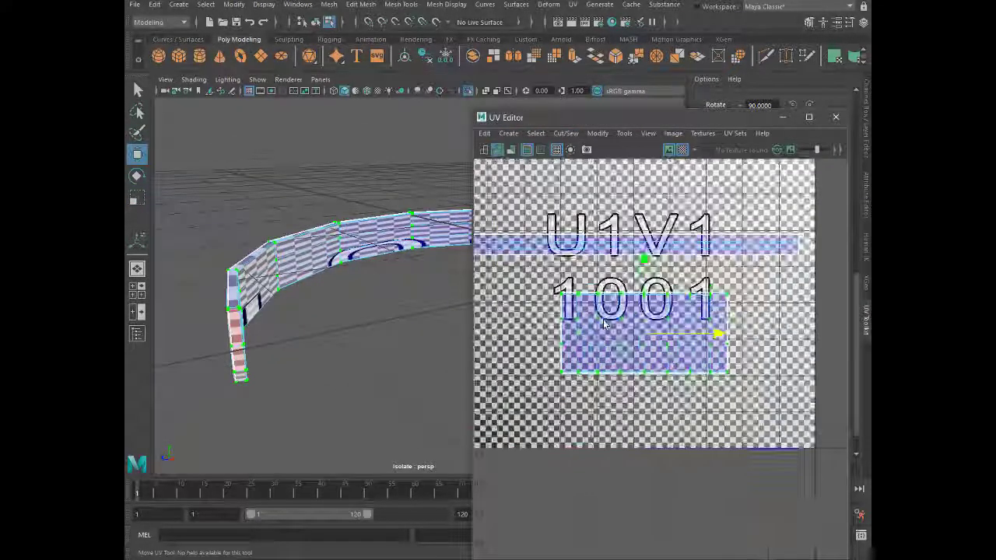
right_click(607, 315, "shift")
right_click_drag(607, 315, 477, 313, "shift")
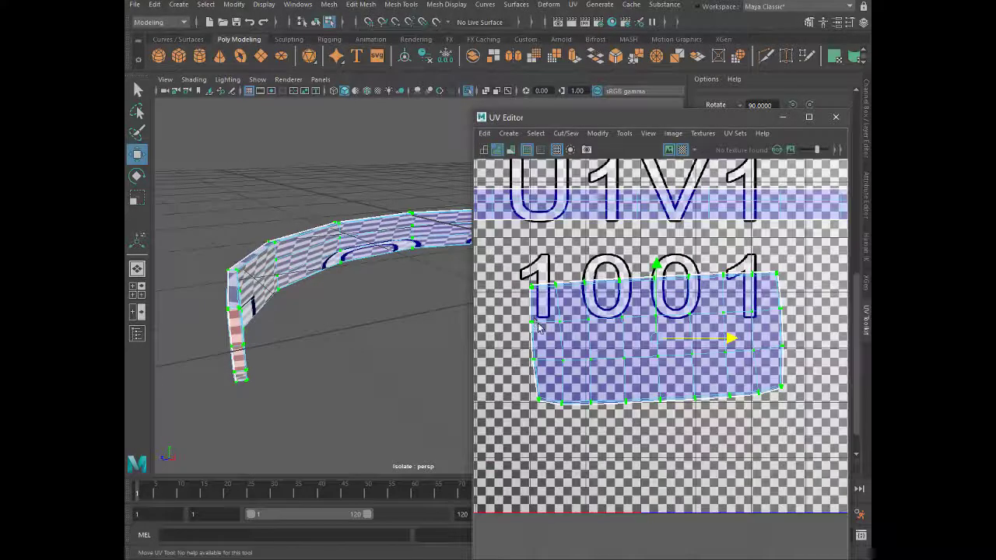
key("r")
left_click_drag(696, 334, 778, 334)
mouse_move(626, 334)
left_mouse_down()
mouse_move(686, 280)
mouse_move(625, 382)
mouse_move(625, 405)
left_mouse_up()
Narrow the shell horizontally so it fits inside tile 1001 below the strip
key("w")
scroll(499, 331, "up", 2)
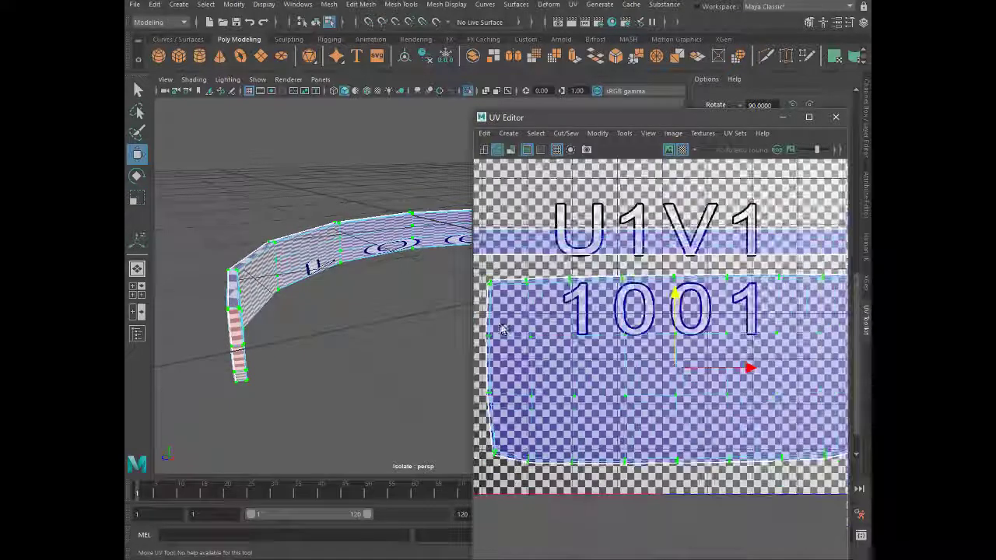
scroll(498, 335, "down", 2)
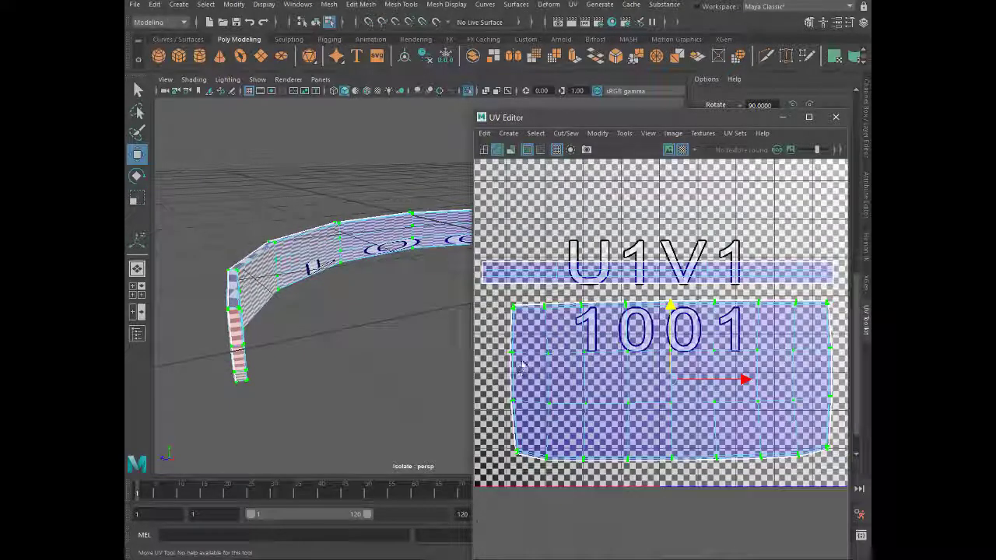
key("r")
left_click_drag(731, 379, 724, 379)
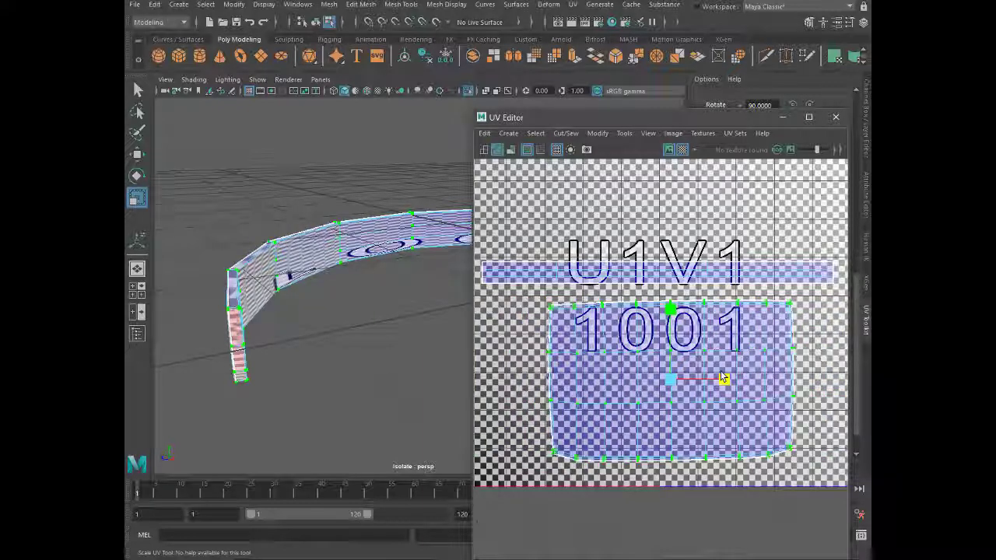
scroll(808, 443, "up", 2)
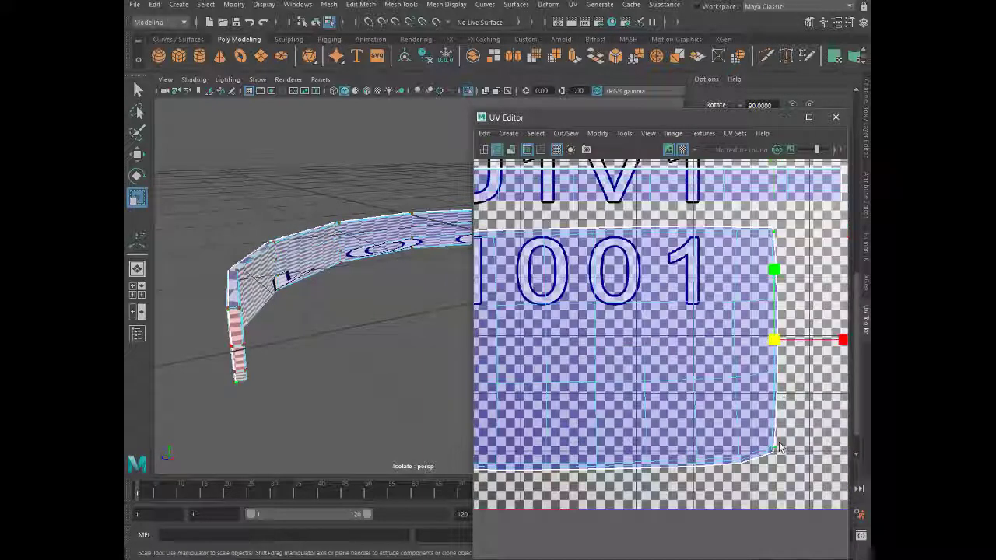
scroll(772, 364, "down", 2)
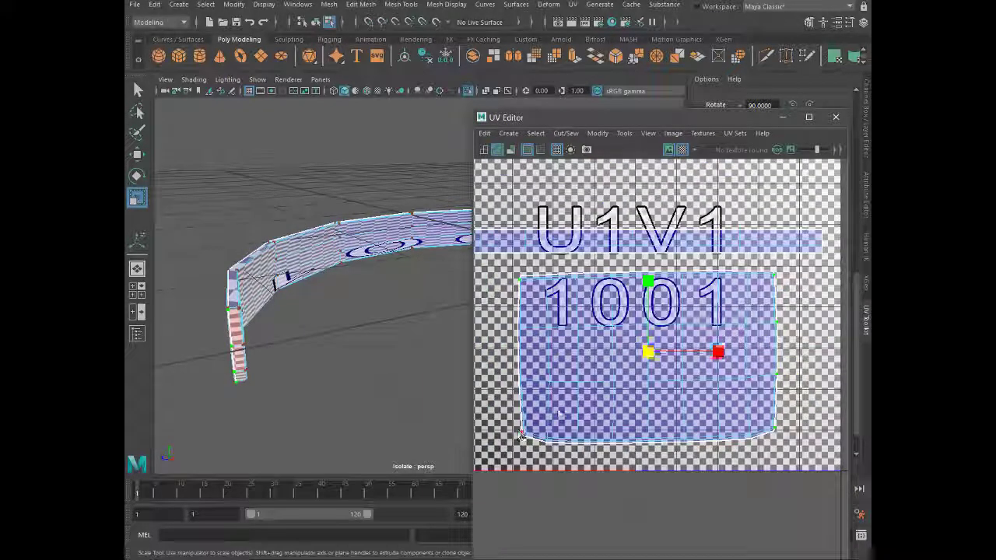
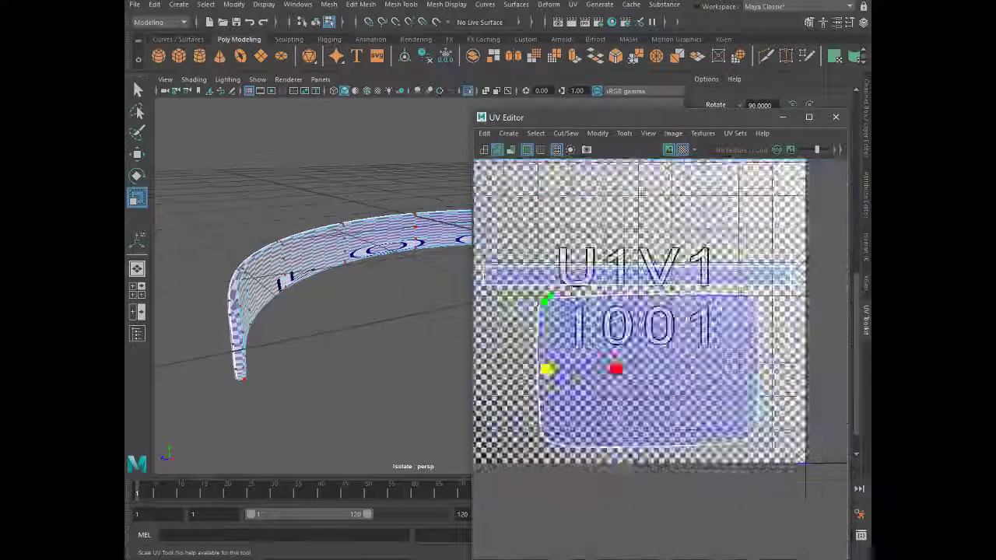
Select the band's UV shell, squash it vertically and stretch it horizontally toward U2
right_click_drag(646, 311, 705, 331)
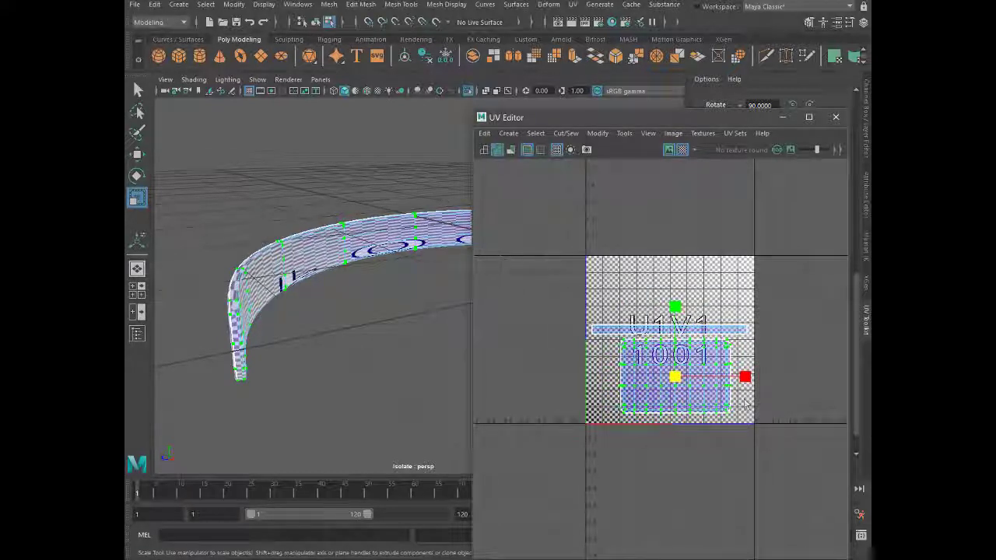
left_click_drag(349, 380, 400, 384, "alt")
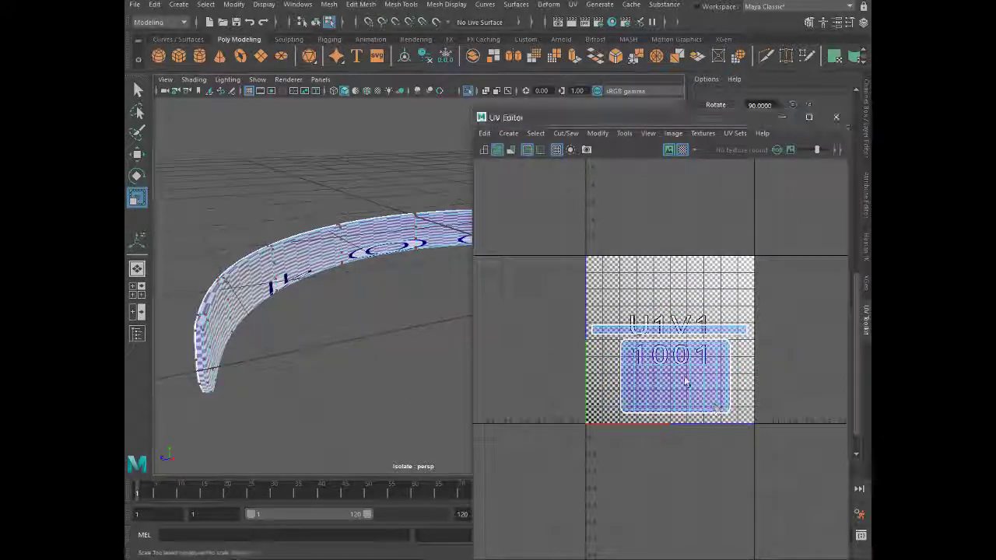
left_click_drag(676, 307, 674, 340)
left_click_drag(743, 376, 806, 378)
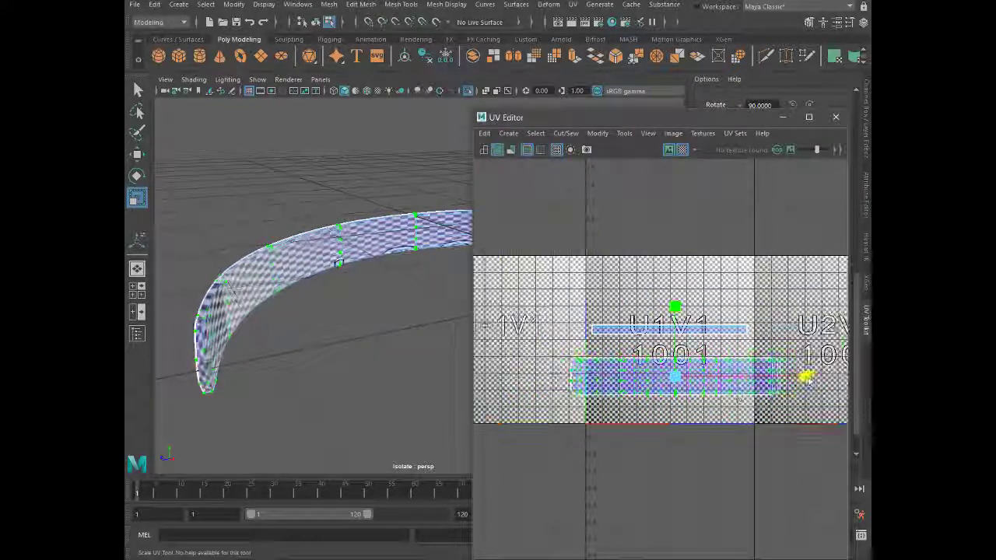
left_click_drag(745, 377, 802, 377)
Fine-tune the band shell's width until the checker pattern looks even
left_click_drag(327, 257, 356, 250, "alt")
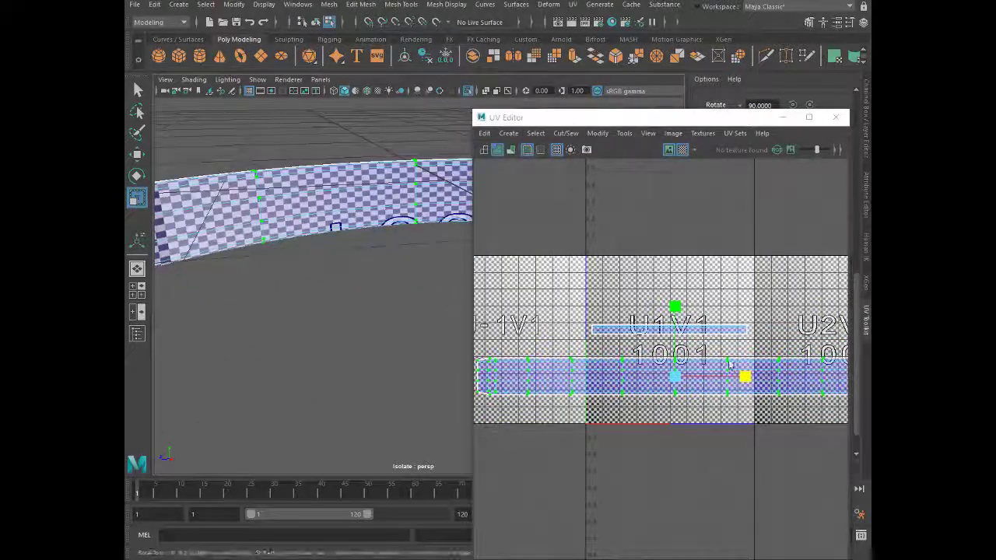
mouse_move(729, 364)
left_mouse_down()
mouse_move(696, 378)
mouse_move(745, 378)
left_mouse_up()
mouse_move(378, 314)
left_mouse_down("alt")
mouse_move(356, 256)
mouse_move(217, 255)
mouse_move(233, 234)
left_mouse_up("alt")
left_click_drag(746, 377, 727, 377)
mouse_move(428, 363)
left_mouse_down("alt")
mouse_move(315, 366)
mouse_move(563, 350)
left_mouse_up("alt")
Lay out the band shell within the 0-1 tile and close the UV Editor
scroll(622, 350, "up", 2)
right_click(606, 319, "shift")
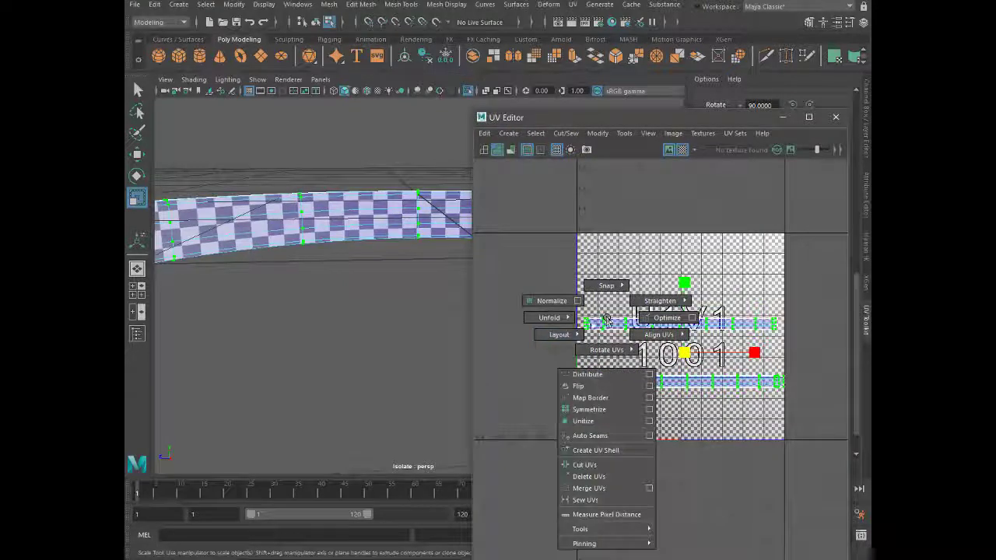
left_click(518, 349)
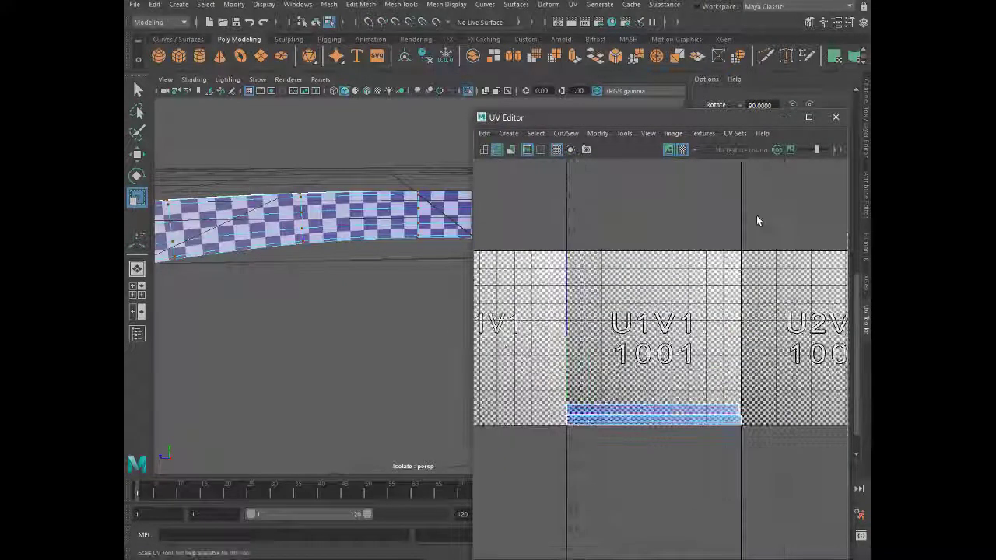
left_click(836, 117)
mouse_move(501, 287)
left_mouse_down("alt")
mouse_move(389, 338)
mouse_move(538, 330)
mouse_move(469, 365)
mouse_move(526, 350)
left_mouse_up("alt")
Show the whole cap and lay out all its UV shells in the 0-1 tile
left_click(468, 90)
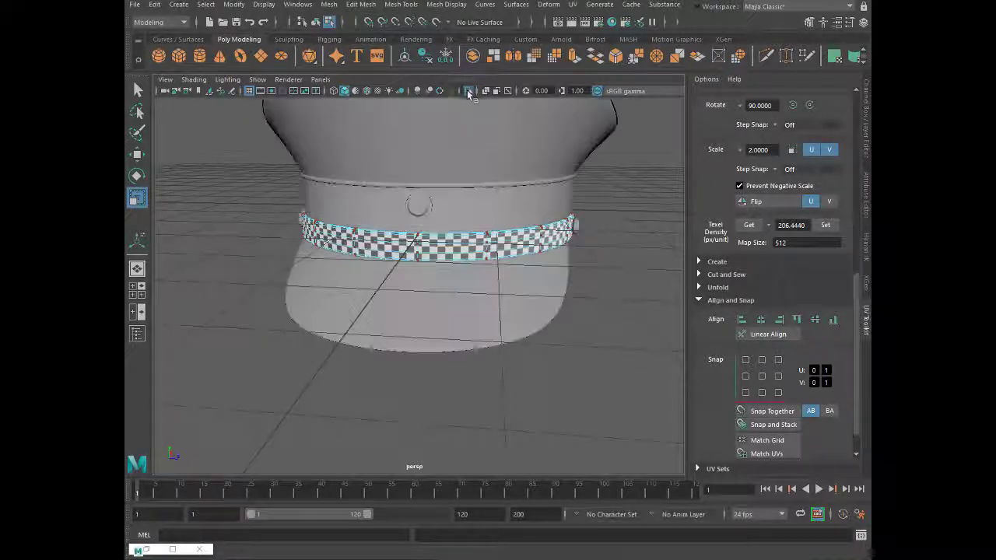
scroll(509, 151, "down", 3)
left_click(572, 5)
left_click(600, 25)
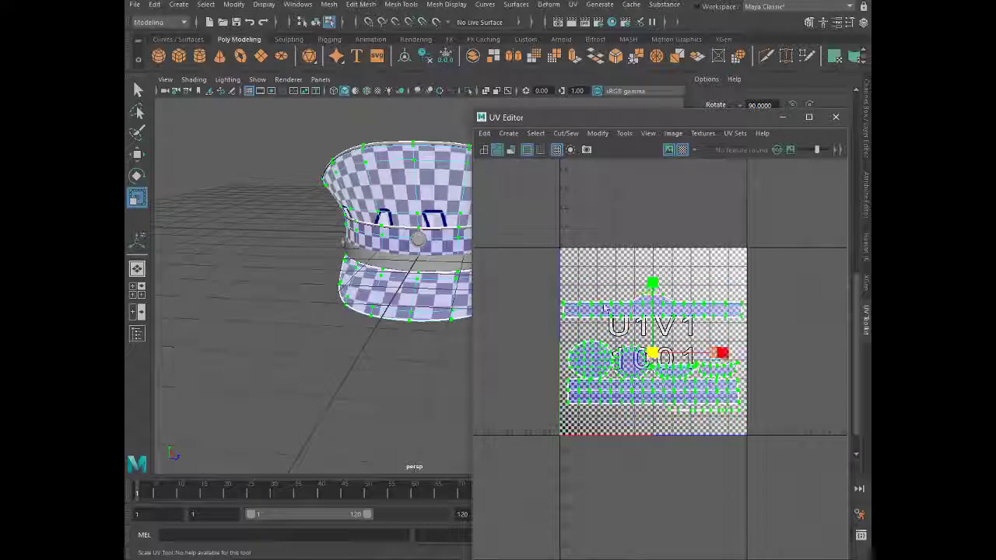
right_click_drag(653, 354, 520, 334, "shift")
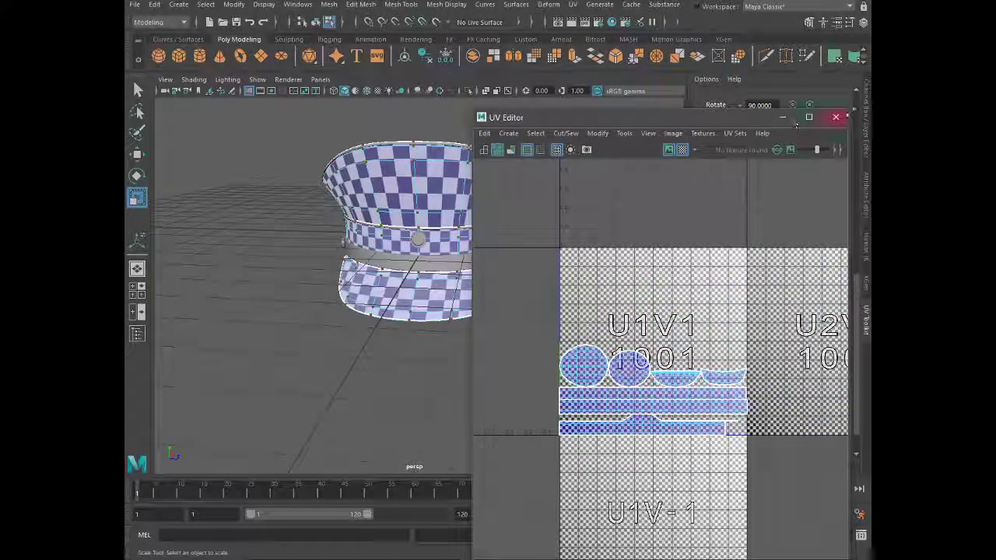
left_click(836, 117)
Select the front button on the band and isolate it in the viewport
mouse_move(473, 256)
left_mouse_down("alt")
mouse_move(433, 262)
mouse_move(451, 273)
mouse_move(428, 229)
left_mouse_up("alt")
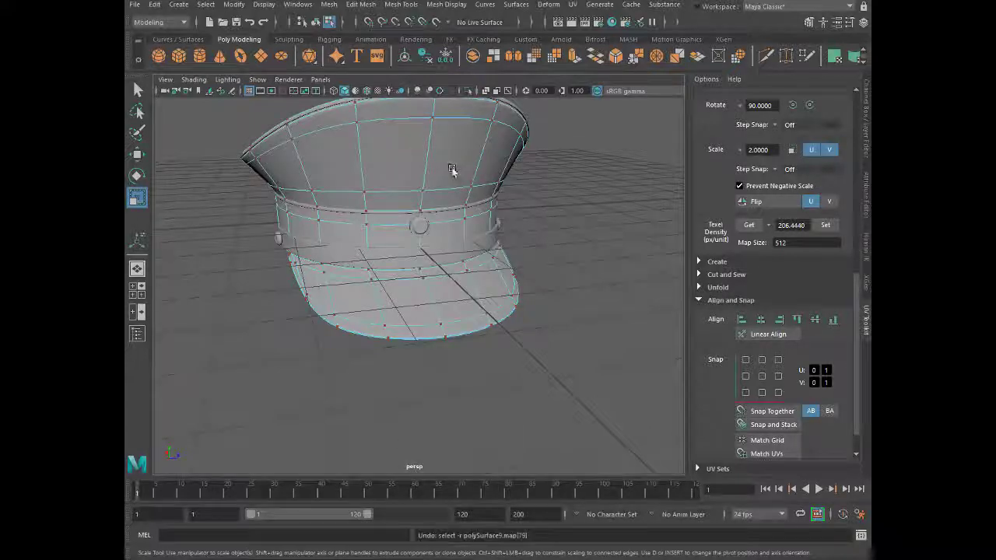
left_click(443, 215)
left_click(468, 90)
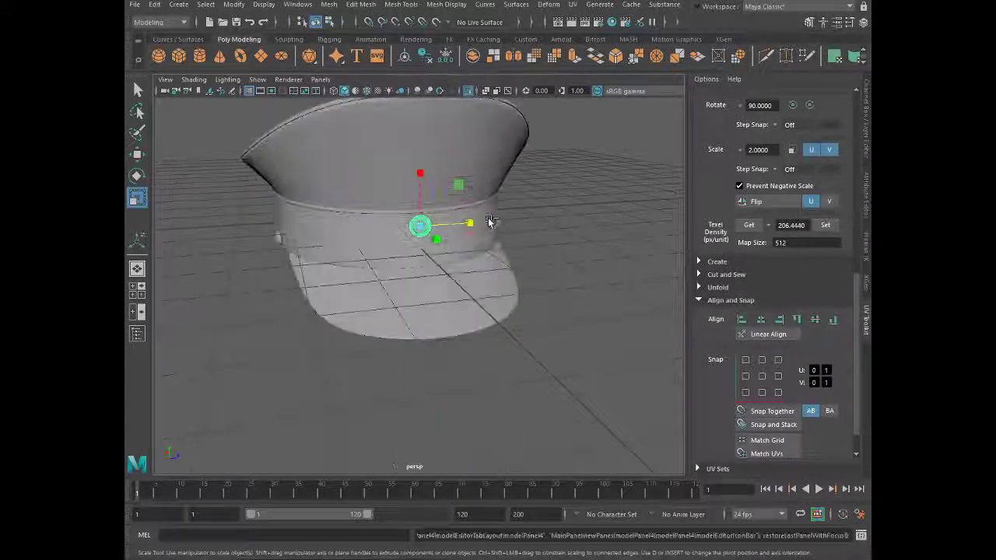
Isolate the button, project camera-based UVs onto it, and open the UV Editor
left_click(468, 91)
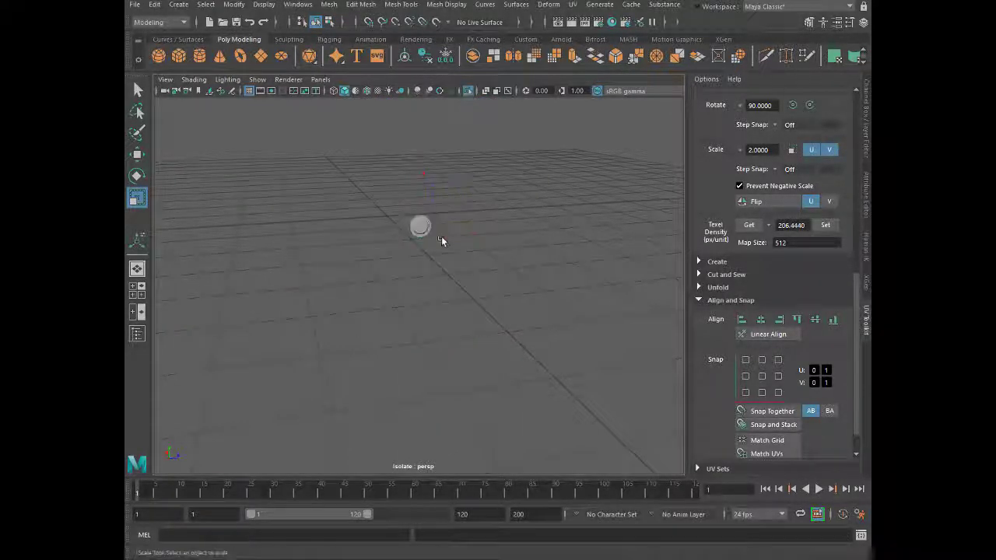
left_click(573, 5)
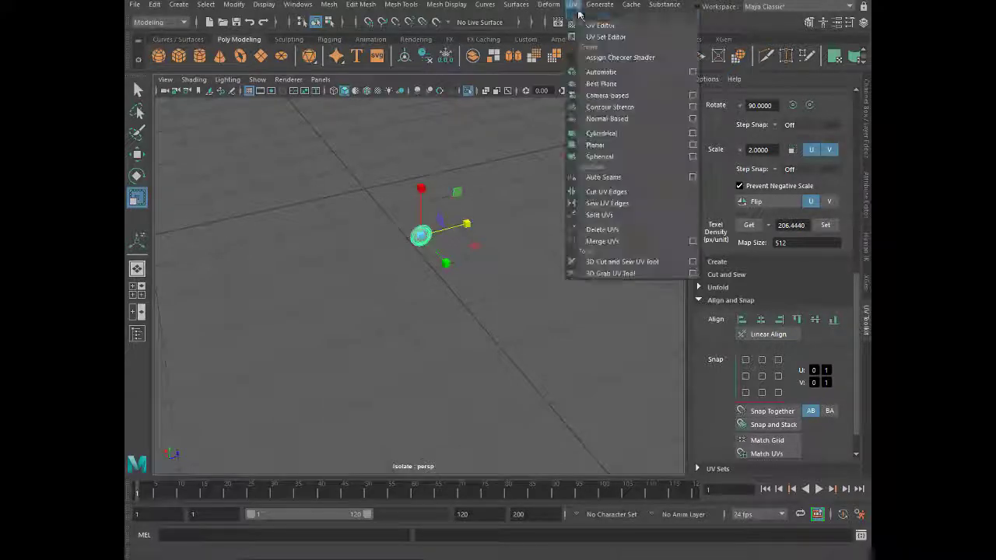
left_click(623, 96)
left_click(573, 5)
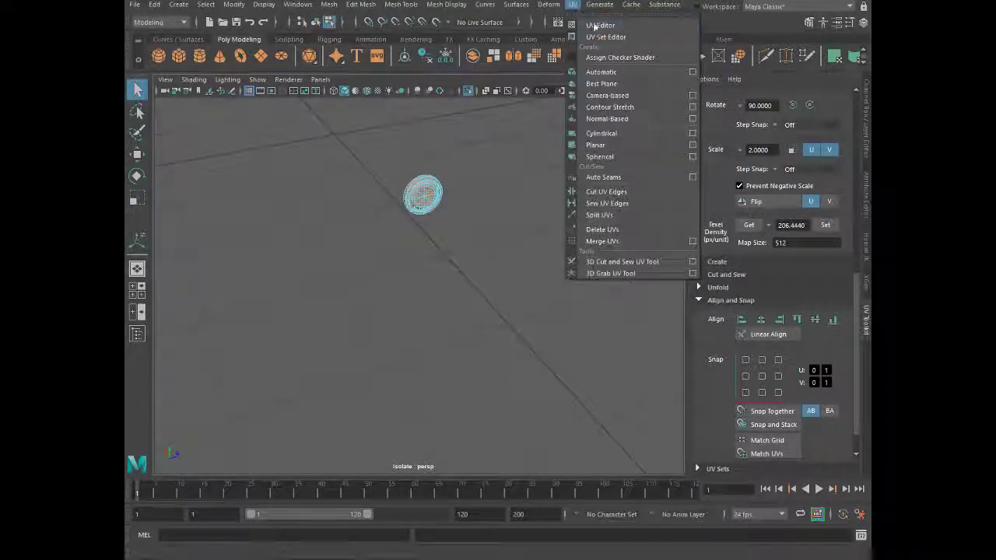
left_click(600, 25)
Cut the button's UVs along a rim edge and unfold the shells
mouse_move(452, 281)
left_mouse_down("alt")
mouse_move(386, 250)
mouse_move(433, 236)
mouse_move(457, 257)
mouse_move(391, 280)
mouse_move(456, 273)
mouse_move(449, 263)
mouse_move(388, 261)
left_mouse_up("alt")
left_click(404, 246)
right_click_drag(645, 278, 589, 296, "shift")
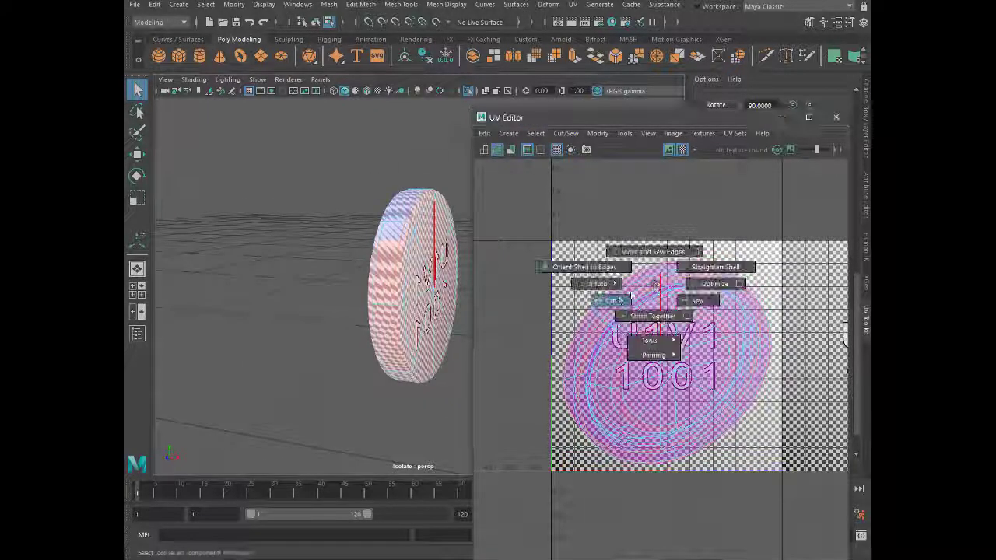
mouse_move(479, 318)
left_mouse_down("alt")
mouse_move(436, 253)
mouse_move(389, 265)
left_mouse_up("alt")
right_click(642, 294, "shift")
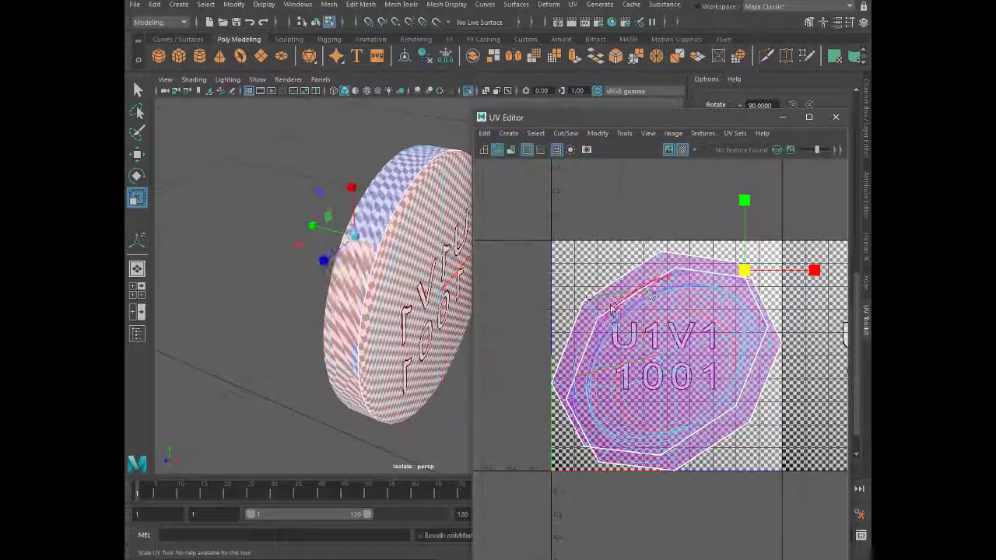
right_click_drag(622, 284, 566, 278, "shift")
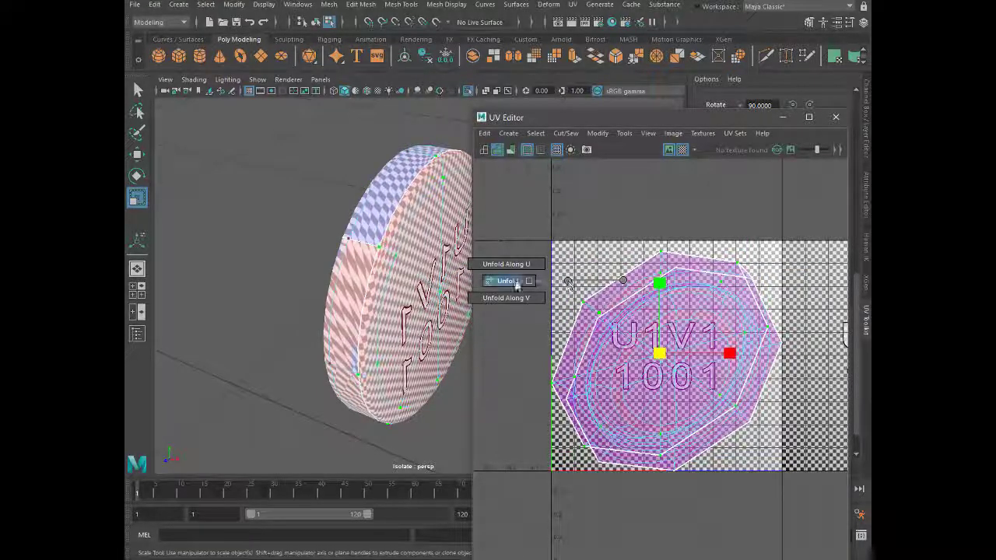
Move one face shell up into U1V2 and rotate the unfolded side strip horizontal
scroll(663, 309, "down", 3)
left_click_drag(662, 309, 669, 193)
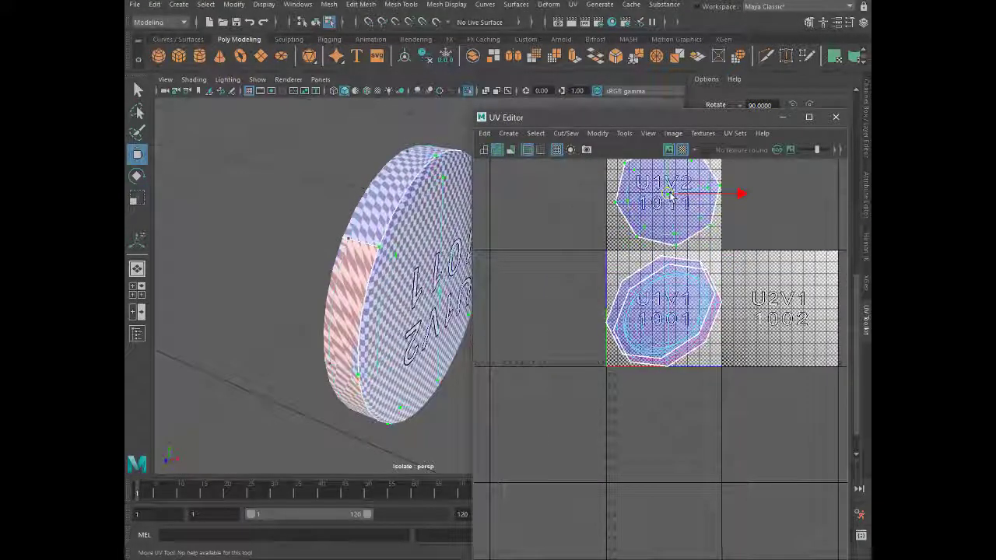
right_click_drag(639, 285, 599, 296, "shift")
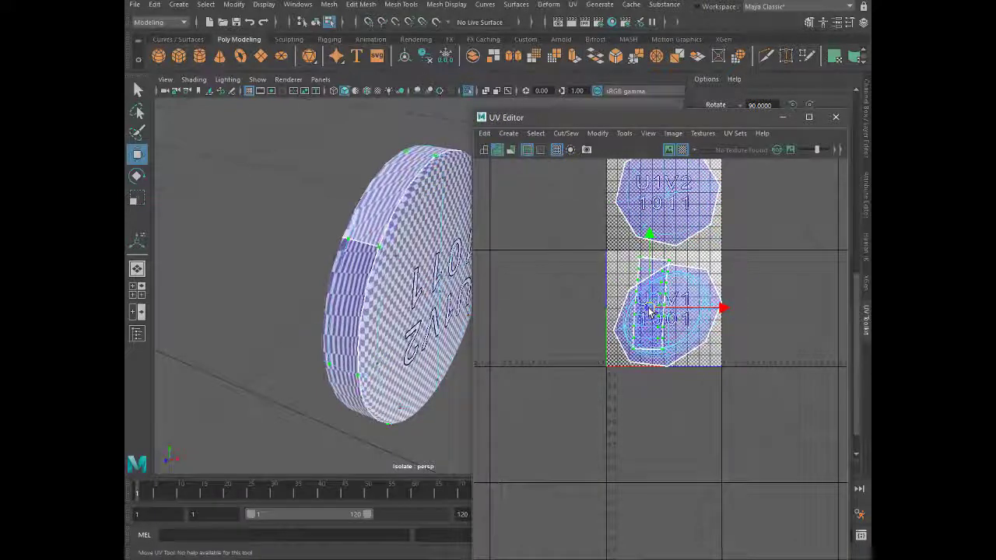
key("e")
left_click_drag(662, 373, 690, 382)
scroll(634, 318, "up", 2)
Move the side strip above the U1V1 tile, then nudge and unfold the other face shell
right_click(634, 317, "shift")
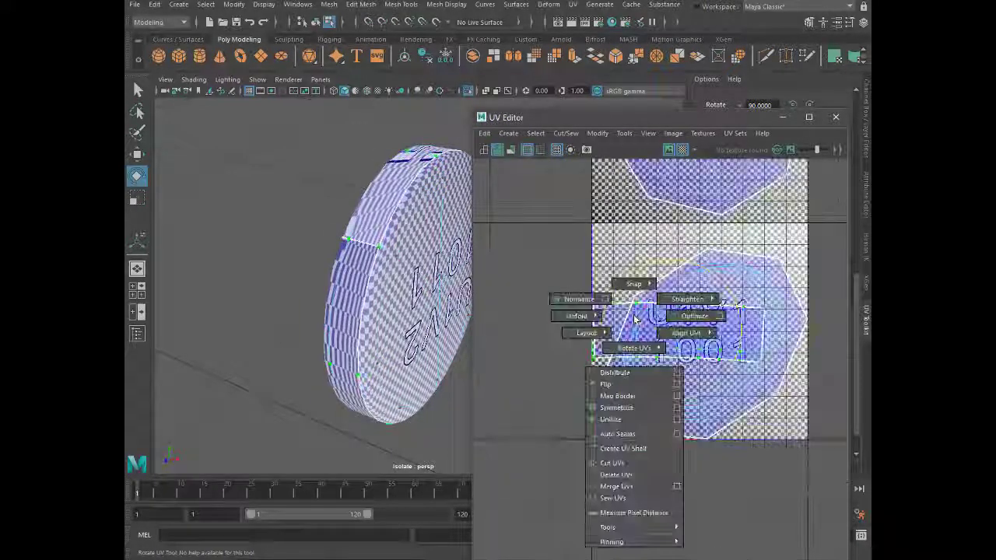
key("w")
scroll(665, 308, "down", 2)
middle_click_drag(692, 321, 664, 299)
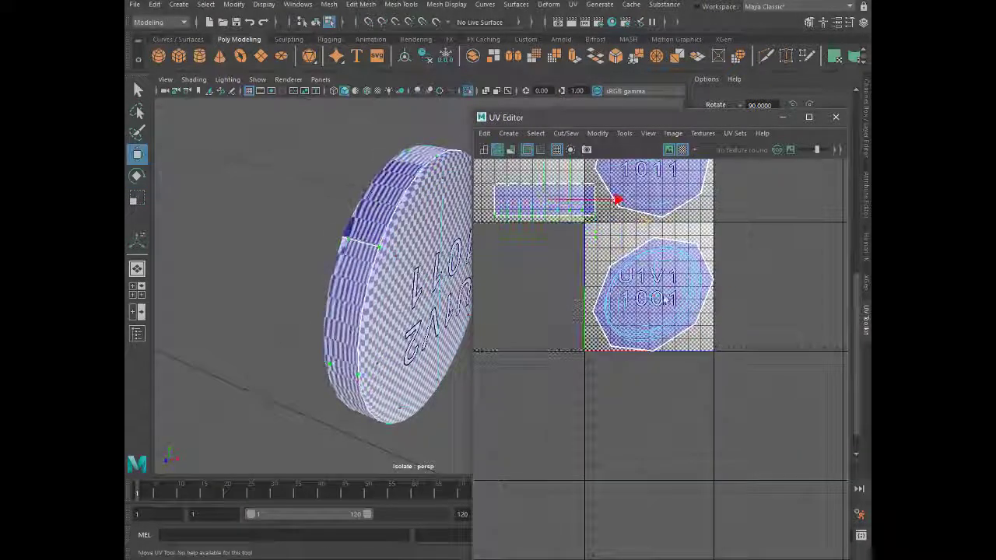
left_click_drag(666, 300, 635, 299)
left_click(501, 286)
mouse_move(350, 296)
left_mouse_down("alt")
mouse_move(442, 303)
mouse_move(399, 325)
mouse_move(389, 296)
mouse_move(420, 311)
left_mouse_up("alt")
Stretch and then shorten the side strip shell to even out its checker
scroll(536, 217, "down", 3)
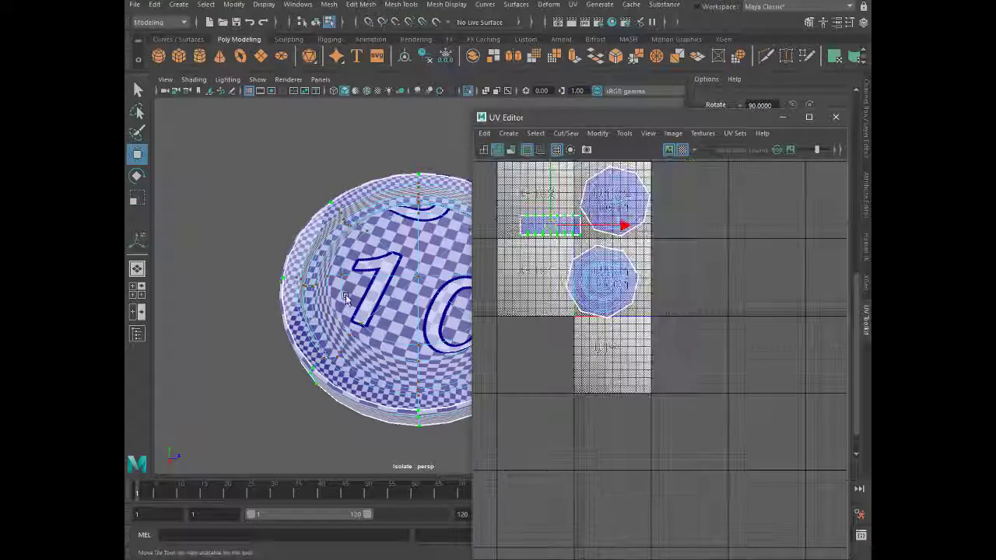
left_click_drag(345, 294, 345, 334, "alt")
key("r")
left_click_drag(590, 226, 739, 230)
scroll(382, 343, "up", 5)
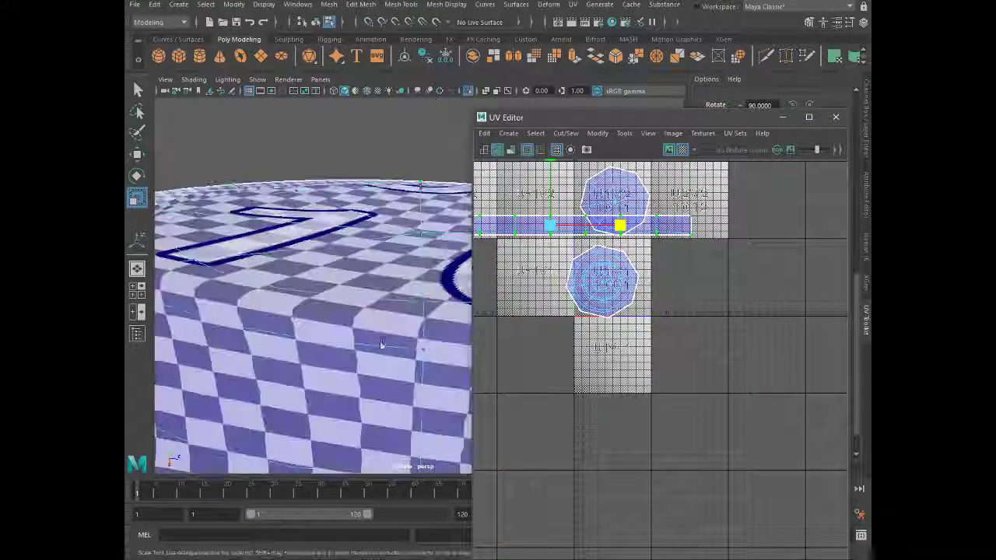
scroll(374, 307, "down", 5)
left_click_drag(374, 307, 365, 327, "alt")
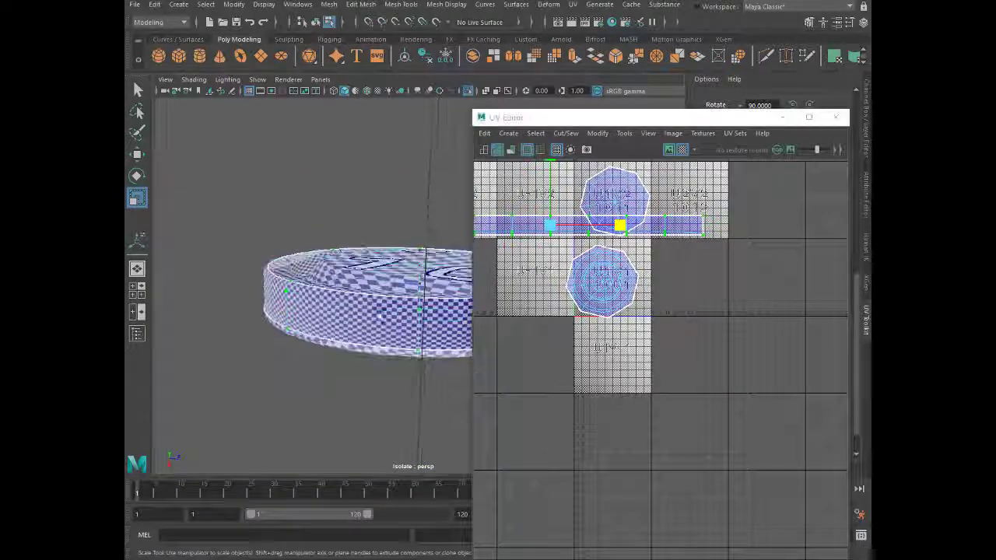
mouse_move(555, 236)
left_mouse_down()
mouse_move(496, 235)
mouse_move(606, 288)
left_mouse_up()
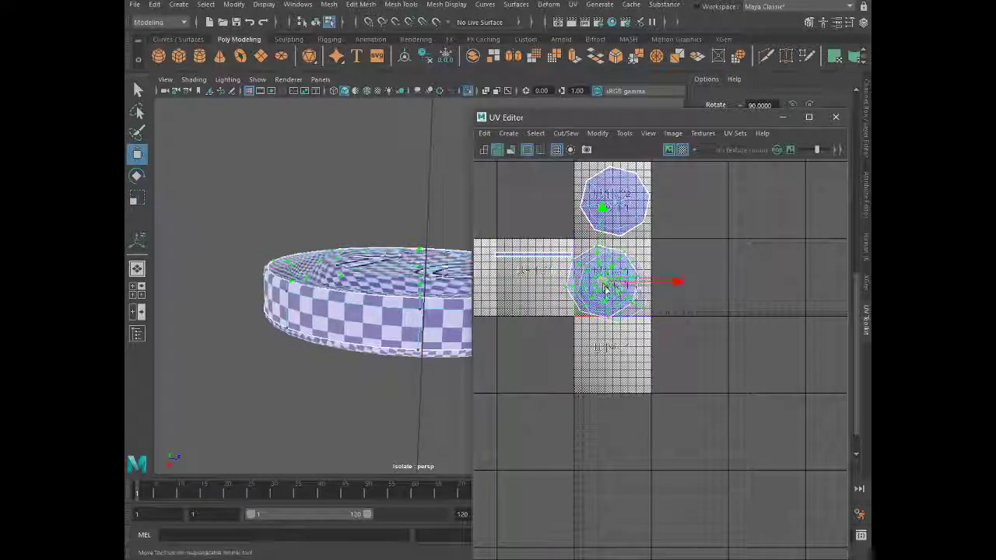
Move the upper disc shell beside the other and shrink both discs to match the checker size
left_click_drag(607, 204, 545, 292)
mouse_move(366, 327)
left_mouse_down("alt")
mouse_move(417, 364)
mouse_move(451, 366)
left_mouse_up("alt")
left_click(615, 274)
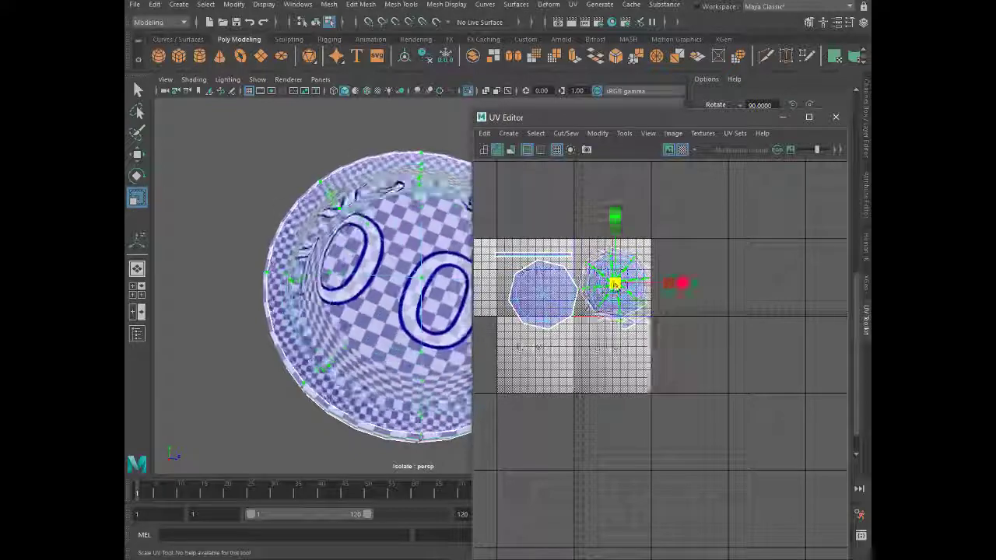
left_click_drag(405, 327, 435, 264, "alt")
mouse_move(615, 284)
left_mouse_down()
mouse_move(643, 280)
mouse_move(603, 271)
left_mouse_up()
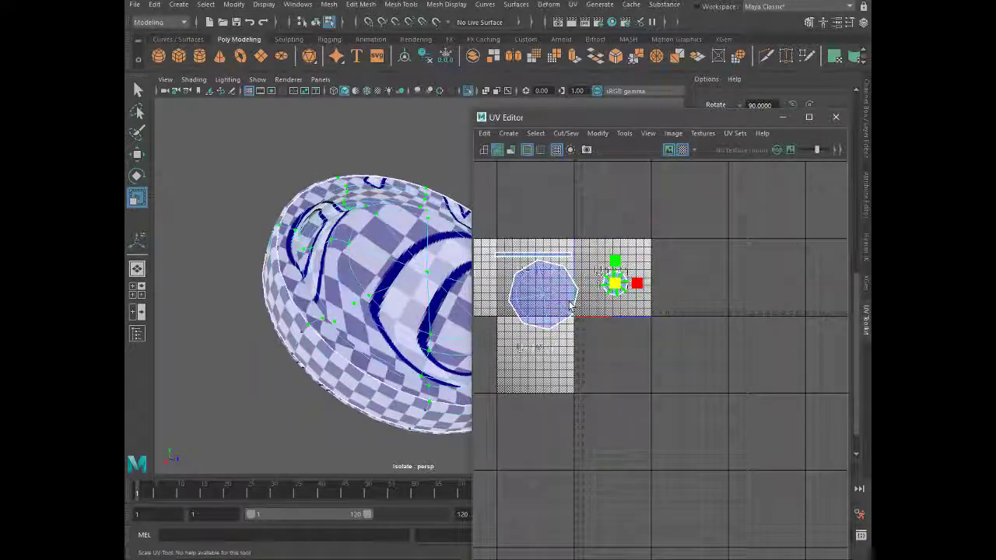
scroll(342, 358, "up", 3)
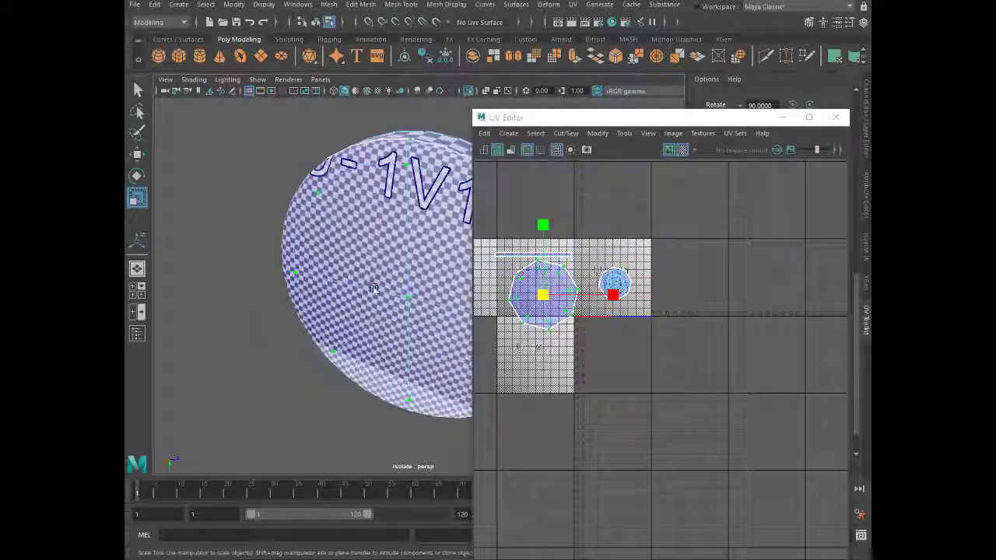
left_click_drag(343, 358, 430, 331, "alt")
left_click_drag(534, 294, 529, 301)
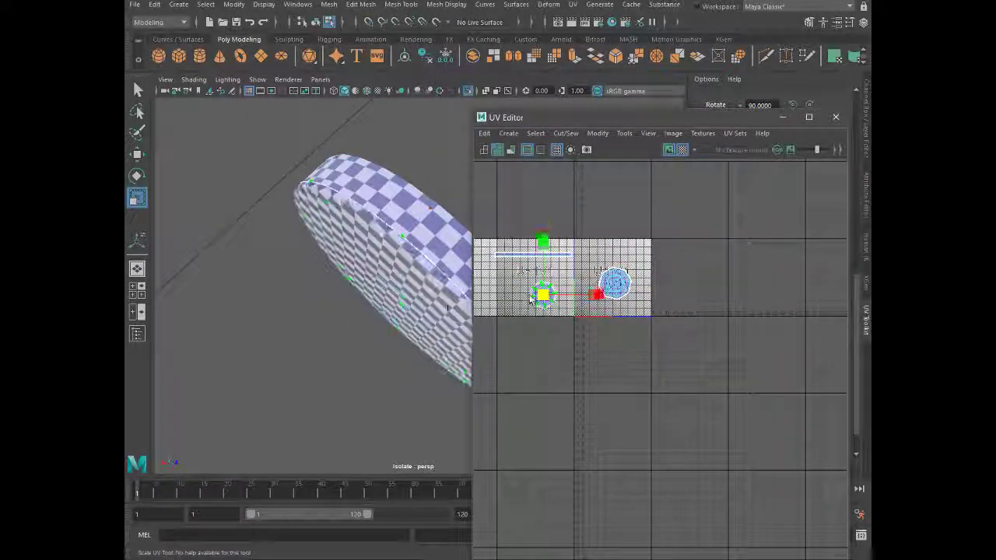
Lay out all the button's shells along the bottom of tile 1001
left_click_drag(366, 296, 456, 329, "alt")
scroll(498, 316, "up", 2)
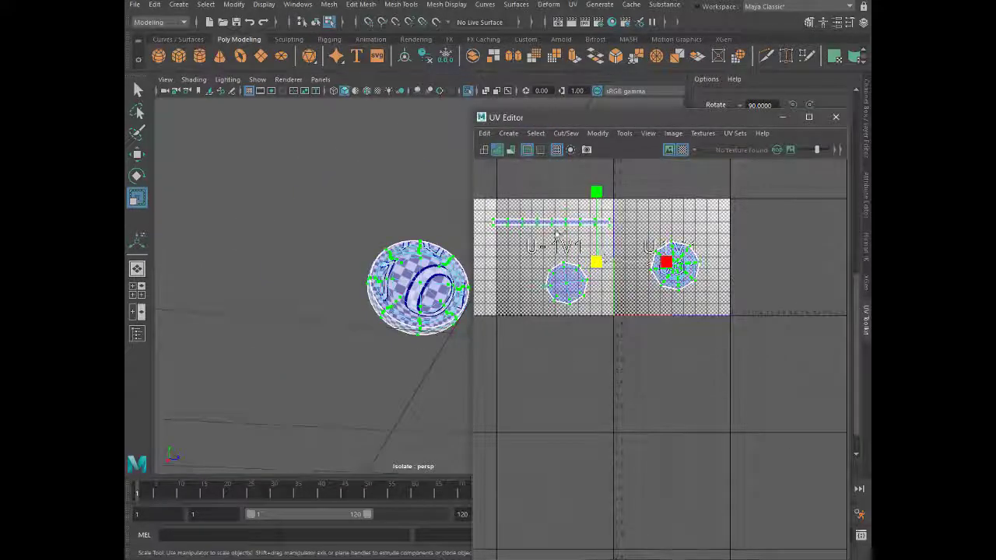
right_click_drag(532, 236, 527, 280, "shift")
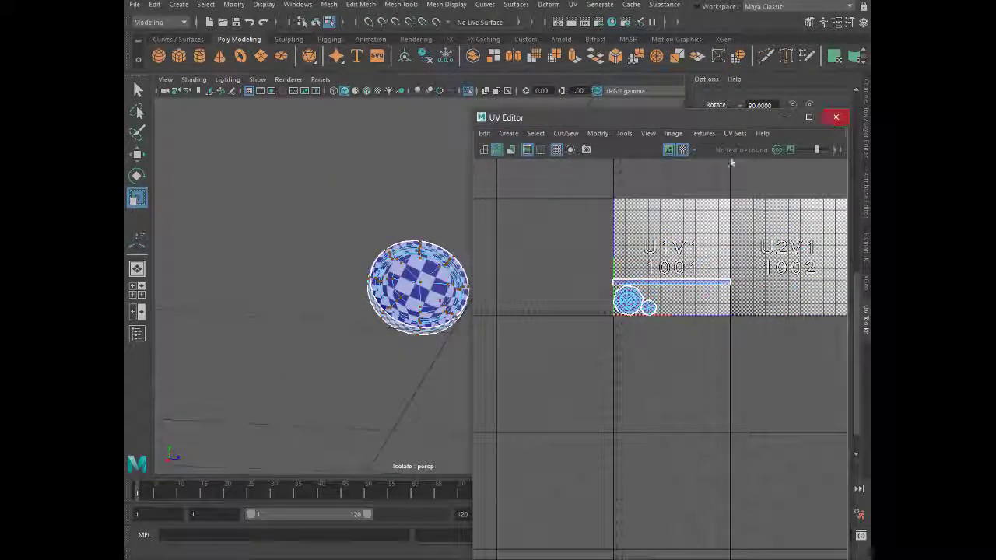
Bring the whole hat back and select the small side button
left_click(472, 91)
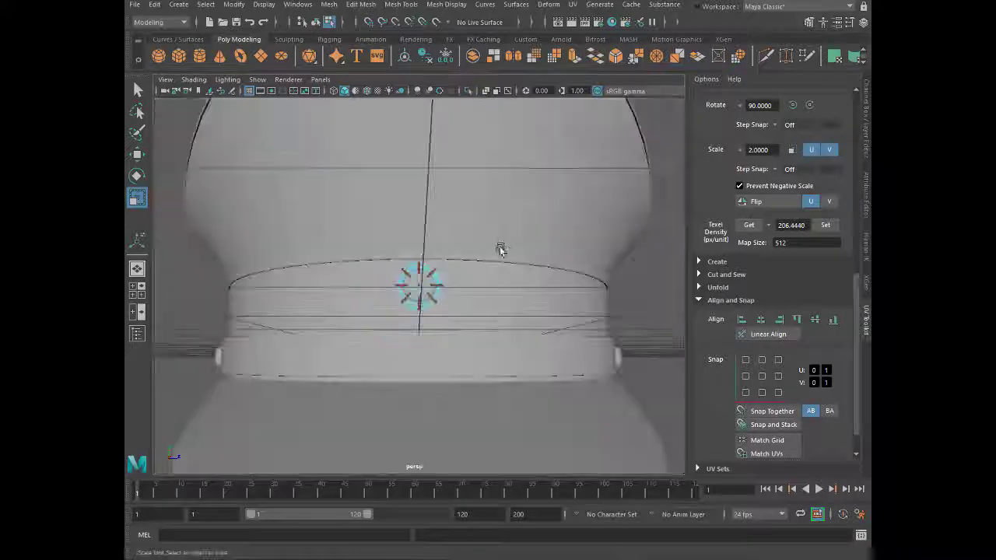
mouse_move(500, 249)
left_mouse_down("alt")
mouse_move(396, 329)
mouse_move(174, 351)
mouse_move(446, 301)
mouse_move(171, 338)
left_mouse_up("alt")
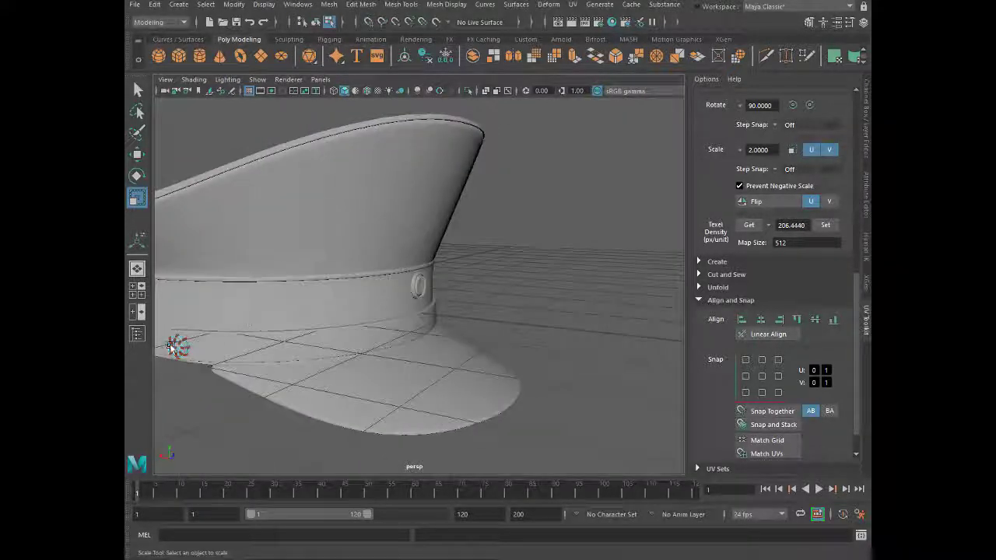
left_click(222, 274)
mouse_move(222, 274)
left_mouse_down("alt")
mouse_move(241, 320)
mouse_move(647, 370)
left_mouse_up("alt")
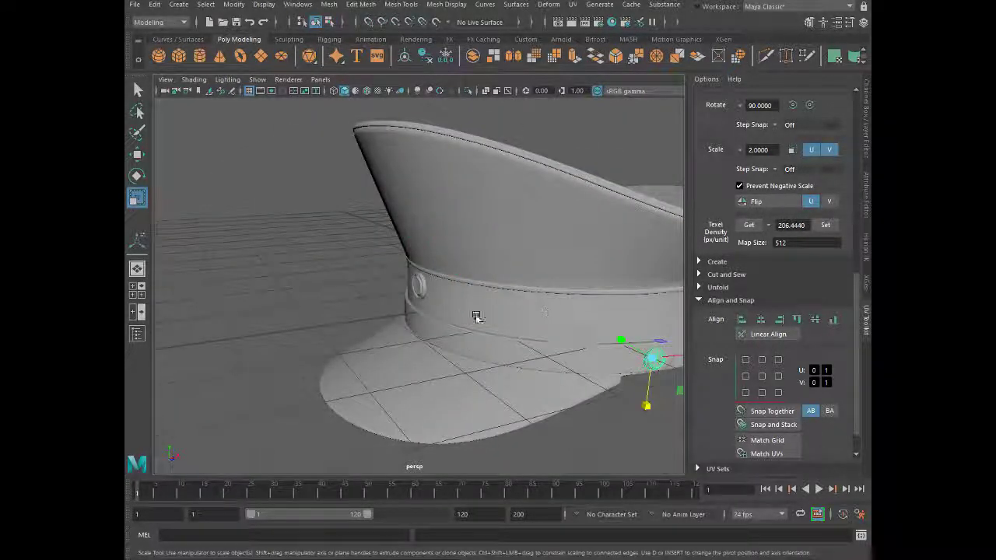
mouse_move(476, 316)
left_mouse_down("alt")
mouse_move(549, 338)
mouse_move(467, 311)
left_mouse_up("alt")
left_click(573, 4)
key("q")
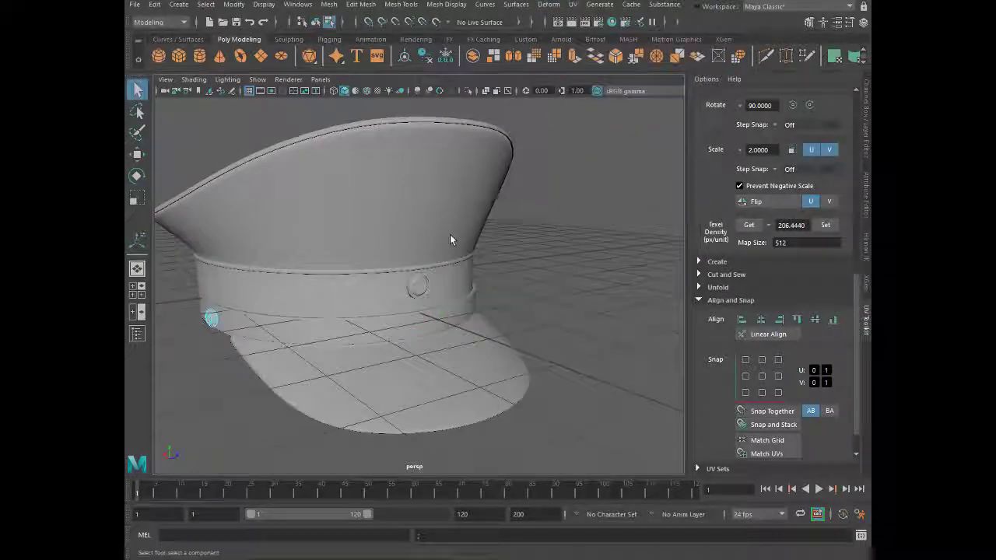
Open the UV Editor for the side button and isolate it in the viewport
left_click(573, 3)
left_click(593, 22)
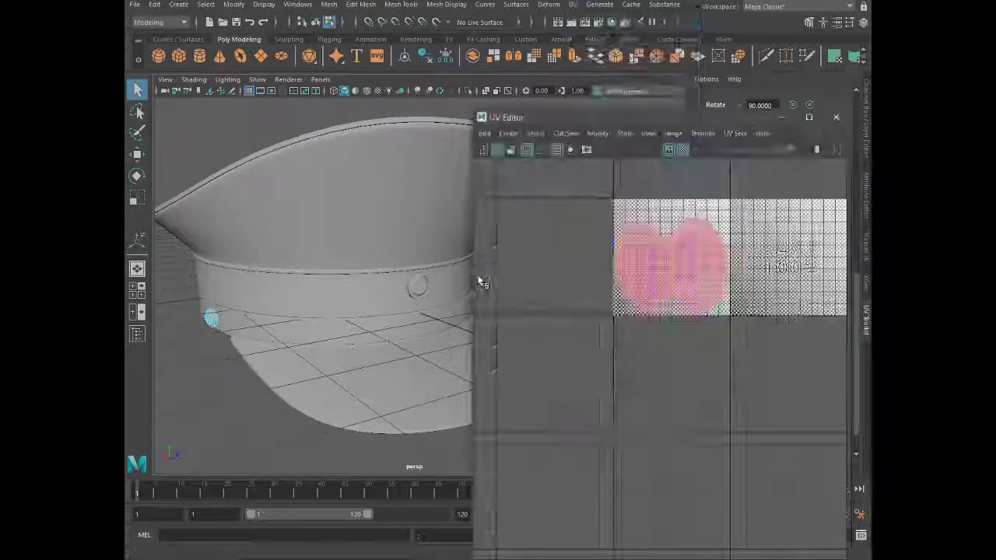
scroll(667, 263, "up", 3)
right_click_drag(651, 233, 638, 229)
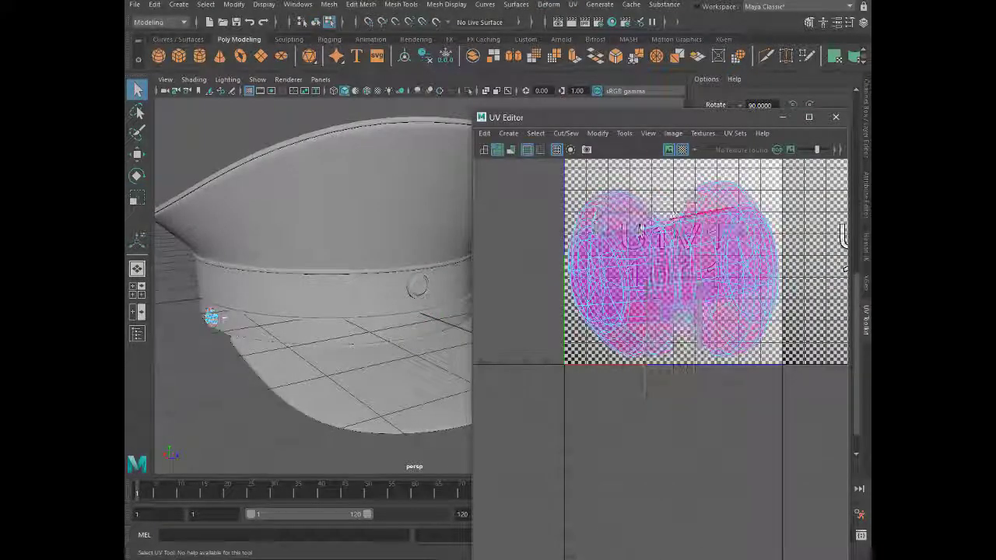
scroll(350, 234, "up", 3)
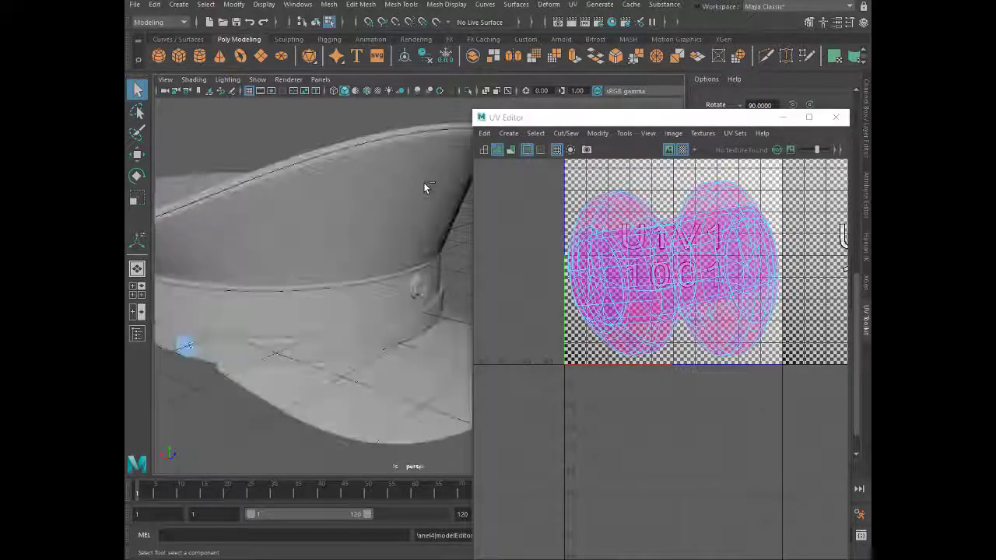
left_click(468, 91)
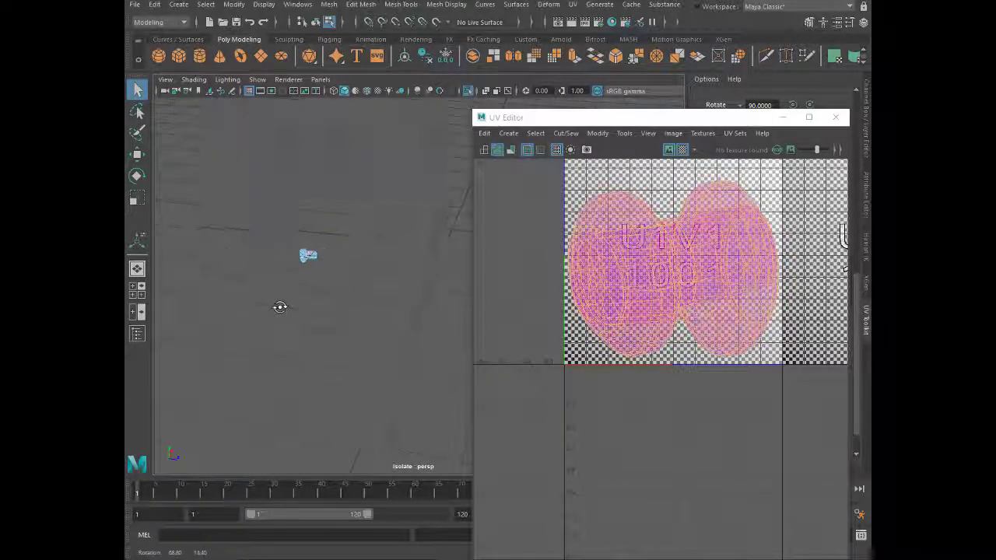
Frame the side button and select a seam edge along its stem
key("f")
mouse_move(394, 179)
left_mouse_down("alt")
mouse_move(460, 274)
mouse_move(366, 222)
mouse_move(405, 281)
mouse_move(300, 296)
mouse_move(314, 345)
mouse_move(382, 341)
mouse_move(318, 381)
mouse_move(419, 373)
left_mouse_up("alt")
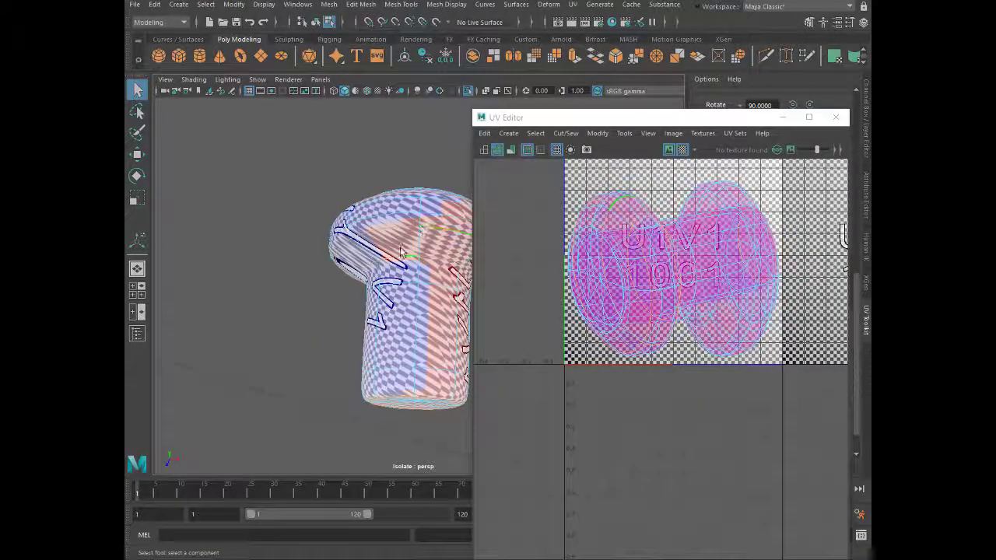
left_click_drag(402, 252, 417, 220, "alt")
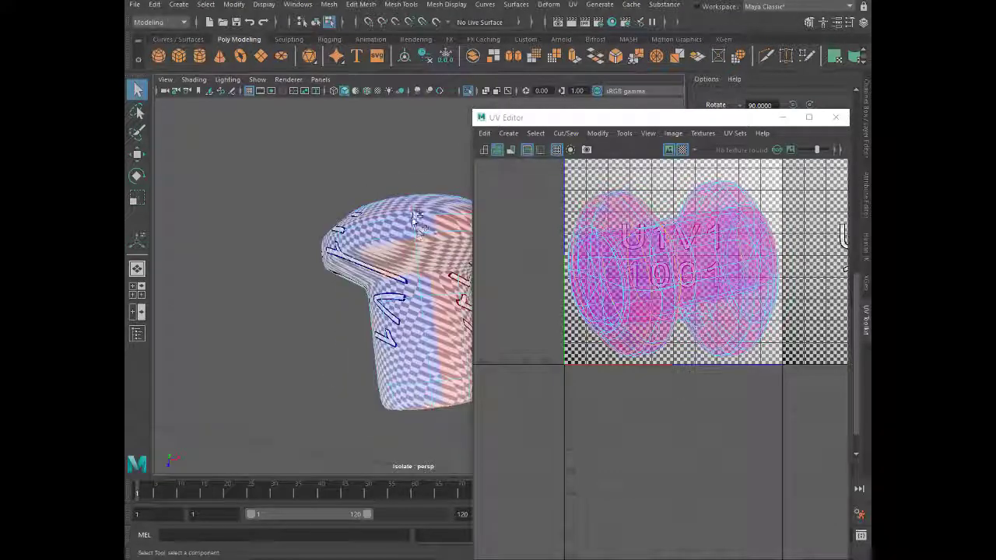
left_click_drag(415, 236, 420, 276, "alt")
left_click(420, 276)
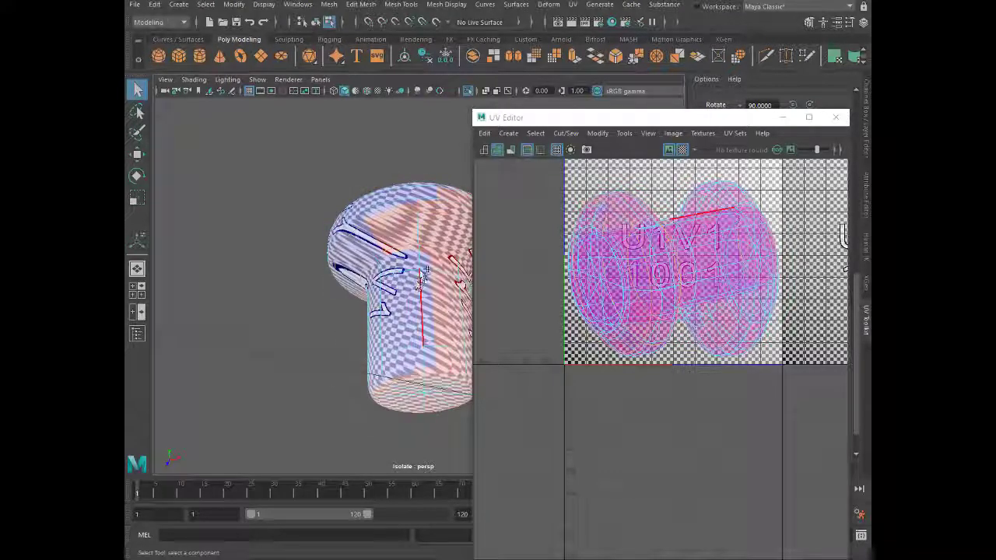
left_click_drag(424, 354, 371, 241, "alt")
Select the whole UV shell and lay the shells out in the tiles
right_click_drag(600, 225, 498, 214, "ctrl")
key("r")
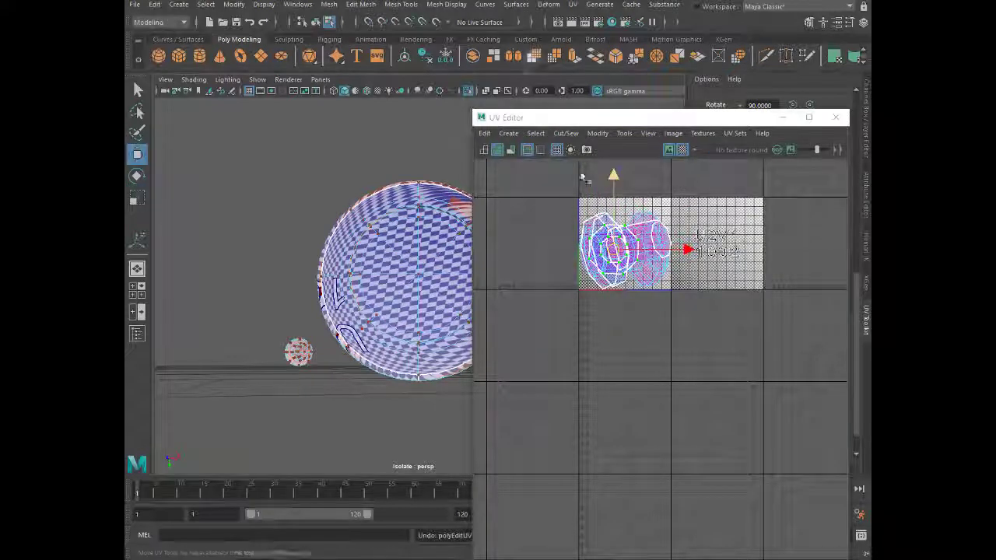
scroll(582, 187, "up", 5)
right_click(582, 217, "shift")
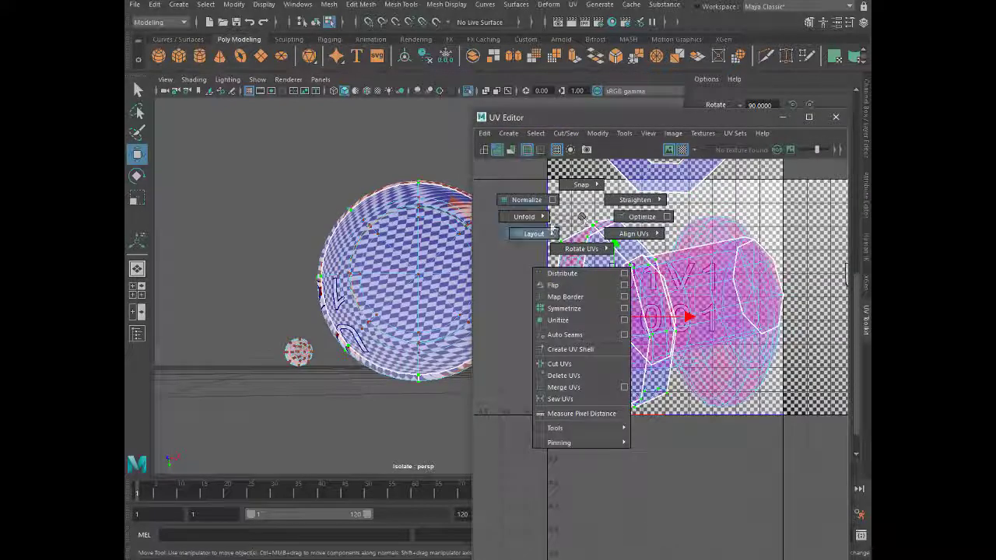
left_click(534, 234)
Rotate a shell horizontal and move it up one tile, then unfold and reposition the sphere's shell
scroll(594, 279, "down", 3)
left_click_drag(651, 247, 668, 296)
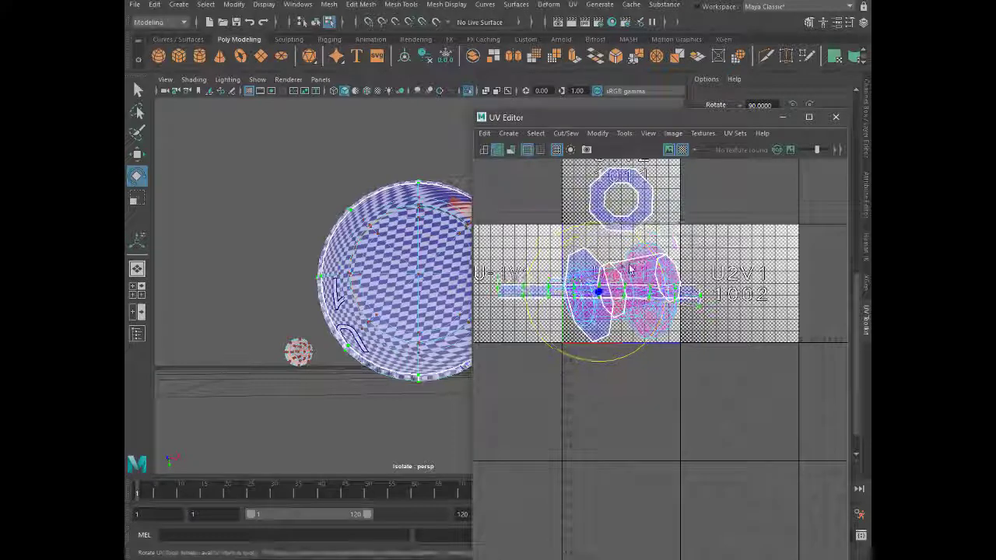
key("w")
left_click_drag(631, 268, 630, 148)
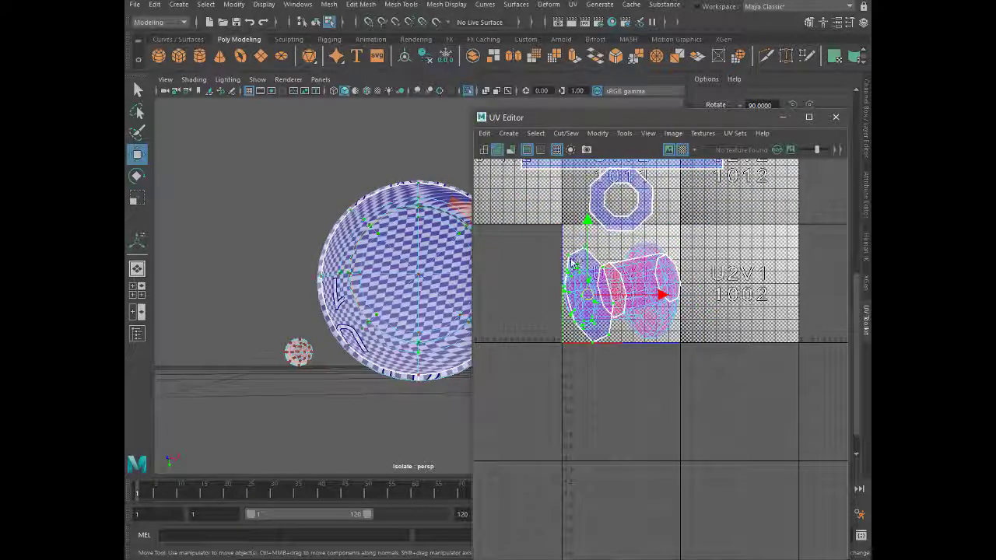
right_click_drag(572, 264, 458, 257, "shift")
left_click_drag(587, 295, 544, 204)
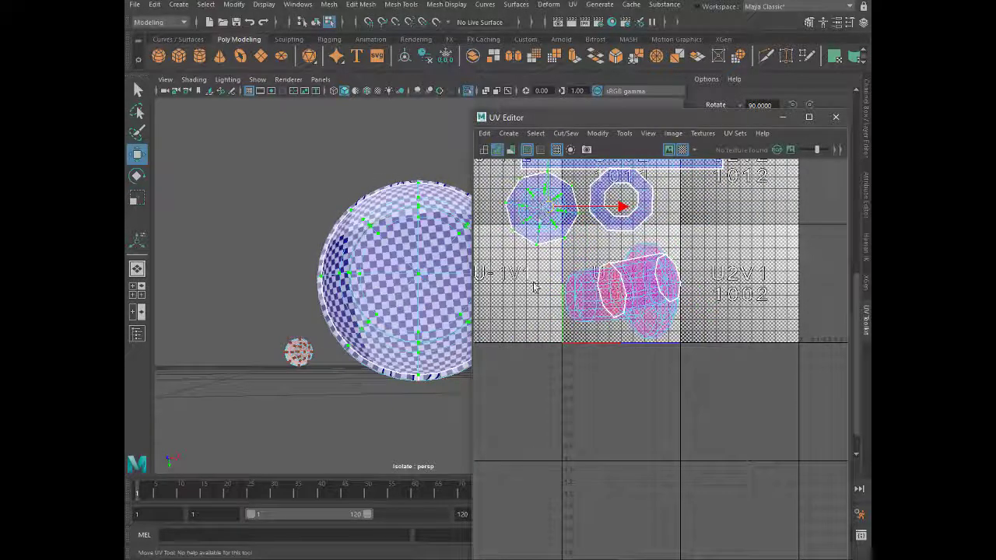
Unfold the cylinder's UV shell and the small round end shell
mouse_move(378, 329)
left_mouse_down("alt")
mouse_move(438, 306)
mouse_move(304, 327)
left_mouse_up("alt")
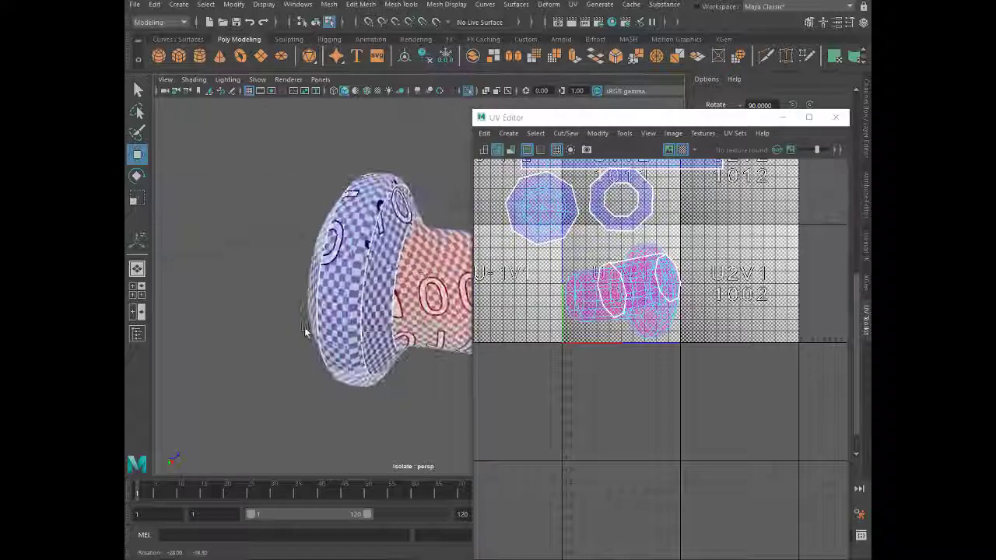
left_click(611, 264)
right_click_drag(611, 265, 482, 269, "shift")
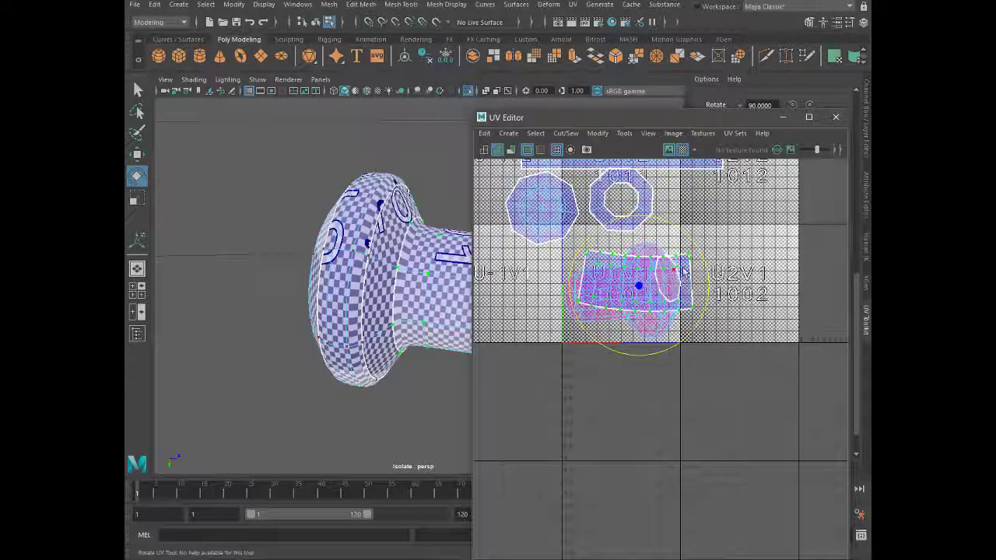
key("w")
scroll(668, 278, "up", 2)
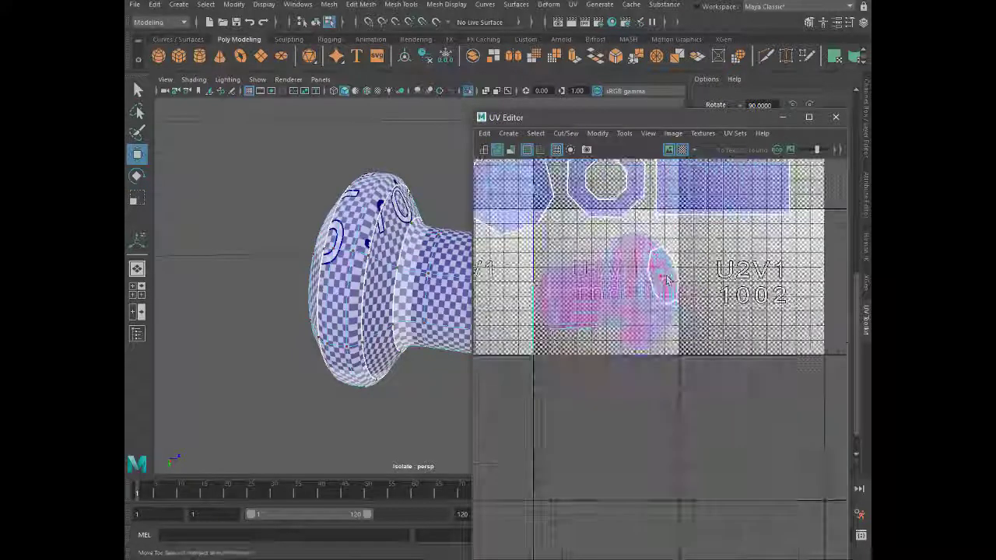
right_click_drag(661, 274, 533, 274, "shift")
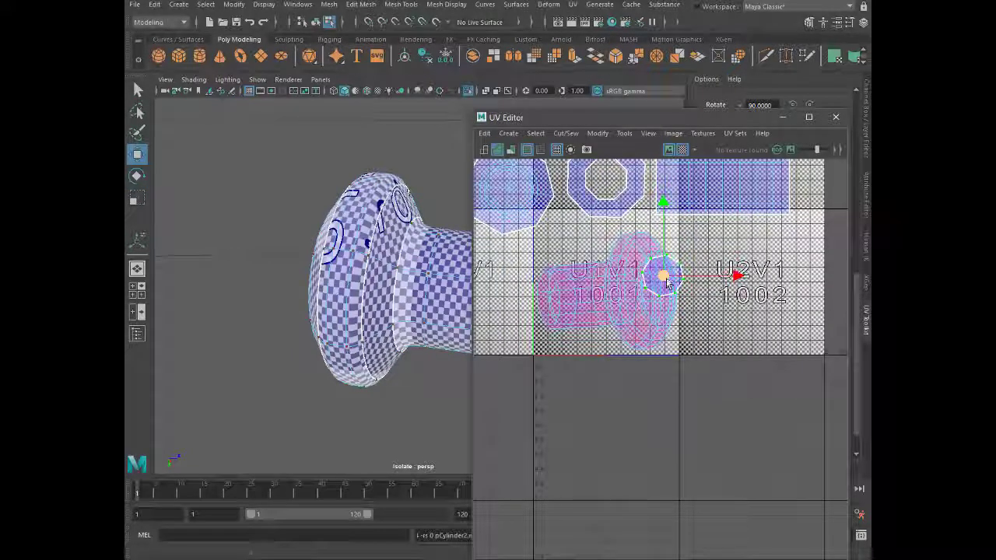
Pack the knob's UV shells together in tile 1002, clear of the other hat shells
scroll(660, 276, "down", 2)
scroll(660, 277, "down", 1)
scroll(660, 276, "up", 2)
scroll(345, 289, "down", 3)
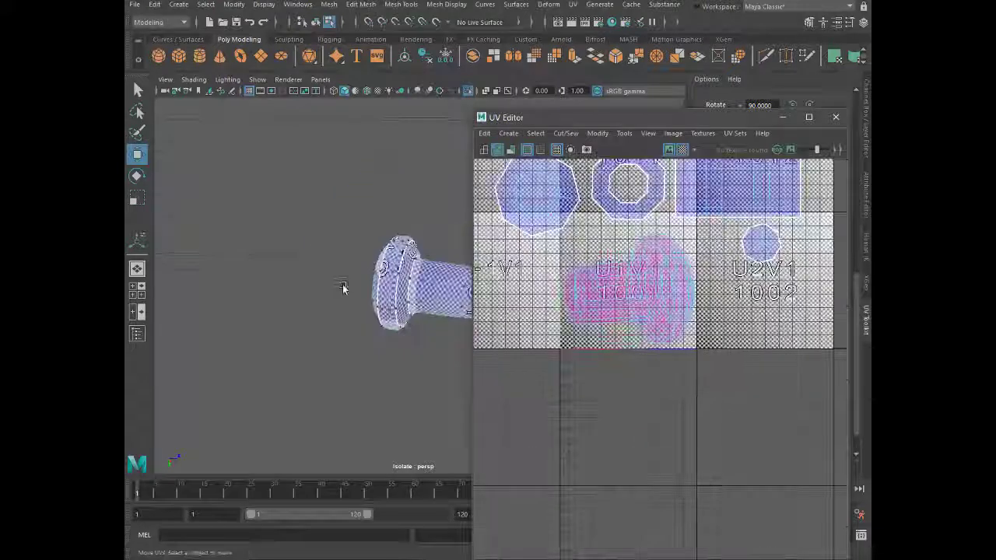
mouse_move(345, 289)
left_mouse_down("alt")
mouse_move(447, 282)
mouse_move(369, 327)
left_mouse_up("alt")
scroll(448, 281, "up", 4)
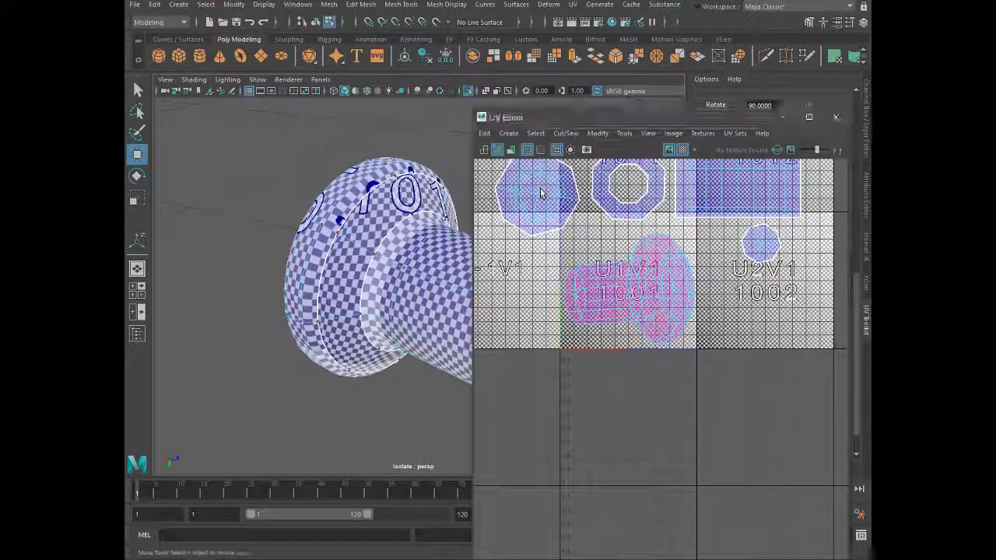
left_click_drag(327, 296, 195, 285, "alt")
scroll(195, 285, "up", 3)
scroll(529, 185, "down", 3)
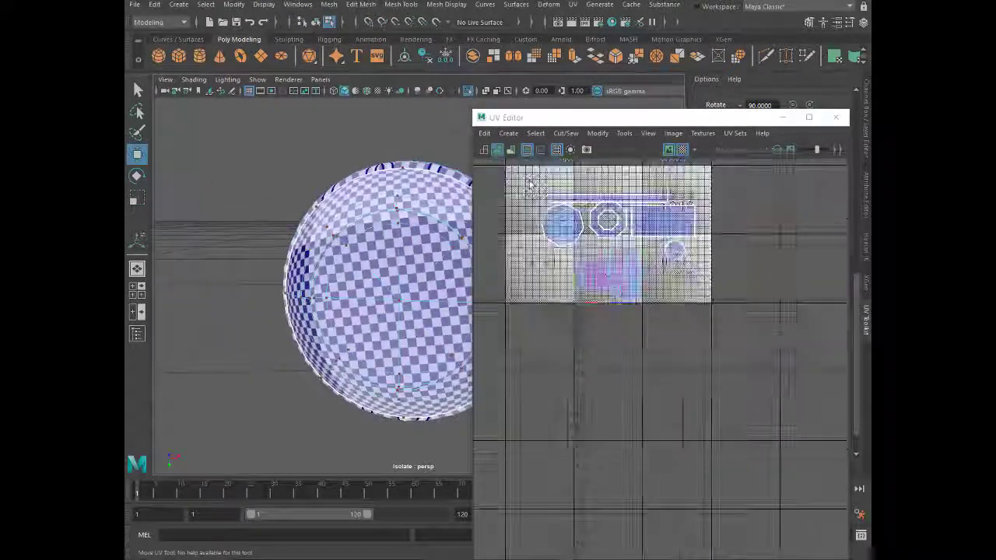
scroll(592, 269, "up", 2)
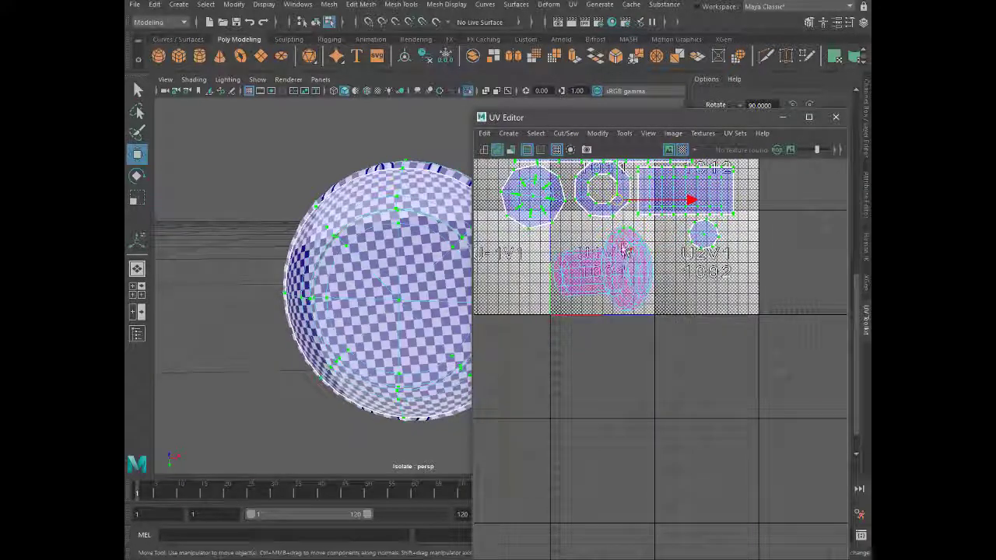
scroll(622, 247, "up", 2)
scroll(599, 218, "down", 4)
mouse_move(589, 211)
right_mouse_down()
mouse_move(588, 201)
mouse_move(591, 226)
right_mouse_up()
scroll(622, 234, "down", 2)
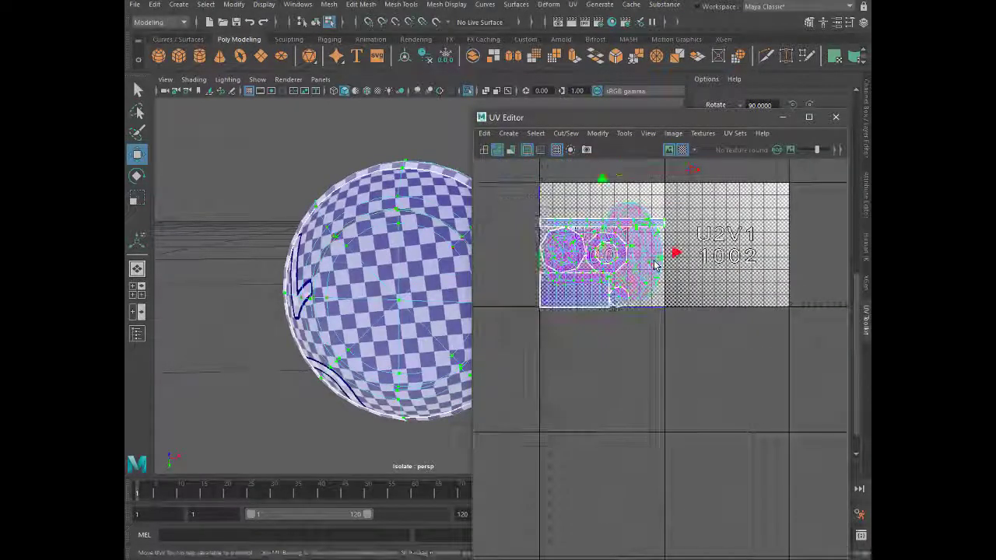
scroll(584, 257, "down", 2)
mouse_move(405, 303)
left_mouse_down("alt")
mouse_move(458, 308)
mouse_move(374, 288)
left_mouse_up("alt")
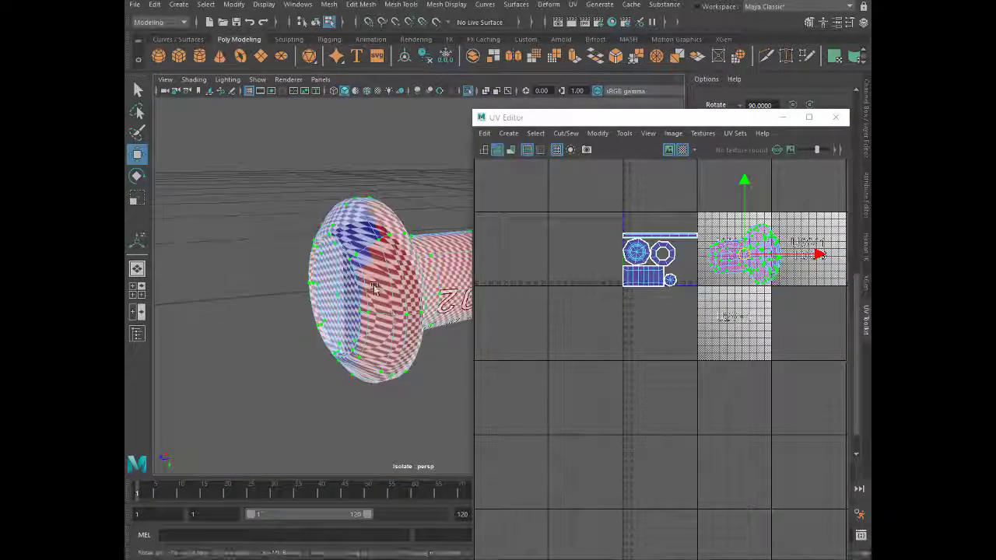
Unfold the button's selected UV shell and frame it in the UV view
left_click(375, 288)
mouse_move(360, 264)
left_mouse_down("alt")
mouse_move(342, 283)
mouse_move(425, 326)
mouse_move(375, 294)
mouse_move(420, 345)
mouse_move(291, 340)
mouse_move(397, 323)
left_mouse_up("alt")
mouse_move(334, 326)
left_mouse_down("alt")
mouse_move(420, 265)
mouse_move(425, 246)
mouse_move(420, 256)
mouse_move(396, 246)
mouse_move(373, 256)
left_mouse_up("alt")
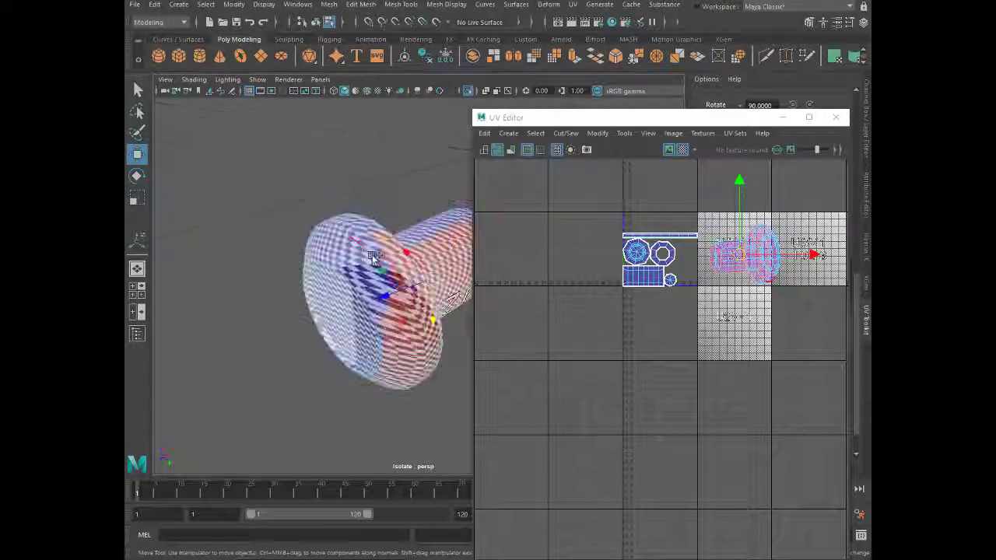
right_click(713, 226, "shift")
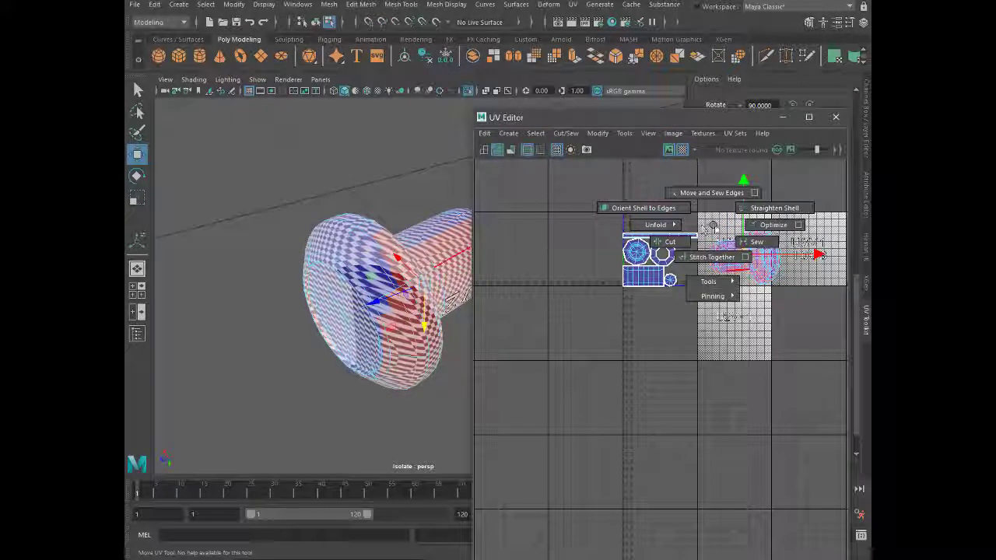
left_click(655, 225)
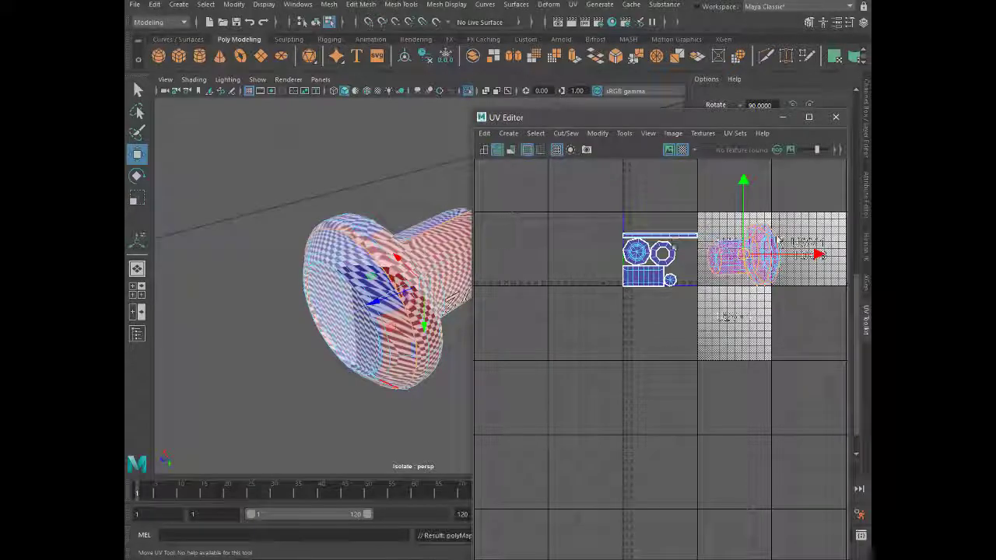
key("f")
scroll(699, 255, "down", 2)
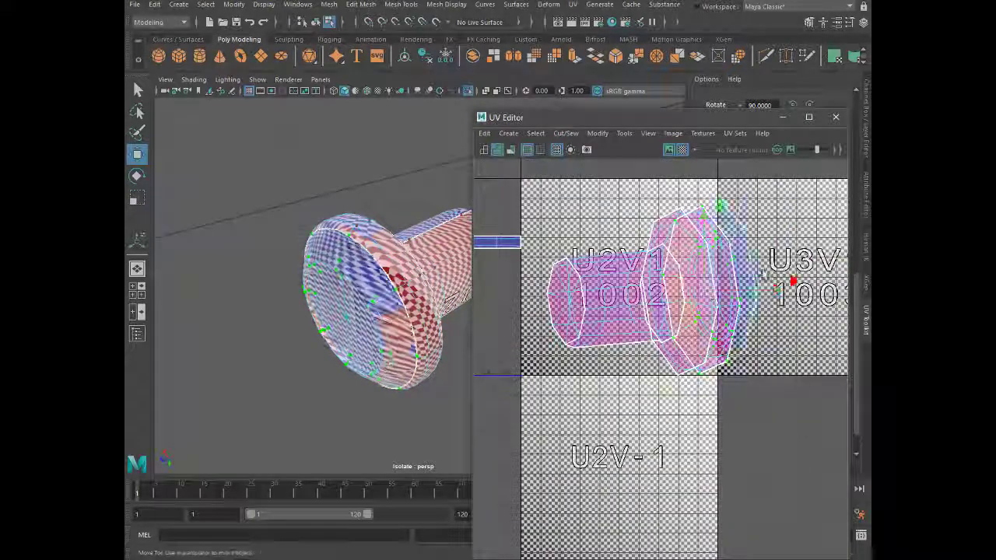
Lay out the button's UV shells, then unfold the shell again
right_click(755, 223, "shift")
left_click(690, 216)
scroll(673, 245, "down", 2)
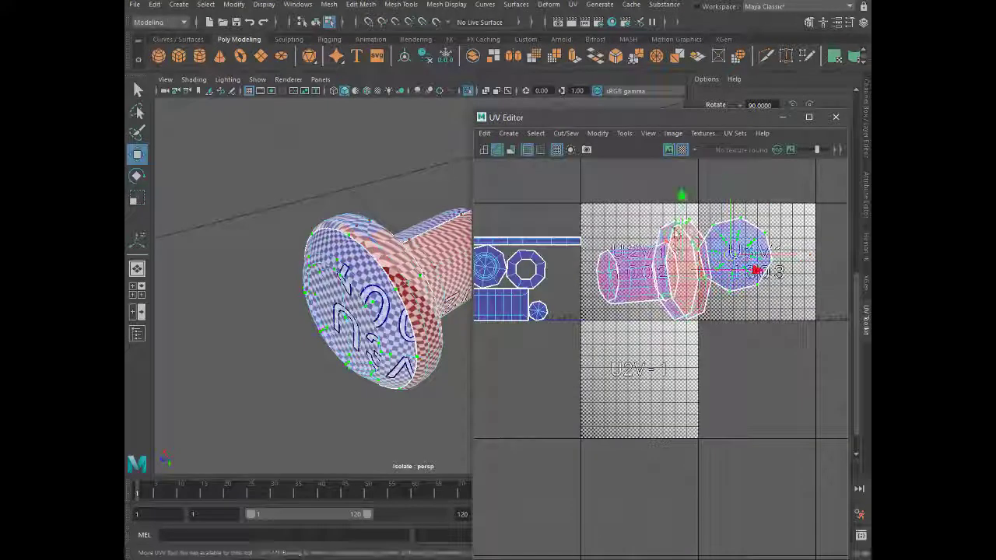
right_click(667, 249, "shift")
left_click(573, 225)
scroll(682, 274, "up", 2)
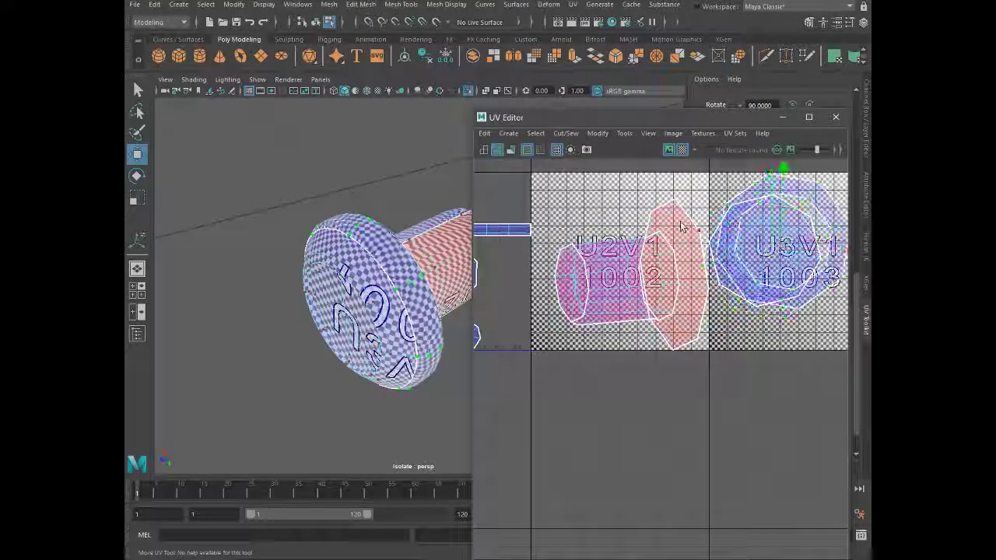
right_click(656, 245, "shift")
left_click(537, 228)
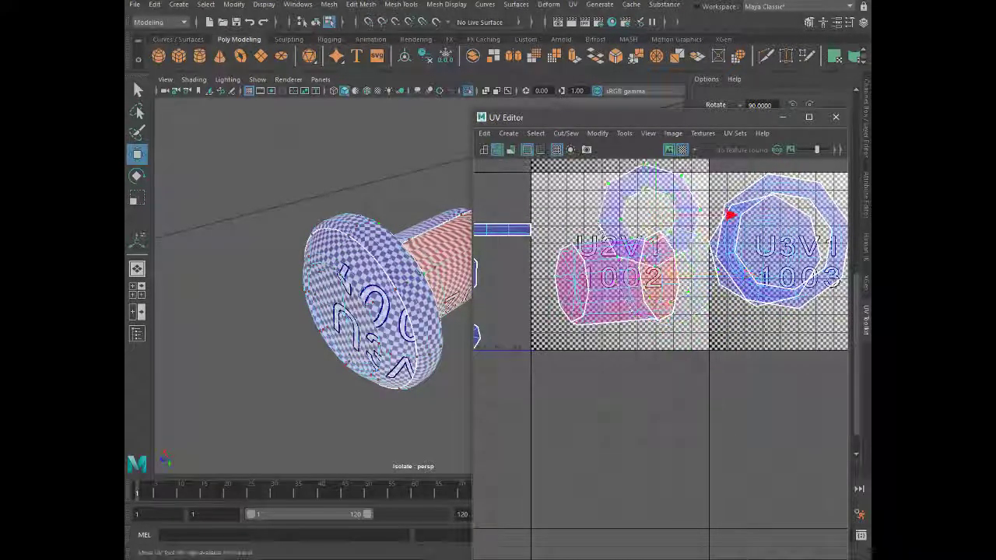
Select an edge loop on the knob's head and rotate its UVs by 90°
mouse_move(421, 327)
left_mouse_down("alt")
mouse_move(381, 353)
mouse_move(316, 361)
left_mouse_up("alt")
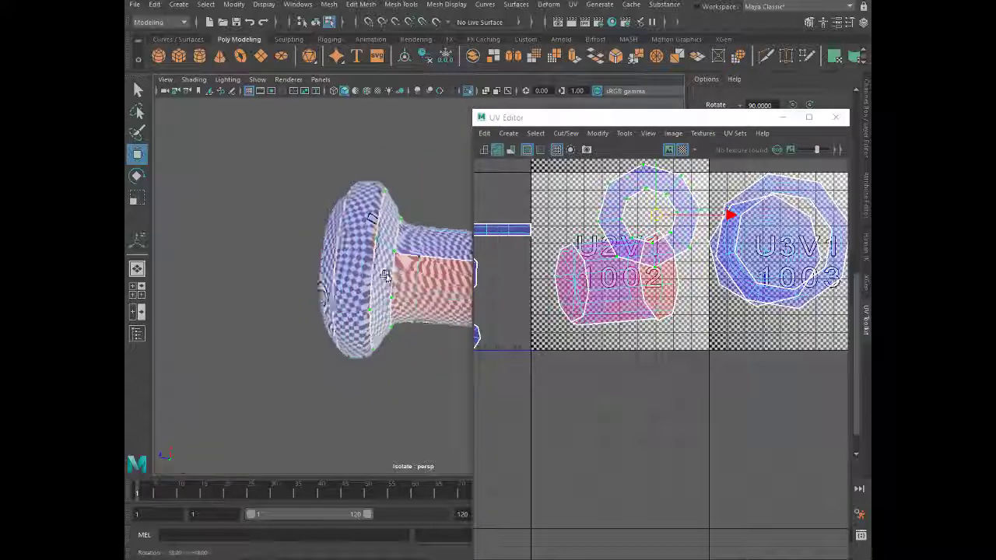
right_click_drag(354, 228, 352, 200)
double_click(371, 234)
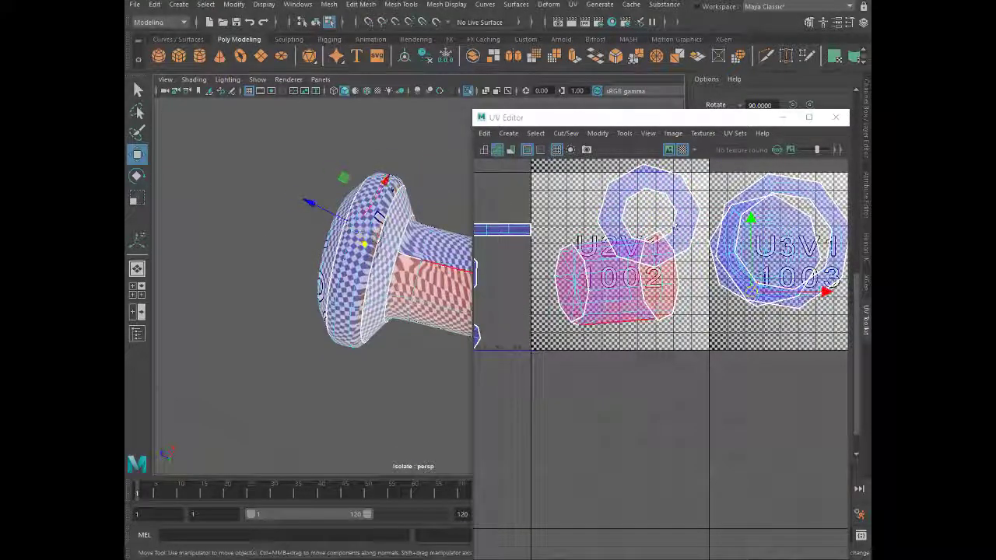
right_click_drag(675, 226, 730, 220, "shift")
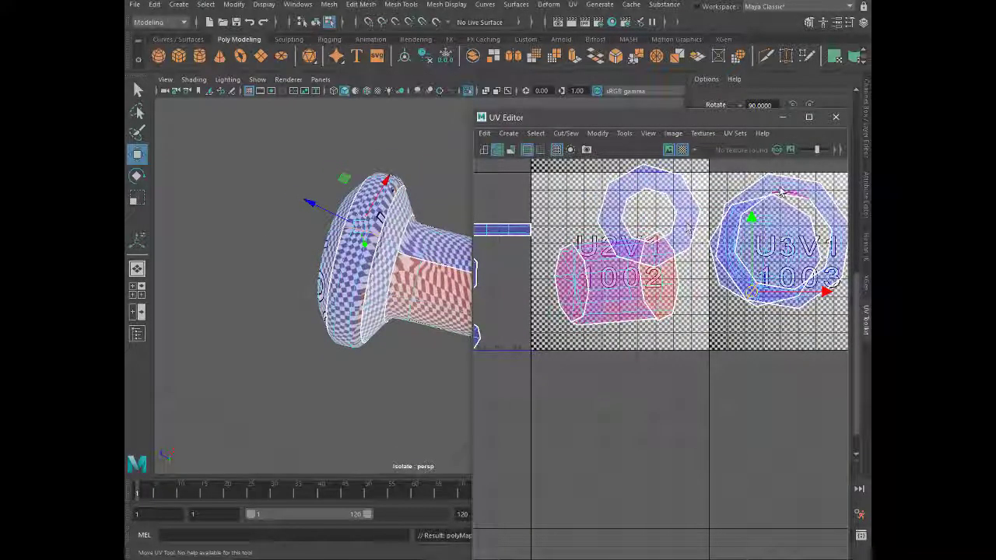
right_click_drag(778, 191, 642, 197)
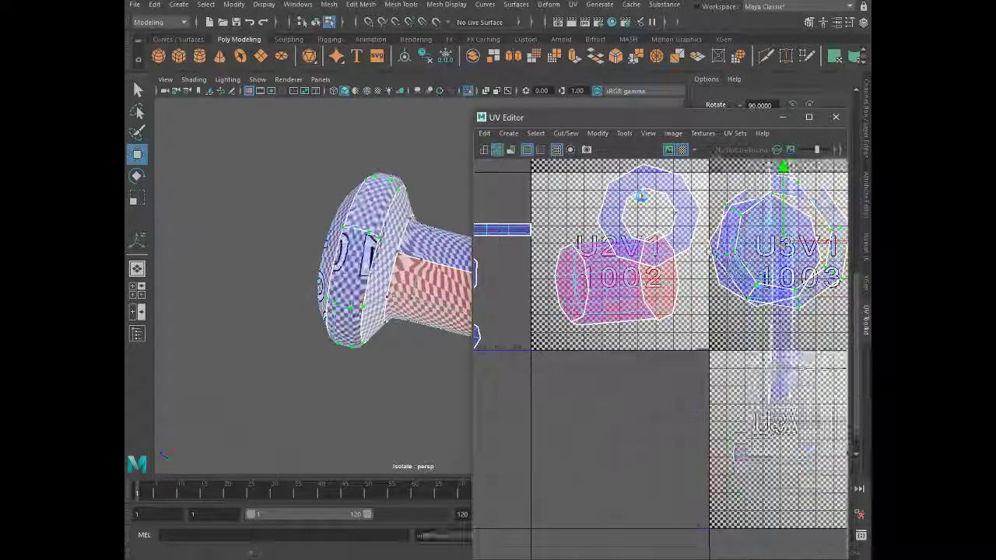
scroll(642, 196, "down", 3)
mouse_move(752, 214)
right_mouse_down("shift")
mouse_move(746, 259)
mouse_move(788, 246)
right_mouse_up("shift")
scroll(769, 211, "up", 3)
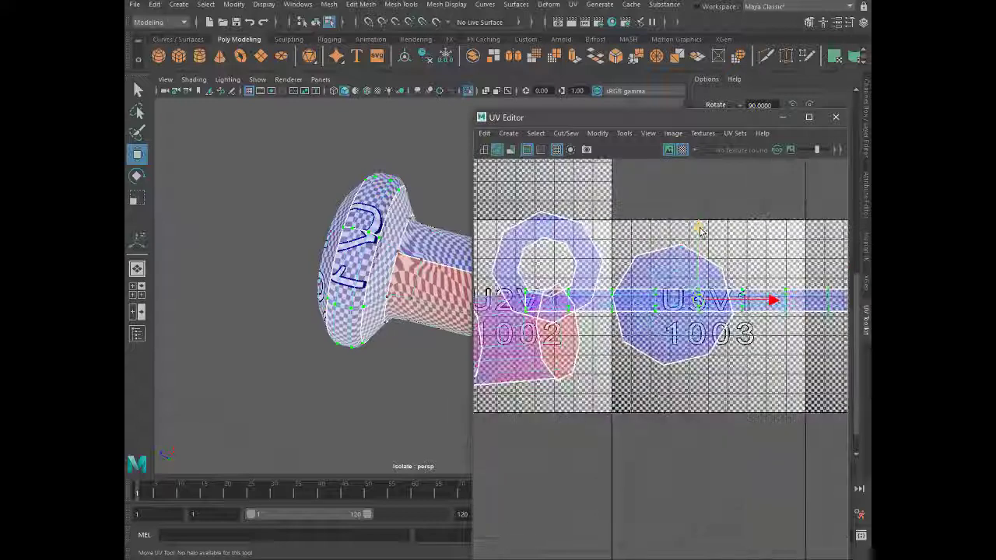
scroll(769, 212, "down", 3)
scroll(561, 272, "up", 3)
scroll(545, 280, "down", 1)
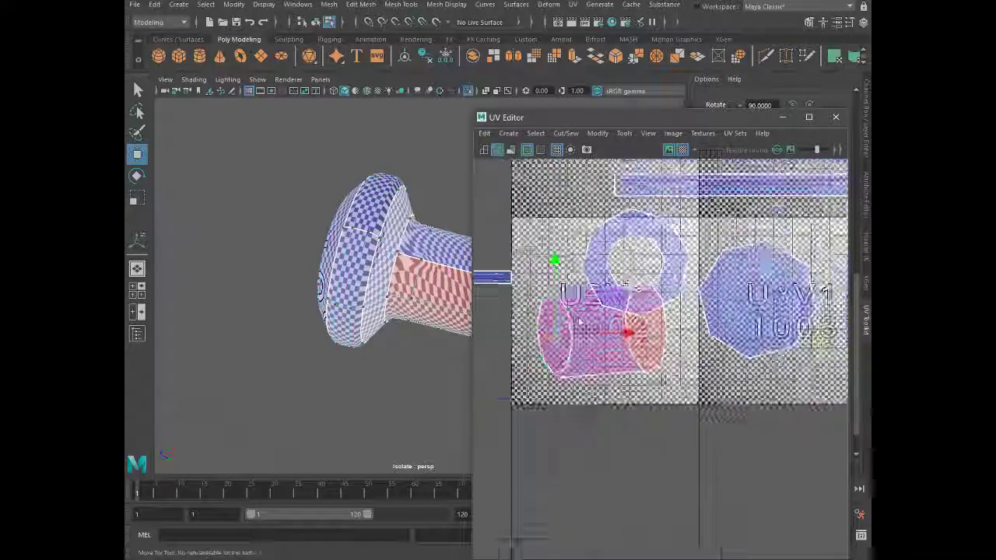
Unfold the stem shell flat and straighten it into a rectangular strip
right_click_drag(499, 315, 498, 319, "shift")
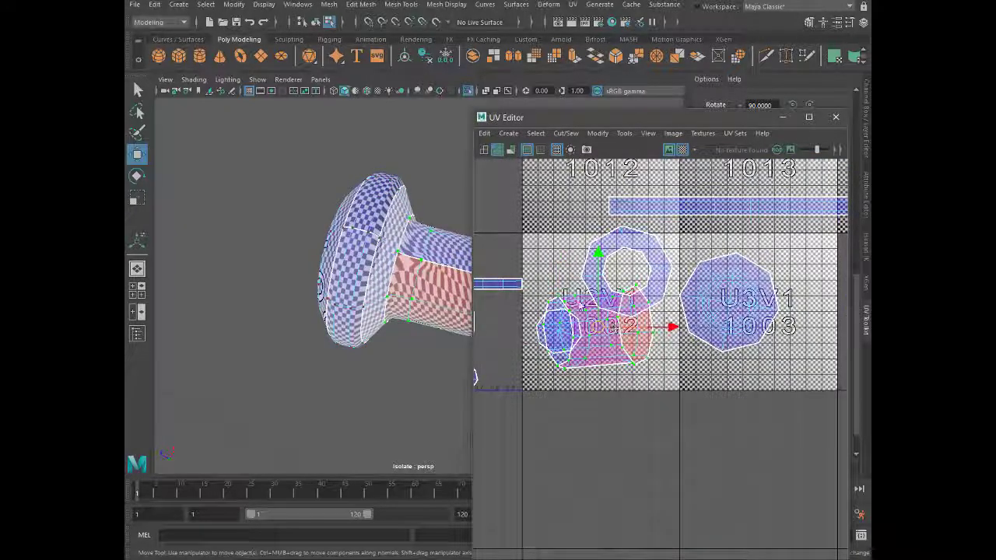
right_click_drag(476, 378, 451, 305, "shift")
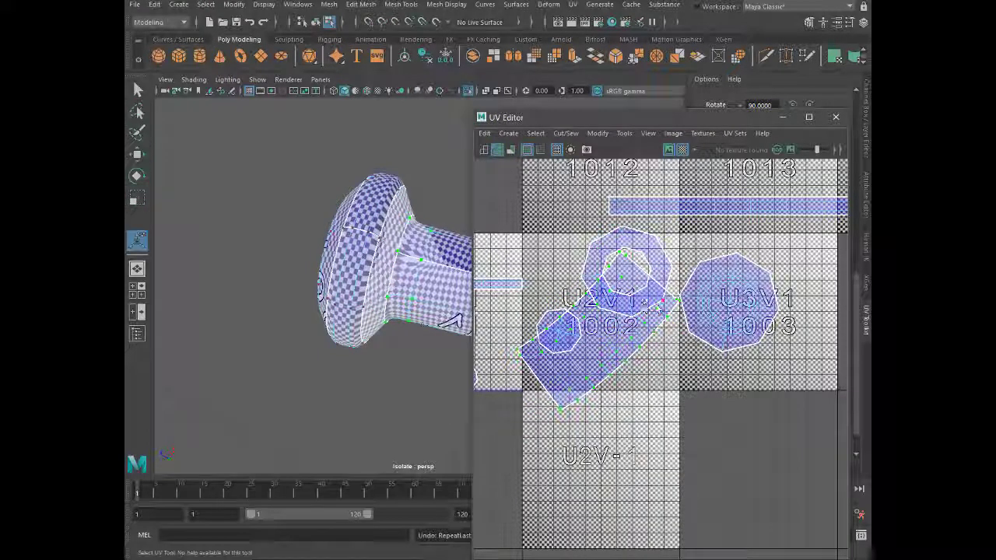
right_click_drag(628, 288, 623, 374, "shift")
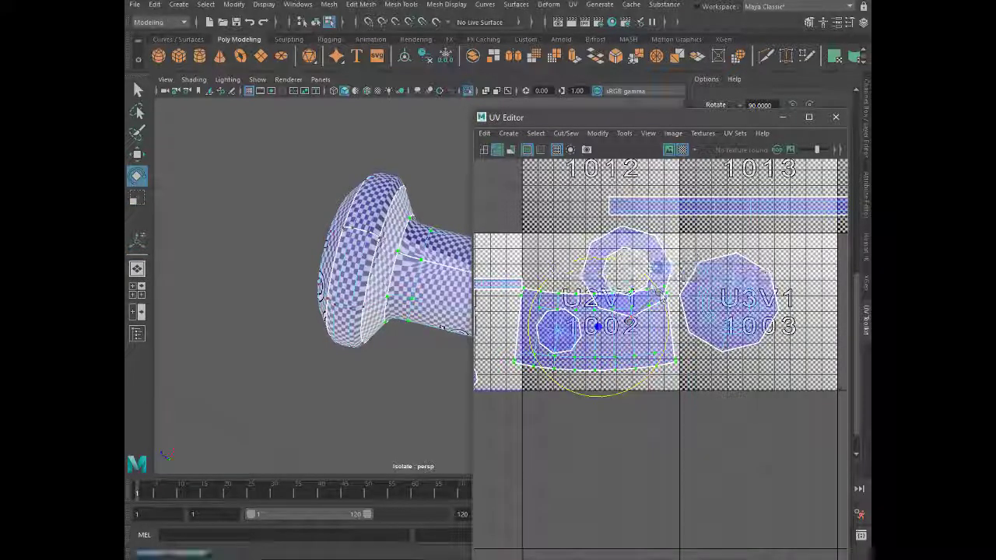
key("e")
scroll(654, 327, "down", 2)
key("w")
scroll(652, 321, "down", 2)
scroll(652, 321, "down", 2)
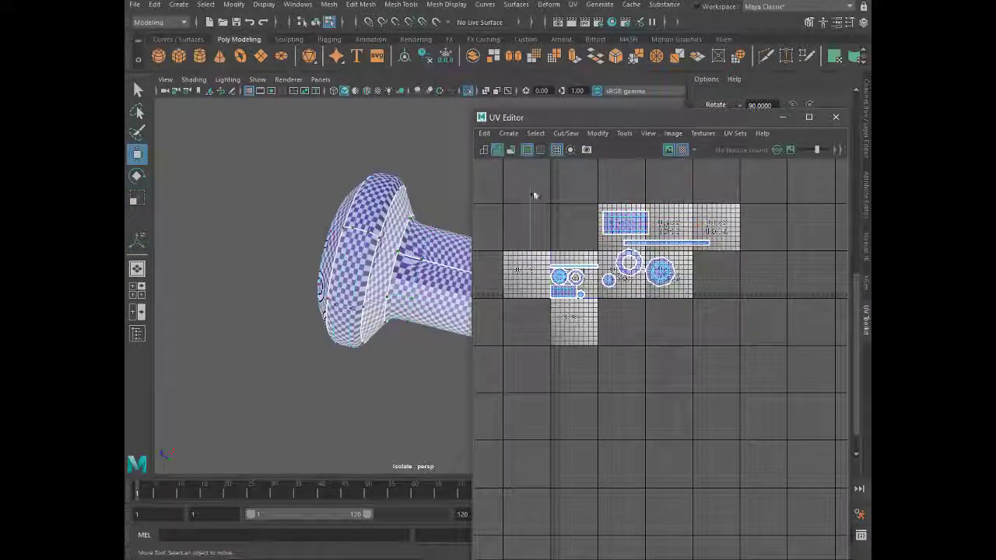
Lay out all of the knob's UV shells into the 0–1 tile and select its UVs
right_click(568, 276, "shift")
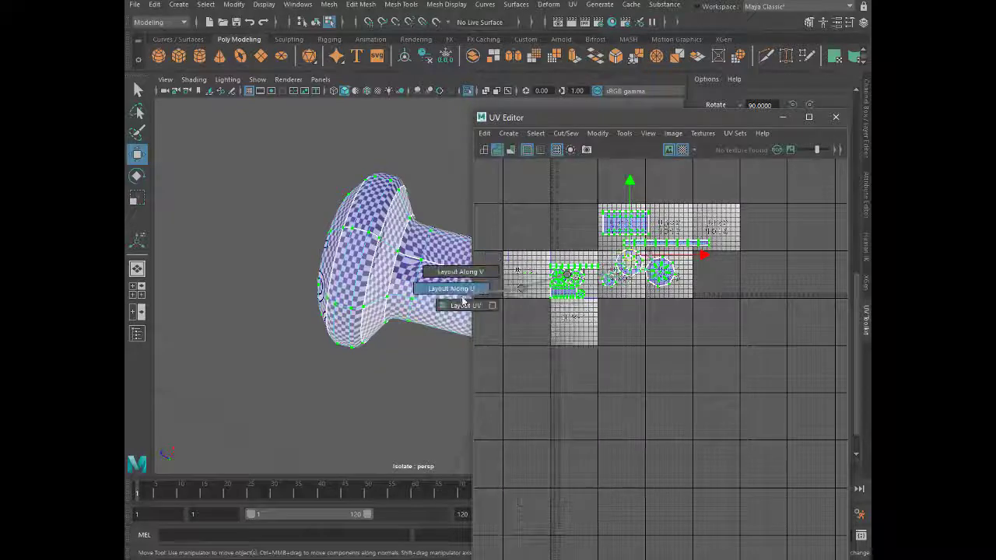
left_click(447, 294)
mouse_move(410, 302)
left_mouse_down("alt")
mouse_move(429, 360)
mouse_move(335, 349)
mouse_move(422, 349)
mouse_move(292, 344)
left_mouse_up("alt")
scroll(413, 350, "up", 3)
scroll(417, 353, "down", 3)
scroll(390, 256, "down", 3)
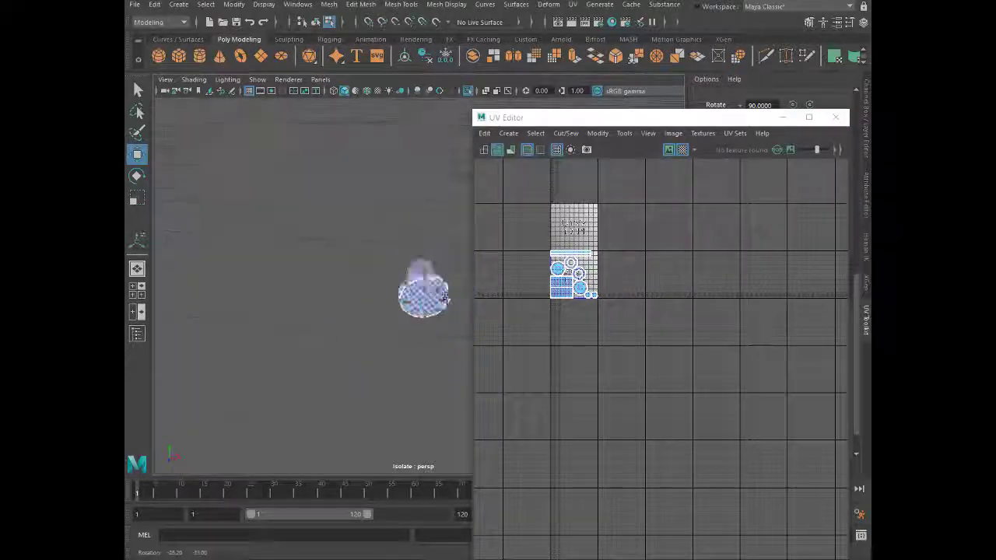
mouse_move(390, 256)
left_mouse_down("alt")
mouse_move(329, 285)
mouse_move(821, 82)
left_mouse_up("alt")
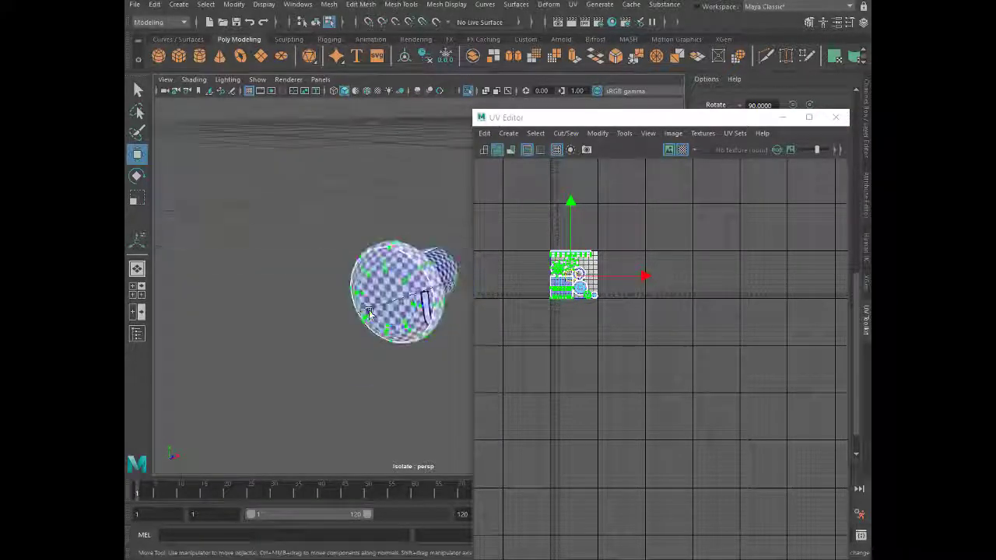
Close the UV Editor and exit Isolate Select to show the whole cap
left_click(837, 119)
left_click(489, 234)
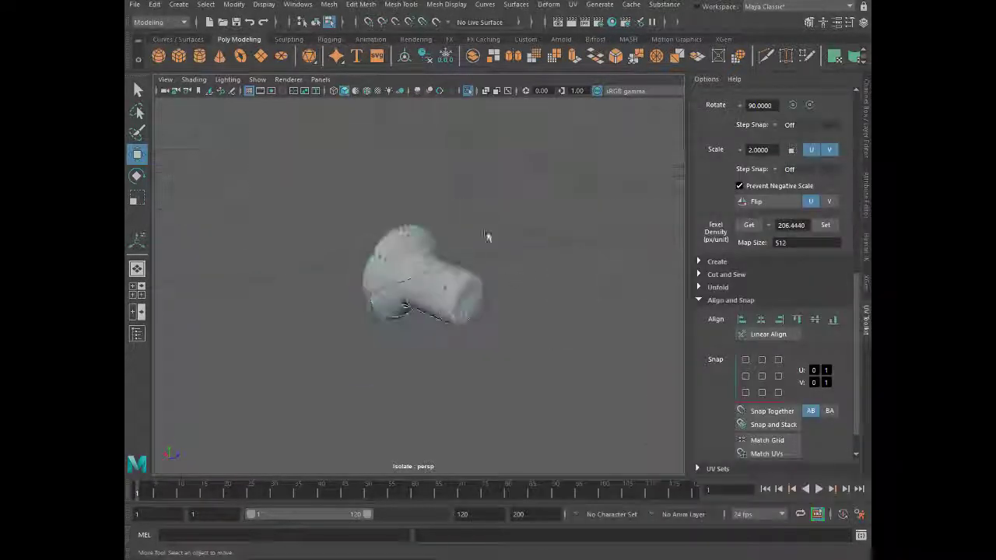
scroll(489, 241, "down", 3)
scroll(489, 247, "up", 5)
scroll(489, 247, "down", 5)
Select the rim piping edge loops around the band and the crown
left_click_drag(503, 267, 498, 296, "alt")
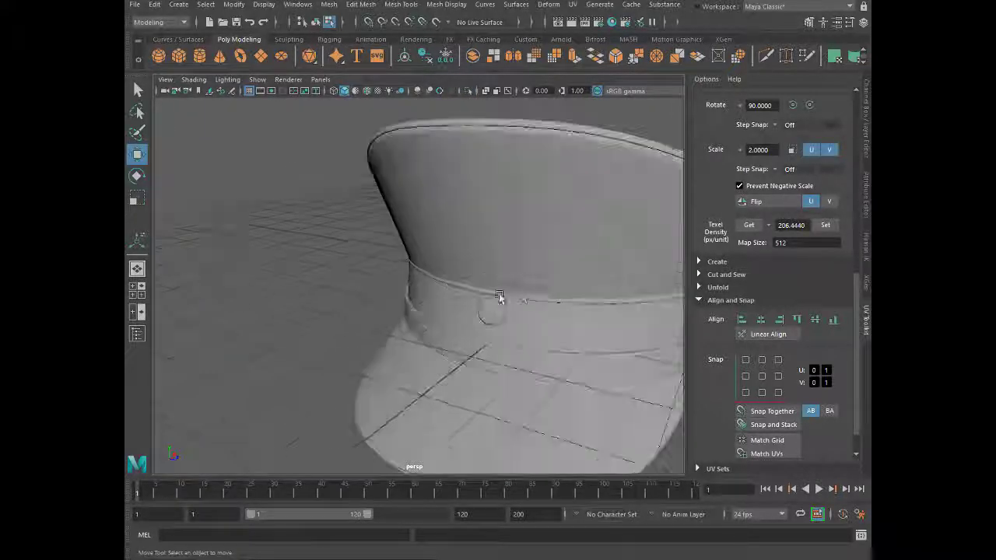
double_click(499, 294)
scroll(521, 148, "down", 3)
left_click_drag(498, 166, 499, 99, "alt")
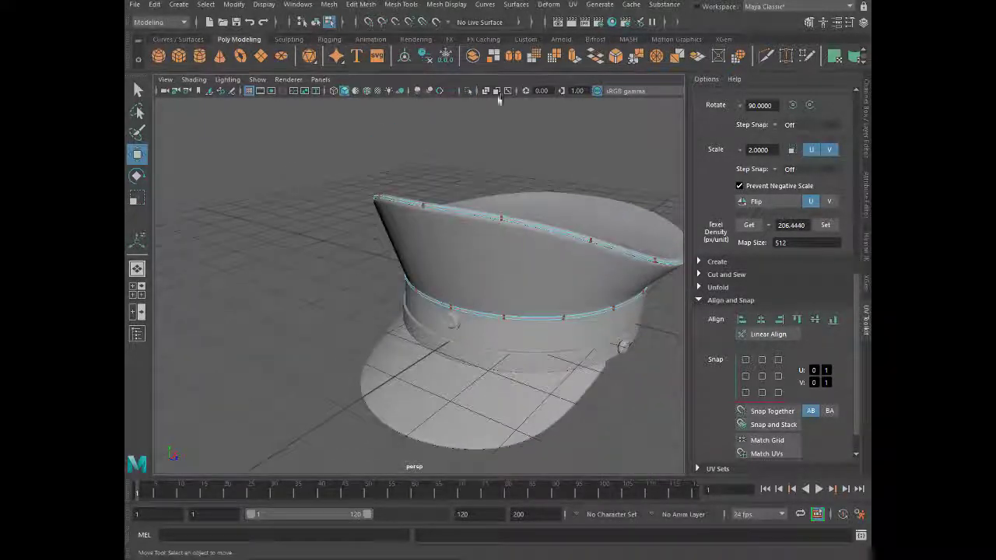
left_click(467, 91)
left_click(467, 90)
right_click_drag(497, 203, 483, 291)
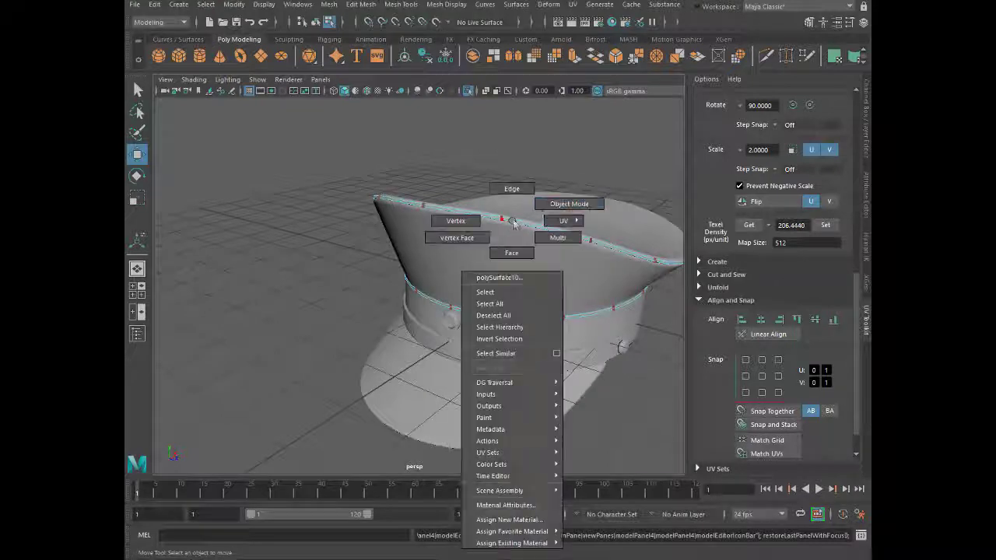
double_click(489, 313)
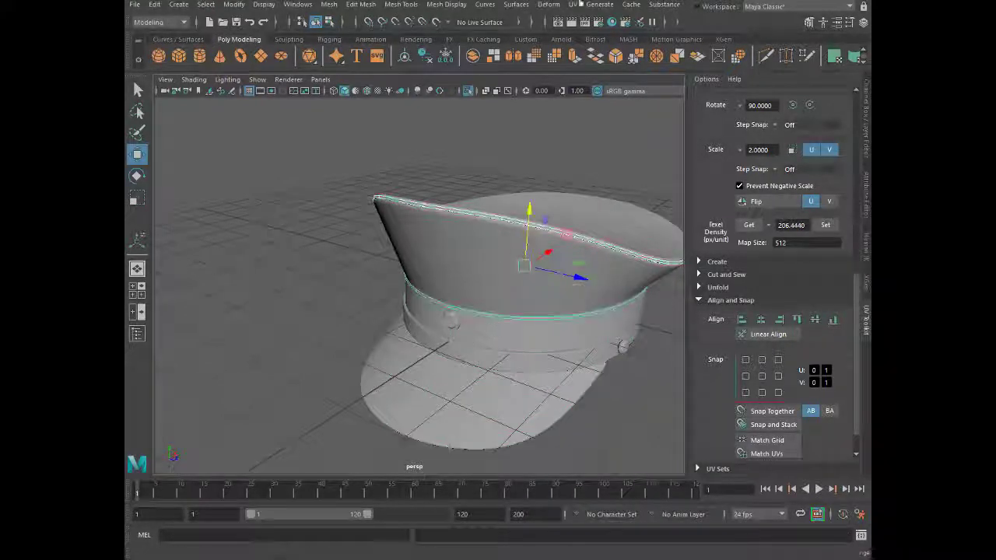
Open the UV Editor from the UV menu to view the checkered rim piping
left_click(574, 4)
key("q")
left_click(574, 4)
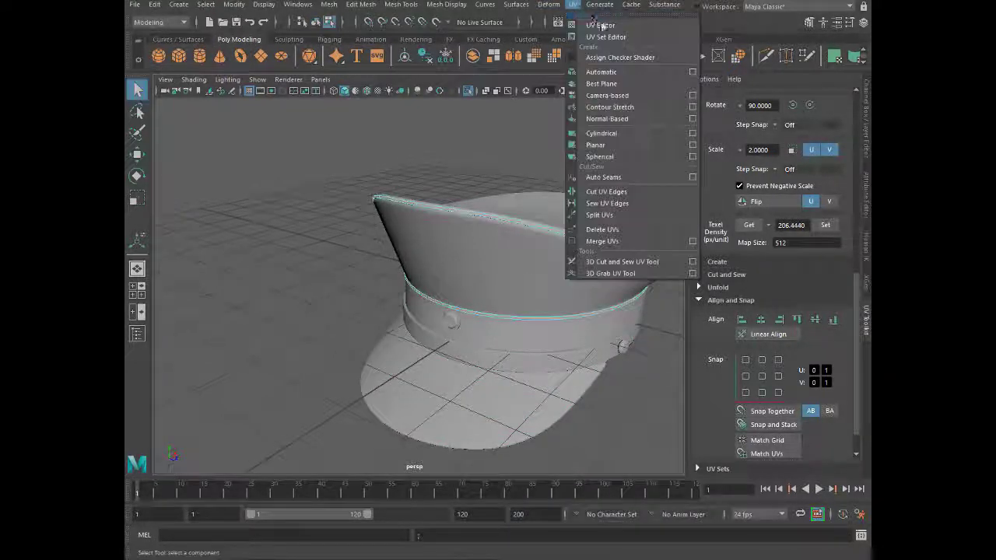
left_click(601, 25)
left_click_drag(382, 203, 336, 295, "alt")
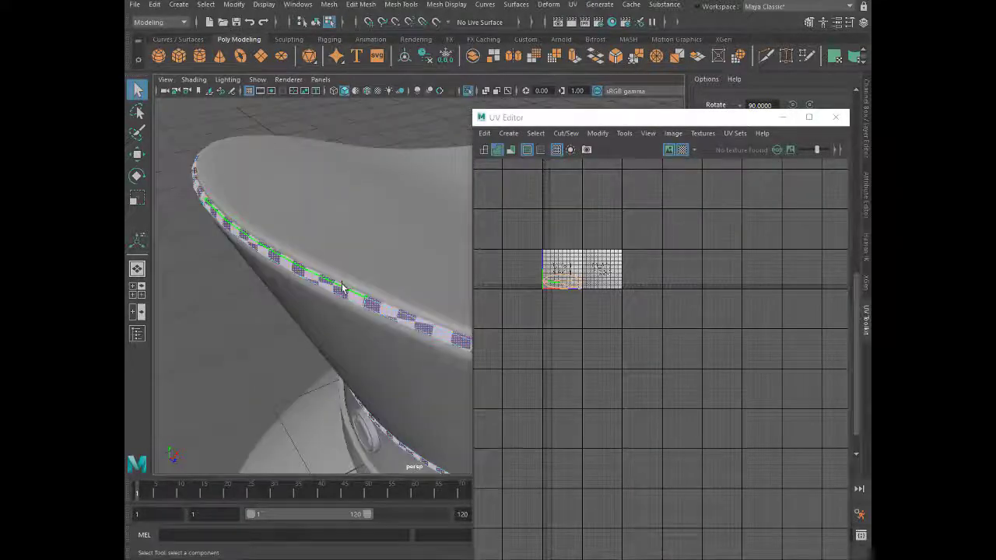
Isolate the selected piping rings in the viewport and frame them
left_click(468, 90)
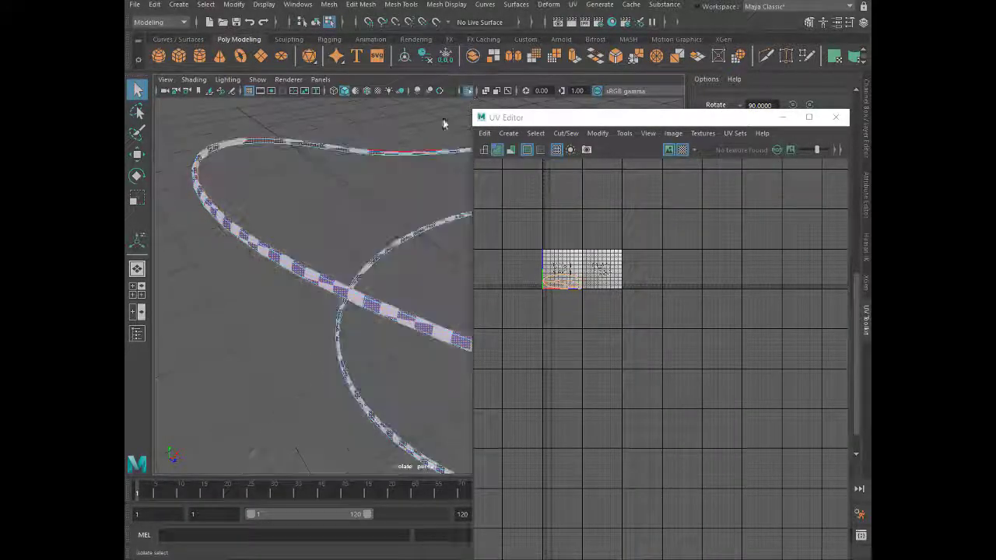
left_click_drag(374, 233, 307, 281, "alt")
mouse_move(345, 345)
left_mouse_down("alt")
mouse_move(333, 311)
mouse_move(405, 189)
mouse_move(355, 200)
mouse_move(348, 277)
mouse_move(327, 322)
mouse_move(366, 303)
mouse_move(394, 305)
mouse_move(392, 340)
mouse_move(402, 340)
mouse_move(318, 324)
mouse_move(343, 311)
left_mouse_up("alt")
scroll(500, 286, "up", 2)
key("f")
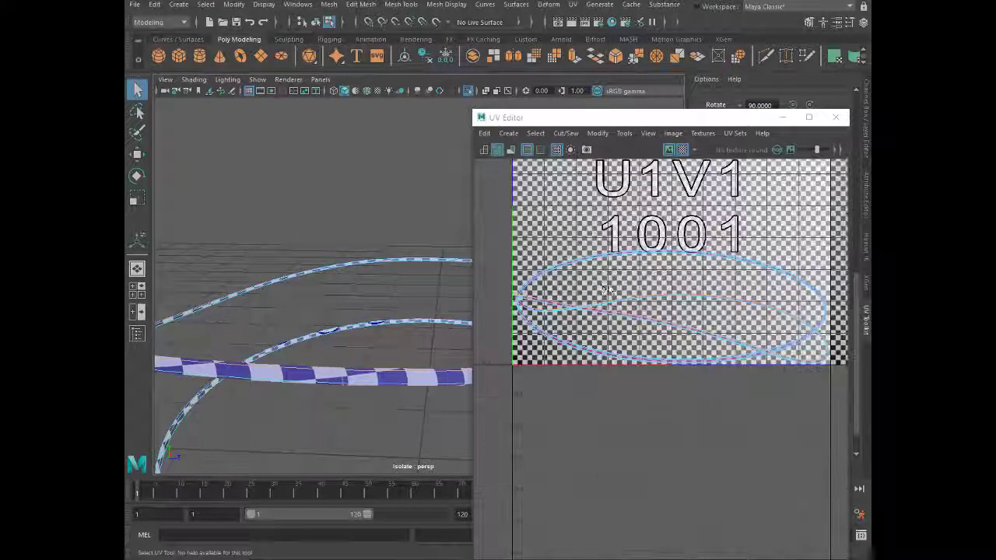
Move the piping's UV shell upward in the tile
right_click_drag(574, 312, 629, 317, "shift")
key("w")
left_click(629, 317)
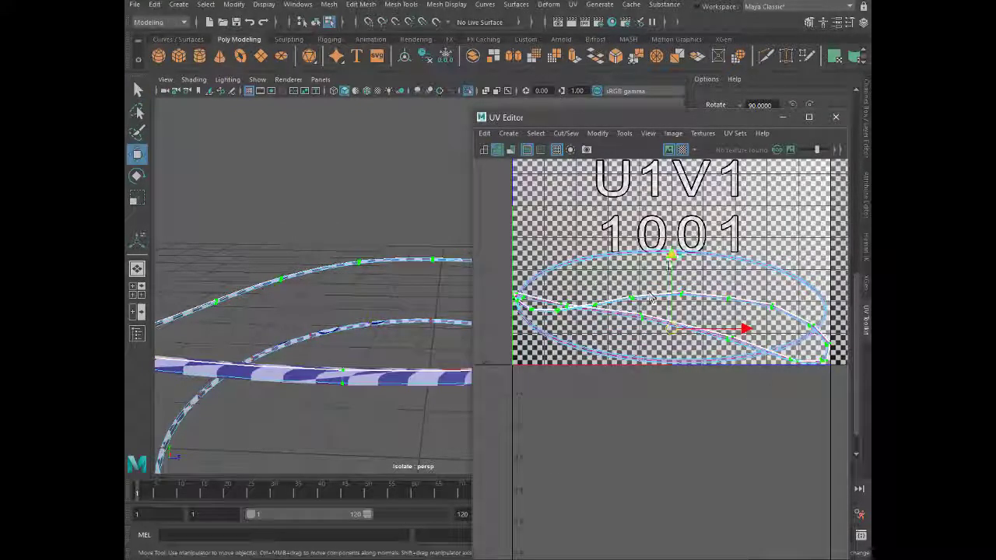
mouse_move(629, 317)
left_mouse_down()
mouse_move(632, 203)
mouse_move(636, 220)
left_mouse_up()
scroll(632, 187, "up", 2)
mouse_move(389, 351)
left_mouse_down("alt")
mouse_move(289, 400)
mouse_move(356, 283)
mouse_move(388, 298)
left_mouse_up("alt")
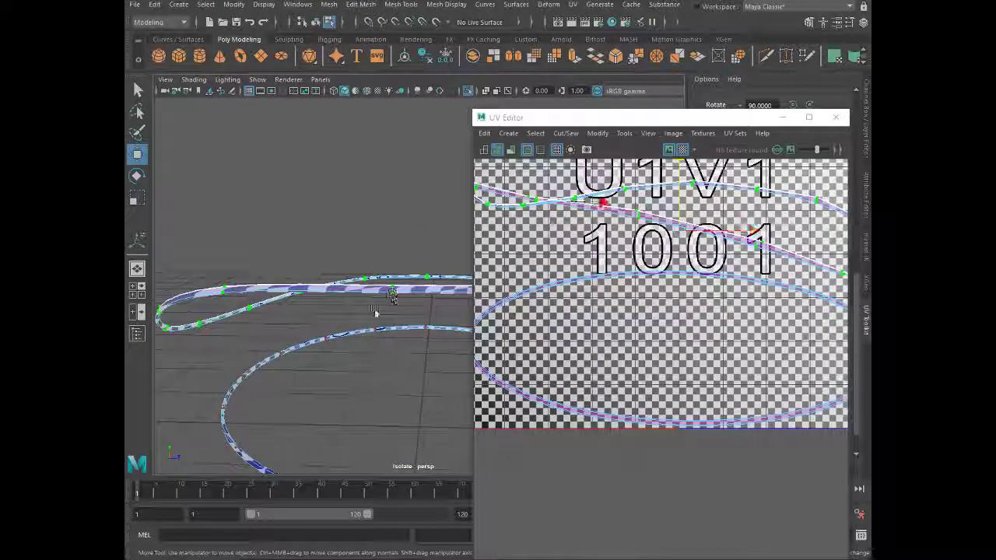
Switch the piping to UV point editing and unfold its shell
right_click_drag(381, 300, 383, 226)
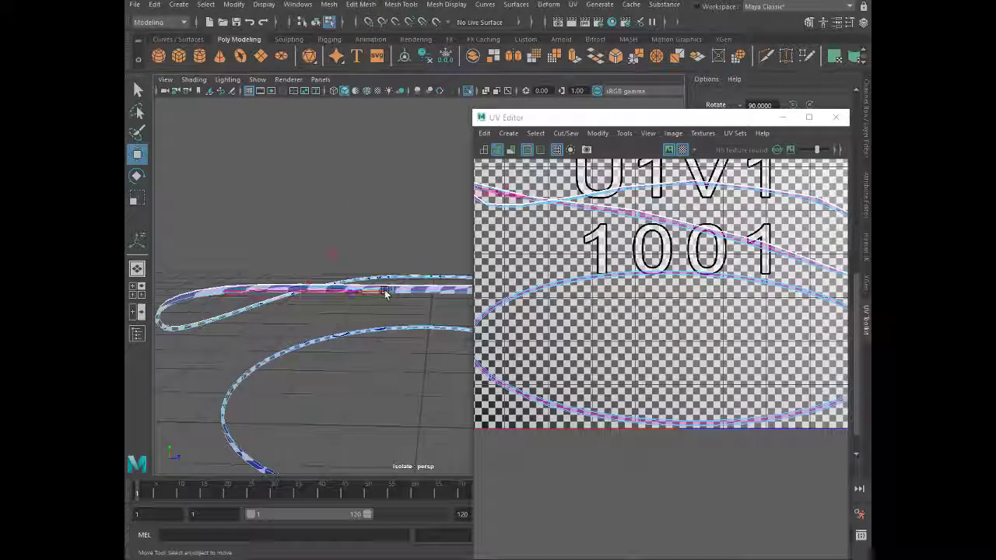
mouse_move(340, 311)
left_mouse_down("alt")
mouse_move(342, 285)
mouse_move(339, 310)
mouse_move(366, 296)
left_mouse_up("alt")
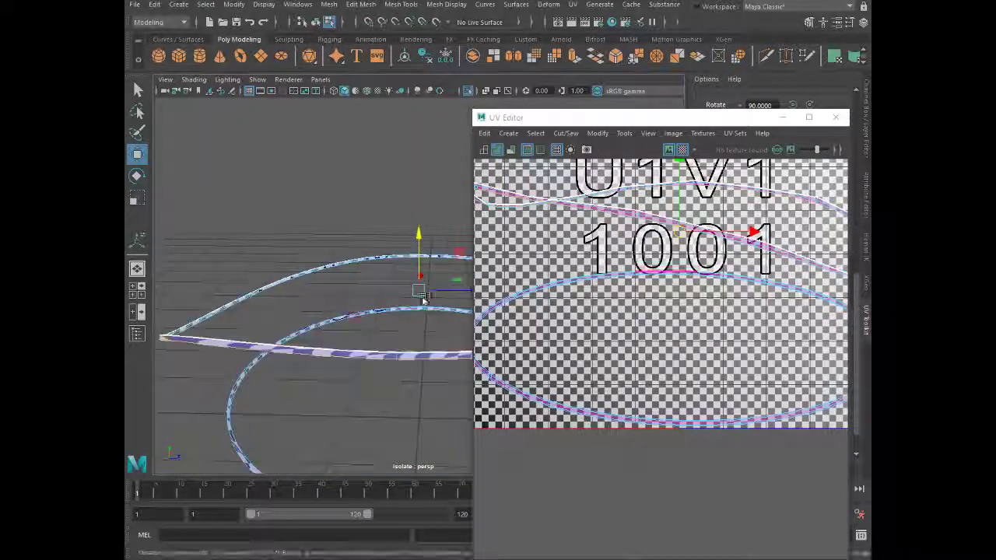
right_click_drag(621, 209, 490, 206)
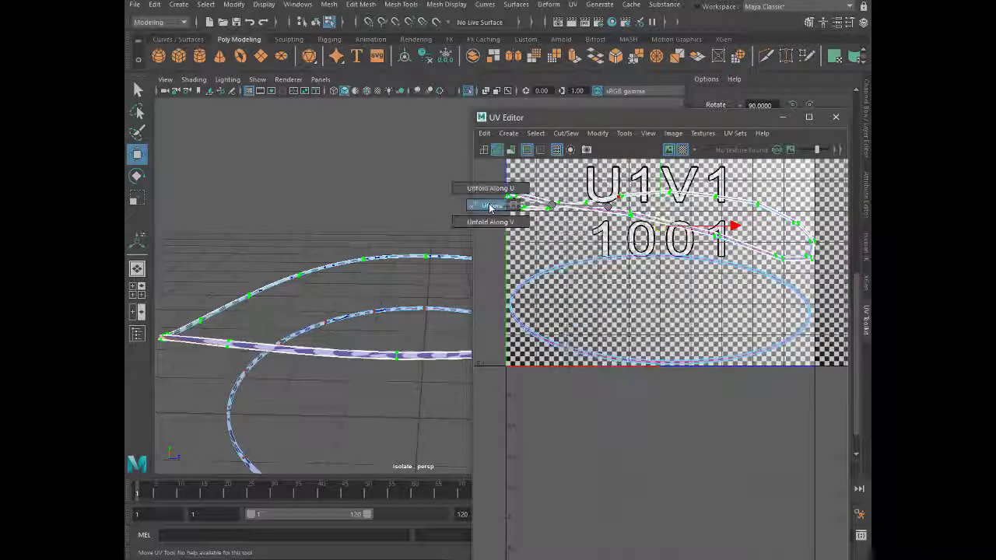
right_click_drag(591, 228, 457, 208)
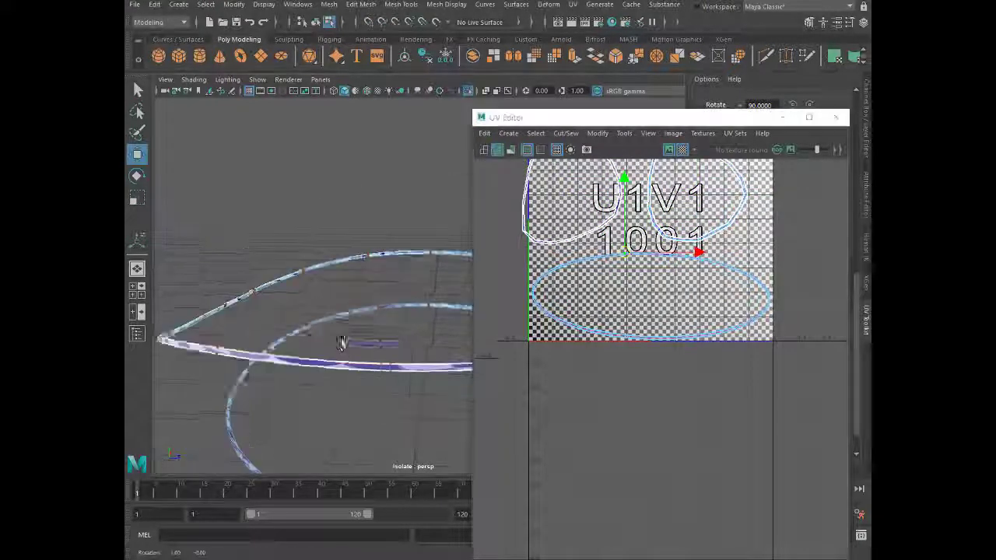
left_click_drag(345, 345, 487, 340, "alt")
scroll(514, 334, "up", 2)
scroll(522, 335, "up", 1)
scroll(526, 334, "up", 2)
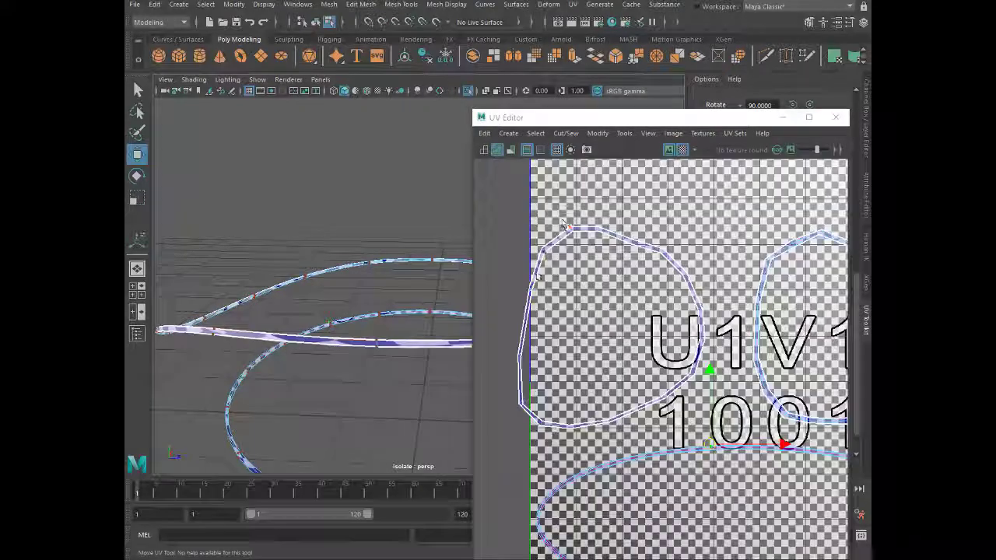
scroll(527, 333, "up", 1)
scroll(527, 333, "up", 5)
scroll(529, 327, "down", 5)
scroll(537, 296, "up", 2)
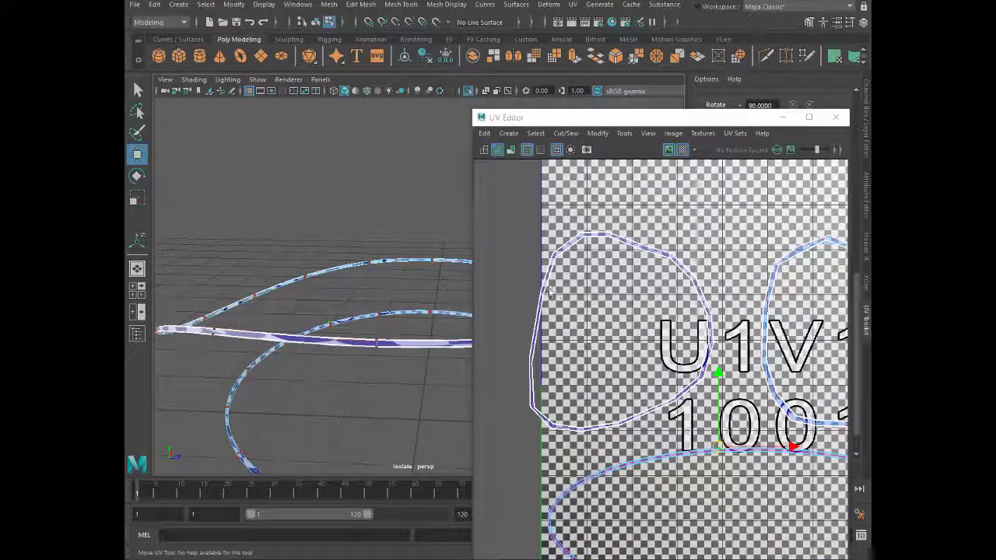
scroll(534, 323, "up", 2)
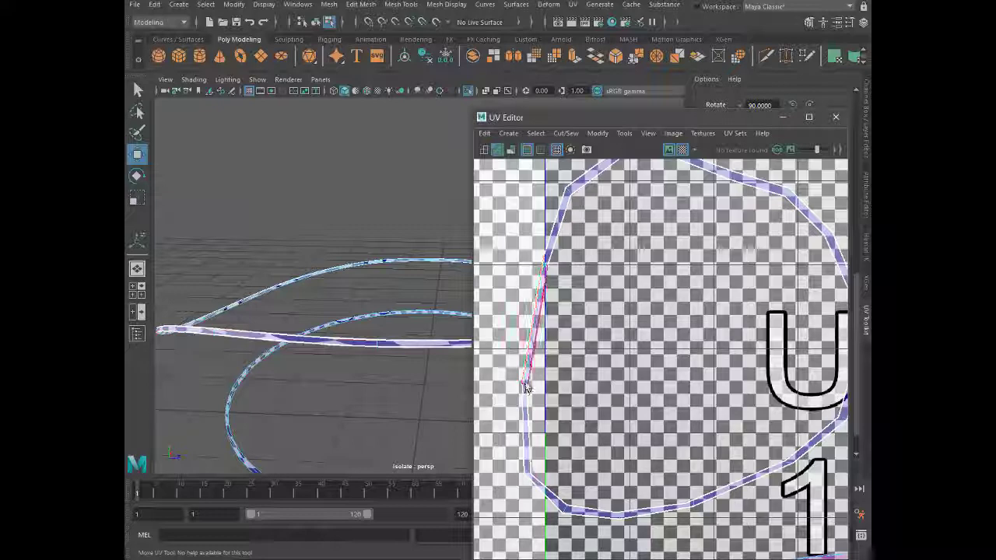
scroll(537, 346, "down", 2)
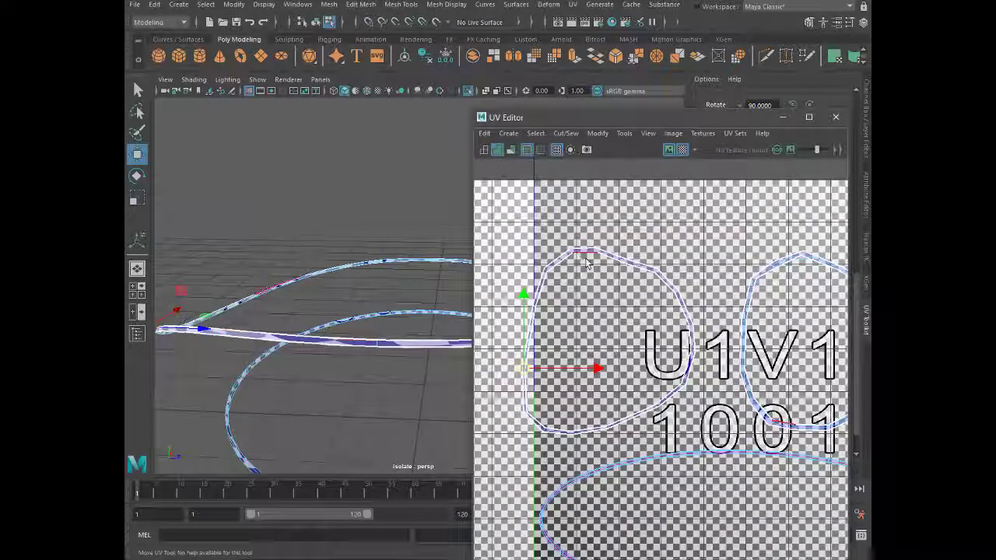
Pack all the piping UV shells into the 0–1 tile with Layout
right_click(608, 257, "ctrl")
right_click(608, 254, "shift")
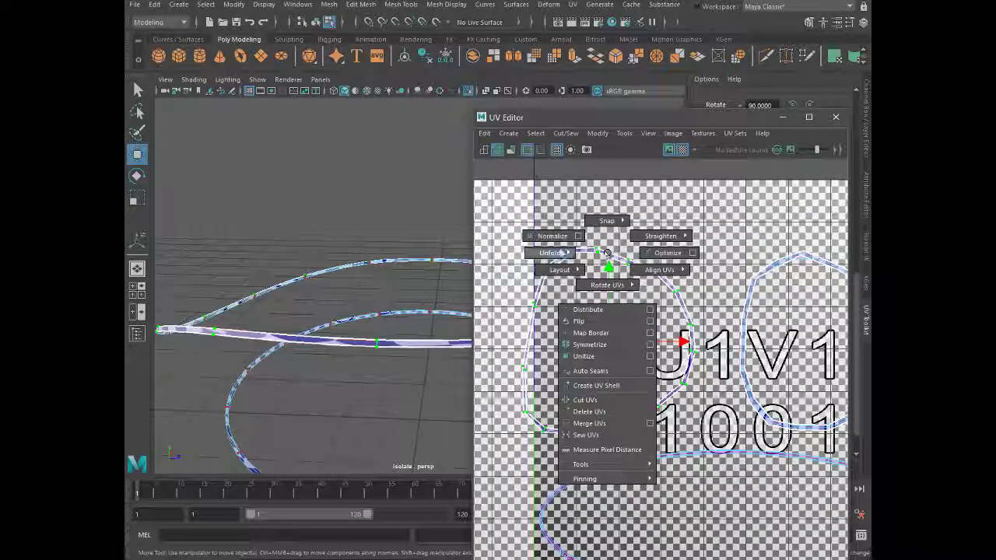
right_click_drag(608, 254, 545, 269, "shift")
scroll(560, 280, "down", 3)
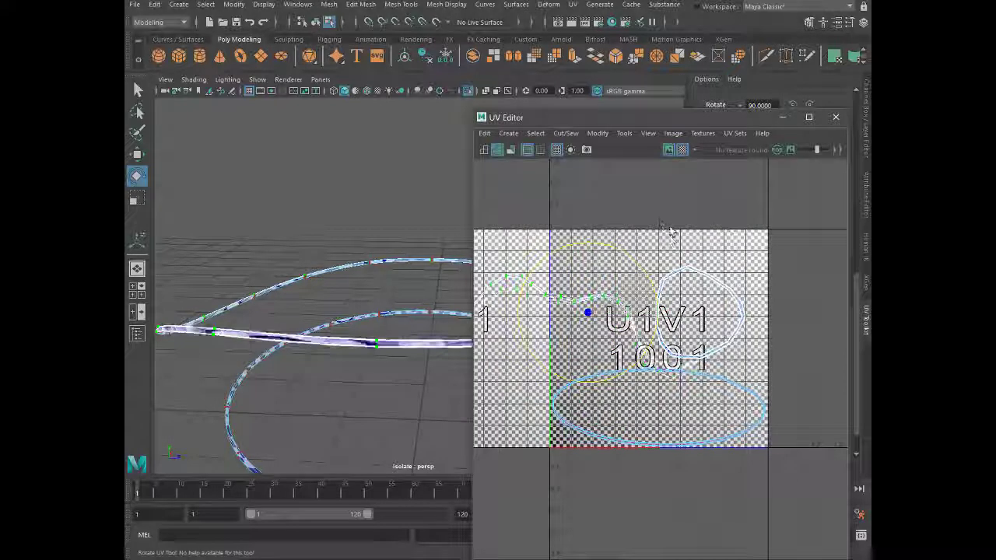
scroll(604, 315, "up", 2)
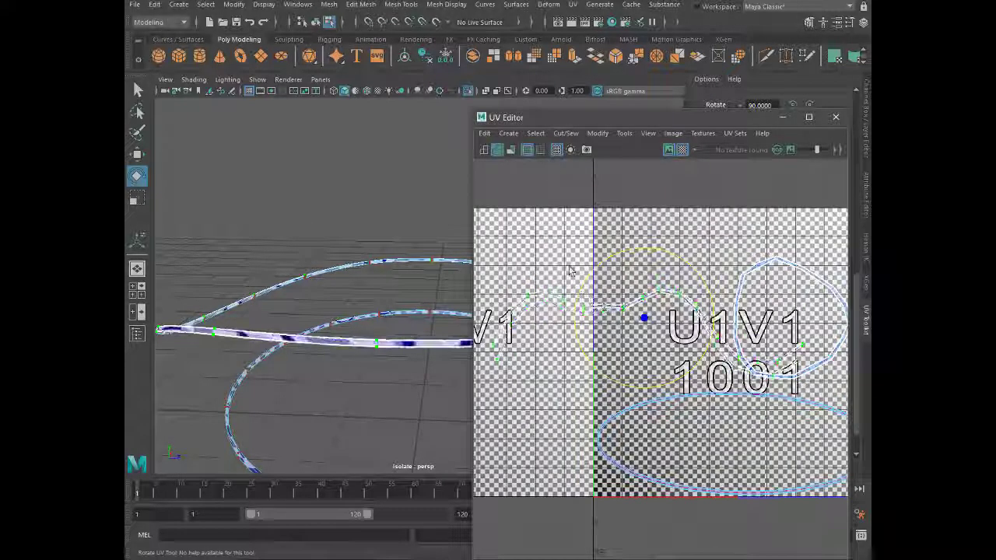
Move the long curve shell up near the top edge of the tile
key("w")
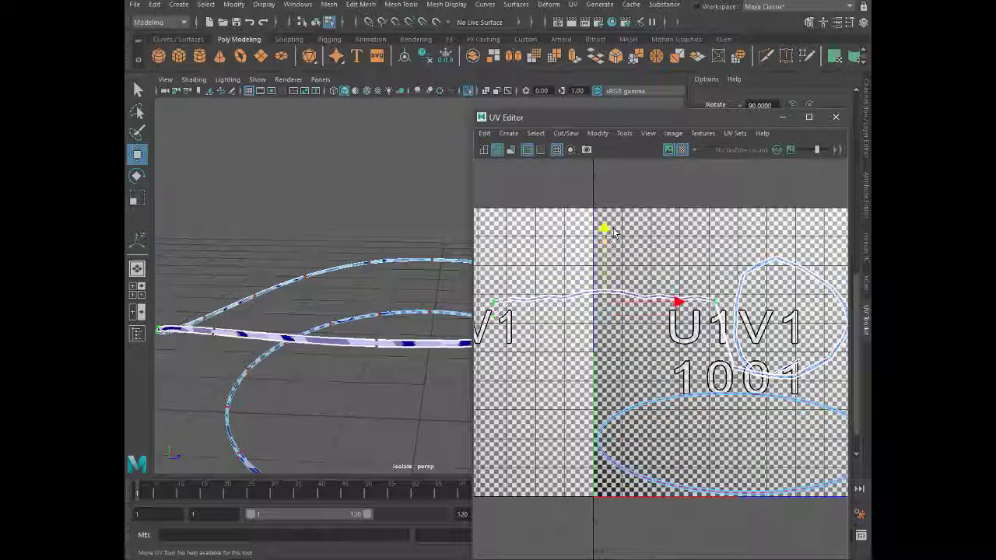
scroll(773, 369, "up", 2)
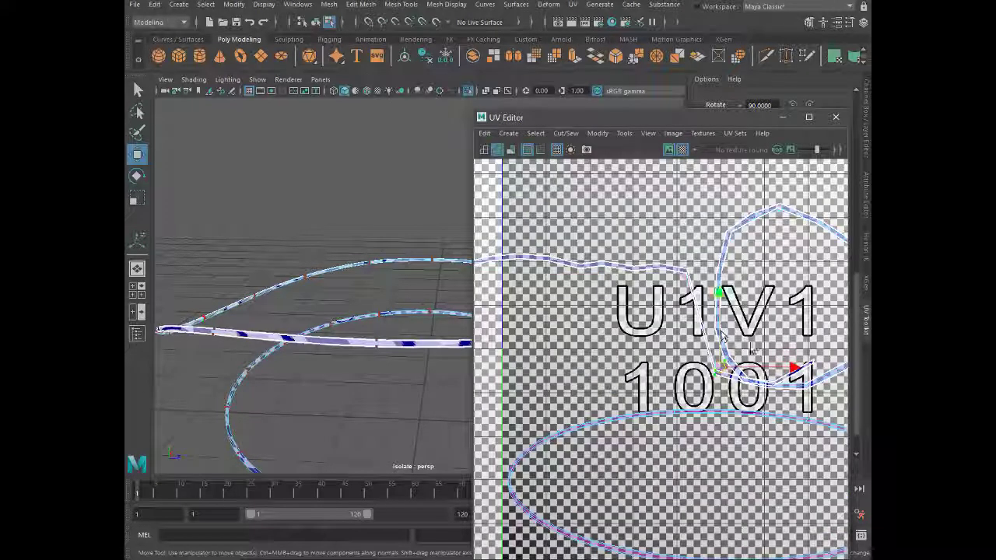
left_click_drag(723, 294, 726, 194)
scroll(661, 354, "up", 3)
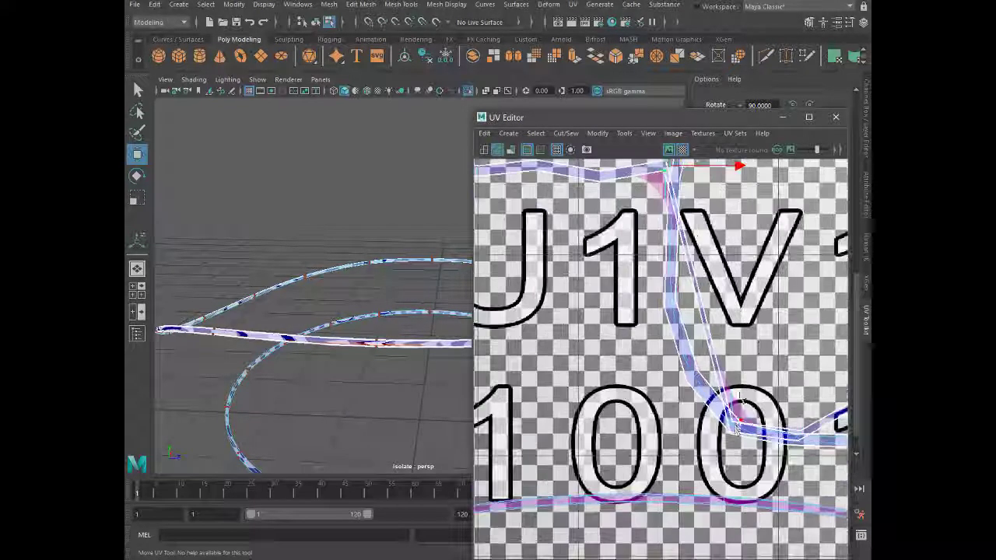
scroll(662, 354, "down", 2)
key("a")
scroll(599, 315, "up", 1)
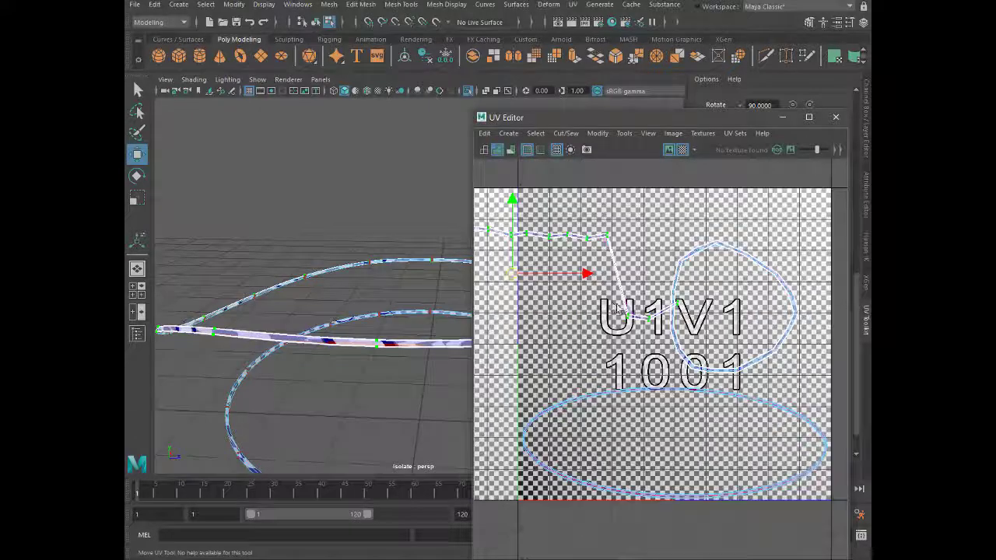
left_click_drag(511, 276, 489, 280)
left_click_drag(627, 317, 647, 232)
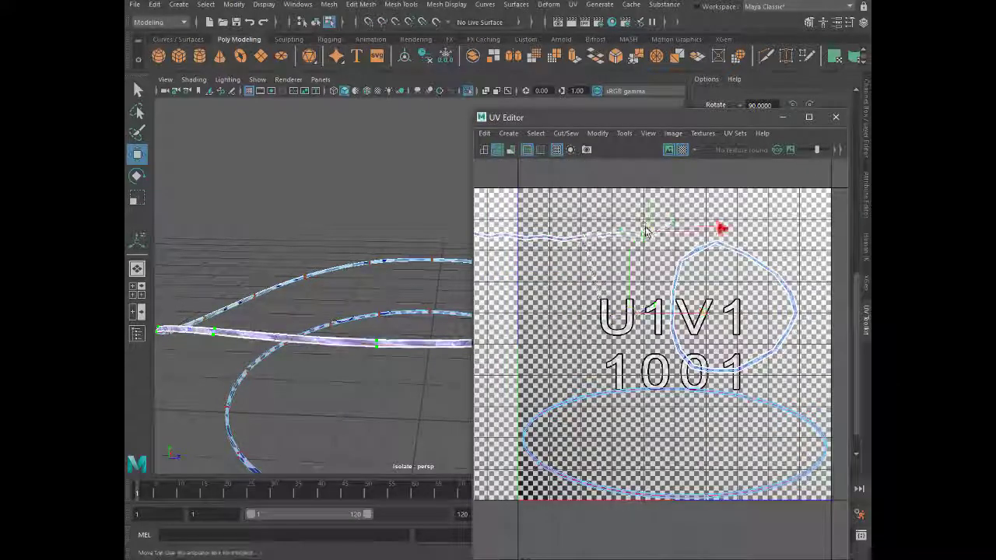
key("f")
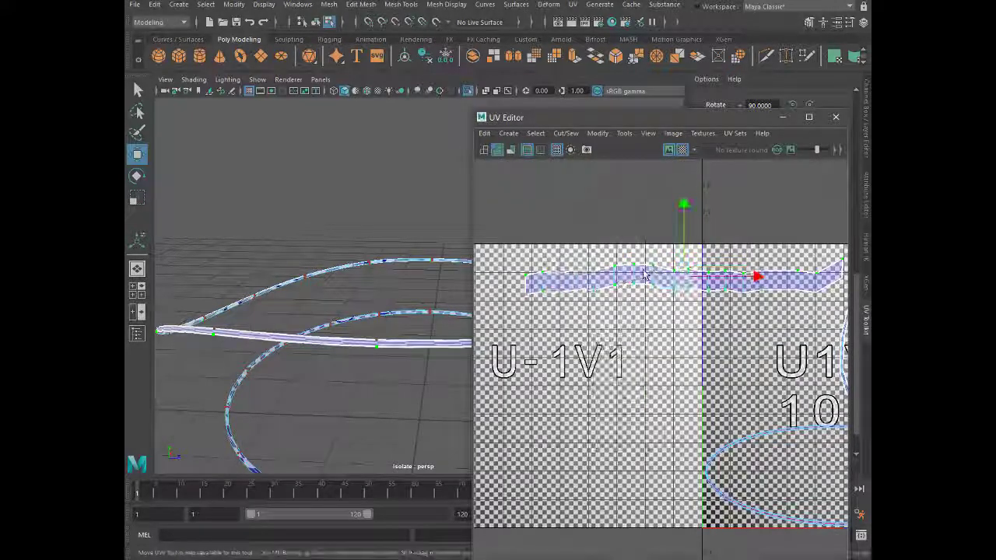
Straighten the wavy UV shell into a flat strip and move it right across the tile
right_click_drag(677, 257, 623, 233, "shift")
left_click_drag(625, 266, 716, 263)
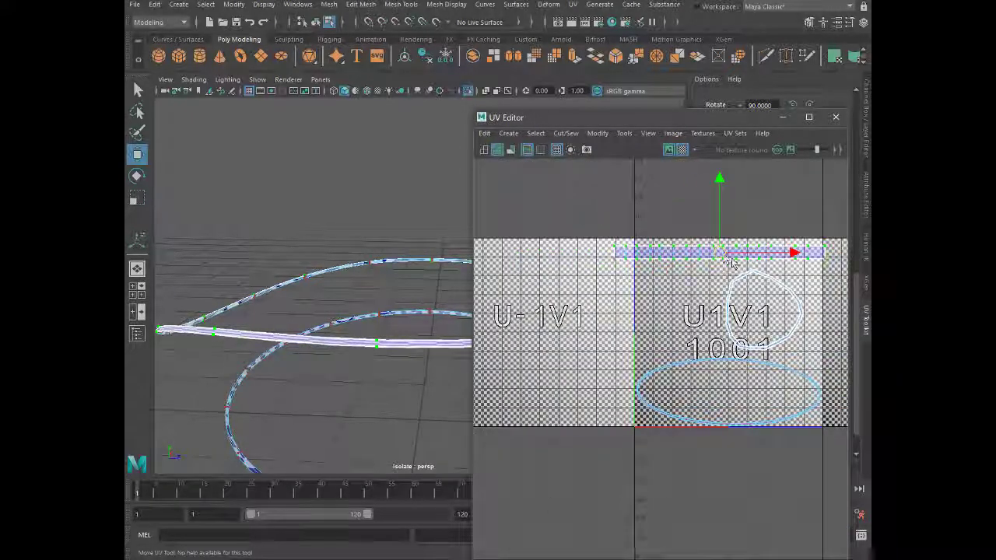
key("a")
scroll(651, 261, "up", 5)
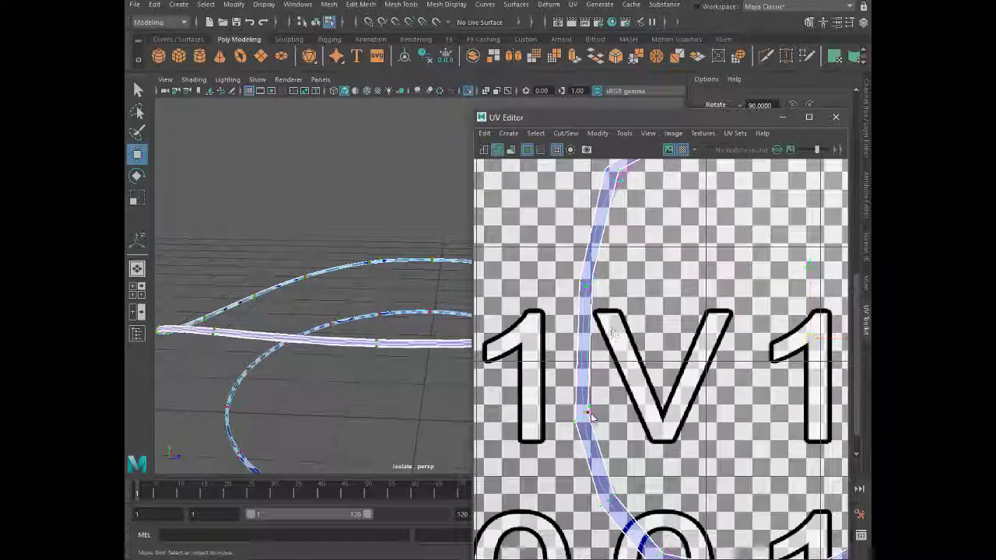
Unfold the circular shell into a long wavy band running into tile 1002
right_click_drag(557, 381, 578, 421)
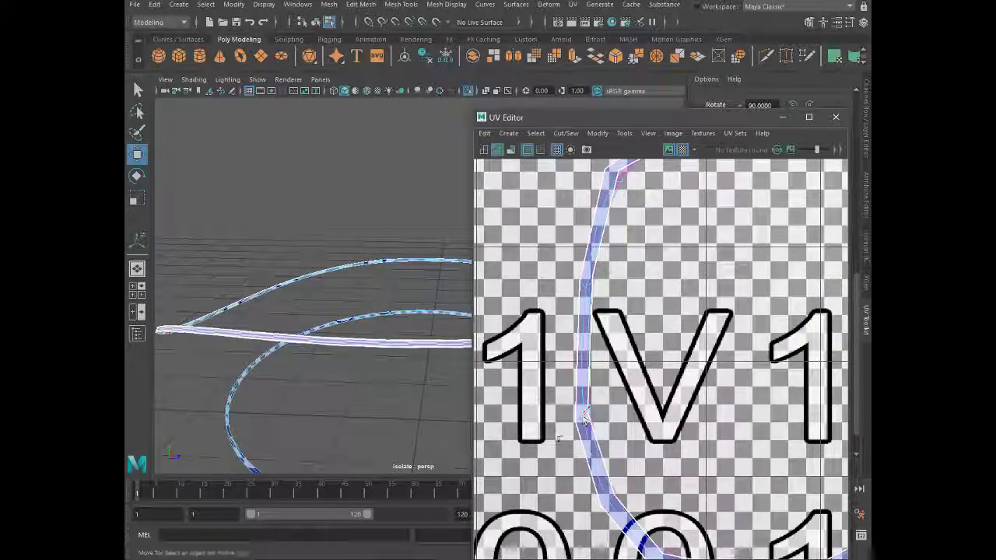
right_click(588, 317, "shift")
scroll(597, 282, "down", 4)
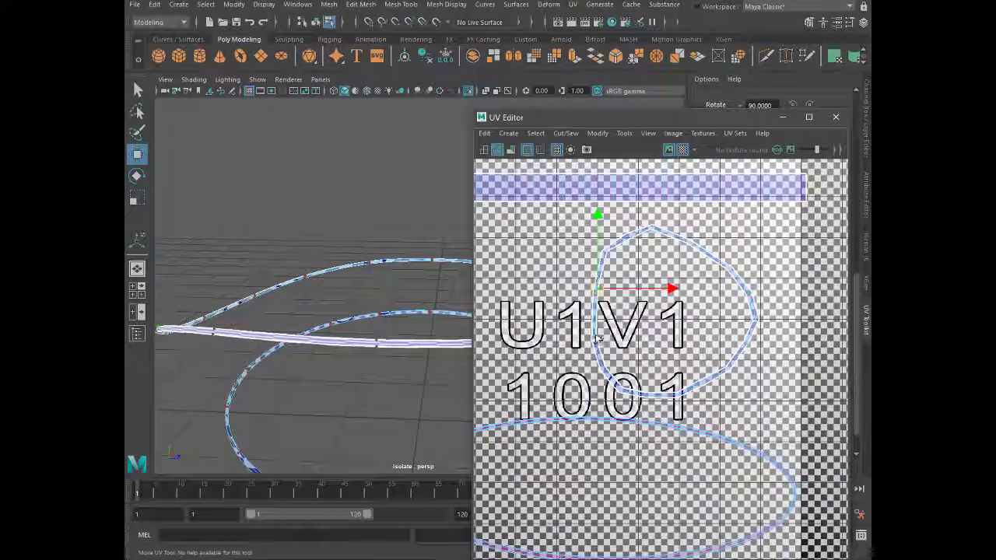
left_click(537, 304)
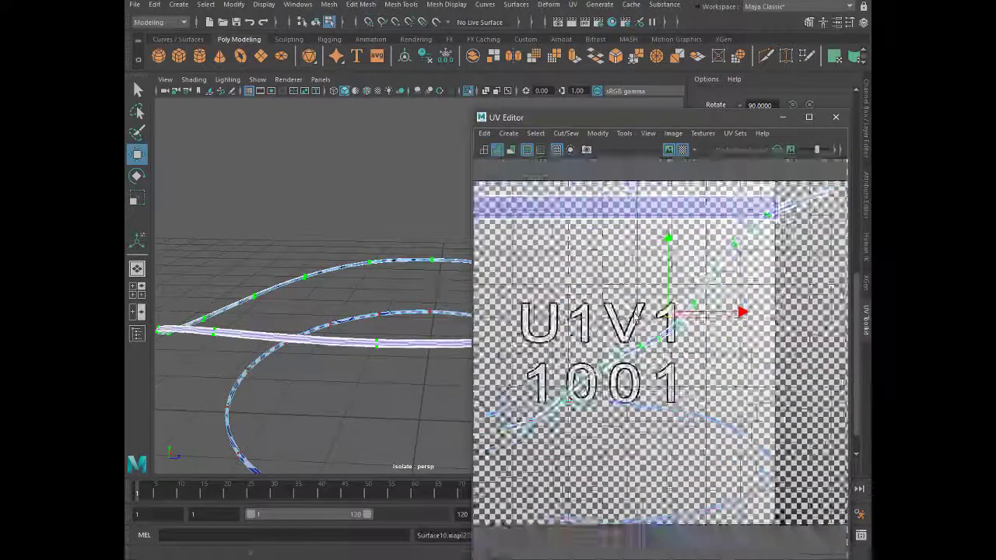
scroll(718, 305, "down", 2)
scroll(576, 292, "up", 2)
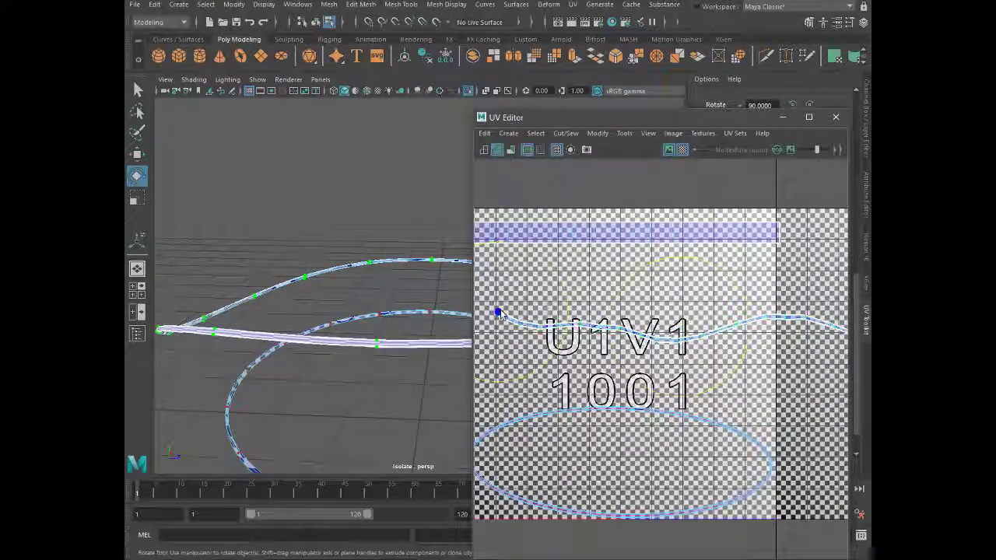
scroll(607, 310, "down", 2)
scroll(569, 311, "up", 1)
scroll(633, 299, "down", 1)
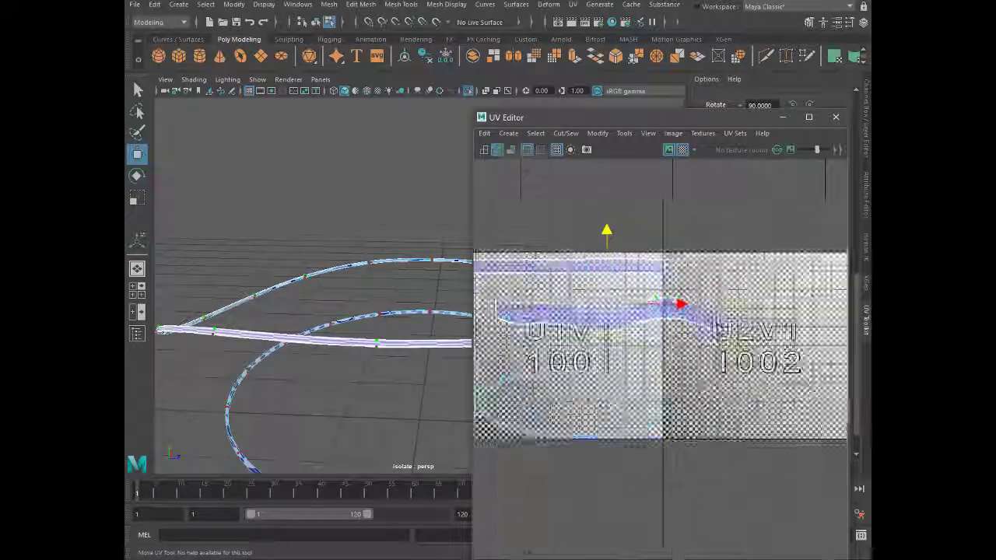
scroll(496, 308, "up", 4)
scroll(496, 312, "down", 3)
scroll(495, 327, "up", 1)
scroll(494, 343, "up", 2)
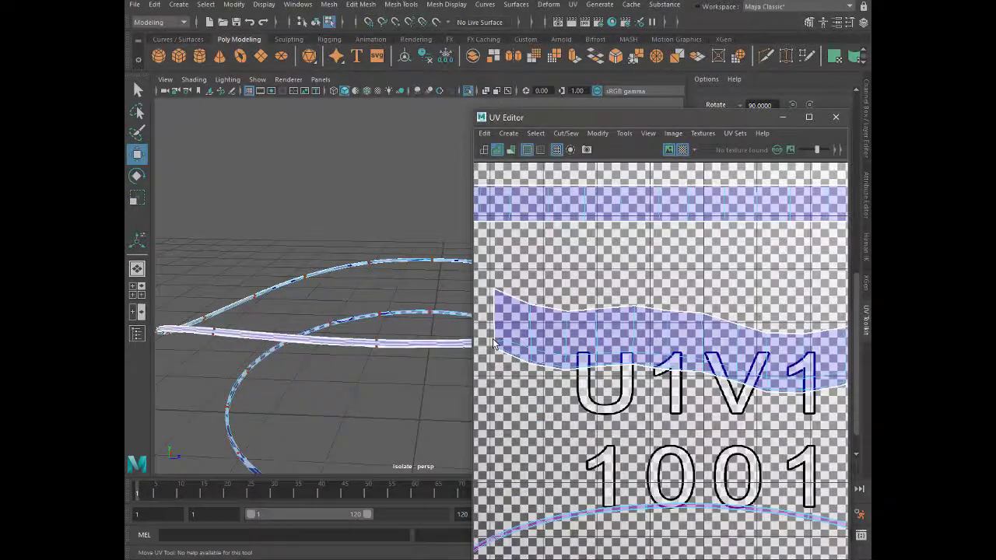
scroll(494, 343, "down", 3)
scroll(754, 358, "down", 2)
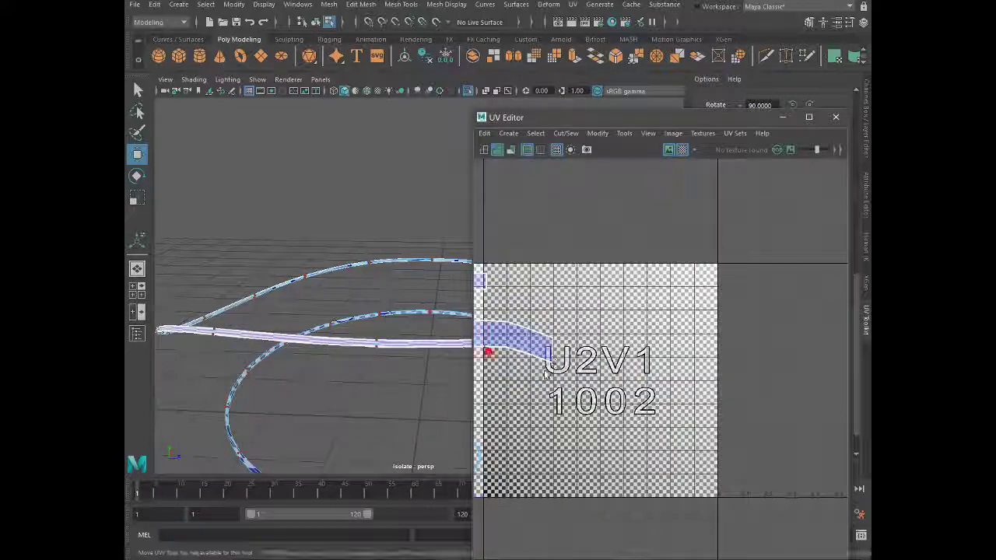
scroll(545, 368, "up", 2)
scroll(576, 363, "up", 1)
scroll(611, 360, "up", 2)
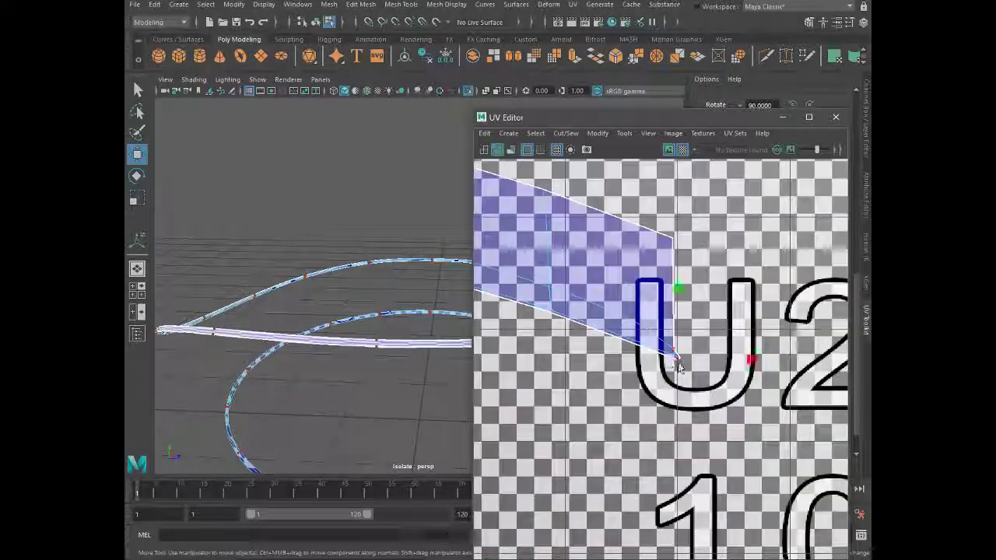
scroll(623, 358, "down", 3)
scroll(547, 330, "up", 3)
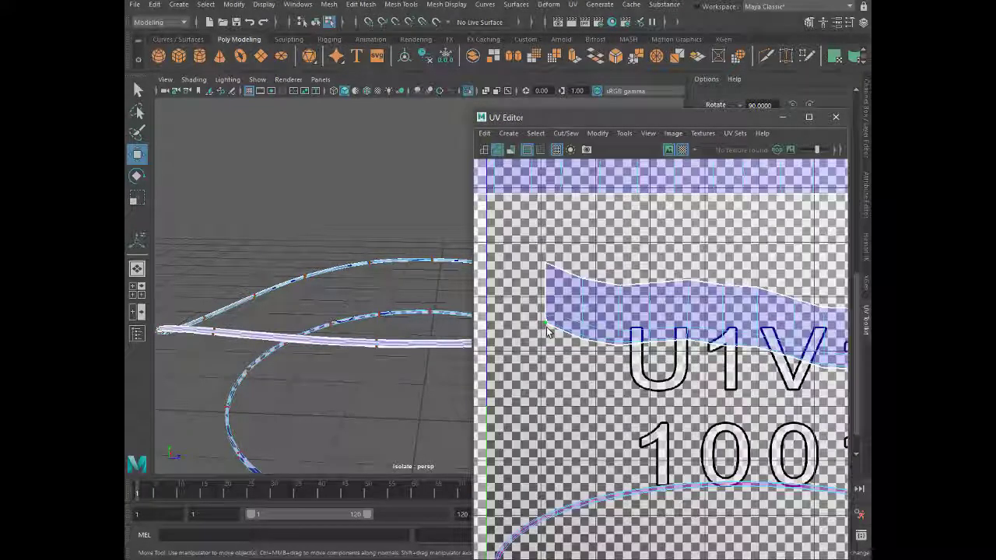
scroll(547, 331, "down", 3)
scroll(828, 311, "up", 2)
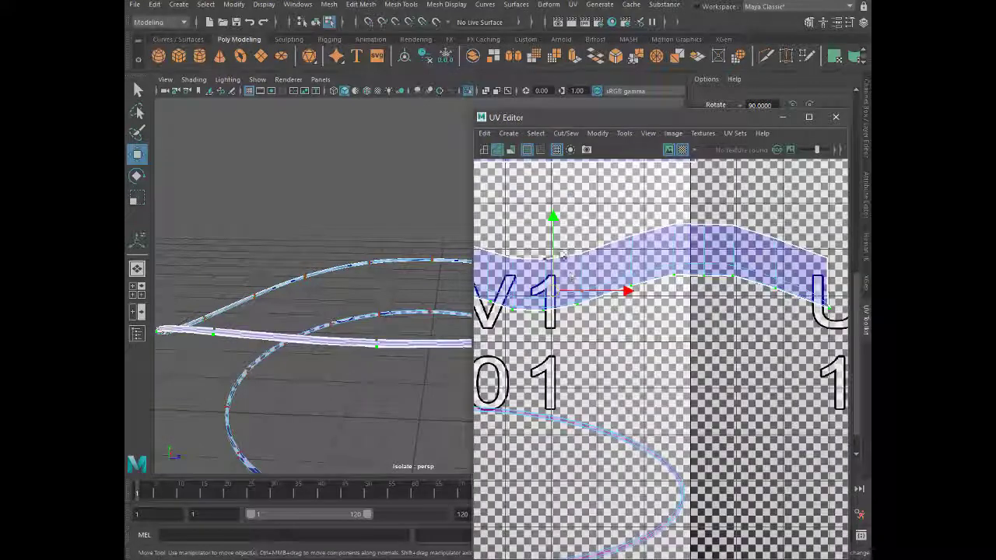
scroll(828, 306, "down", 3)
scroll(521, 294, "up", 2)
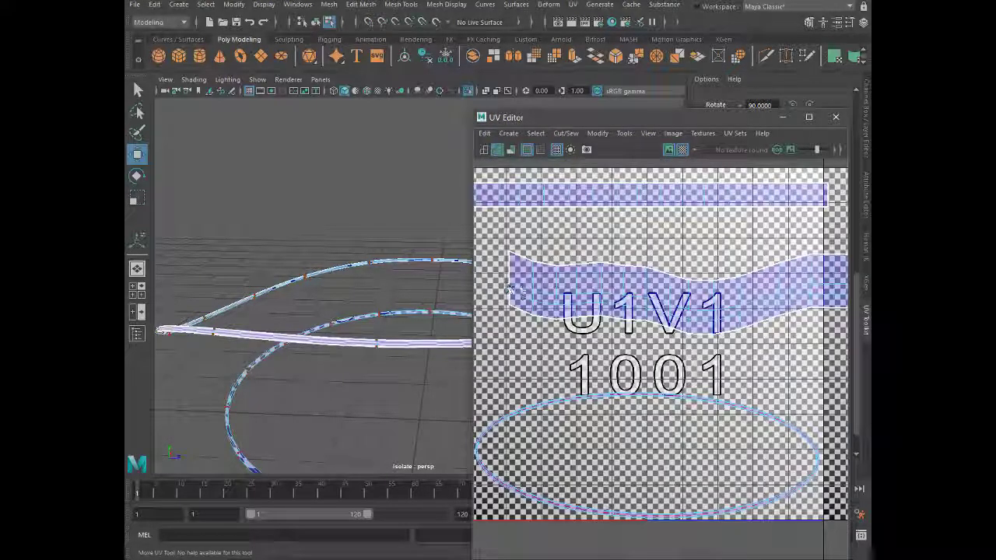
scroll(512, 292, "down", 1)
scroll(778, 303, "up", 3)
scroll(771, 312, "down", 2)
scroll(549, 316, "down", 3)
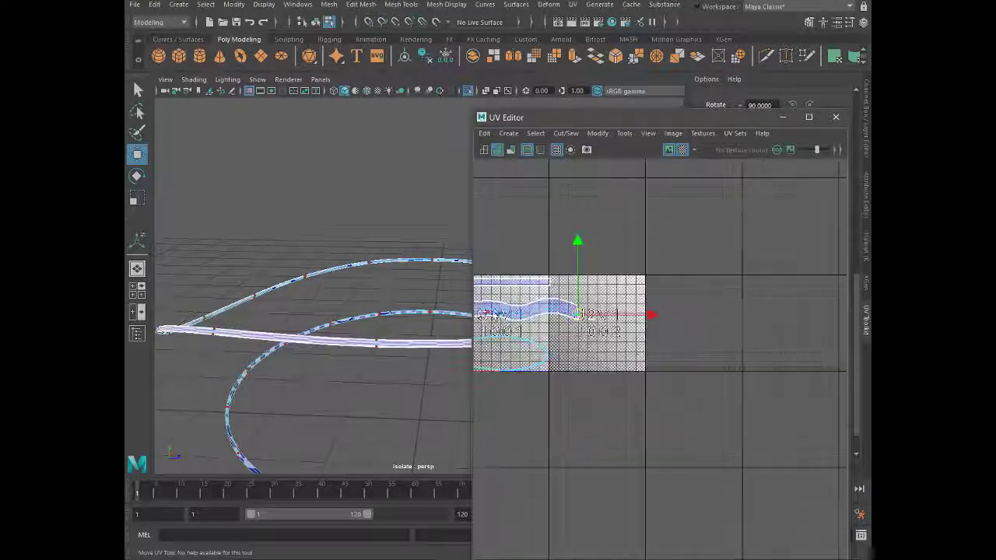
scroll(578, 311, "up", 1)
scroll(578, 308, "up", 3)
scroll(577, 303, "down", 1)
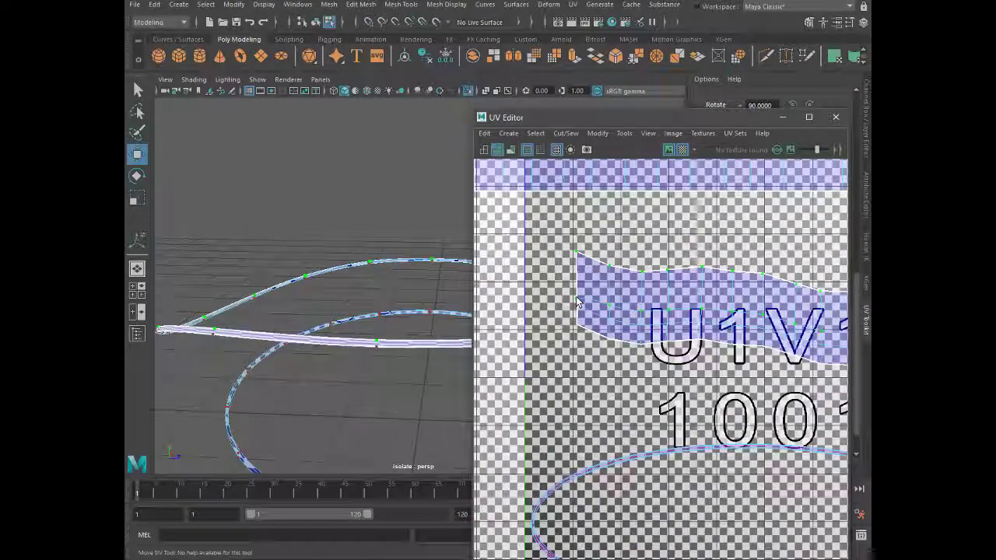
scroll(763, 304, "down", 3)
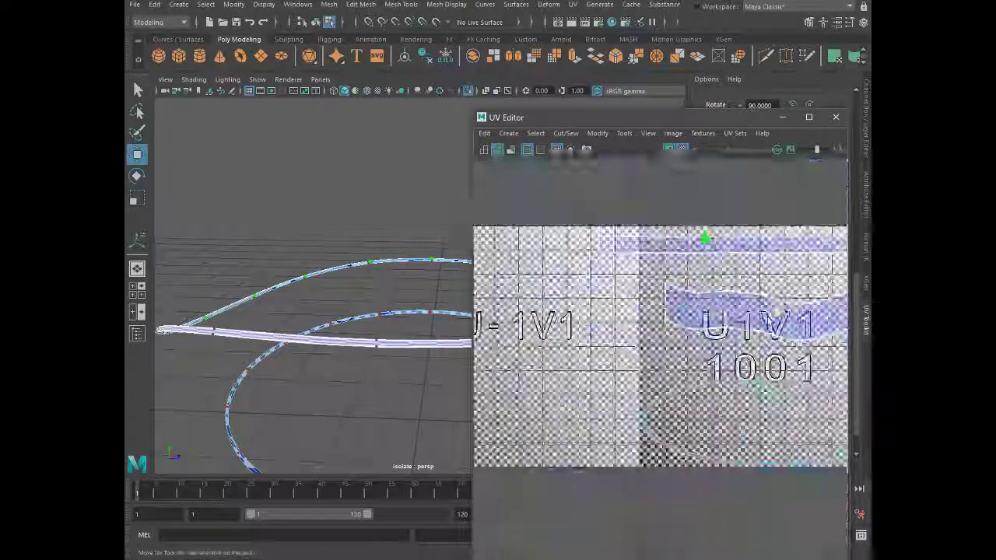
scroll(679, 297, "up", 3)
scroll(771, 327, "down", 3)
scroll(530, 346, "up", 4)
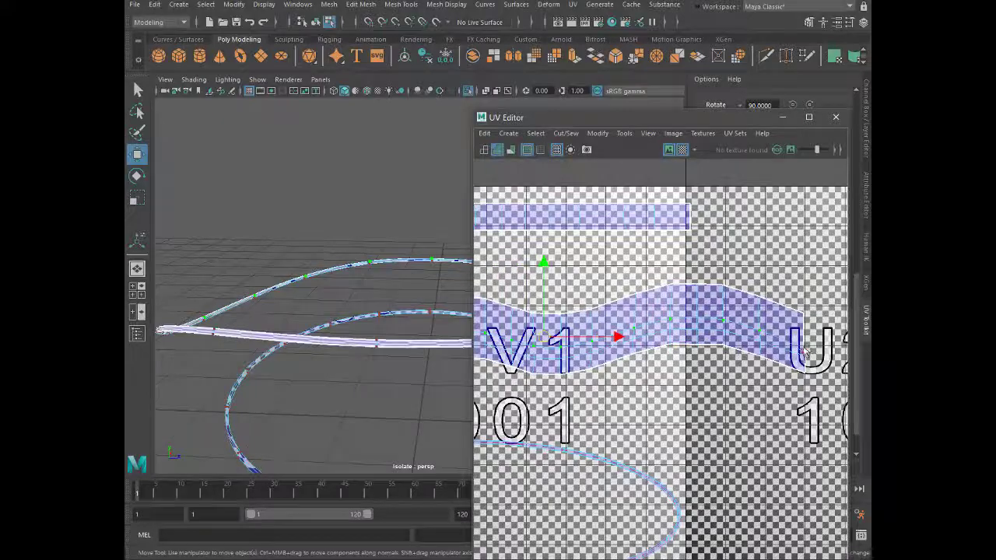
scroll(806, 352, "down", 3)
scroll(701, 351, "up", 4)
scroll(584, 345, "down", 3)
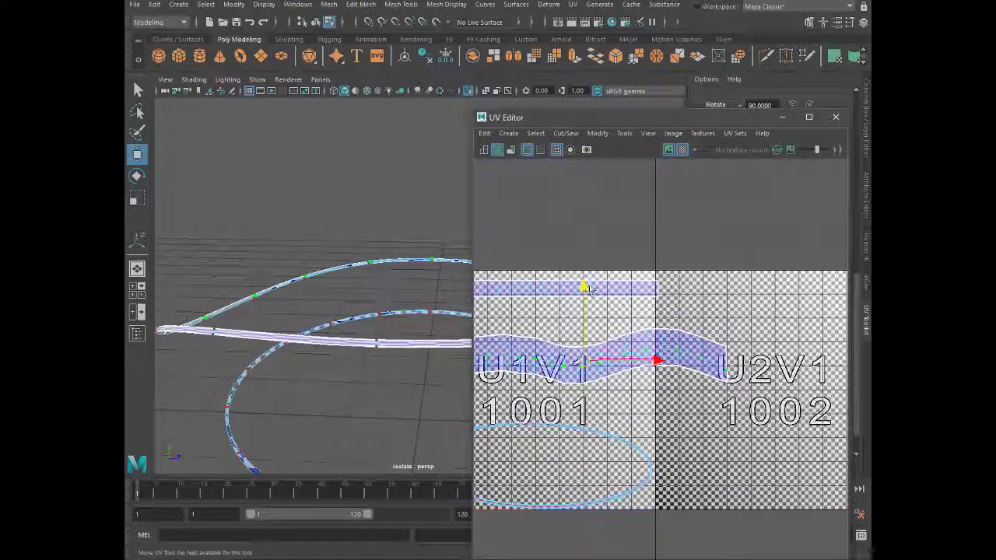
Straighten the wavy strip shell and move it into tile 1001
right_click_drag(648, 333, 707, 372, "shift")
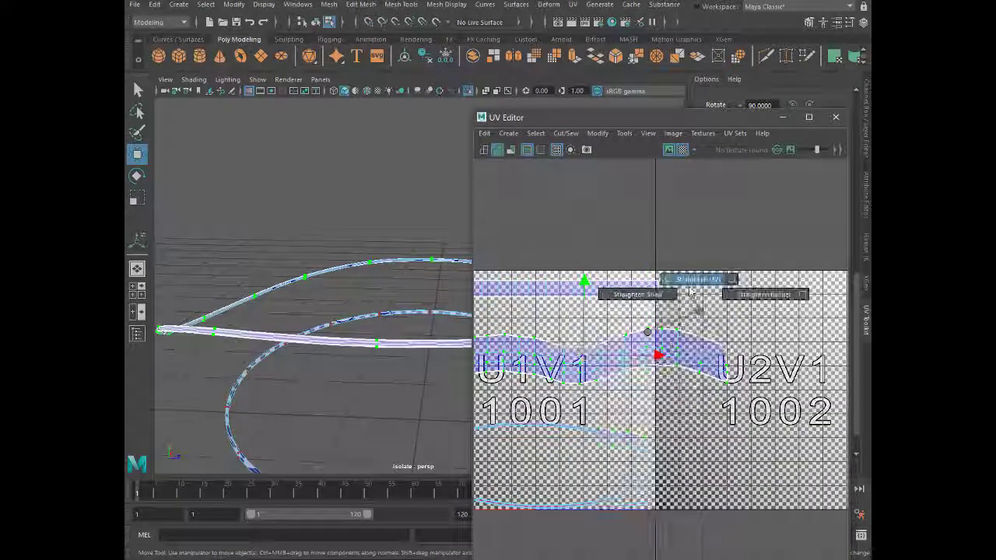
key("w")
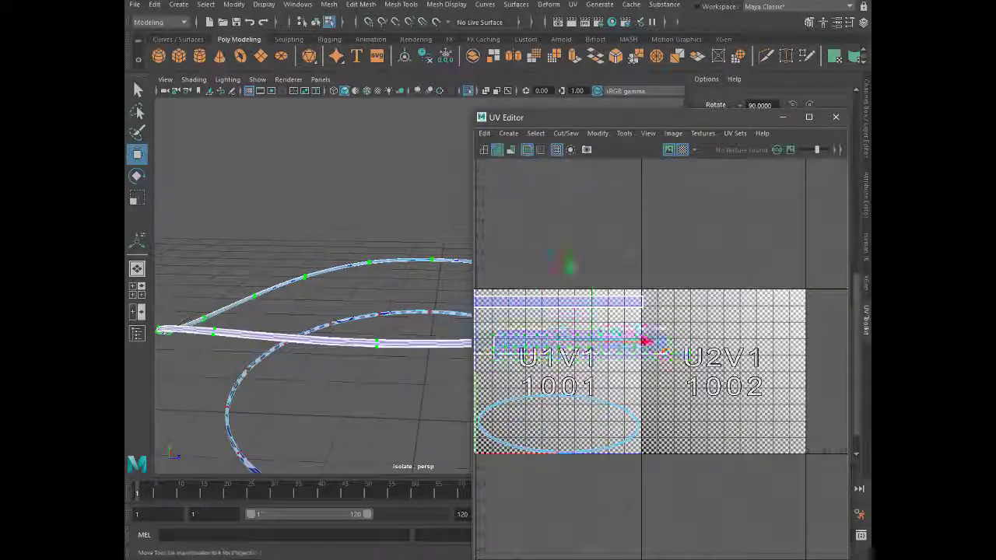
scroll(646, 338, "down", 2)
left_click_drag(552, 335, 572, 333)
scroll(576, 334, "up", 2)
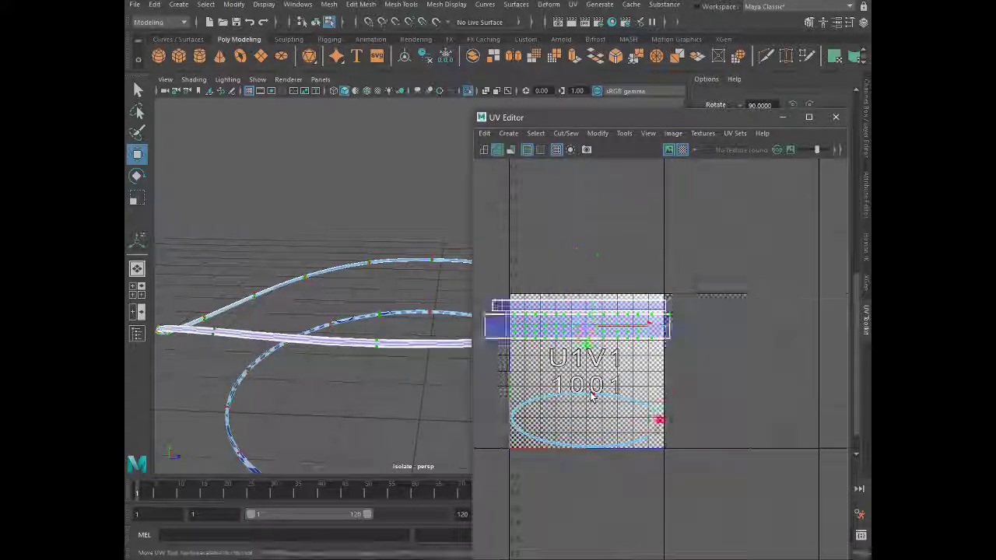
scroll(580, 337, "up", 3)
scroll(583, 339, "up", 2)
Scale the upper strip shell wider and flatten it into a thin strip
mouse_move(351, 354)
left_mouse_down("alt")
mouse_move(329, 396)
mouse_move(342, 373)
left_mouse_up("alt")
scroll(615, 257, "up", 3)
scroll(615, 256, "down", 1)
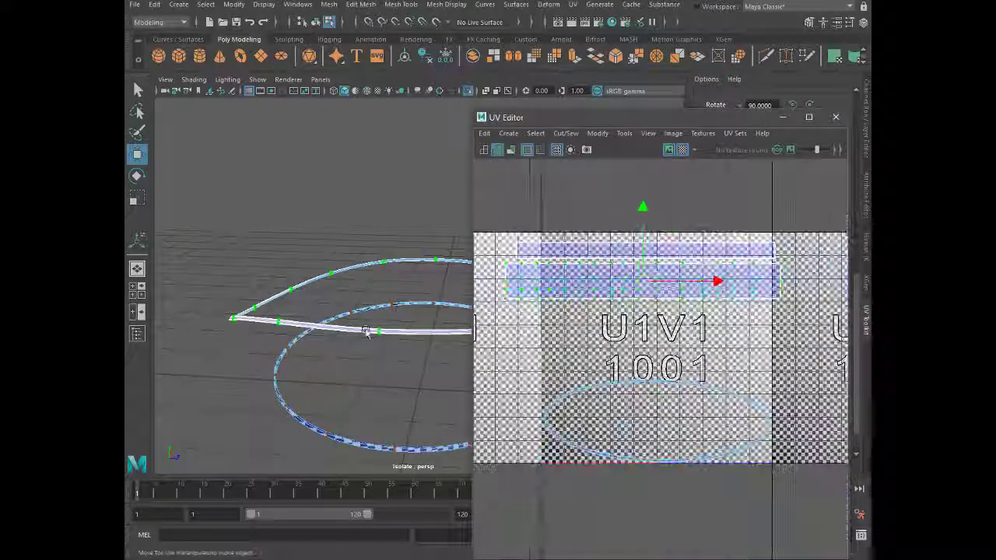
scroll(366, 343, "up", 3)
key("r")
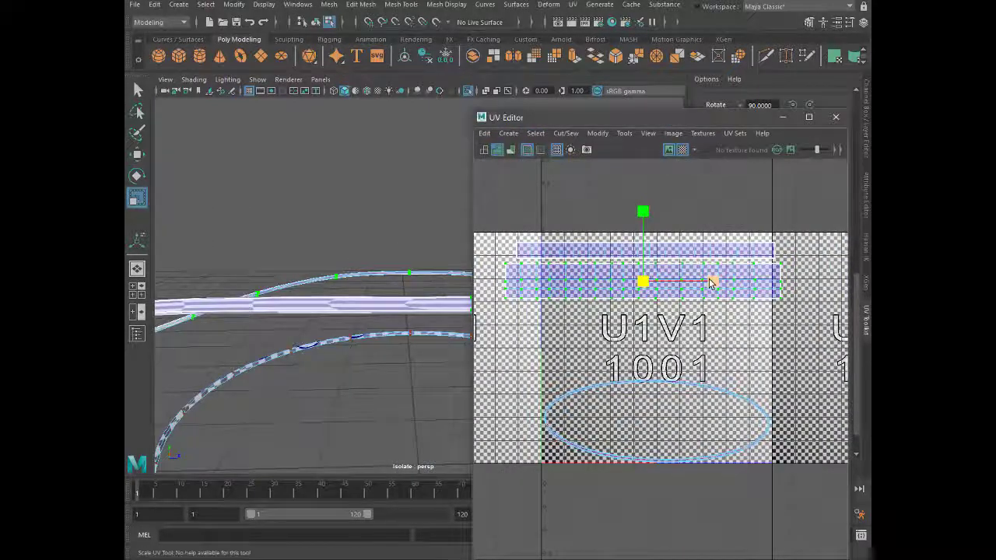
left_click_drag(713, 282, 747, 282)
left_click(549, 252)
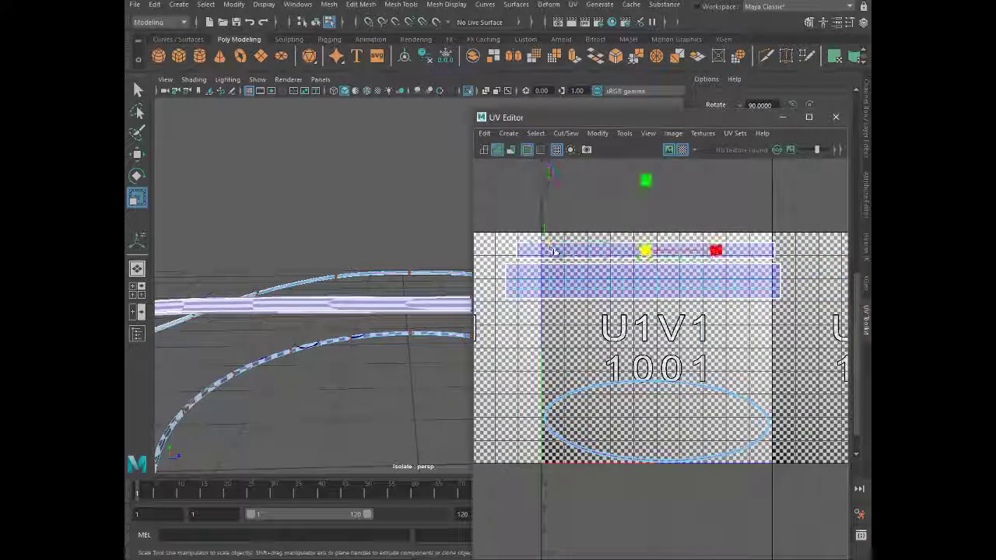
left_click_drag(716, 249, 801, 252)
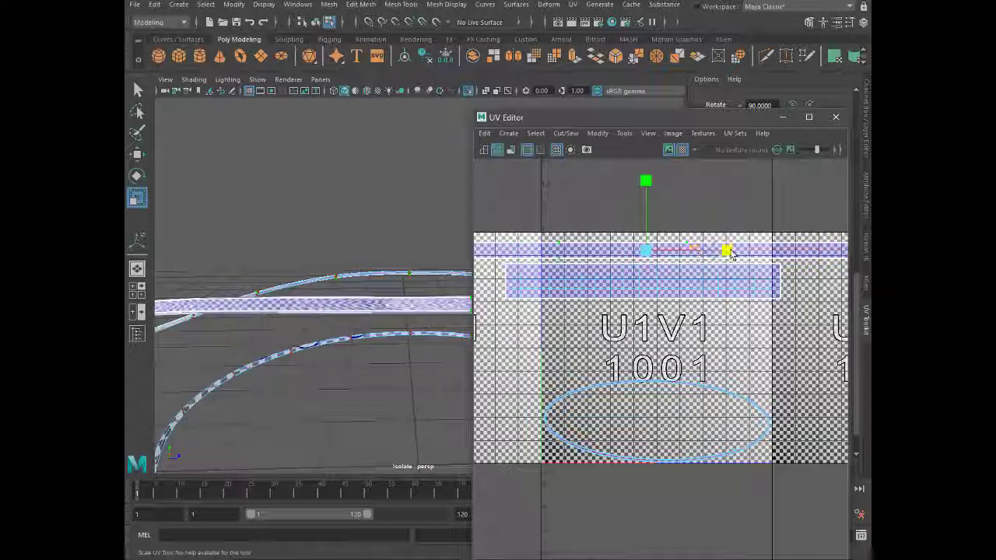
left_click_drag(658, 188, 645, 123)
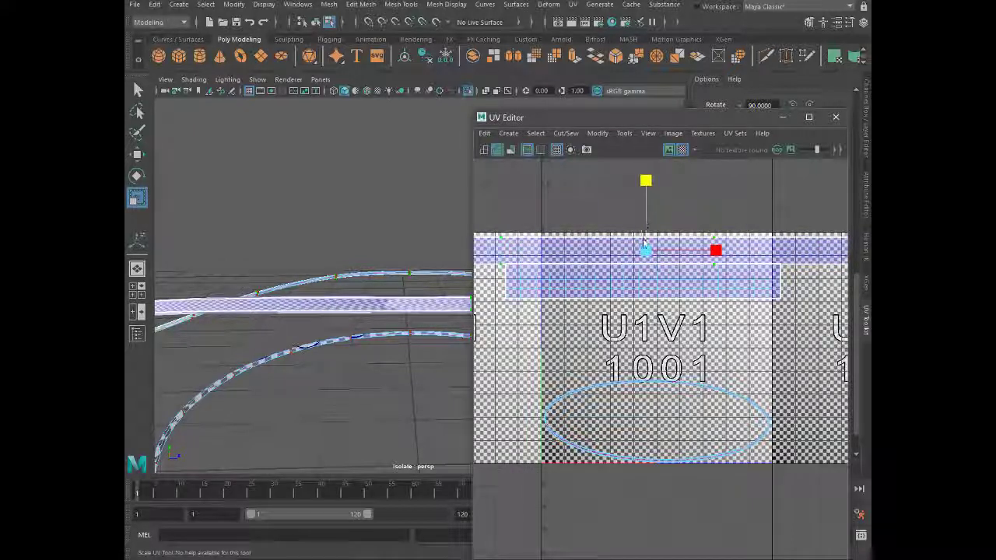
left_click_drag(643, 240, 594, 255)
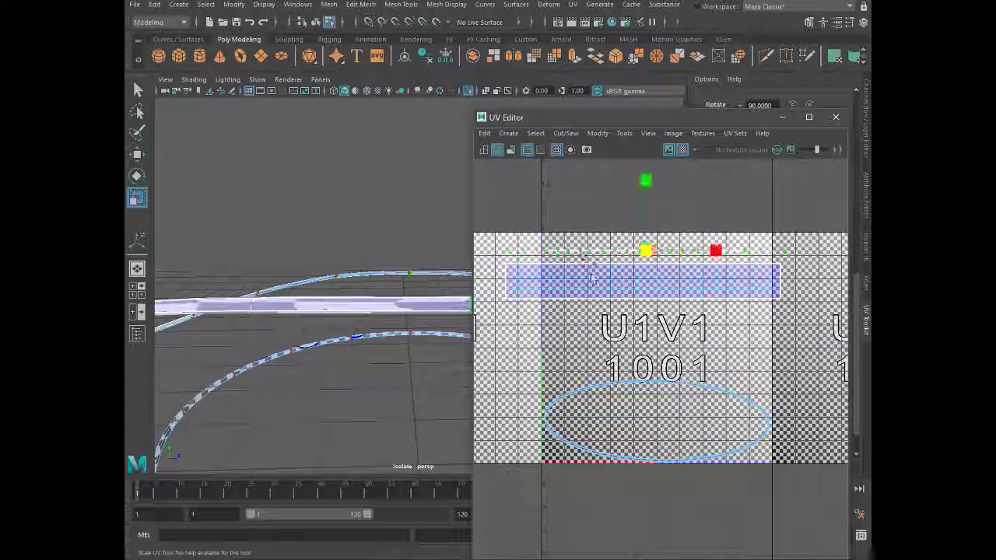
Stretch the lower strip shell horizontally to fit across tile 1001
left_click(594, 280)
left_click_drag(714, 282, 767, 281)
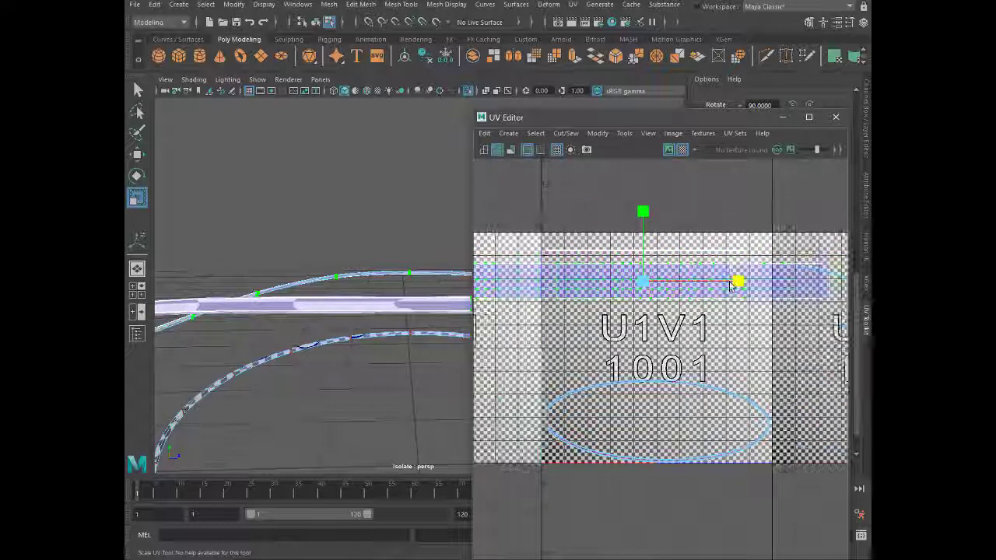
mouse_move(201, 346)
left_mouse_down("alt")
mouse_move(196, 333)
mouse_move(323, 236)
mouse_move(300, 205)
mouse_move(418, 216)
mouse_move(385, 223)
mouse_move(435, 130)
left_mouse_up("alt")
mouse_move(436, 130)
right_mouse_down("alt")
mouse_move(378, 195)
mouse_move(391, 205)
mouse_move(346, 244)
right_mouse_up("alt")
mouse_move(714, 282)
left_mouse_down()
mouse_move(779, 282)
mouse_move(658, 285)
mouse_move(587, 299)
left_mouse_up()
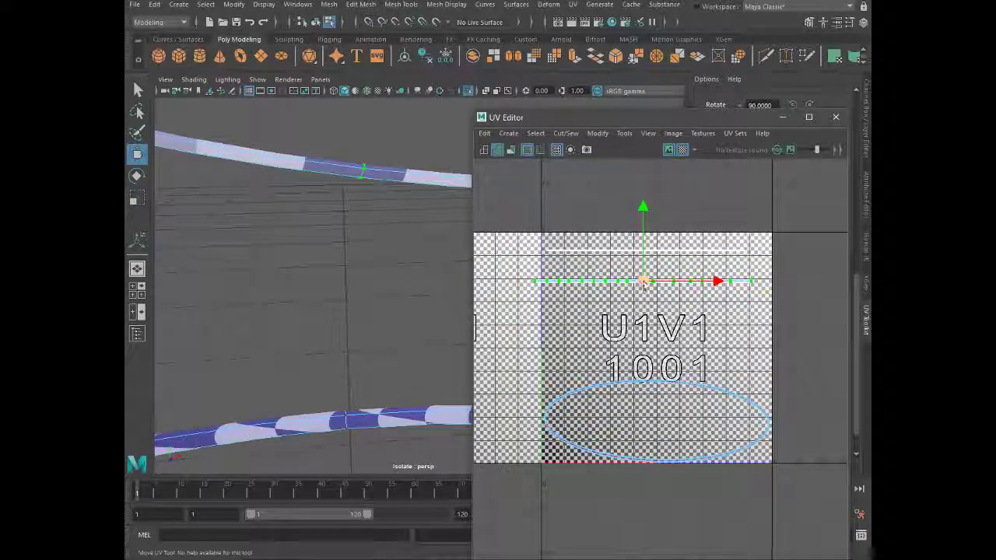
left_click(636, 385)
mouse_move(411, 390)
left_mouse_down("alt")
mouse_move(278, 393)
mouse_move(338, 349)
left_mouse_up("alt")
Select the red-and-white band's UVs and unfold them
right_click_drag(337, 249, 349, 212)
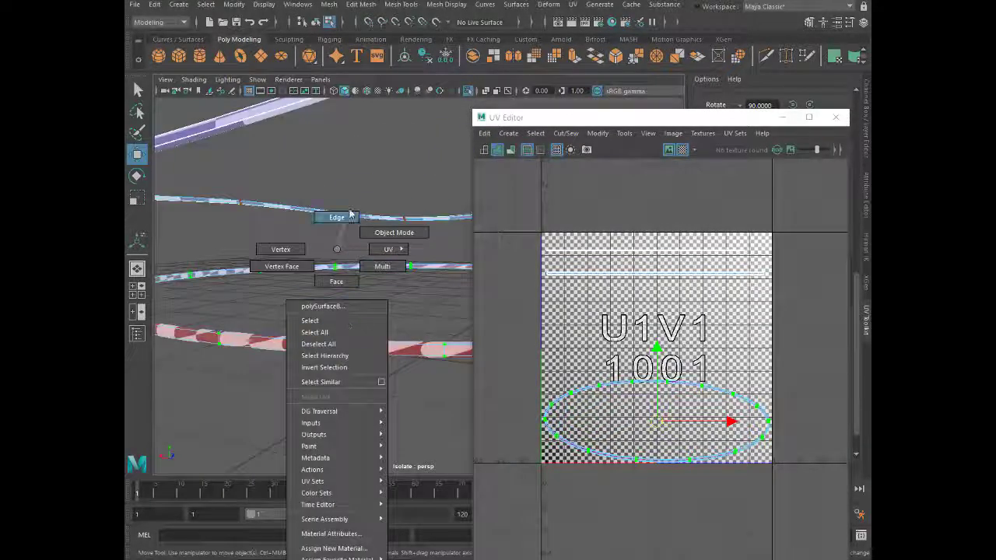
left_click(348, 343)
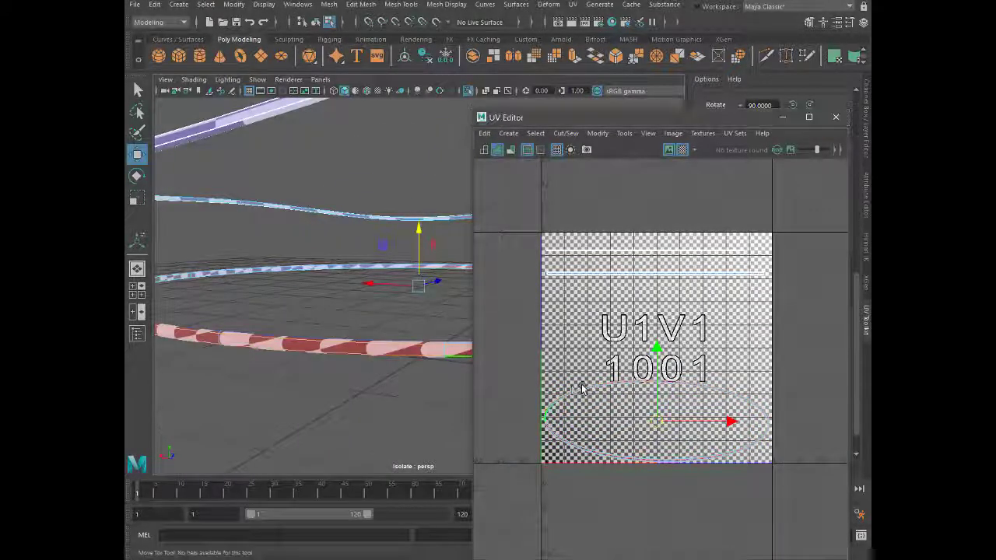
right_click_drag(564, 397, 597, 389)
left_click(598, 387)
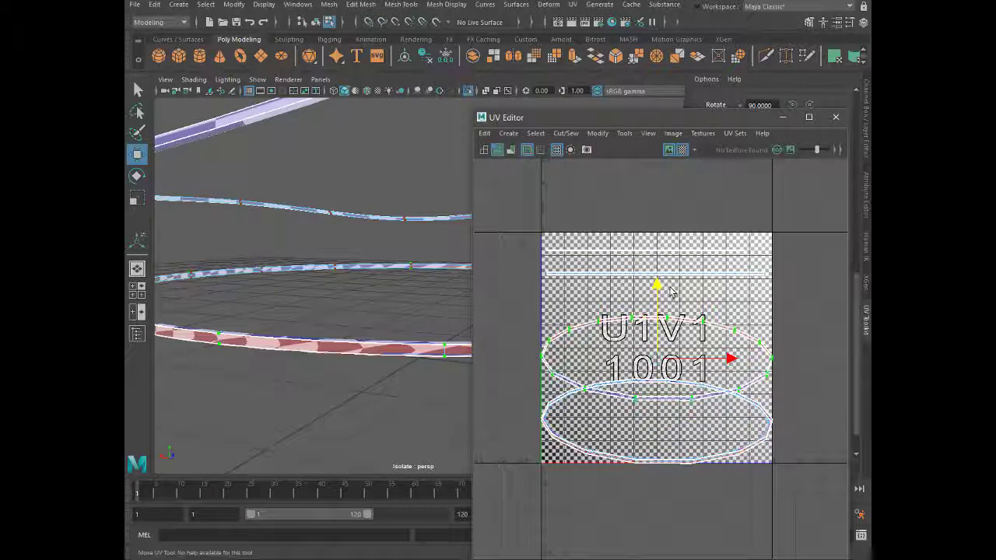
scroll(597, 334, "up", 3)
scroll(598, 334, "up", 2)
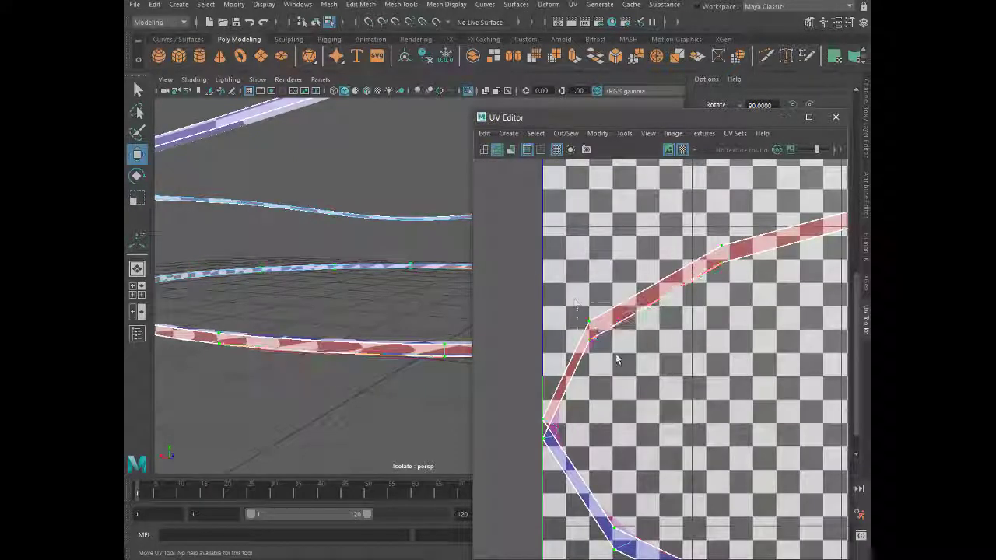
left_click(592, 331)
right_click_drag(652, 297, 706, 298)
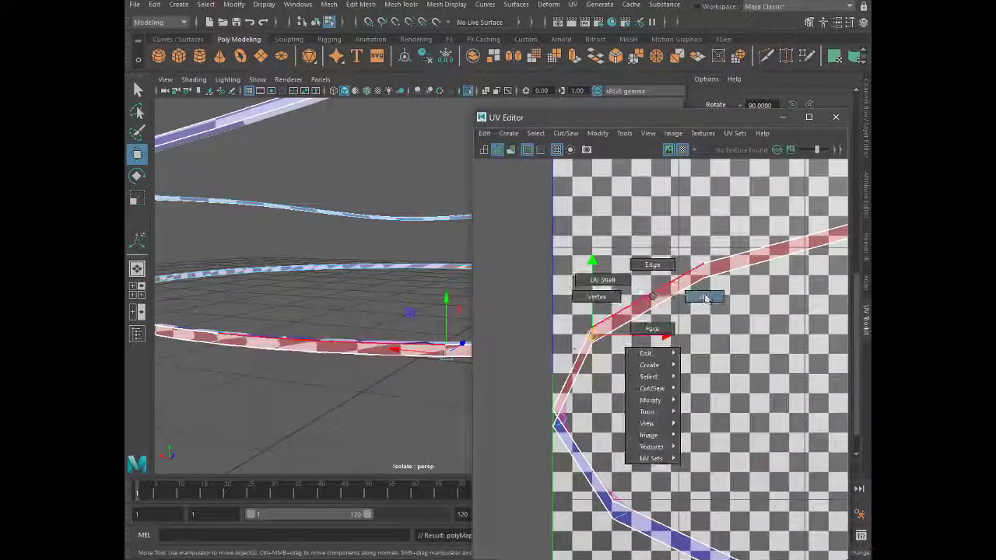
right_click(685, 290, "shift")
right_click(685, 290, "shift")
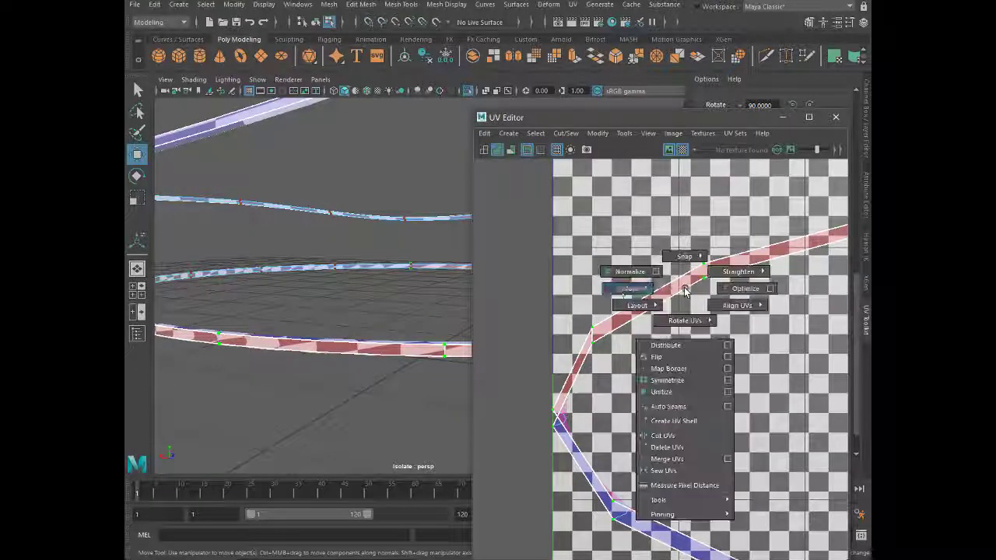
left_click(629, 289)
scroll(638, 294, "up", 3)
Rotate the unfolded band strip toward horizontal and frame the whole UV layout
key("e")
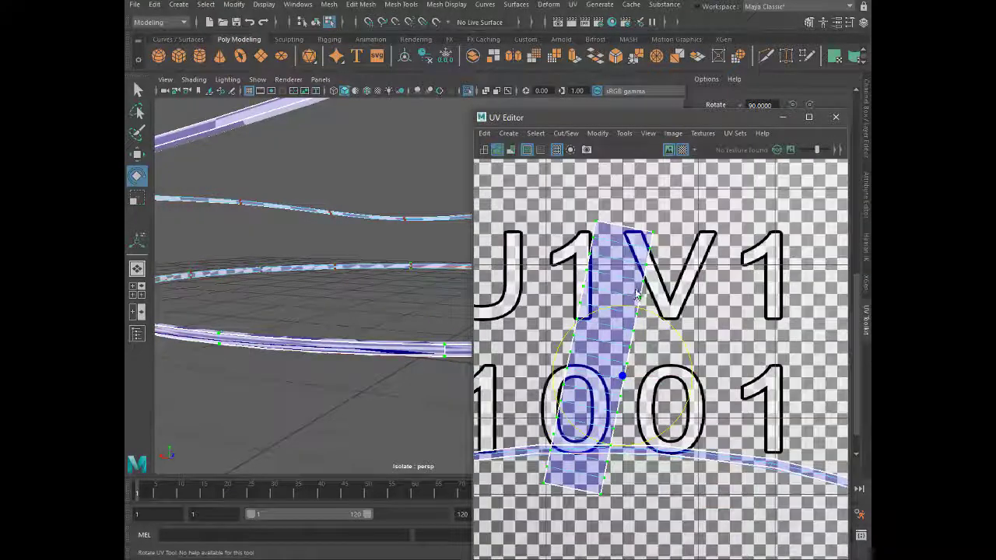
left_click_drag(639, 294, 558, 346)
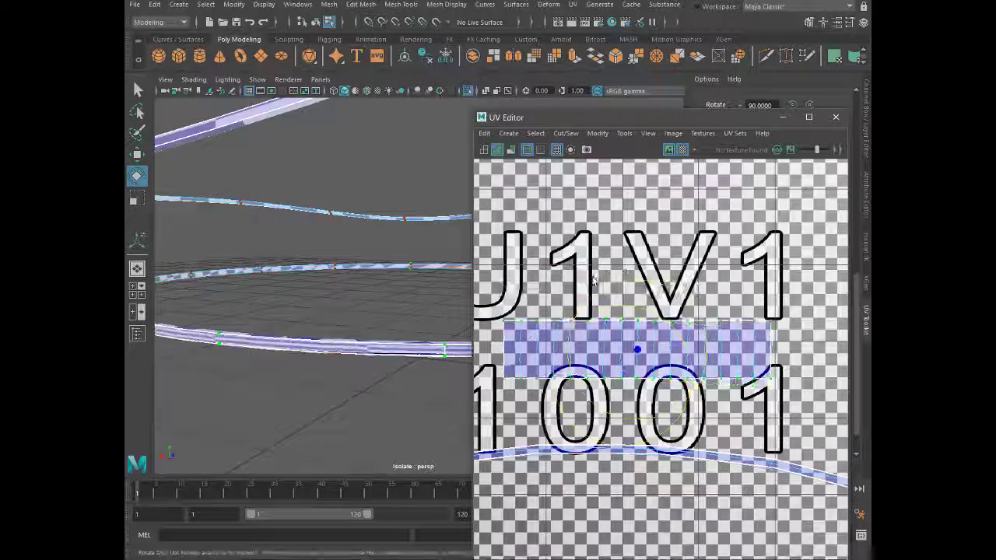
key("w")
scroll(593, 280, "down", 5)
scroll(573, 313, "up", 5)
scroll(530, 317, "up", 2)
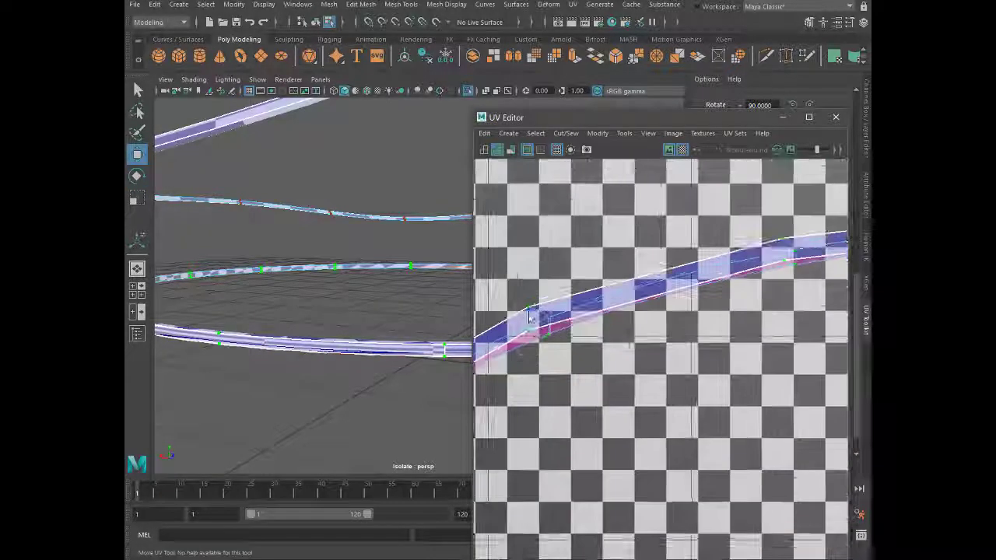
right_click_drag(527, 317, 520, 310)
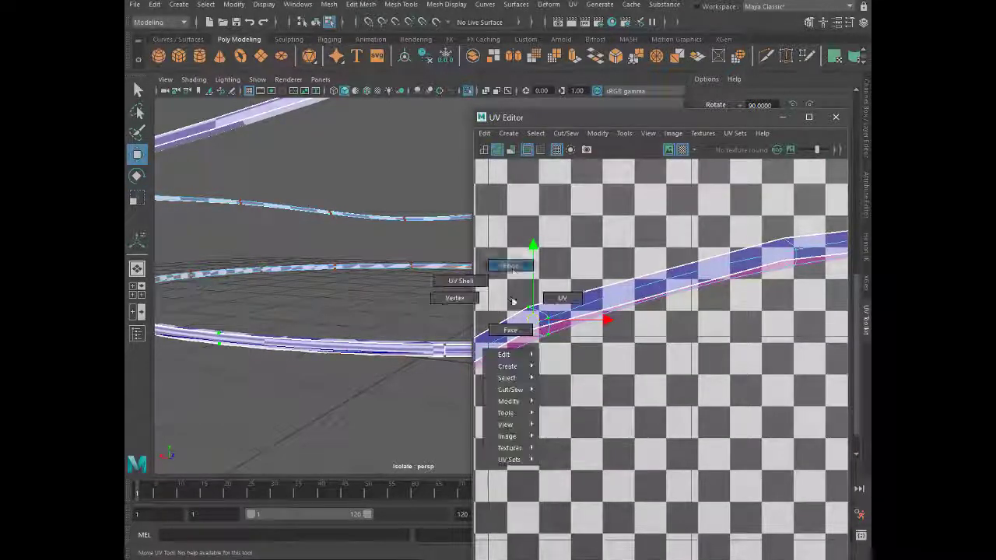
key("a")
scroll(525, 377, "up", 4)
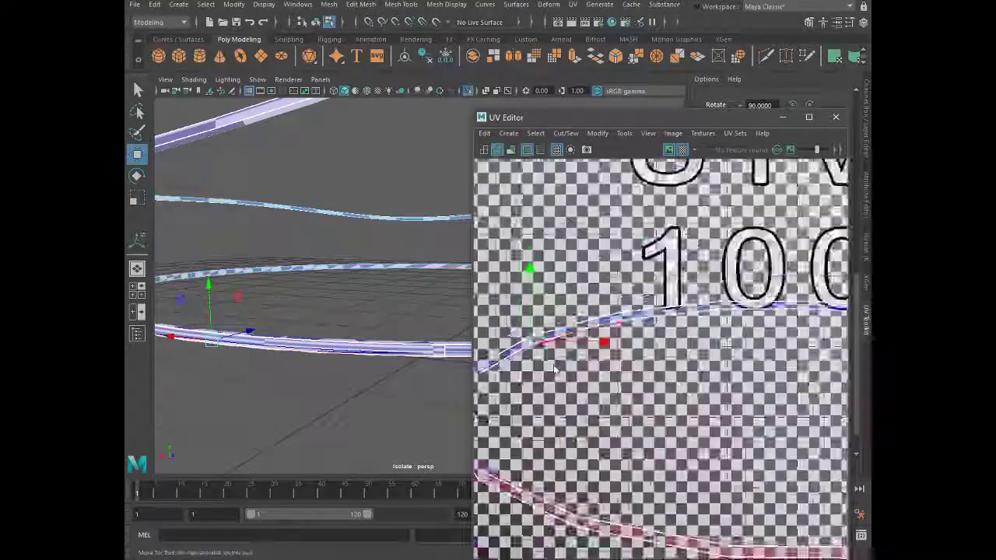
Straighten the band's strip into a rectangle and rotate it horizontal
right_click(520, 329, "shift")
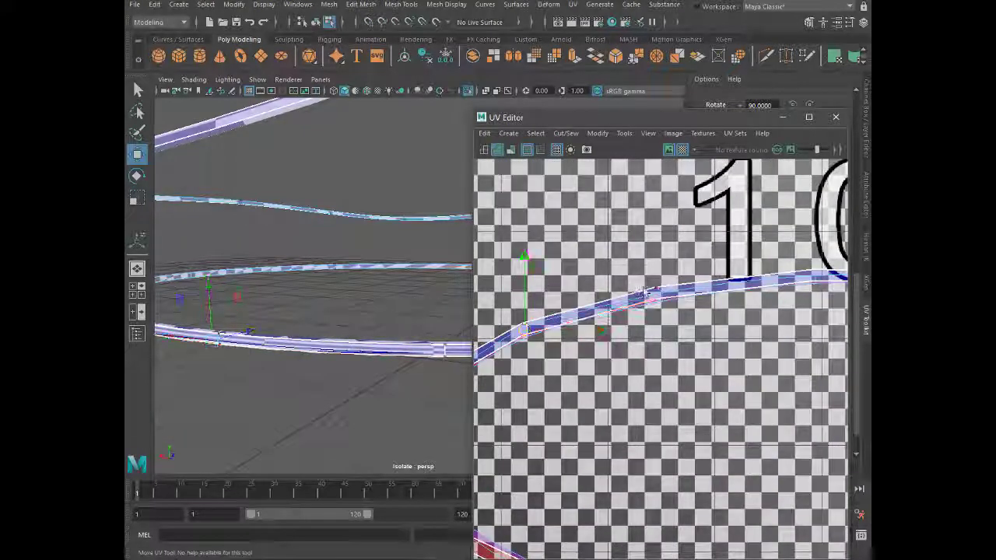
right_click_drag(645, 291, 522, 284, "shift")
scroll(704, 336, "up", 3)
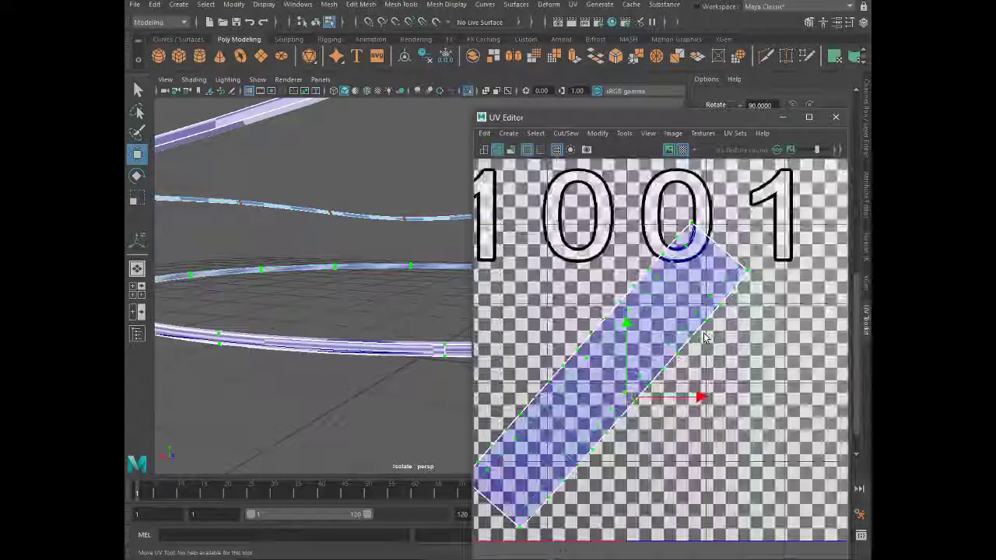
key("e")
left_click_drag(705, 337, 724, 397)
scroll(654, 397, "down", 3)
Straighten the hat band strip's UVs once more
right_click(745, 314, "shift")
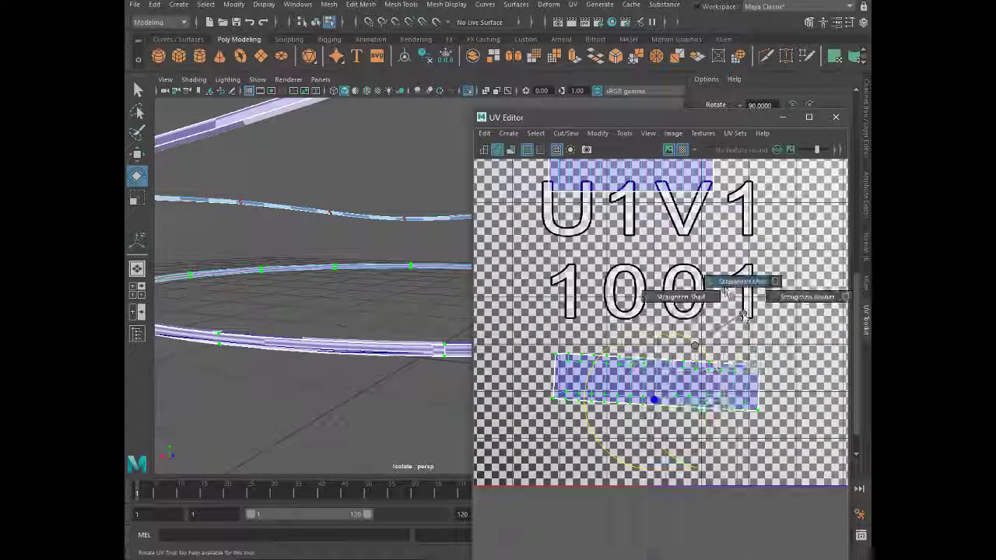
left_click(725, 283)
key("w")
scroll(669, 311, "down", 3)
scroll(670, 311, "down", 3)
scroll(392, 345, "up", 1)
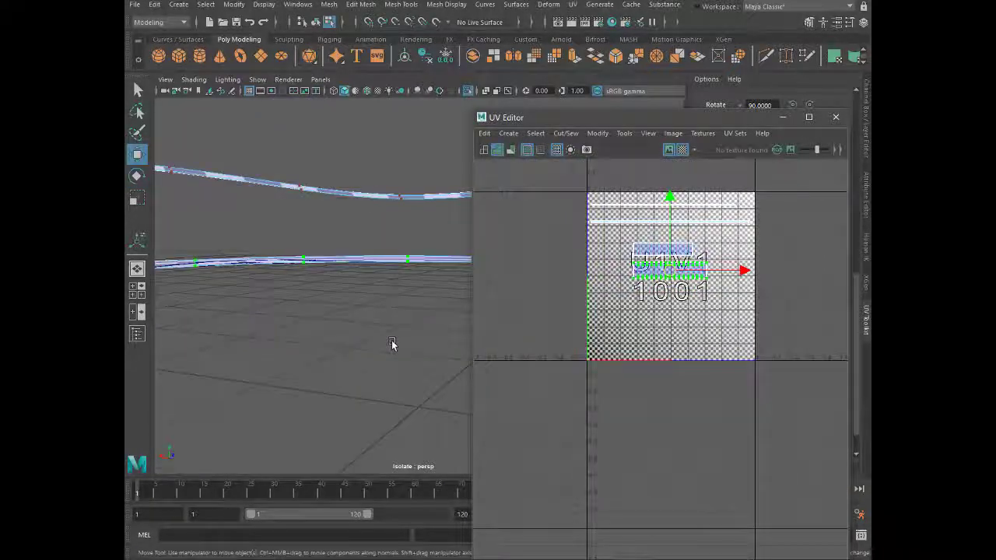
scroll(391, 345, "up", 1)
scroll(670, 267, "up", 1)
scroll(669, 267, "up", 3)
Scale the band's UV shell wider across the tile and flatten it vertically
key("r")
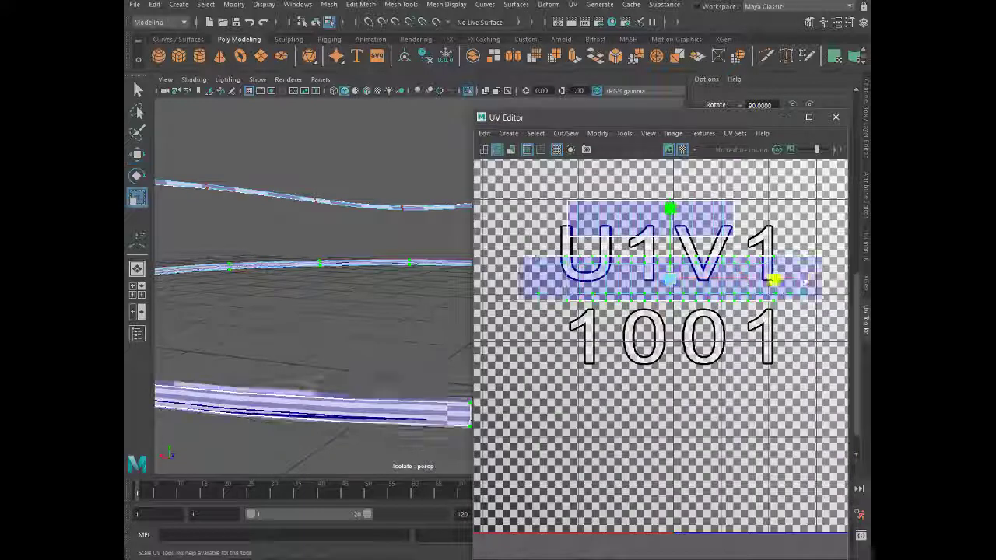
left_click_drag(775, 281, 810, 280)
scroll(333, 338, "up", 2)
scroll(357, 341, "up", 2)
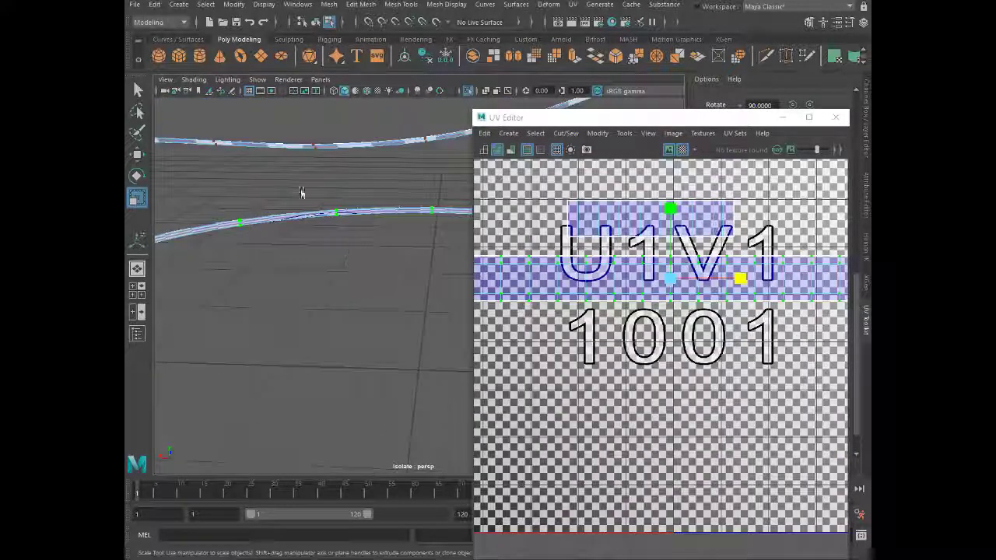
scroll(302, 192, "up", 2)
scroll(366, 187, "up", 2)
scroll(366, 187, "up", 2)
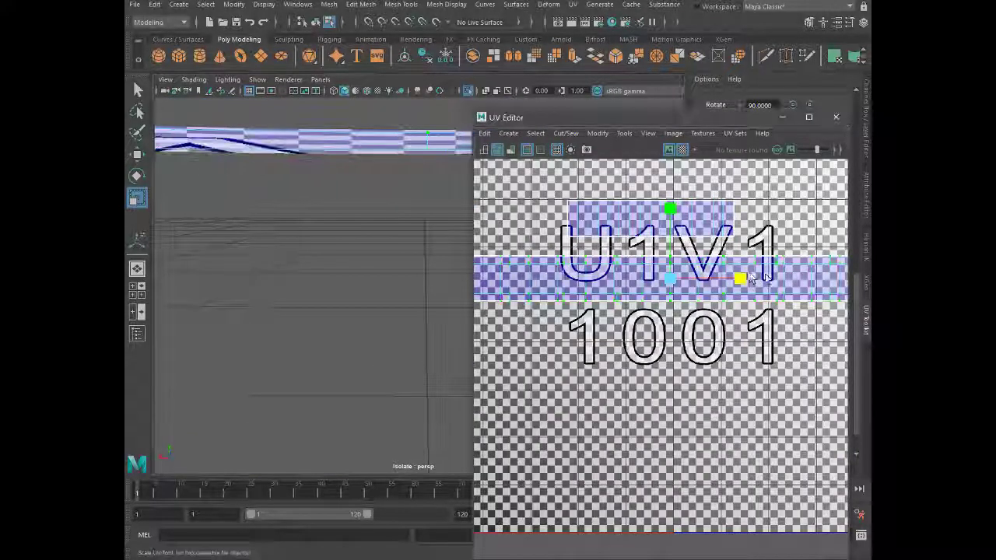
left_click_drag(751, 279, 772, 288)
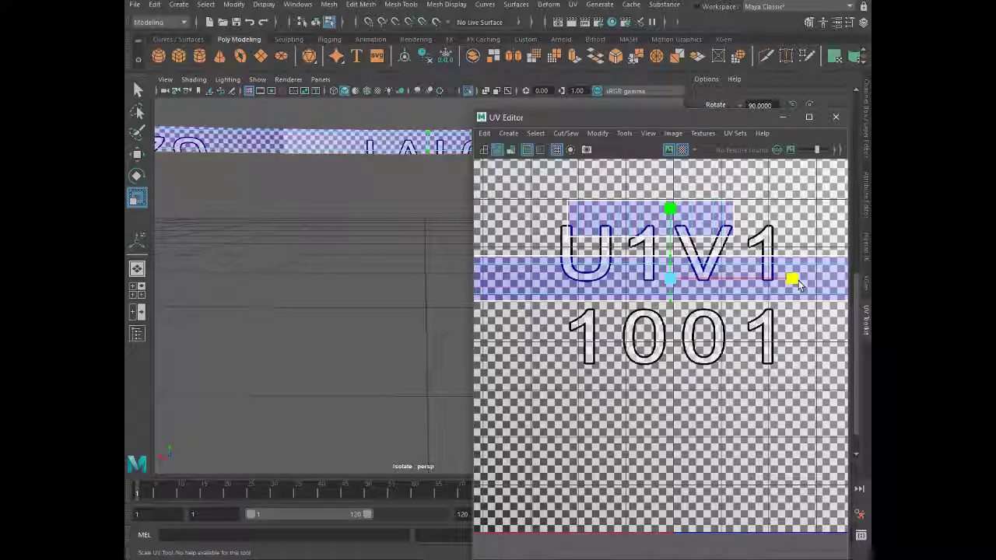
left_click_drag(675, 288, 671, 278)
scroll(623, 305, "down", 3)
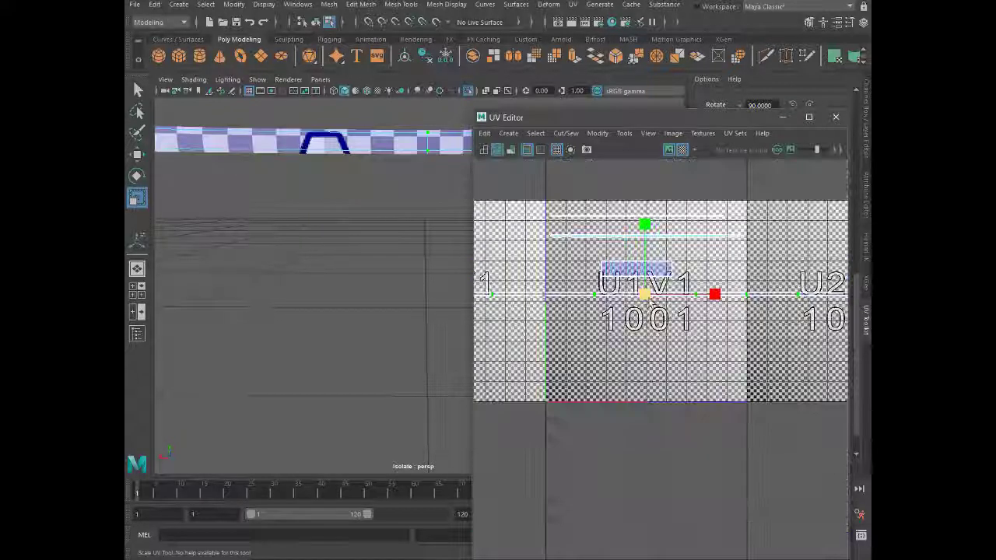
left_click_drag(614, 303, 594, 307)
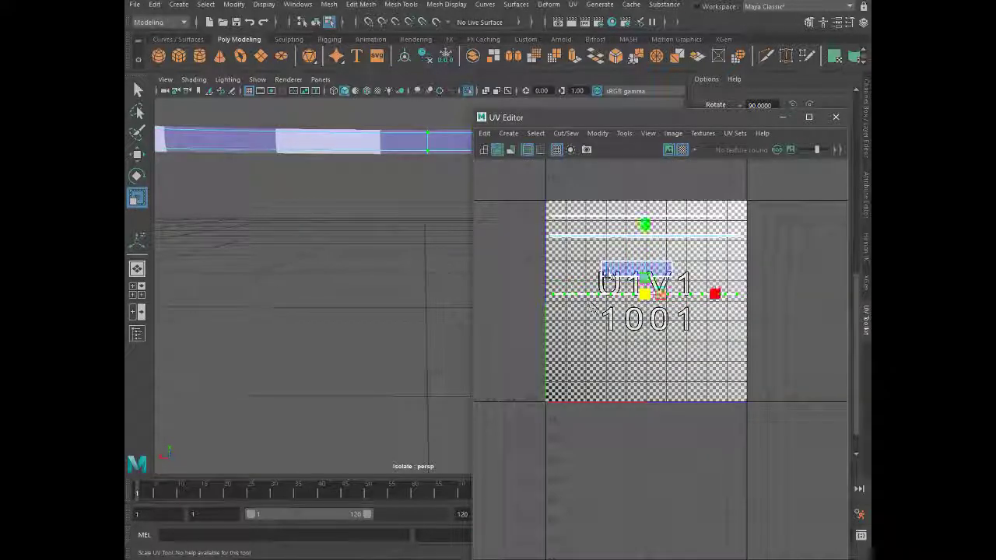
scroll(593, 307, "up", 3)
scroll(591, 304, "down", 1)
Stretch the band shell to the full tile width and squash it into a thin line
mouse_move(420, 229)
left_mouse_down("alt")
mouse_move(376, 255)
mouse_move(396, 275)
left_mouse_up("alt")
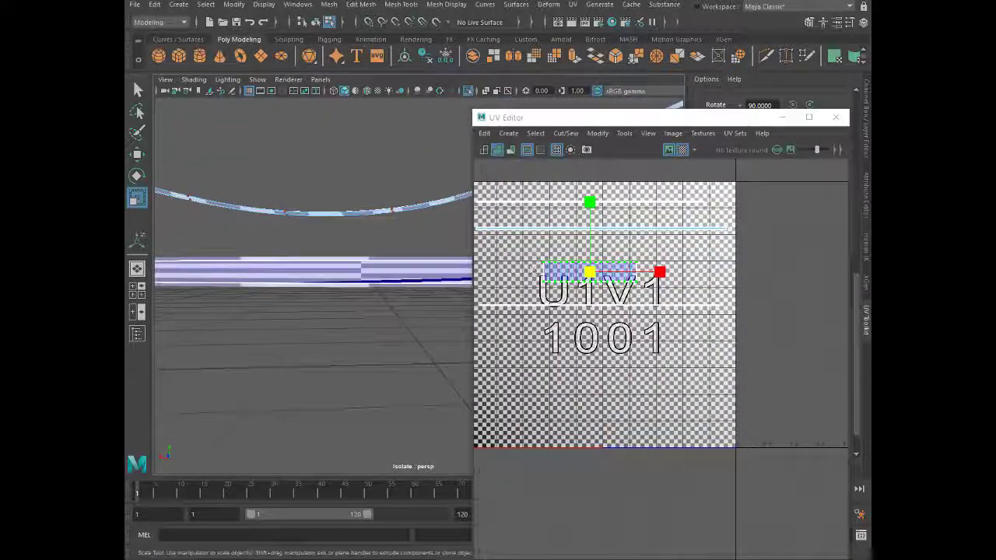
left_click_drag(660, 273, 738, 273)
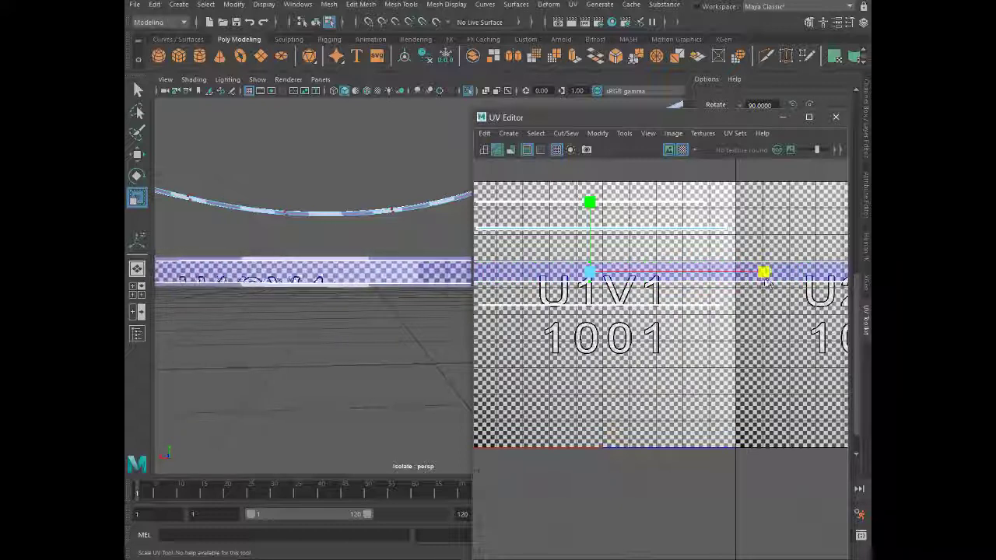
left_click_drag(589, 272, 534, 287)
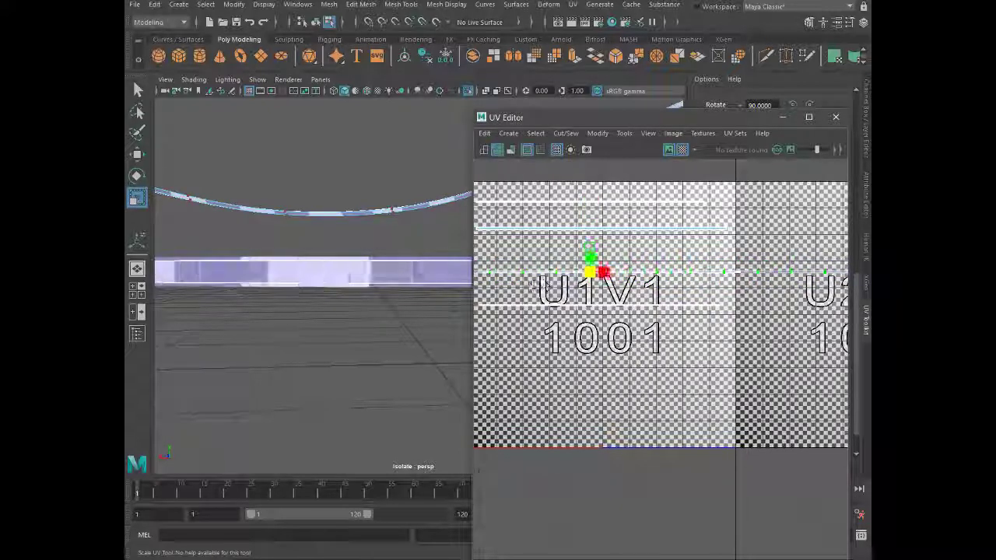
scroll(576, 304, "down", 2)
scroll(622, 319, "down", 3)
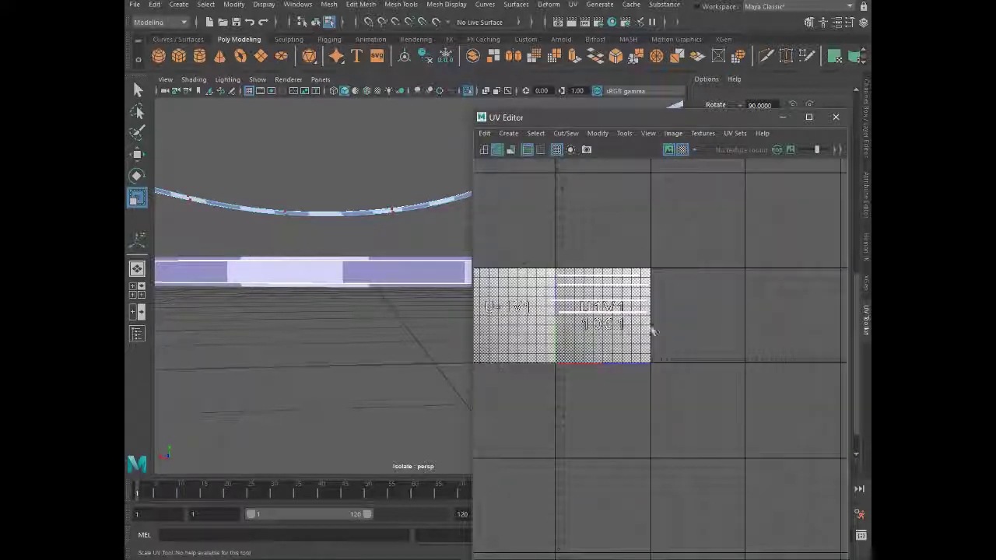
right_click_drag(579, 286, 508, 310)
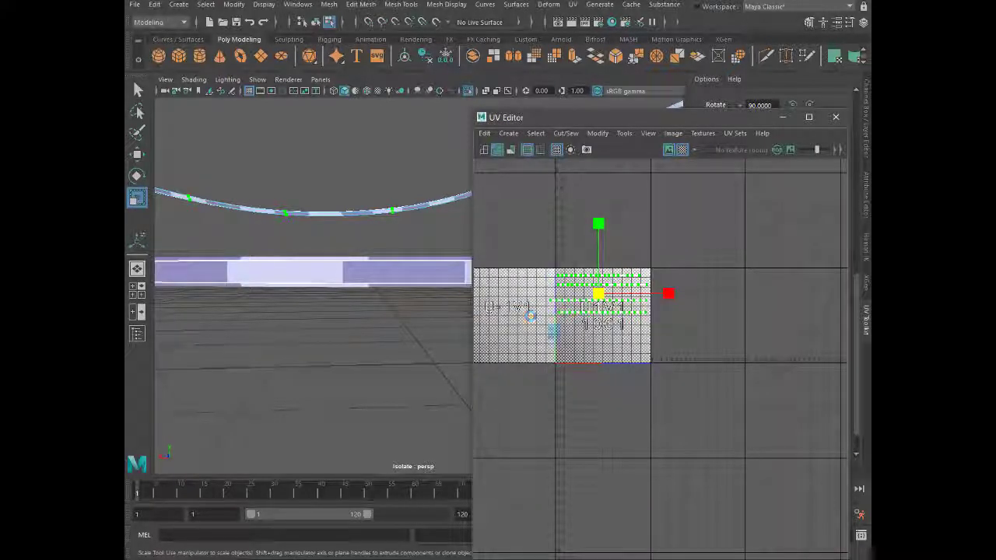
scroll(575, 335, "up", 2)
scroll(579, 358, "up", 2)
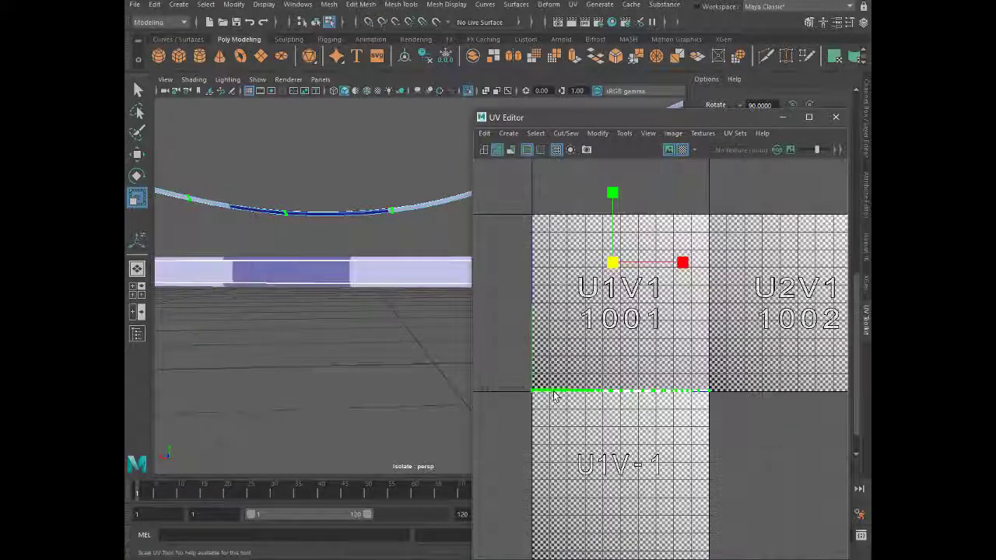
scroll(579, 381, "up", 3)
scroll(621, 319, "up", 2)
scroll(623, 320, "up", 3)
scroll(654, 311, "down", 2)
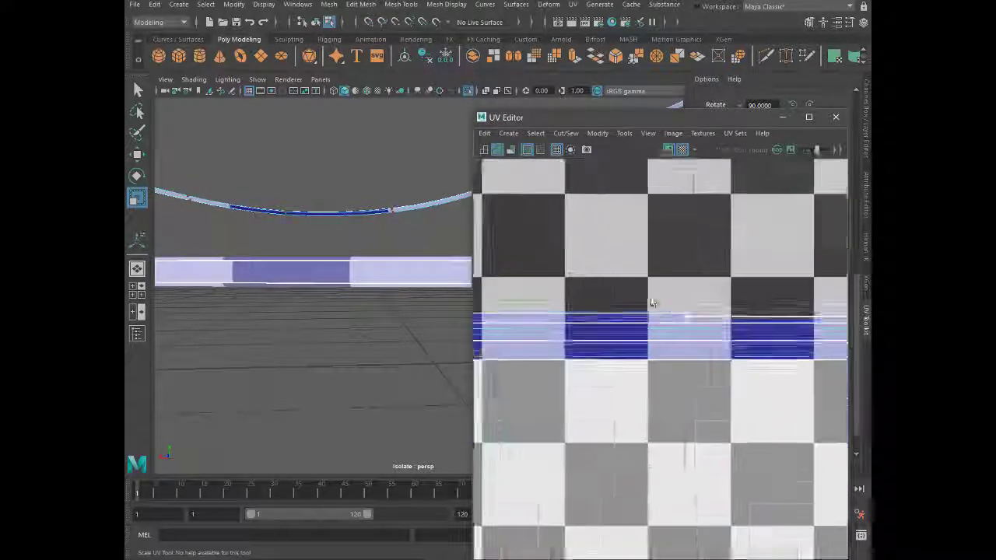
scroll(649, 303, "down", 2)
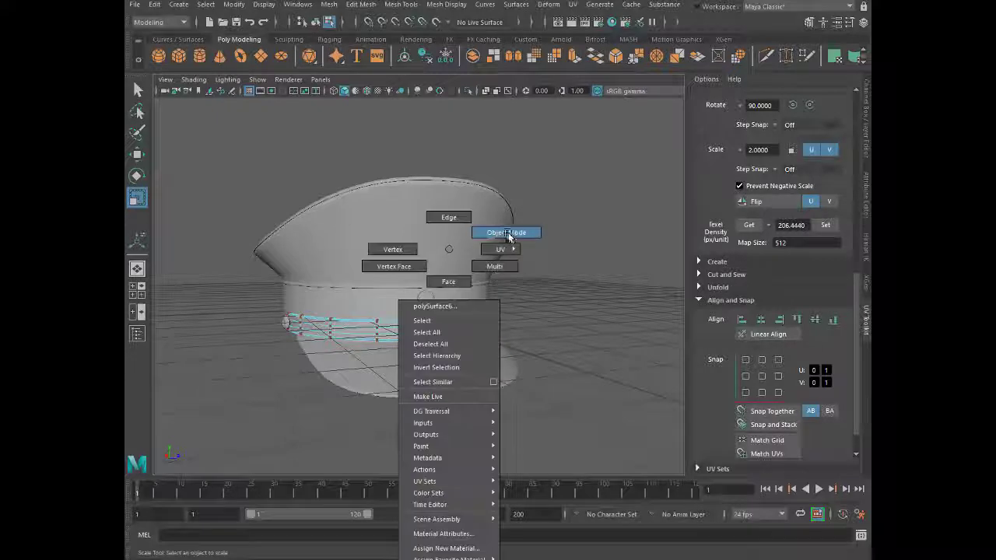
right_click_drag(448, 251, 509, 235)
left_click_drag(394, 363, 344, 343, "alt")
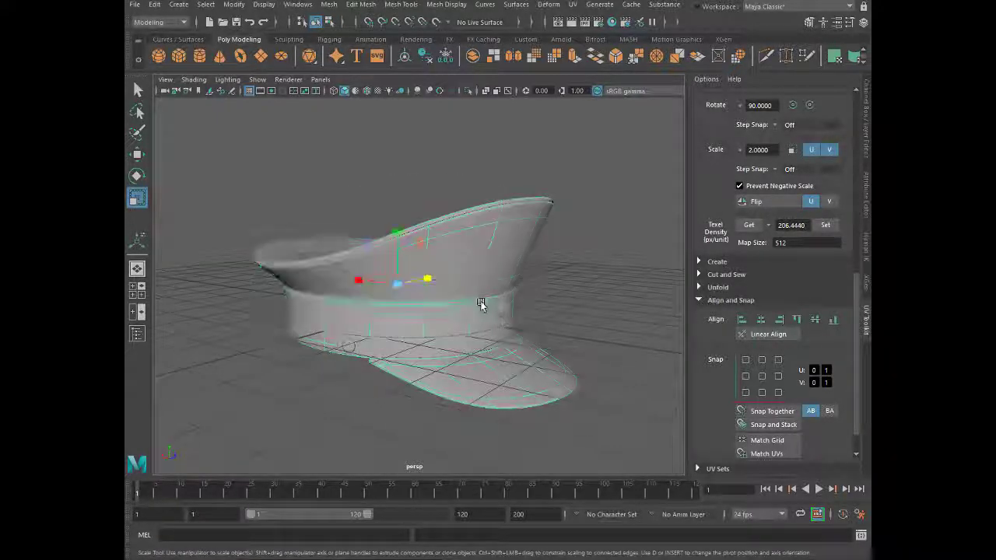
left_click_drag(481, 305, 510, 330, "alt")
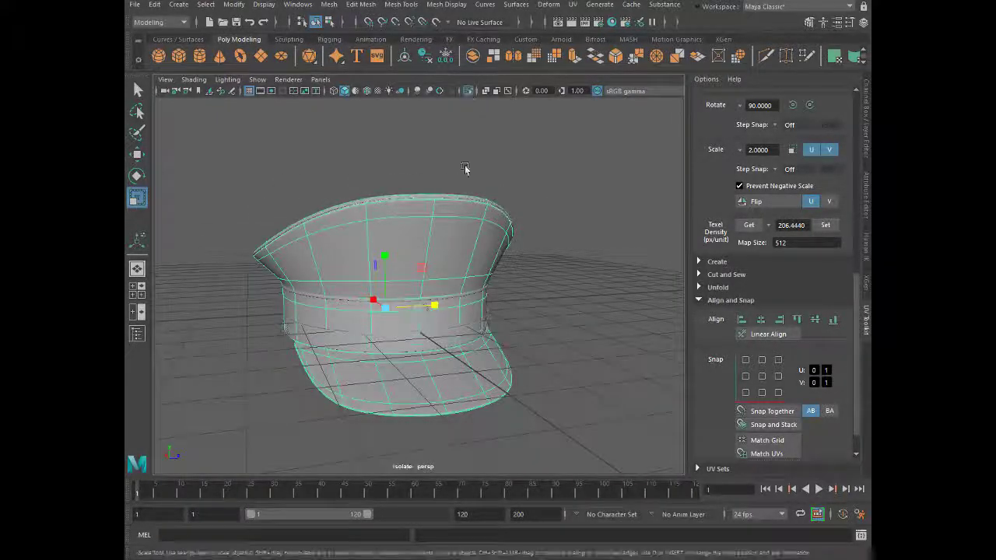
mouse_move(465, 169)
left_mouse_down("alt")
mouse_move(467, 262)
mouse_move(452, 356)
left_mouse_up("alt")
right_click_drag(445, 278, 447, 292)
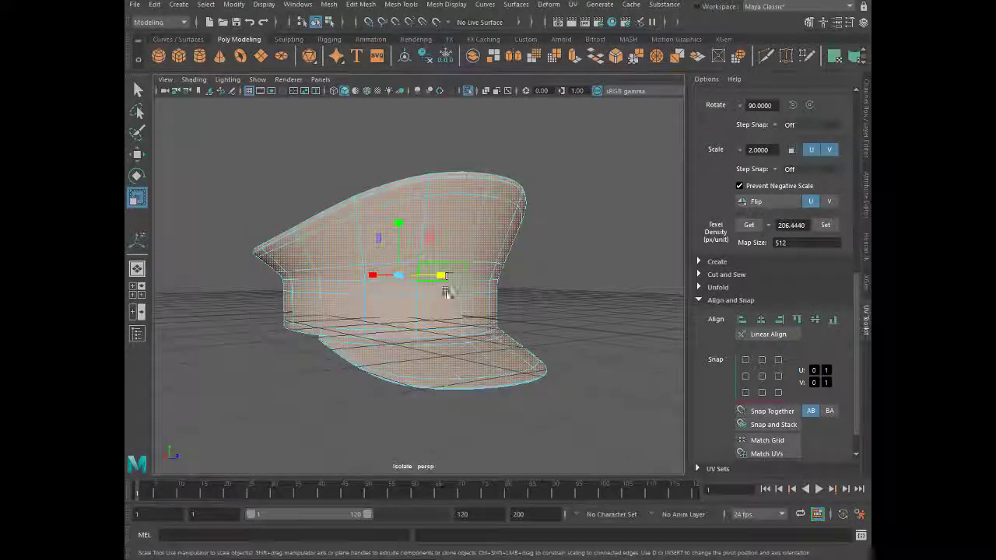
mouse_move(446, 293)
left_mouse_down("alt")
mouse_move(456, 360)
mouse_move(378, 351)
left_mouse_up("alt")
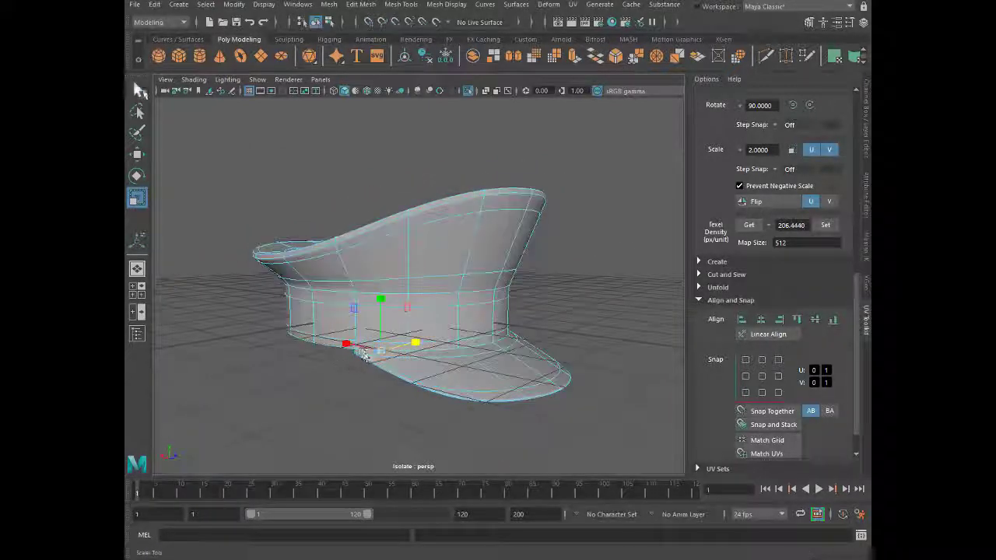
key("q")
scroll(436, 318, "up", 5)
scroll(467, 334, "down", 5)
left_click_drag(467, 334, 423, 340, "alt")
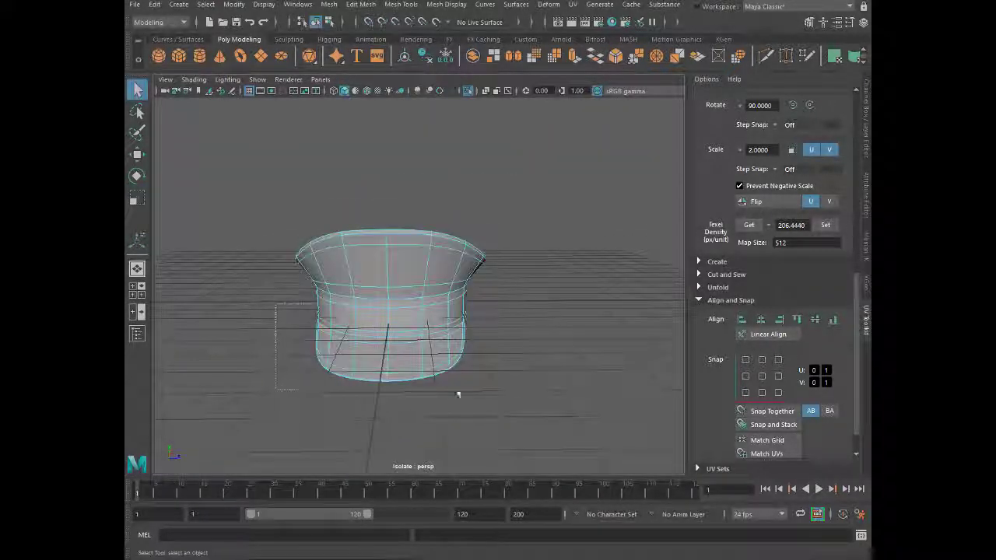
left_click_drag(458, 394, 276, 239, "alt")
mouse_move(429, 294)
left_mouse_down("alt")
mouse_move(463, 311)
mouse_move(425, 376)
left_mouse_up("alt")
mouse_move(341, 377)
left_mouse_down("alt")
mouse_move(328, 306)
mouse_move(473, 300)
mouse_move(473, 178)
mouse_move(512, 190)
mouse_move(511, 318)
mouse_move(418, 282)
mouse_move(456, 304)
mouse_move(281, 270)
mouse_move(418, 223)
mouse_move(453, 167)
mouse_move(441, 131)
left_mouse_up("alt")
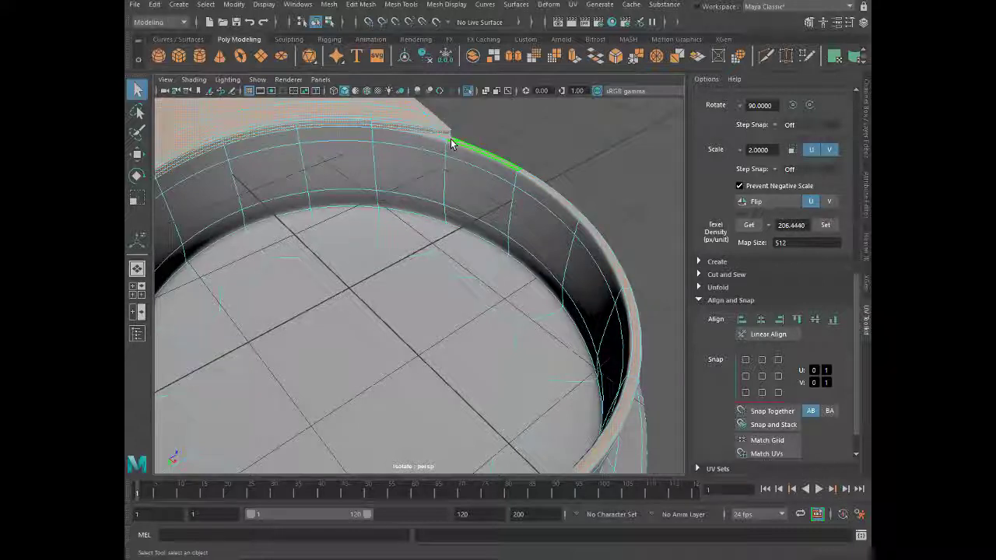
scroll(463, 141, "down", 5)
scroll(449, 204, "up", 2)
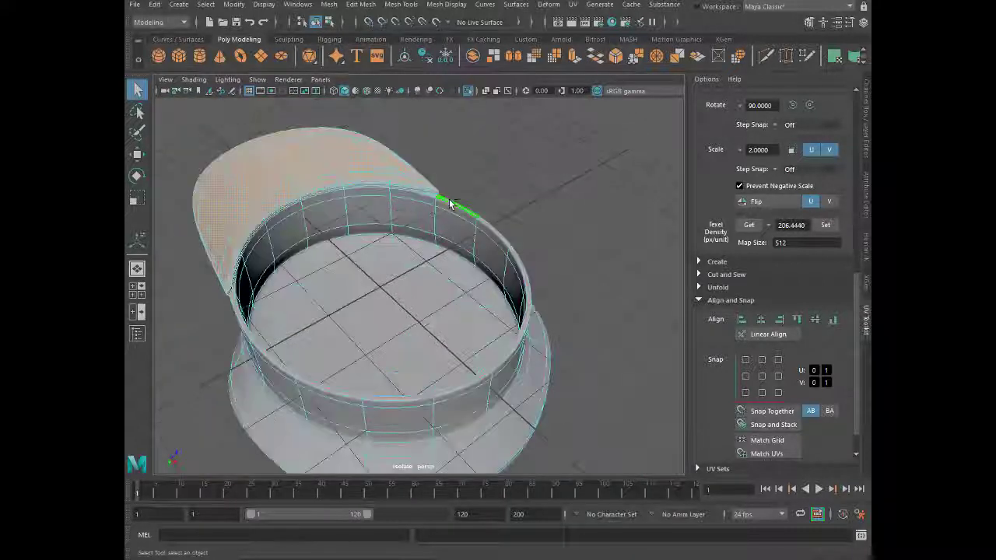
left_click(263, 312)
left_click_drag(301, 318, 296, 345, "alt")
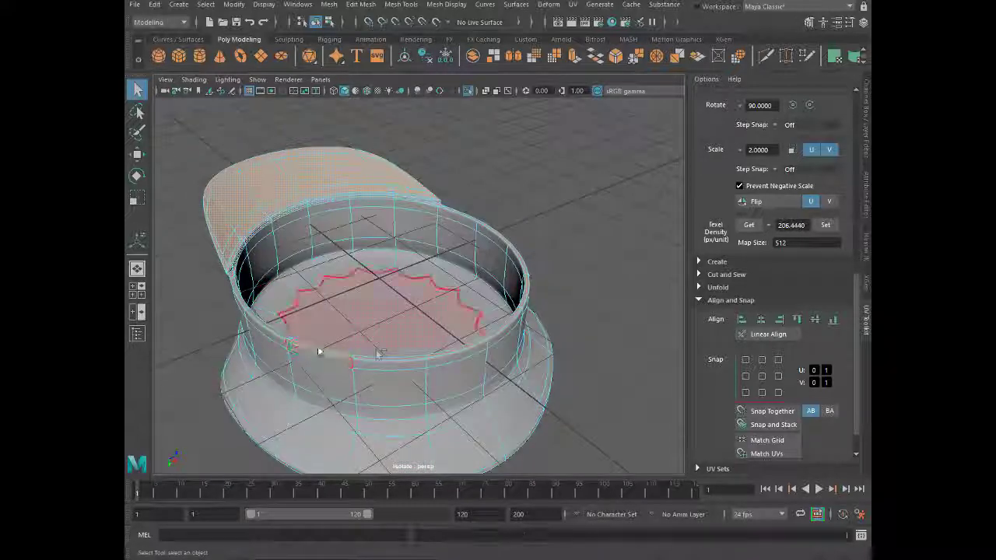
mouse_move(445, 357)
left_mouse_down("alt")
mouse_move(436, 367)
mouse_move(507, 352)
left_mouse_up("alt")
mouse_move(517, 289)
left_mouse_down("alt")
mouse_move(478, 304)
mouse_move(389, 223)
mouse_move(390, 189)
left_mouse_up("alt")
key("ctrl+z")
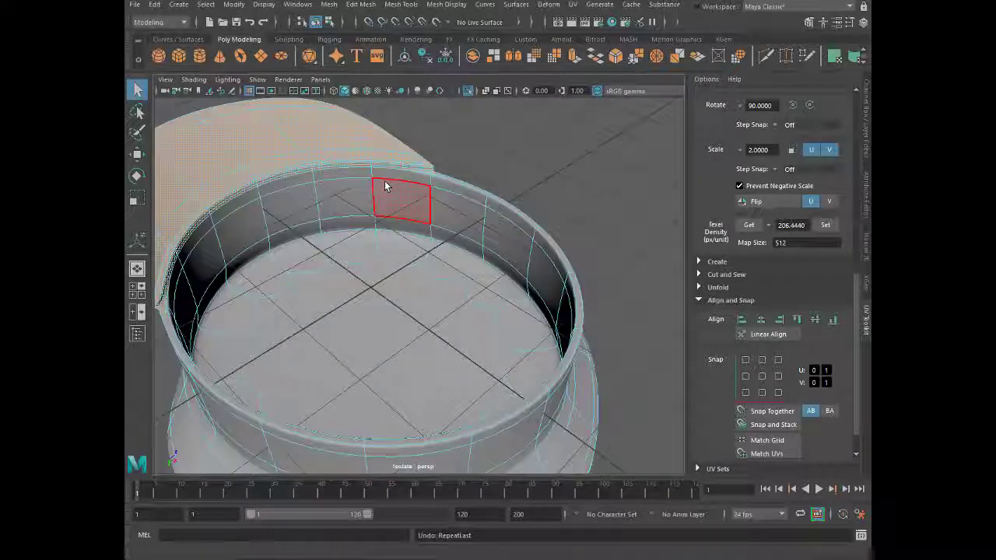
key("ctrl+z")
key("ctrl+z")
mouse_move(396, 203)
left_mouse_down("alt")
mouse_move(412, 280)
mouse_move(374, 314)
mouse_move(412, 314)
mouse_move(413, 342)
mouse_move(487, 382)
mouse_move(520, 343)
mouse_move(453, 304)
left_mouse_up("alt")
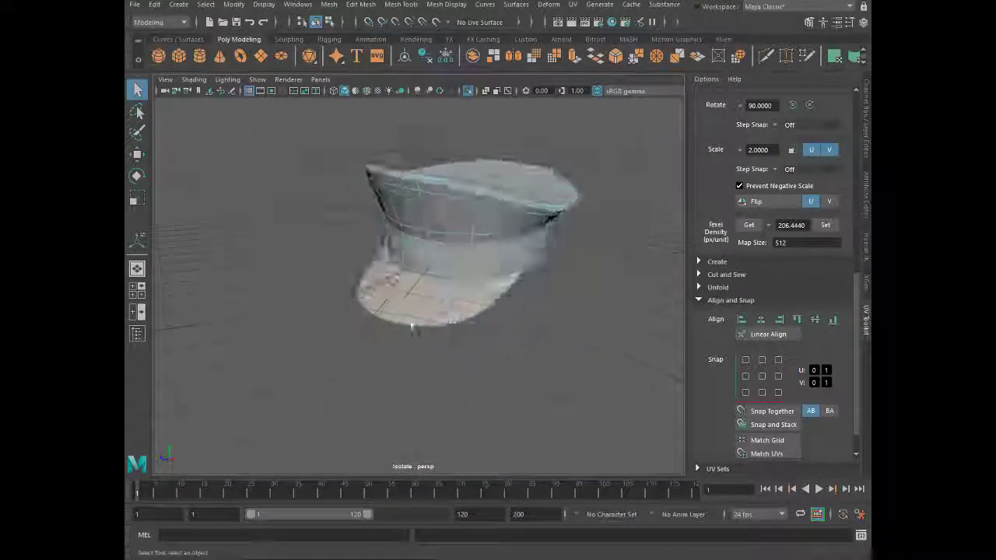
left_click(453, 304)
Assign a new Lambert material to the hat from Assign Favorite Material
right_click(445, 296)
right_click_drag(445, 295, 478, 437)
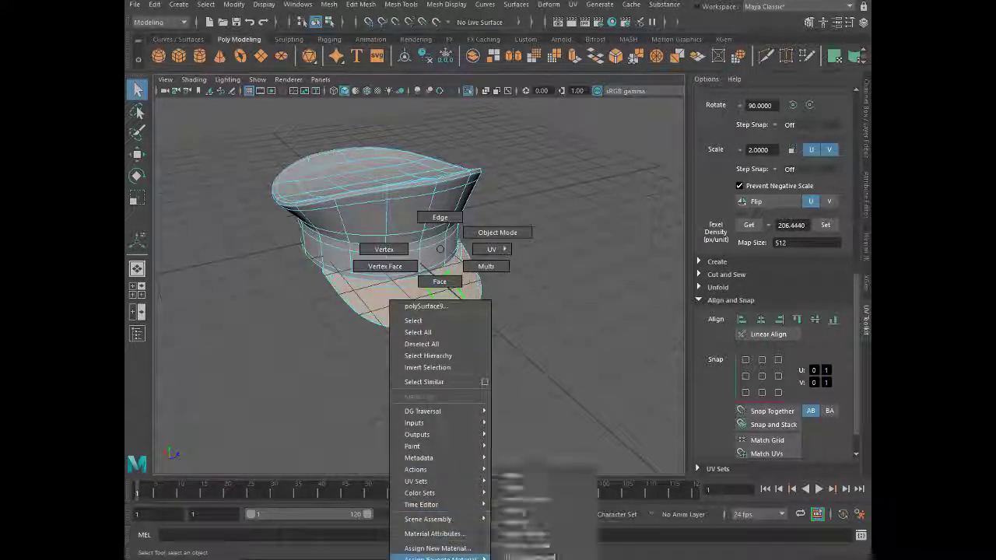
left_click(527, 489)
key("ctrl+a")
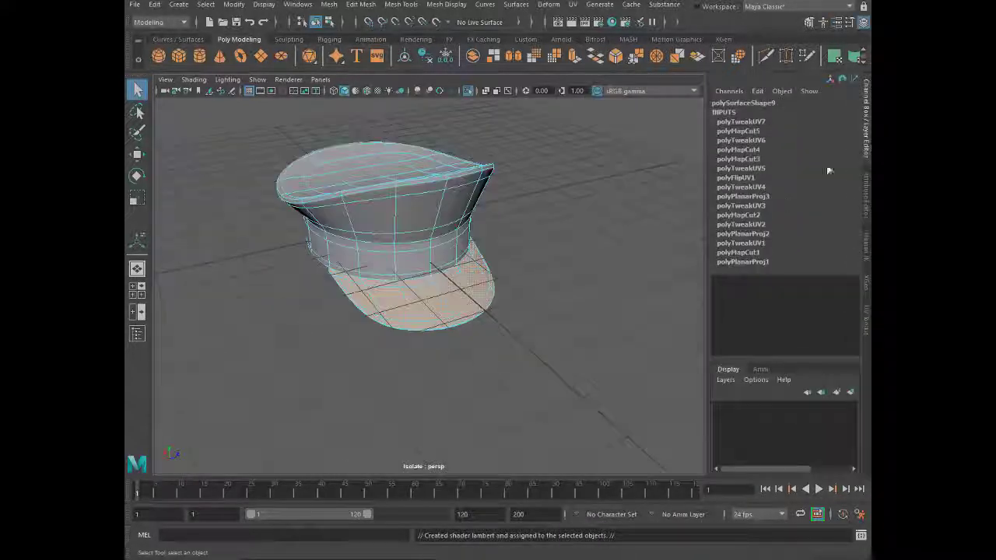
left_click(647, 243)
Close in on the inner brim faces and give them a Lambert material as well
mouse_move(648, 243)
left_mouse_down("alt")
mouse_move(488, 269)
mouse_move(380, 269)
left_mouse_up("alt")
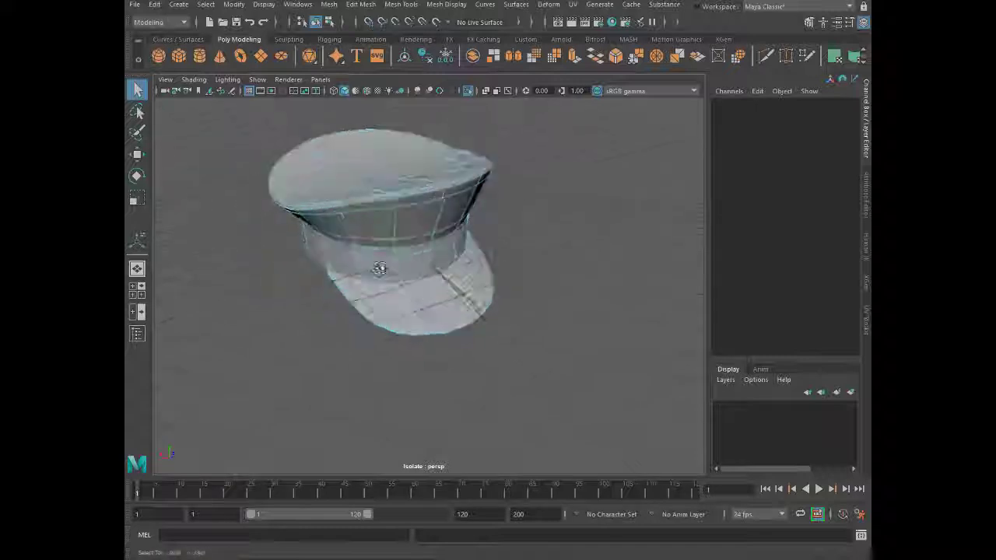
scroll(369, 233, "up", 5)
left_click_drag(370, 232, 394, 228, "alt")
right_click_drag(374, 251, 389, 345)
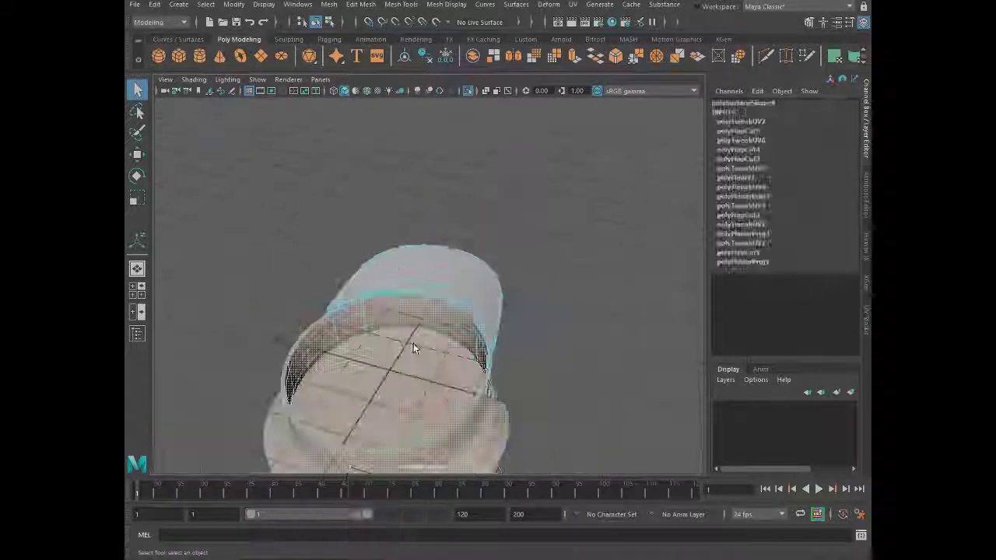
mouse_move(414, 345)
left_mouse_down("alt")
mouse_move(353, 323)
mouse_move(408, 329)
left_mouse_up("alt")
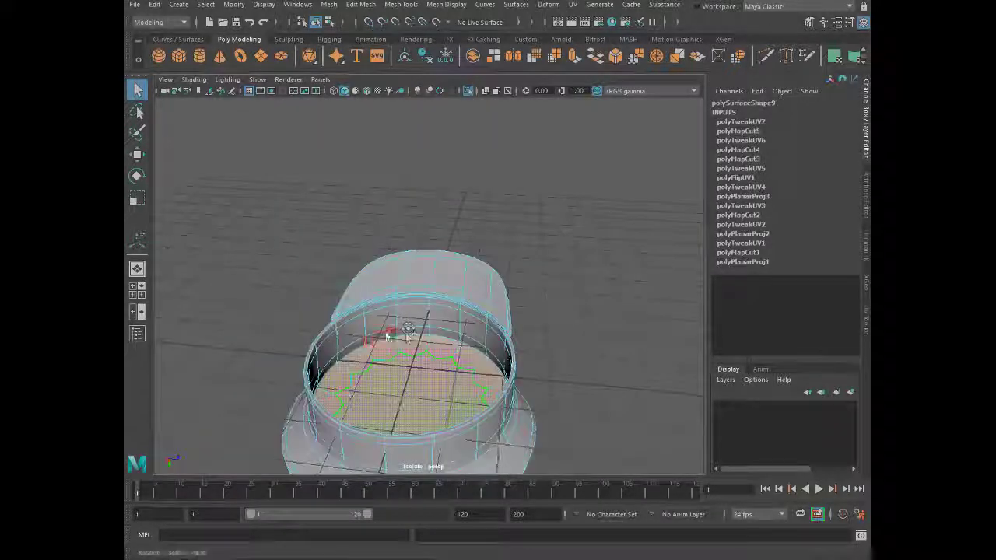
right_click_drag(386, 319, 465, 323, "alt")
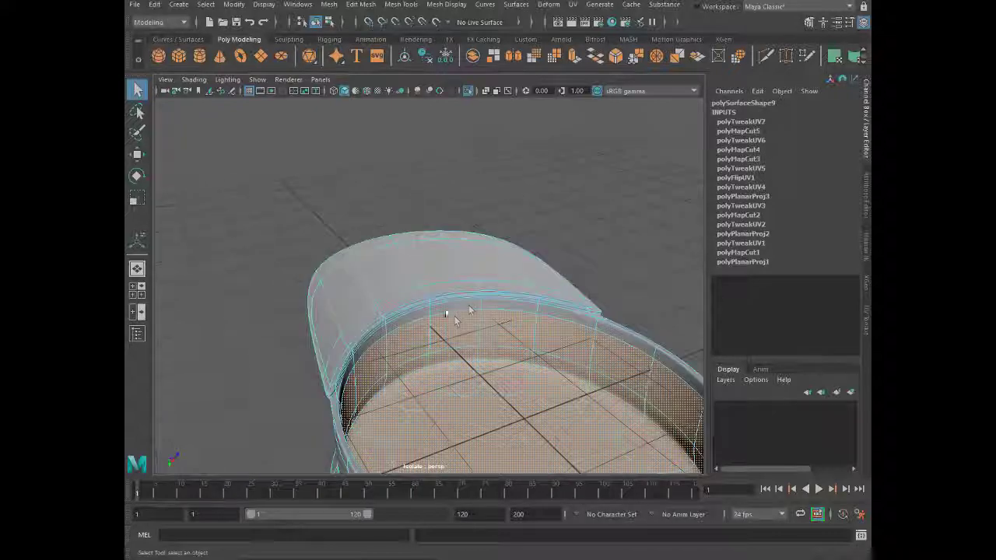
left_click_drag(493, 337, 532, 376, "alt")
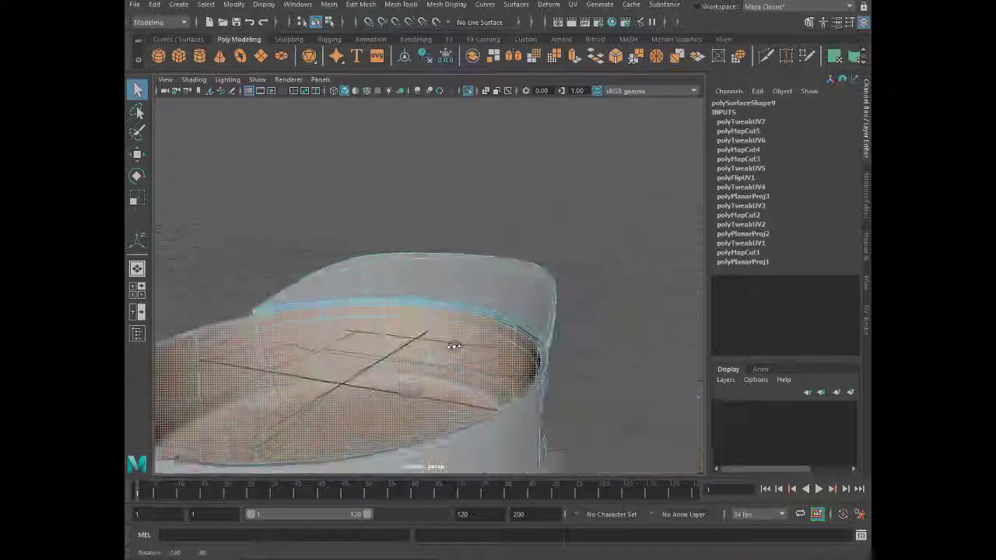
mouse_move(532, 377)
right_mouse_down("alt")
mouse_move(569, 379)
mouse_move(506, 363)
right_mouse_up("alt")
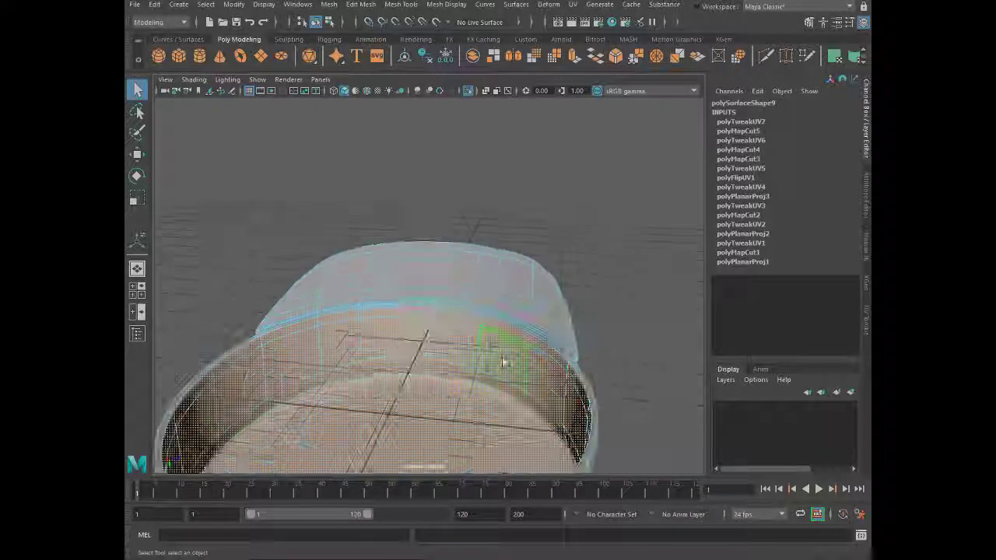
left_click_drag(507, 363, 474, 329, "alt")
right_click_drag(476, 248, 496, 521)
mouse_move(475, 557)
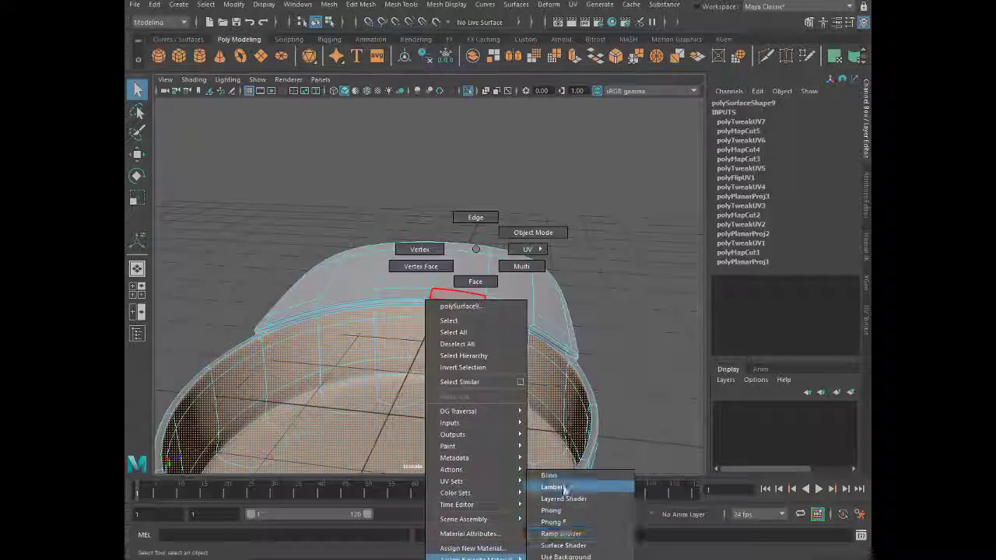
right_click_drag(564, 488, 564, 489)
key("ctrl+a")
Pull back to show the whole hat, deselect it, and change the viewport shading
right_click_drag(560, 287, 600, 342, "alt")
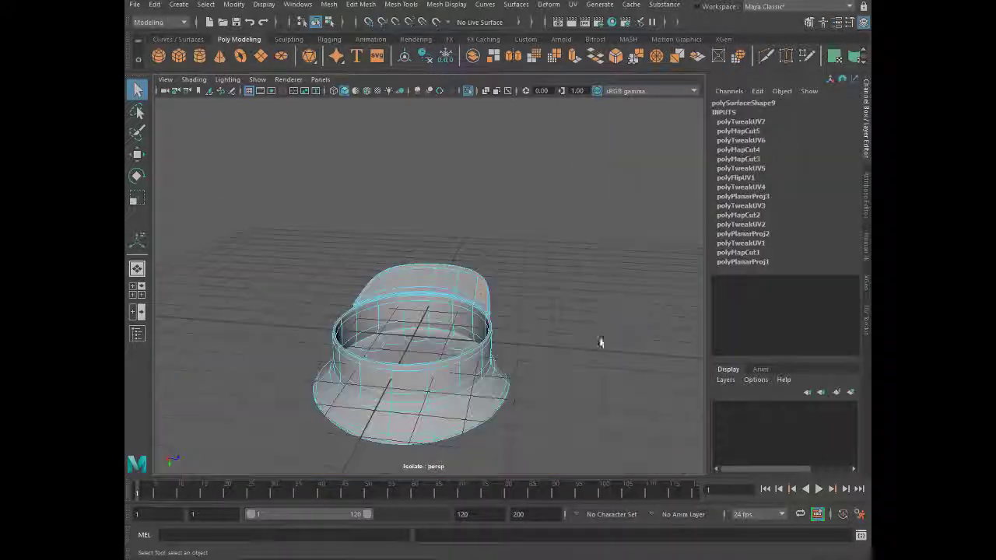
left_click_drag(600, 342, 361, 231, "alt")
left_click(361, 231)
left_click(492, 245)
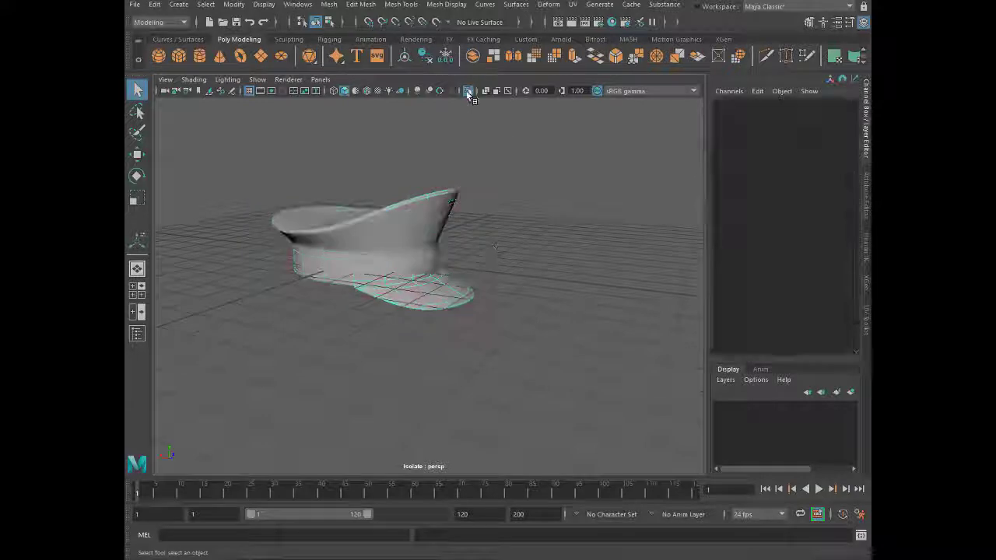